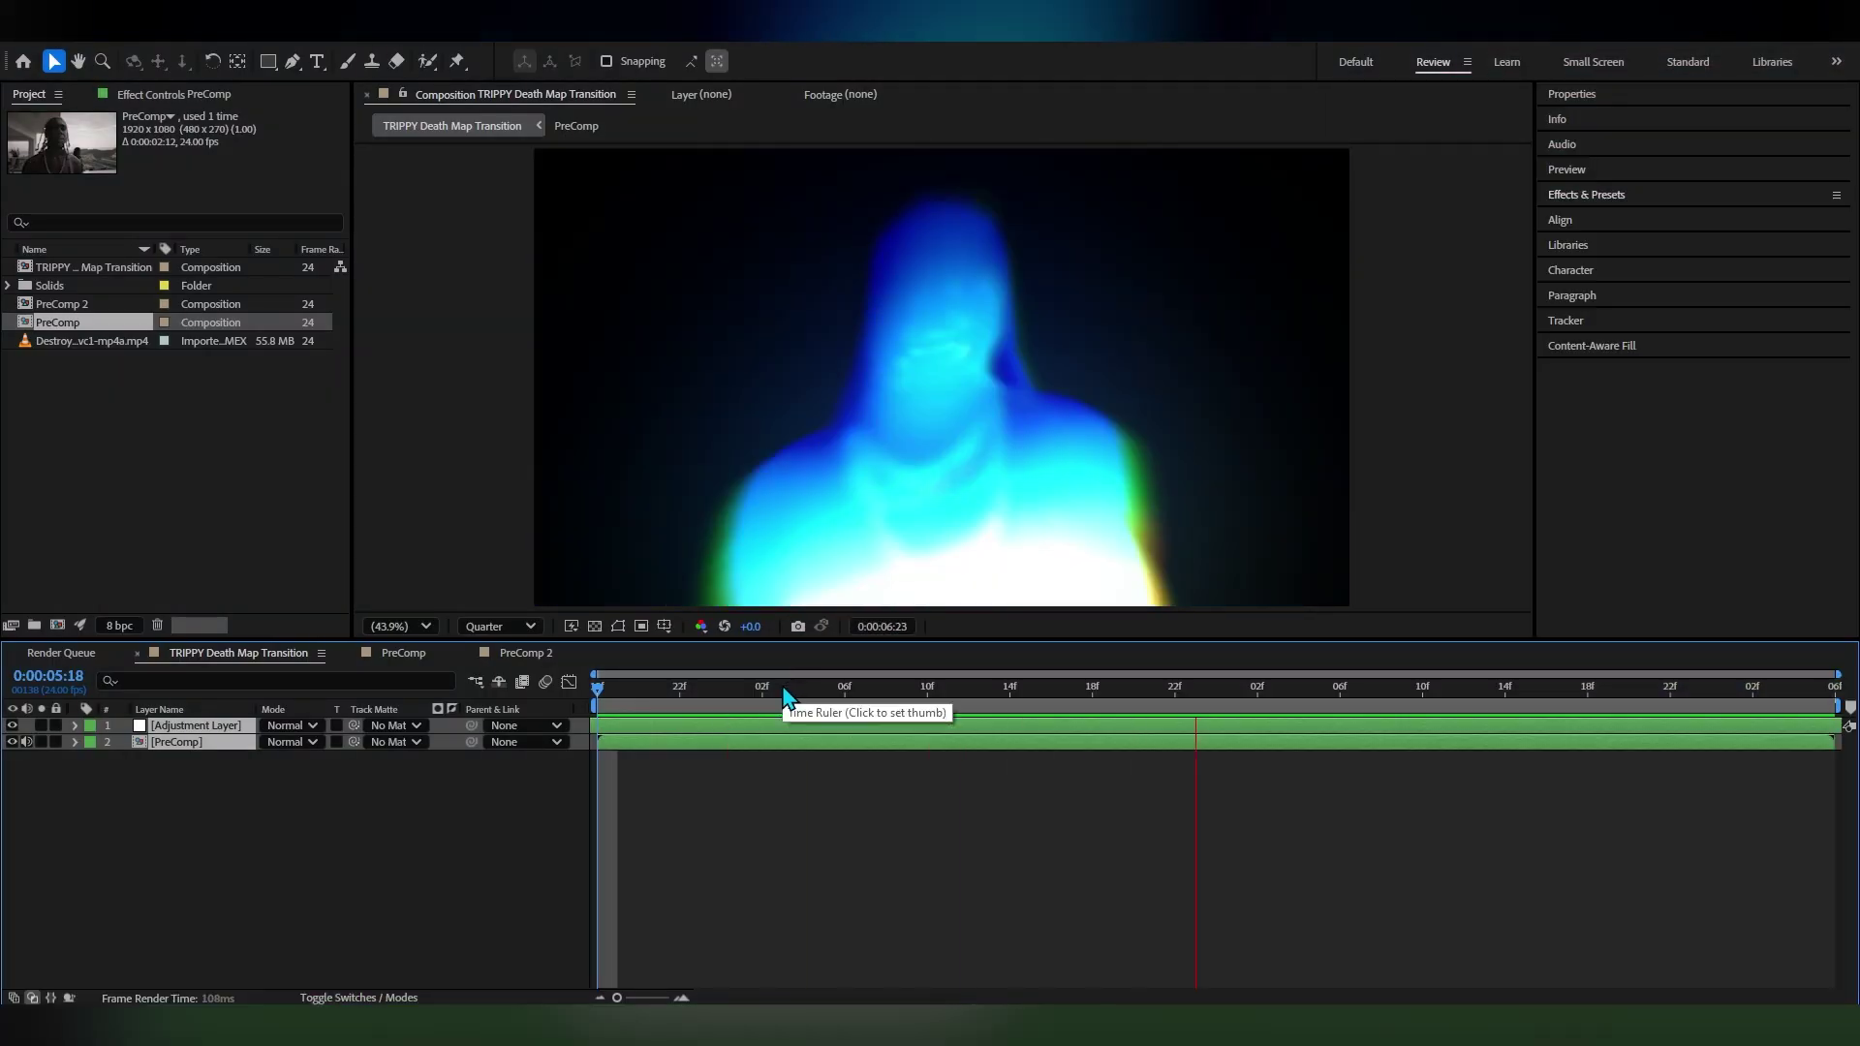
# Open the PreComp 2 composition, review its footage and fit the whole frame in the viewer
pyautogui.moveTo(783, 696); pyautogui.dragTo(839, 841)
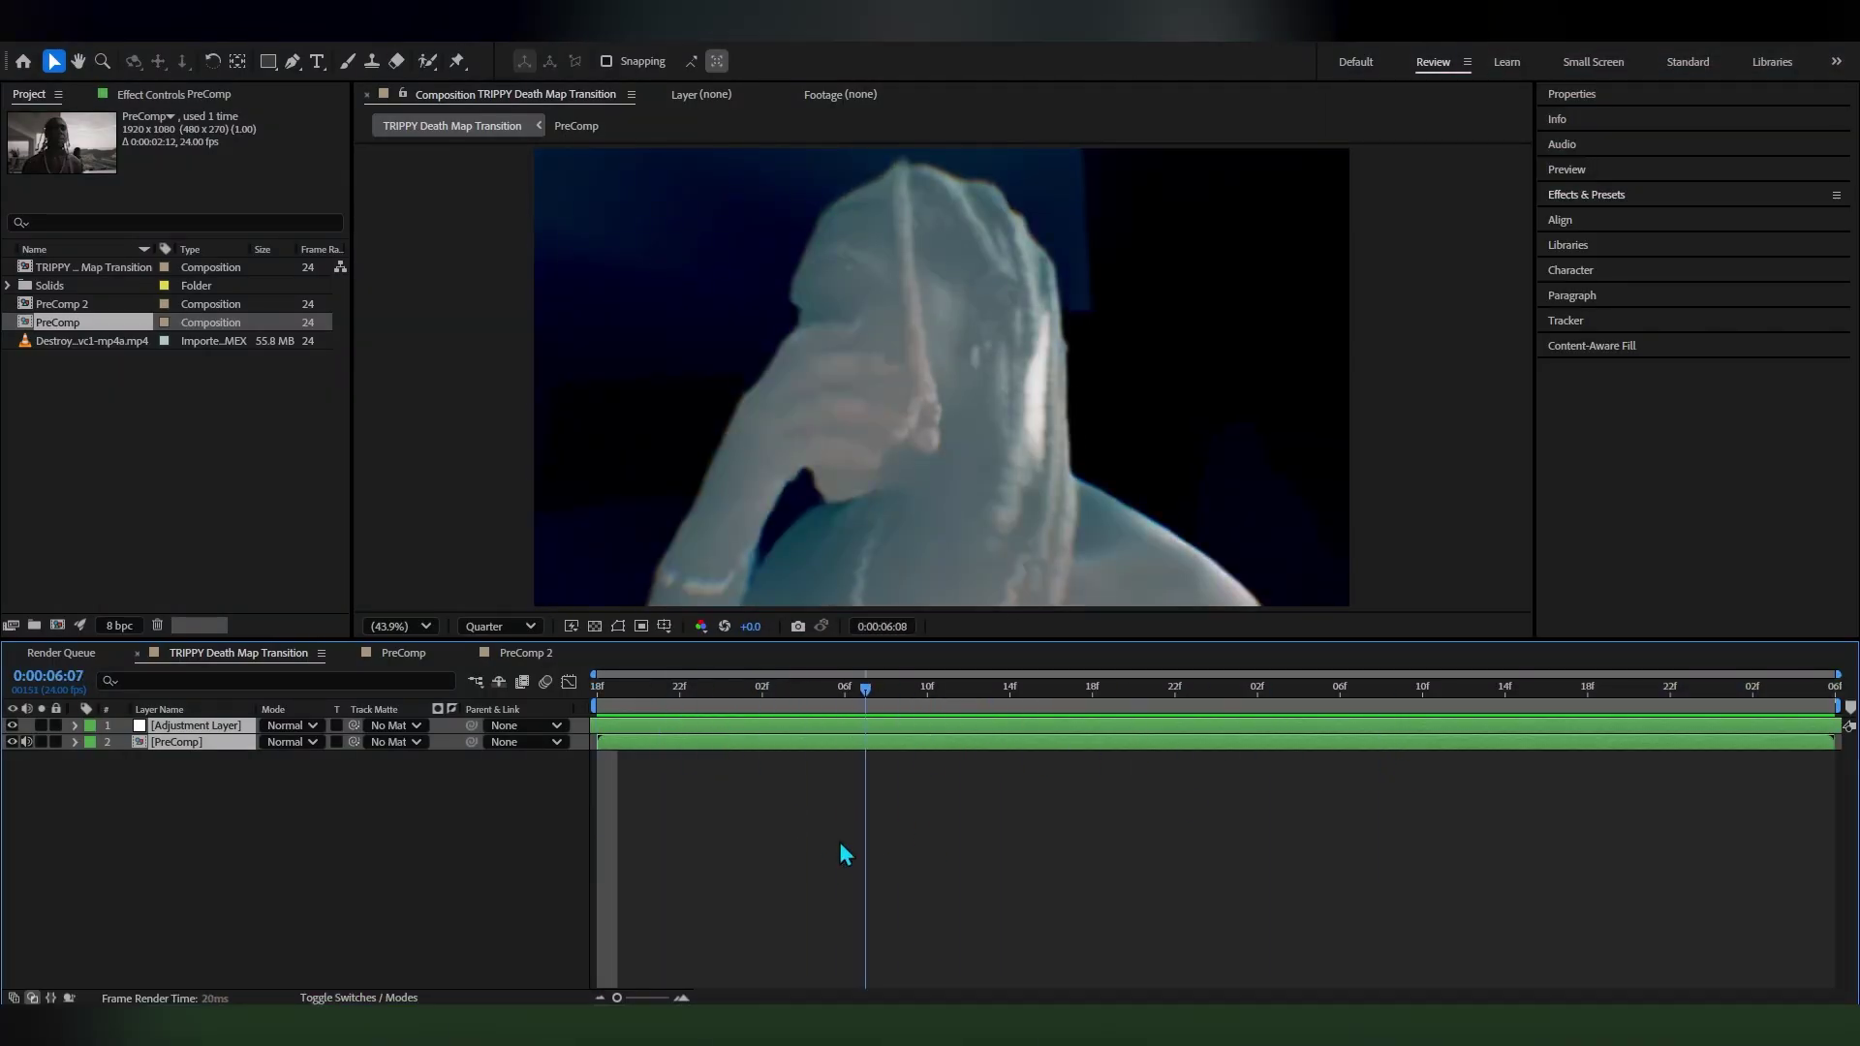
pyautogui.click(526, 665)
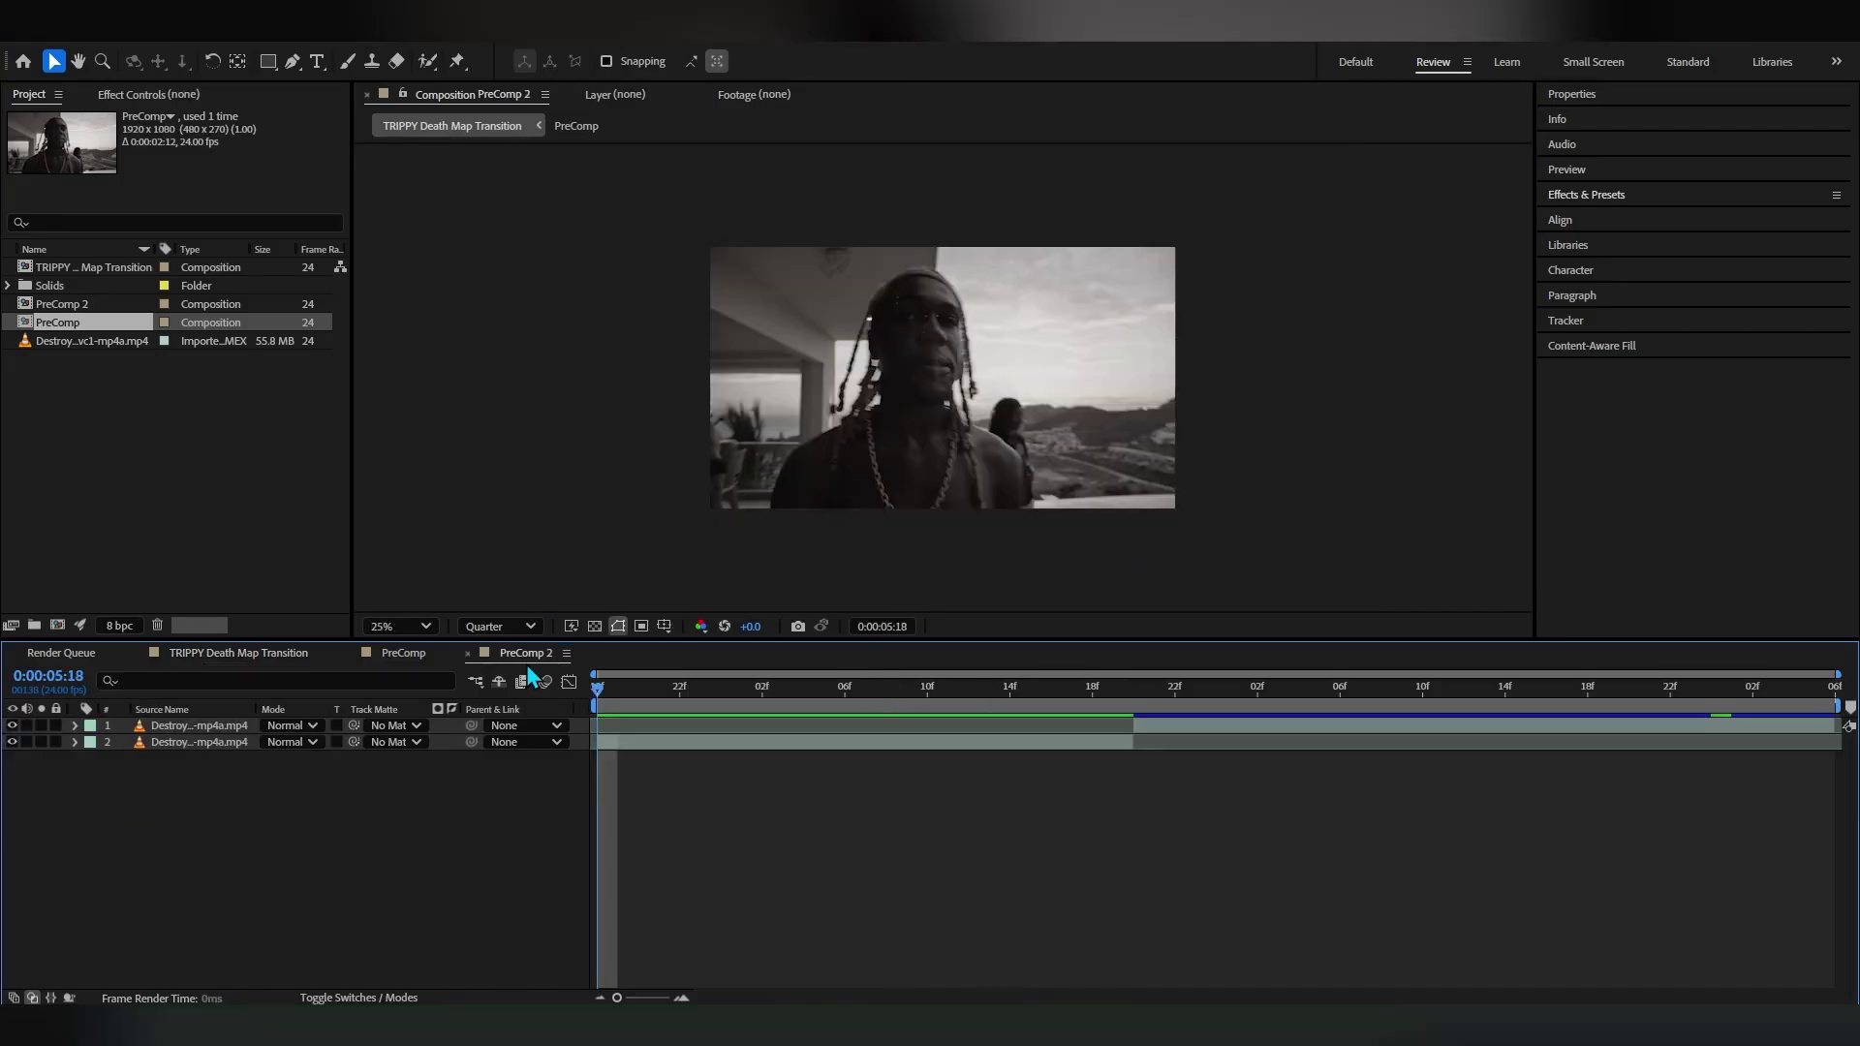
pyautogui.press('space')
pyautogui.press('space')
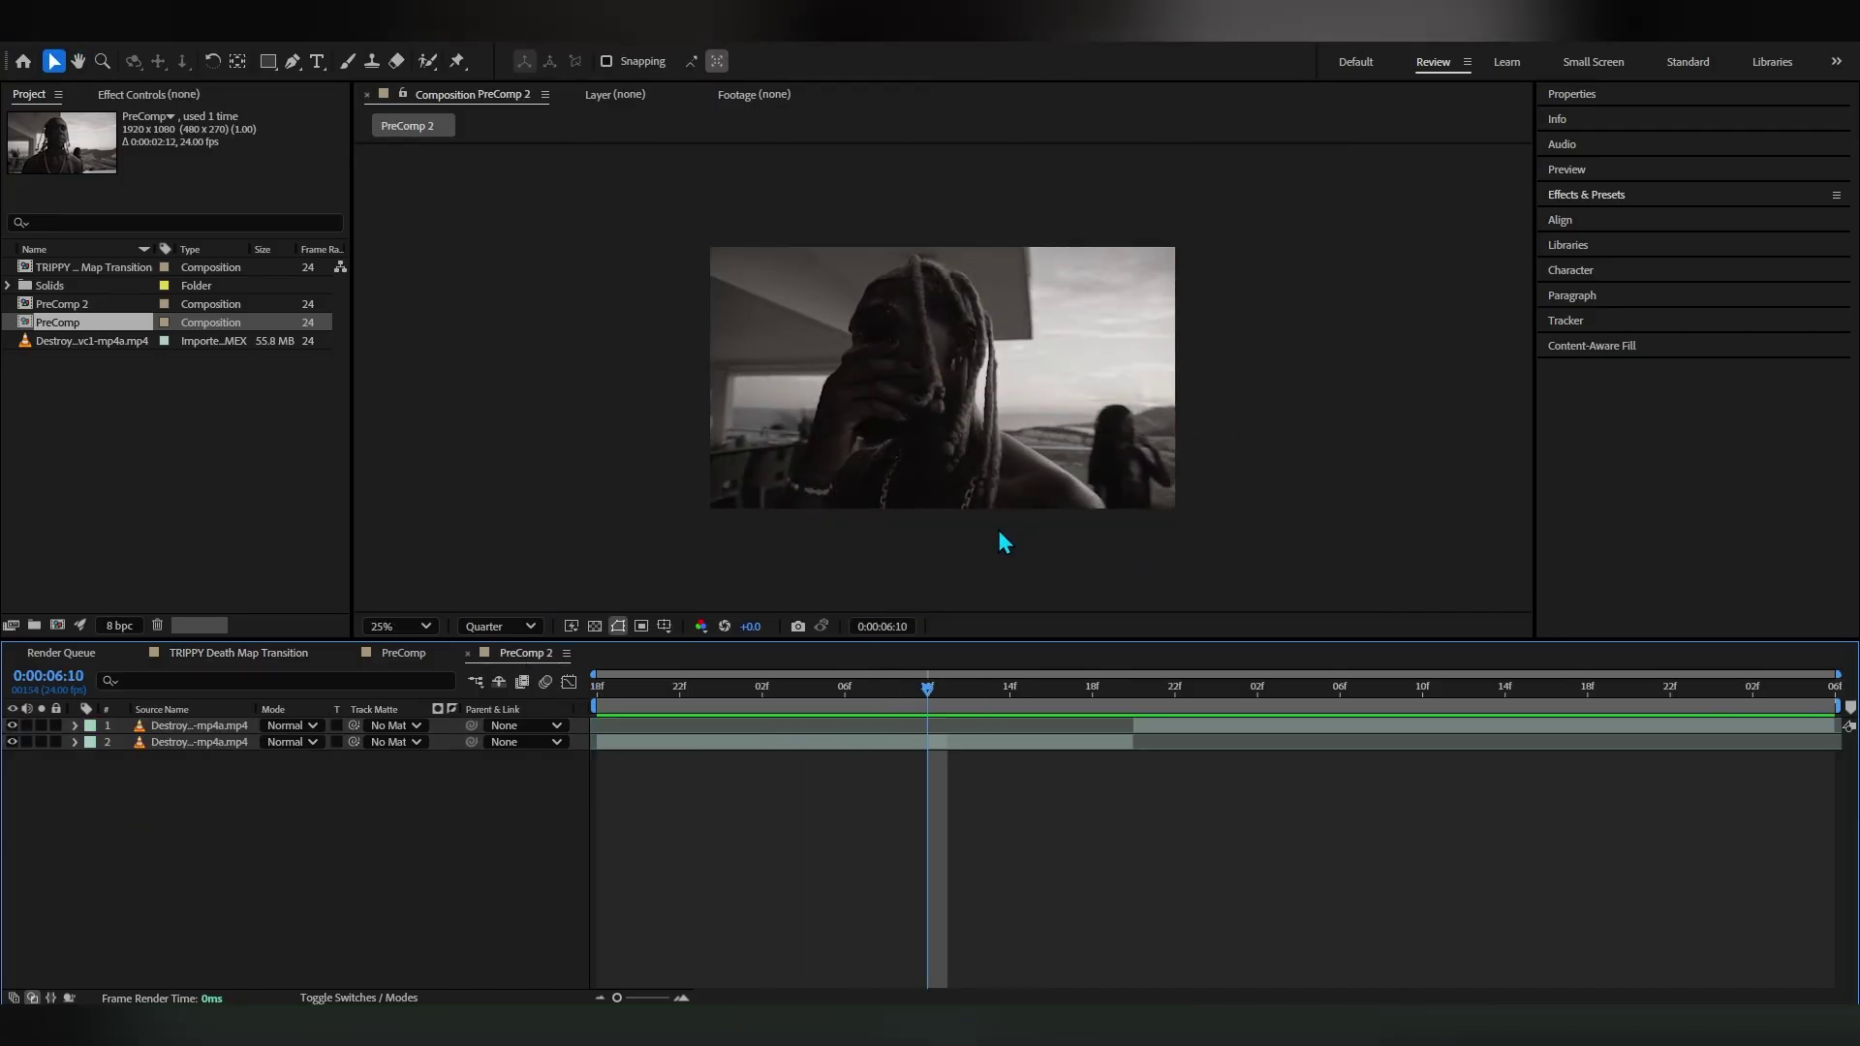
pyautogui.moveTo(752, 692); pyautogui.dragTo(432, 804)
pyautogui.scroll(1, 577, 534)
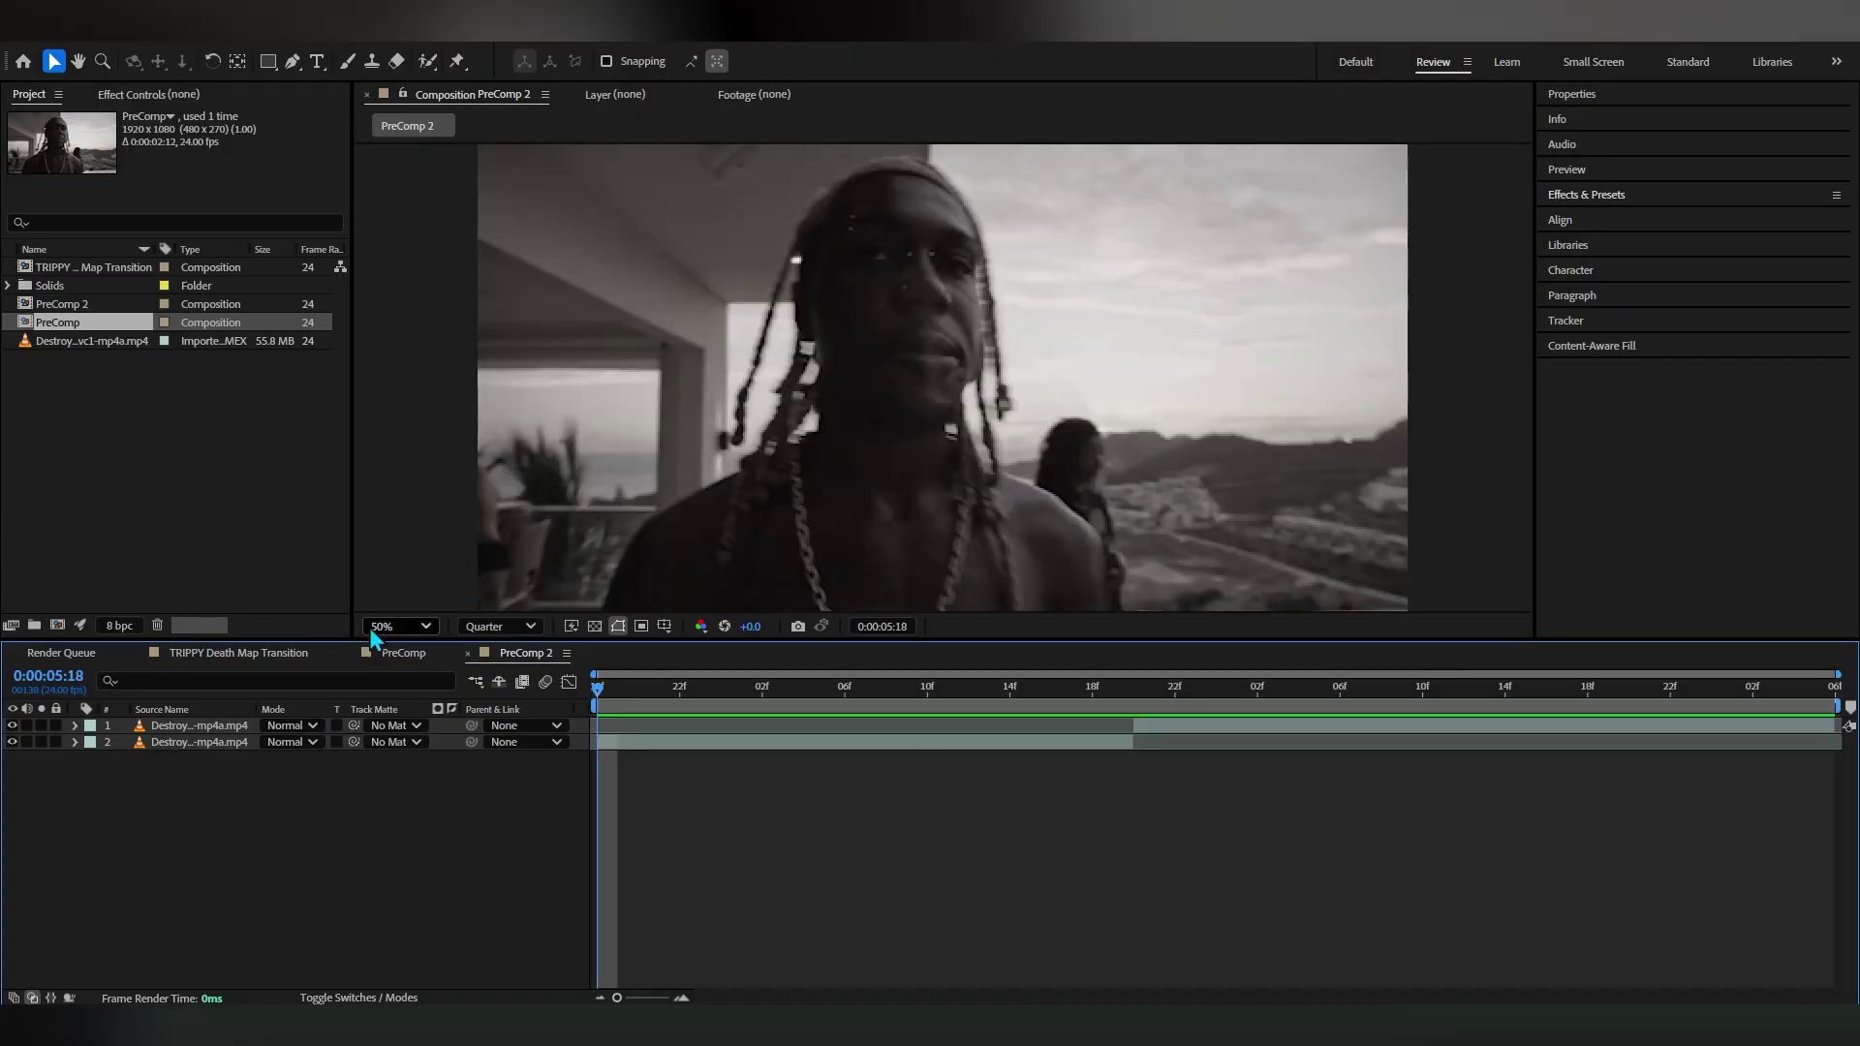
pyautogui.click(394, 624)
pyautogui.click(422, 263)
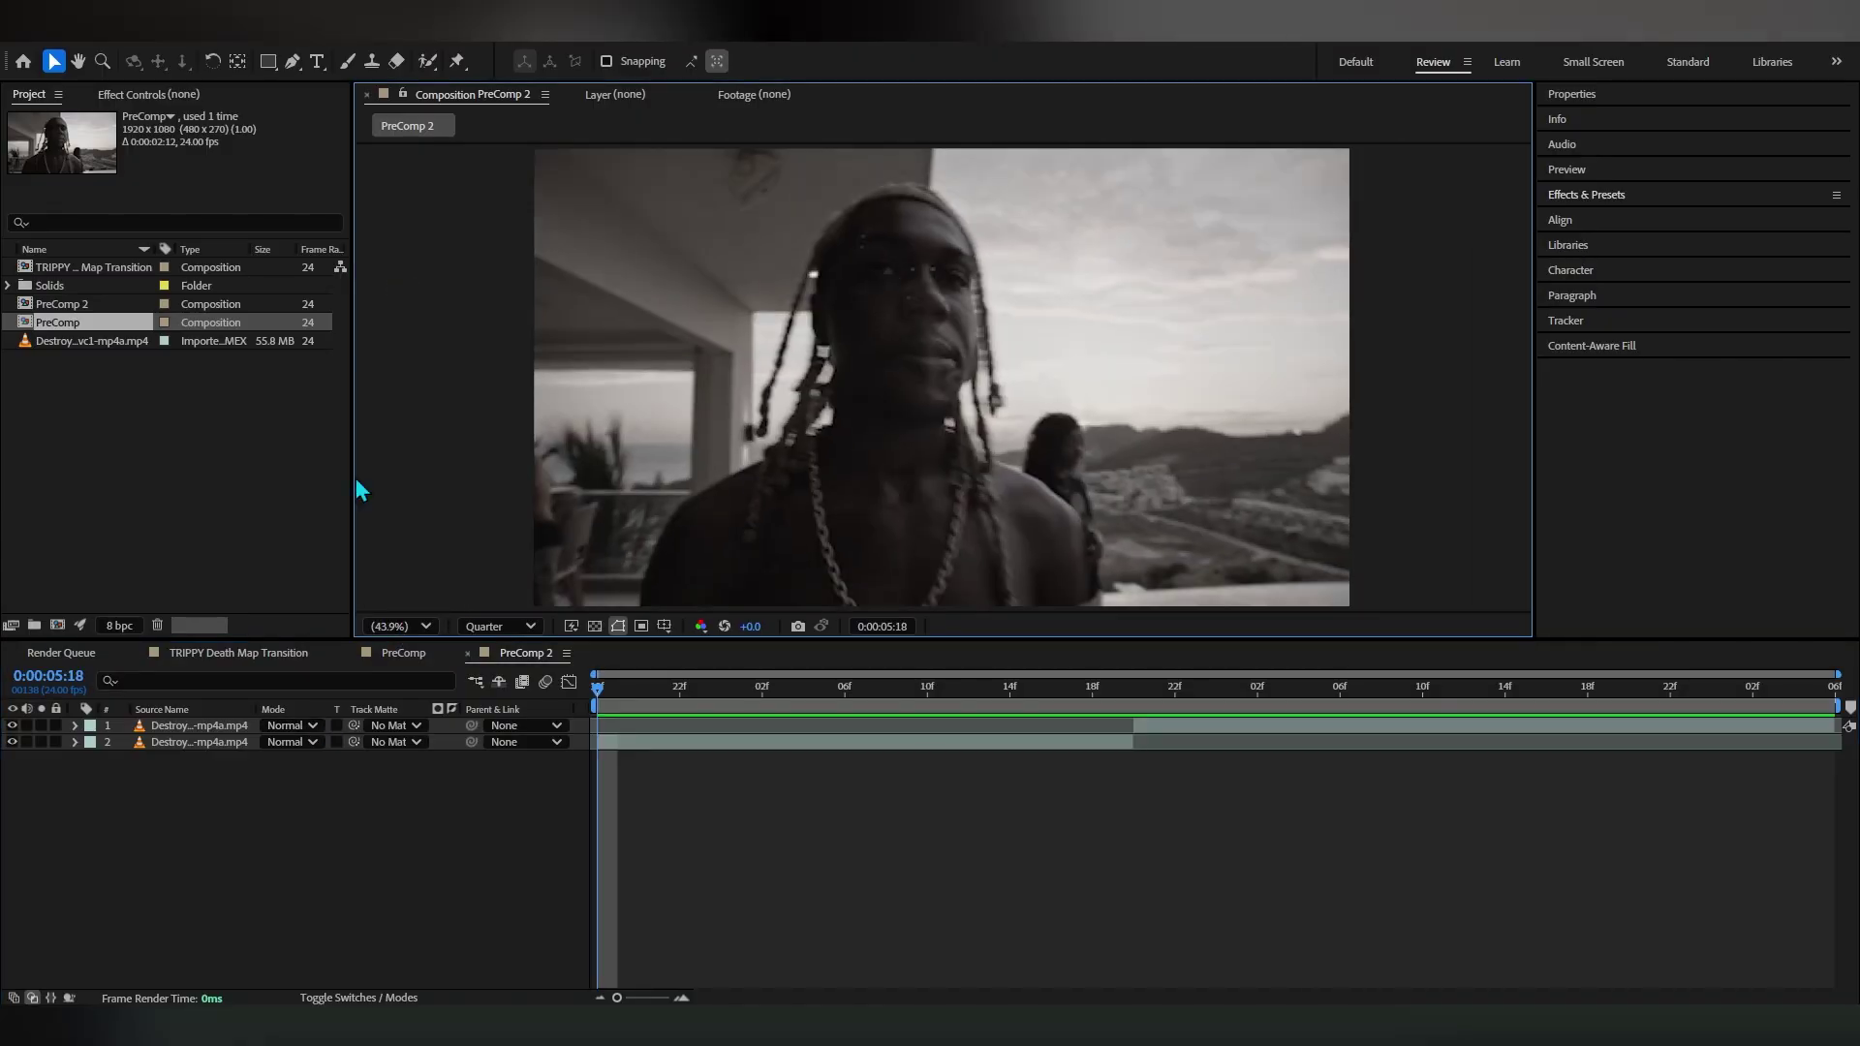
# Duplicate both footage clips in PreComp 2 so each one has a copy directly above it
pyautogui.click(202, 732)
pyautogui.click(218, 743)
pyautogui.hotkey('ctrl', 'd')
pyautogui.moveTo(1095, 692); pyautogui.dragTo(194, 867)
pyautogui.click(1164, 729)
pyautogui.hotkey('ctrl', 'd')
pyautogui.press('space')
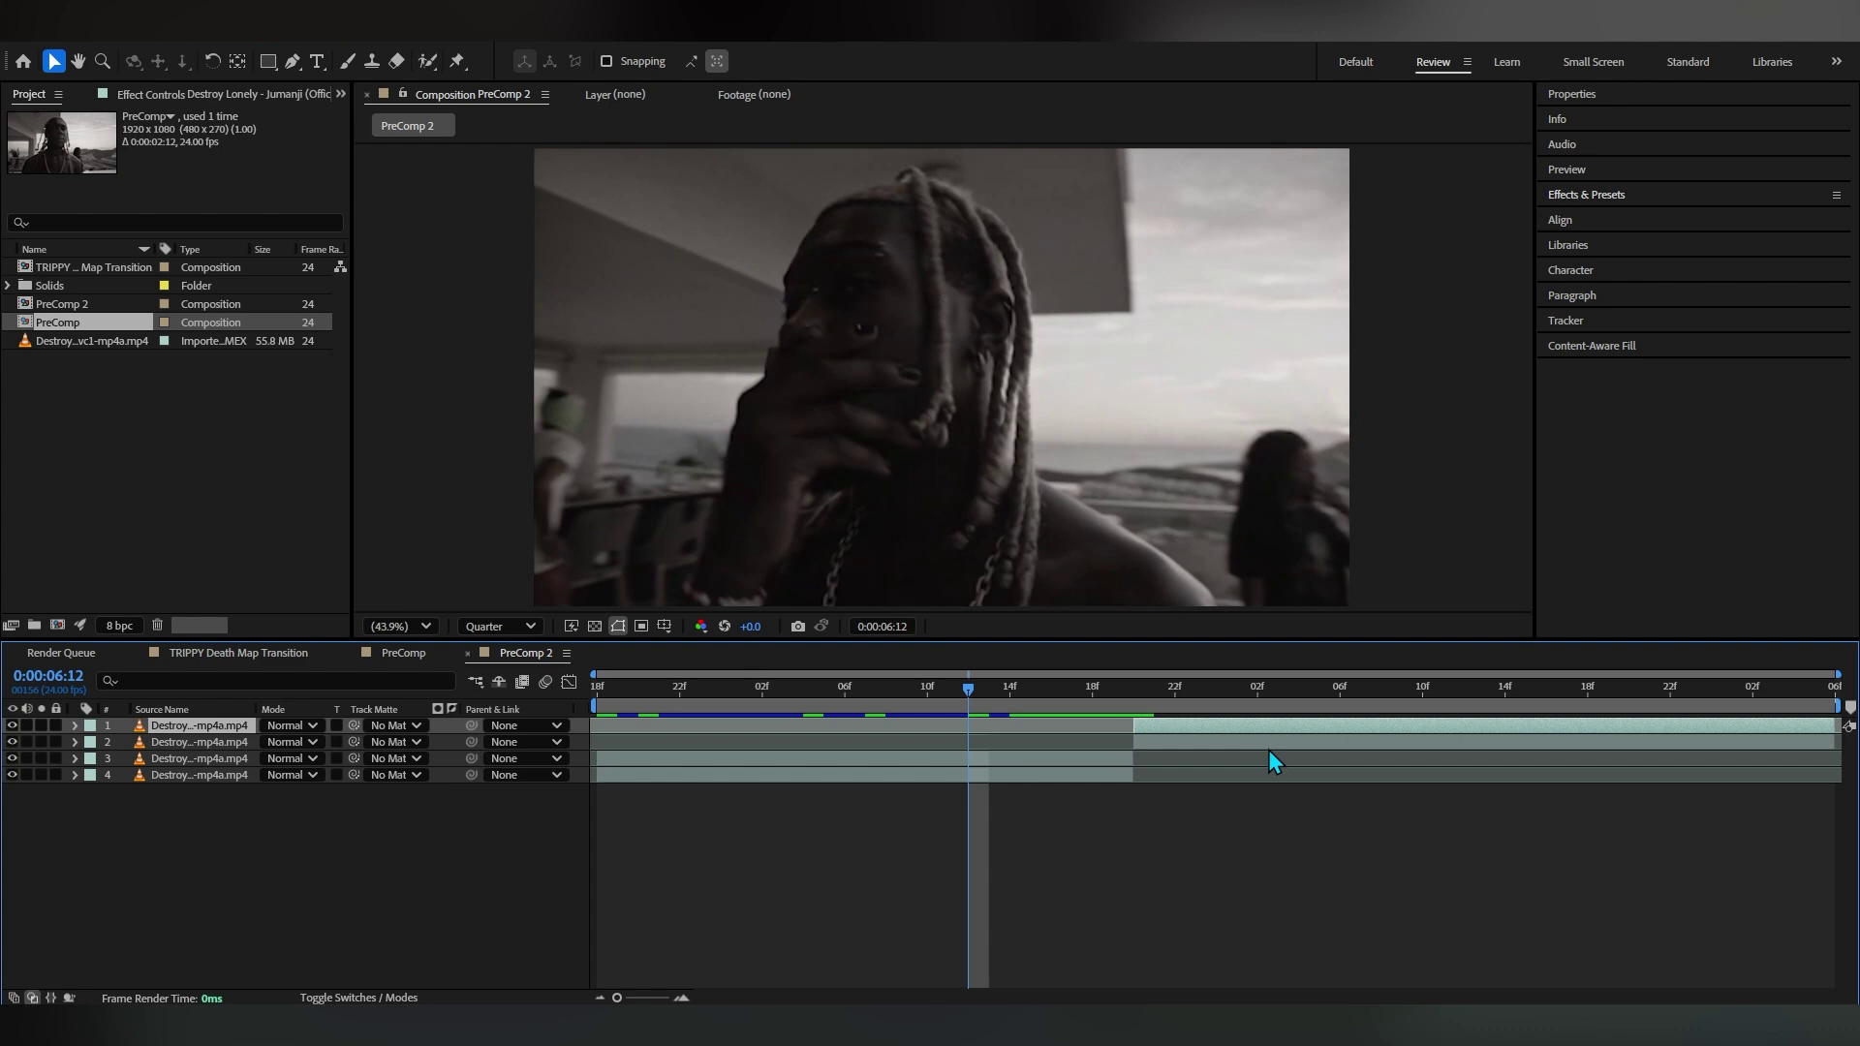
# Rename the upper copy of the first clip, layer 3, as Death Map 1
pyautogui.click(201, 759)
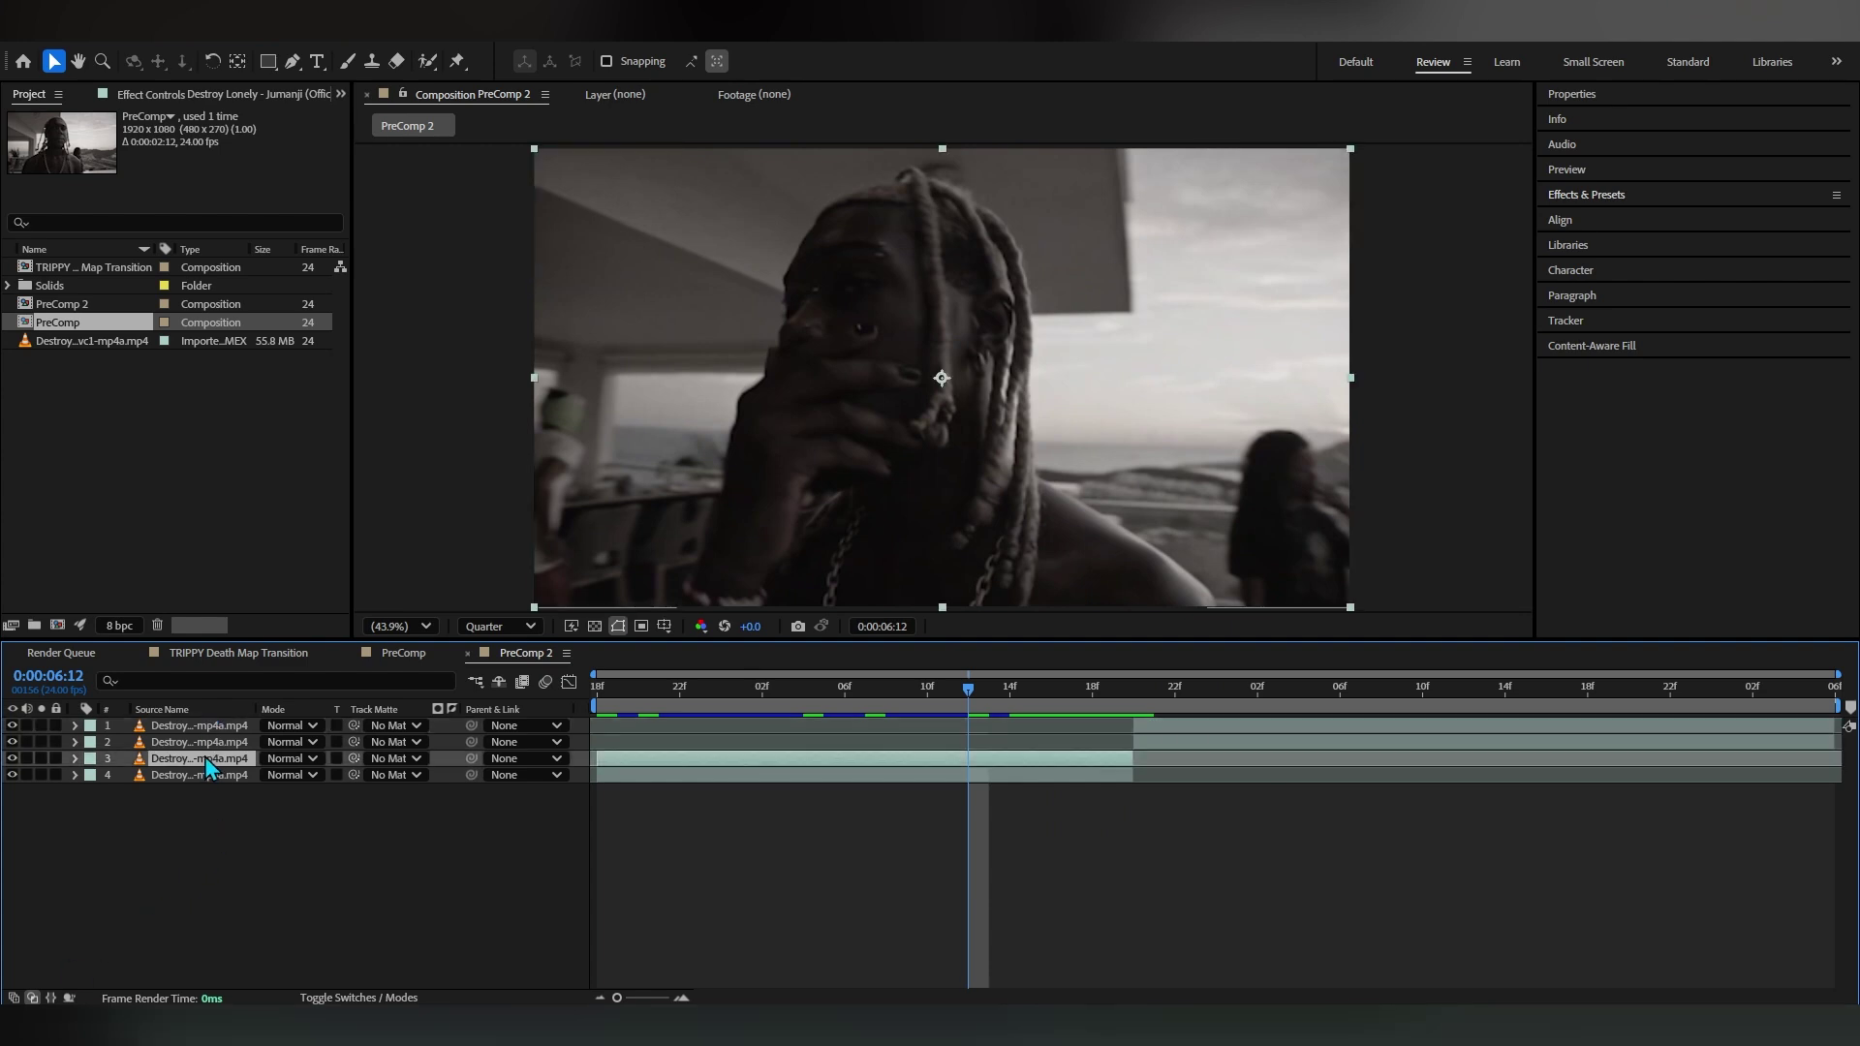
pyautogui.press('Return')
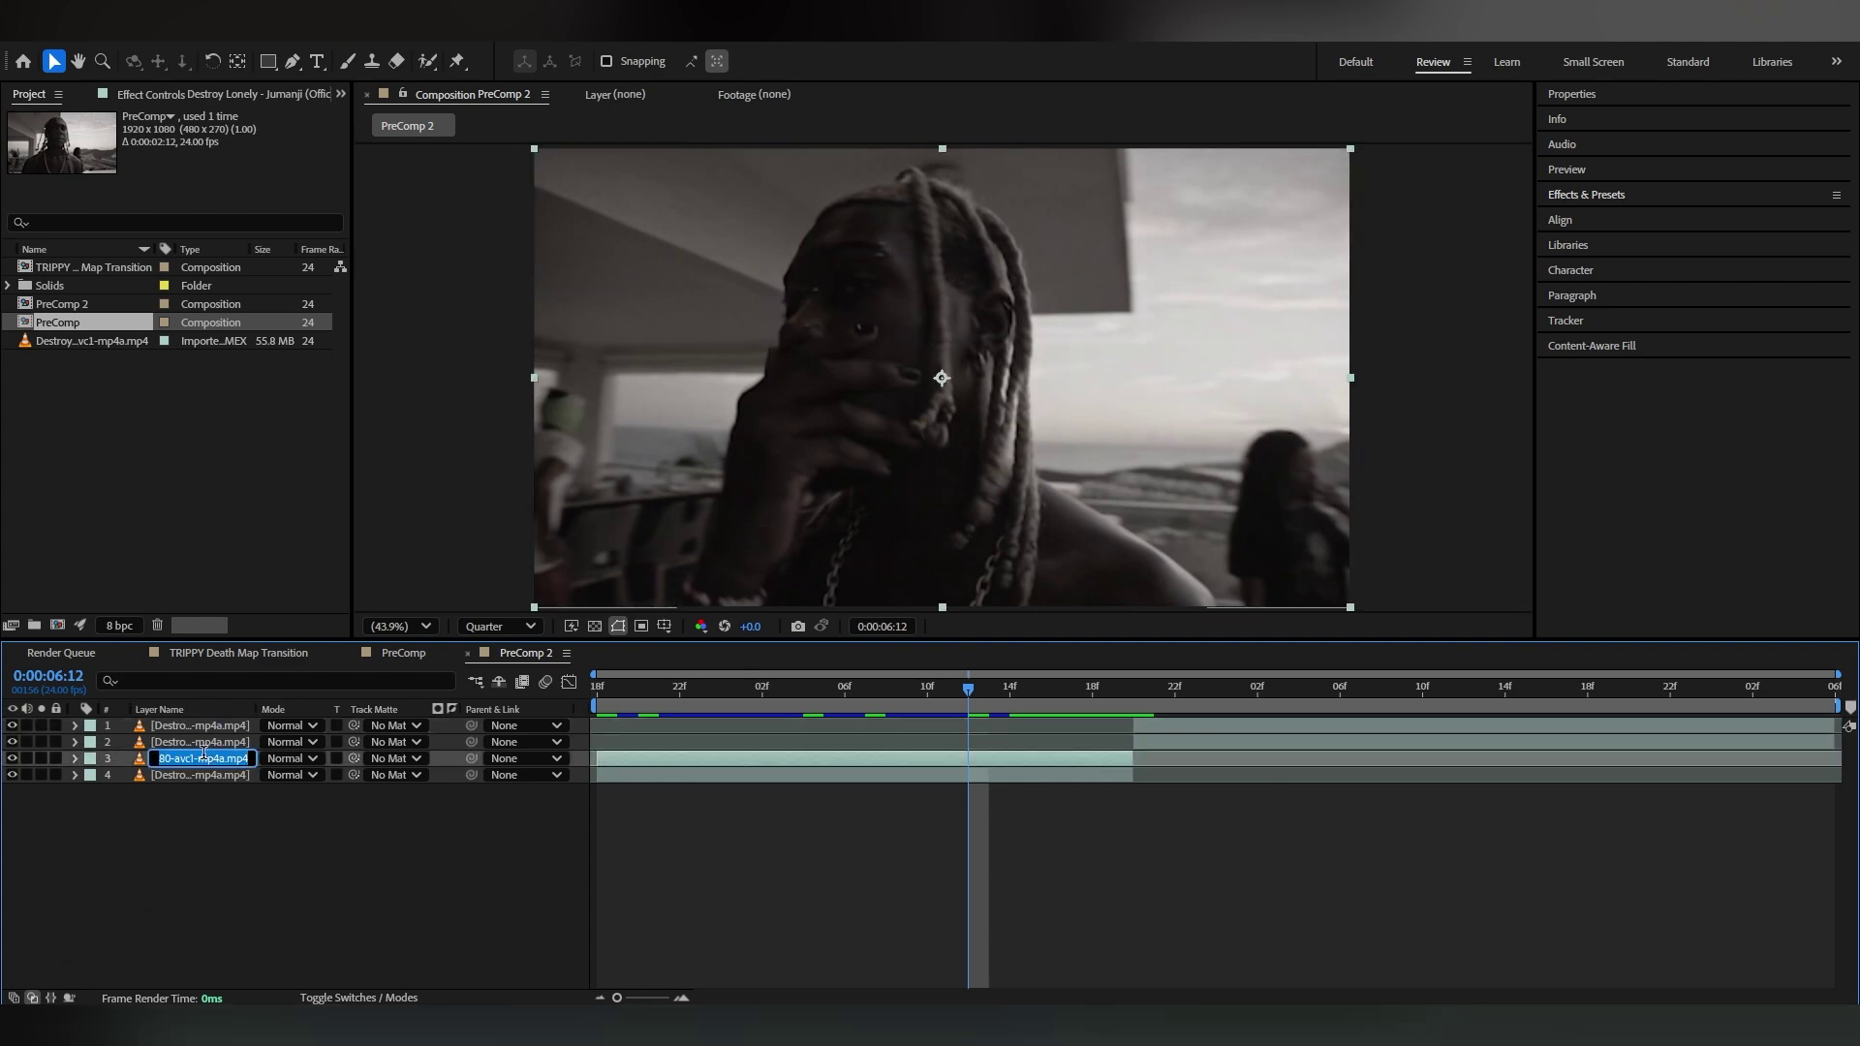
pyautogui.write('Death Map 1')
pyautogui.press('Return')
pyautogui.press('space')
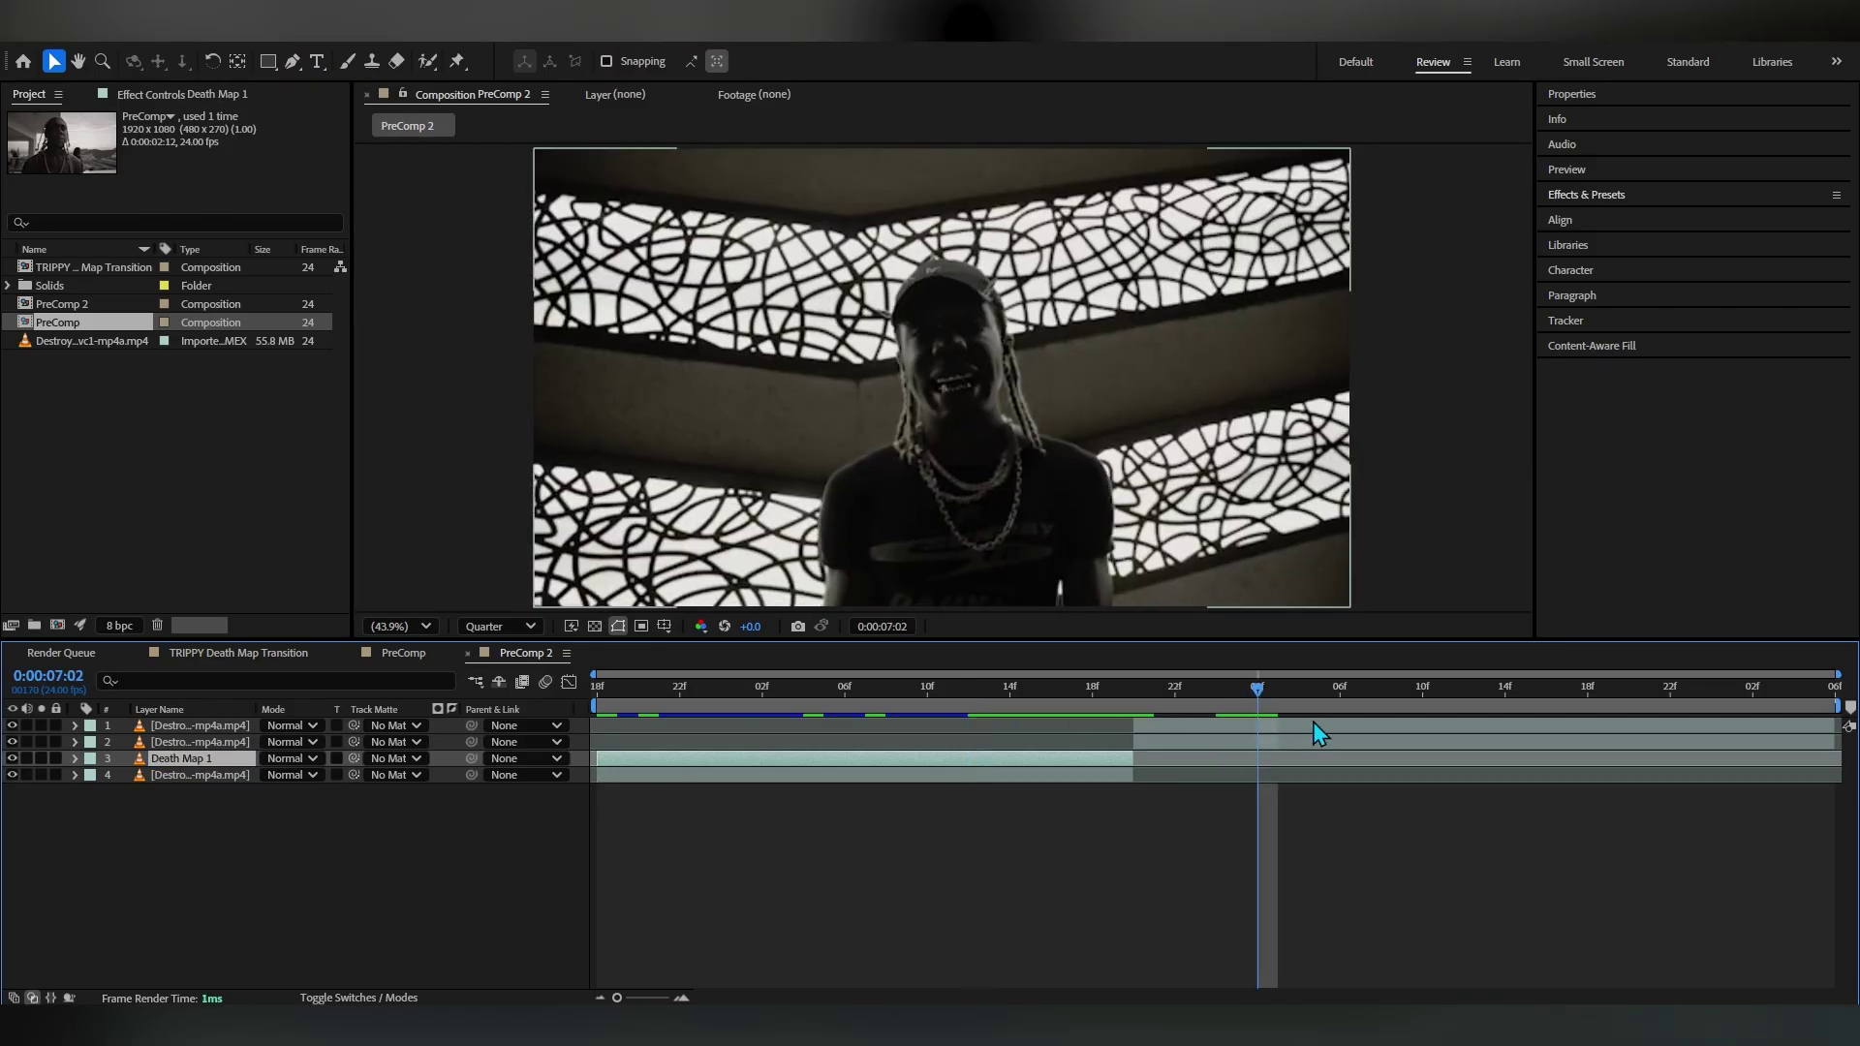
# Rename the upper copy of the second clip, layer 1, as Death Map 2
pyautogui.click(1313, 723)
pyautogui.press('Return')
pyautogui.write('De')
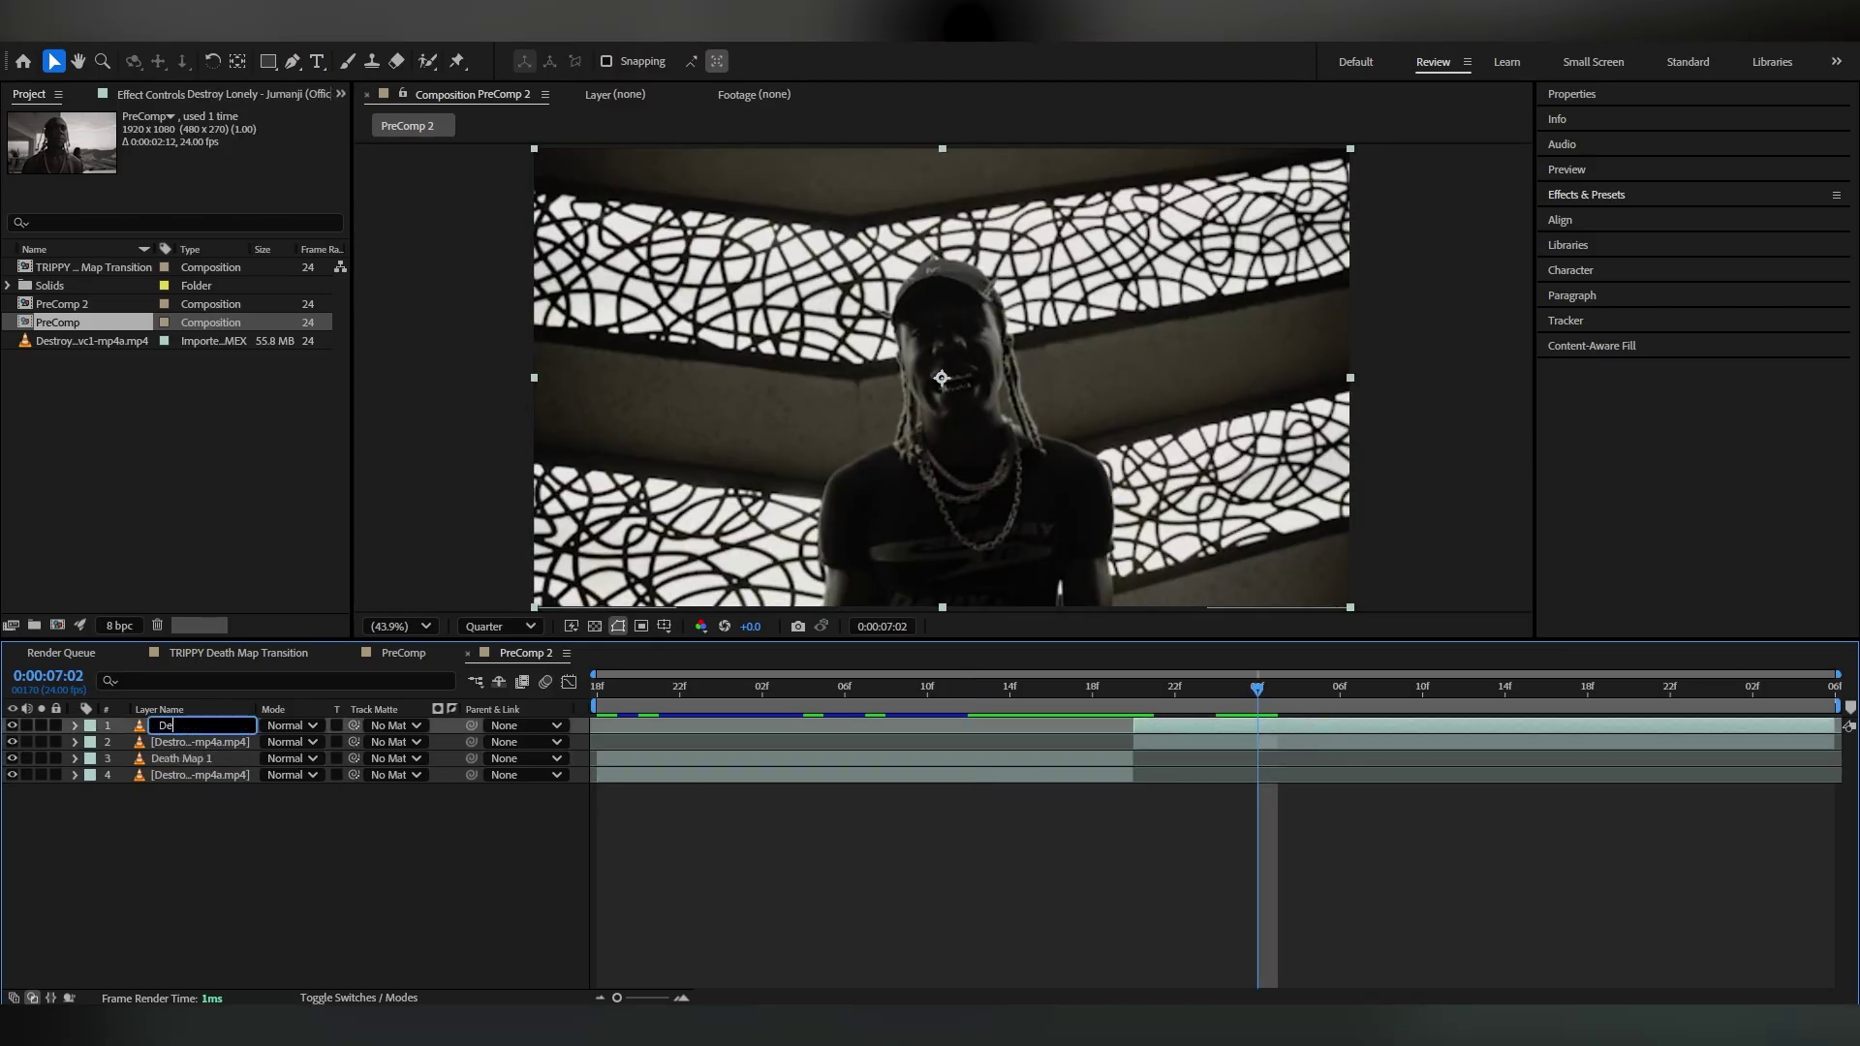
pyautogui.press('Return')
pyautogui.moveTo(1257, 689); pyautogui.dragTo(367, 791)
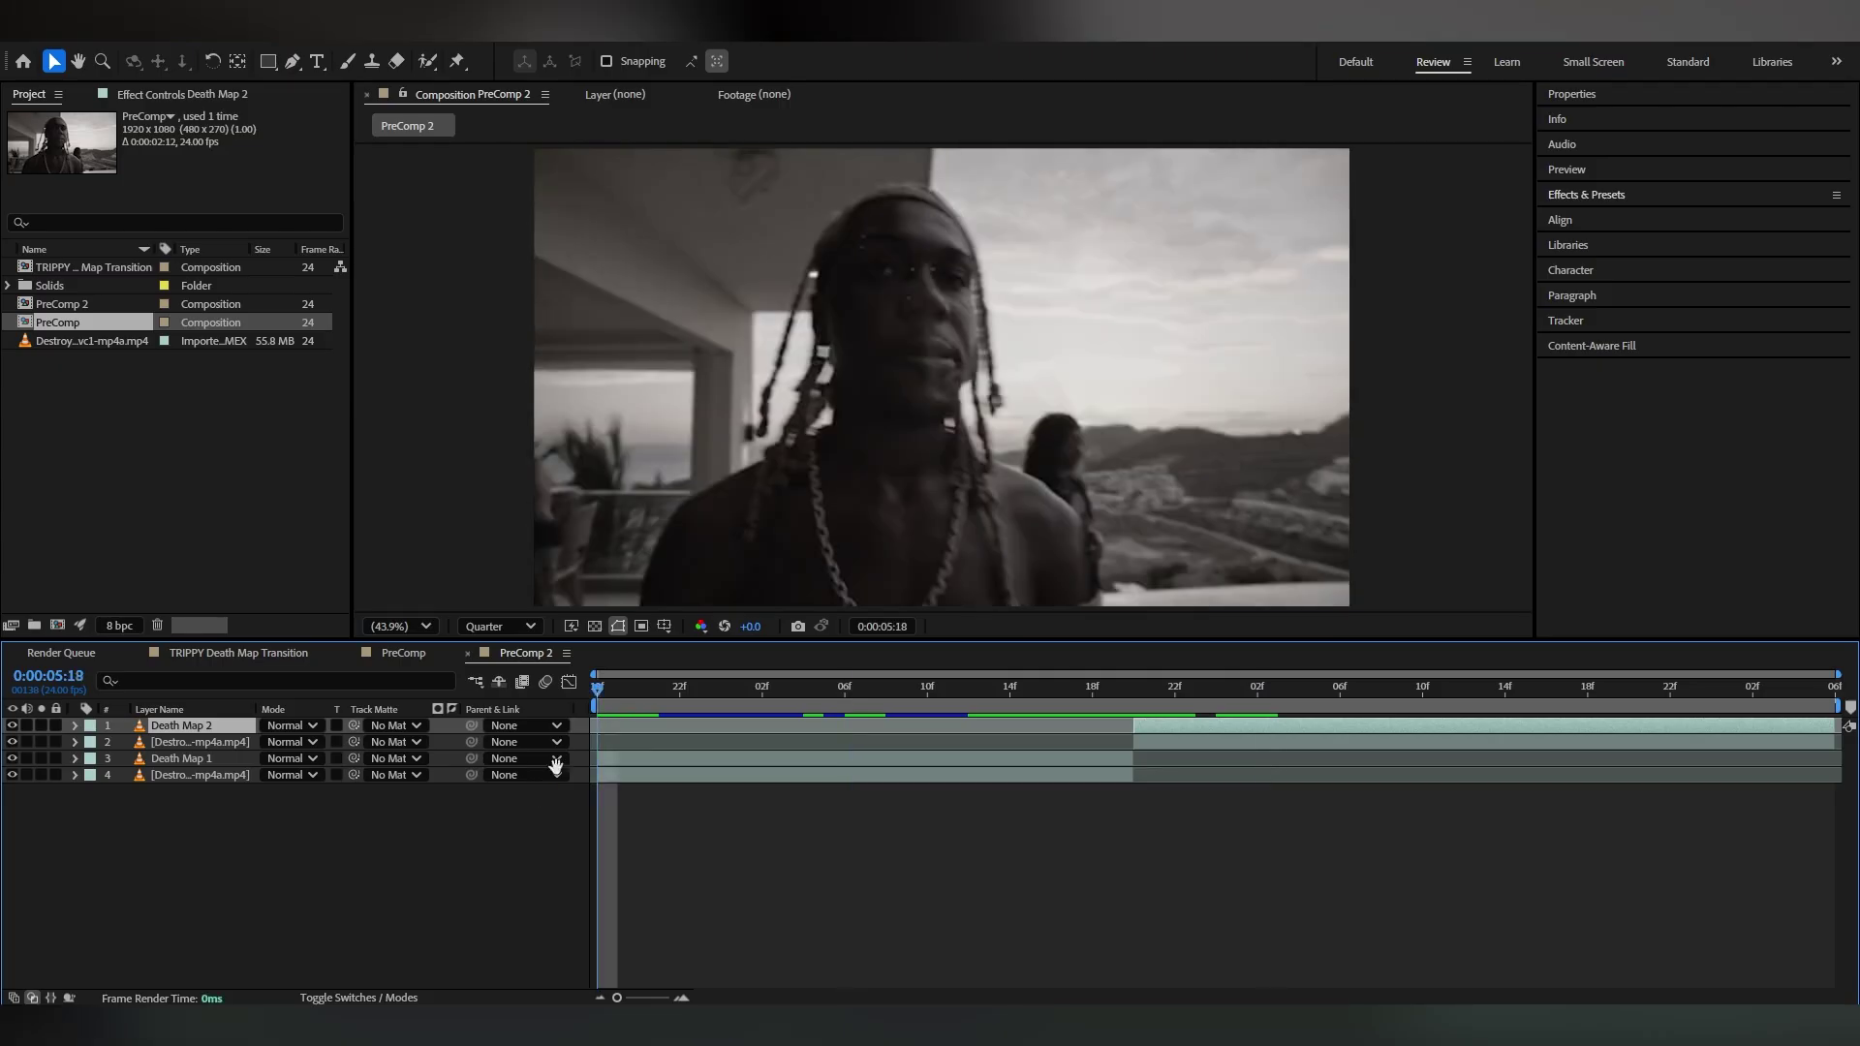
# Apply the Depth Scanner 2 effect to the Death Map 1 layer and check its depth map at several frames
pyautogui.press('space')
pyautogui.press('space')
pyautogui.click(889, 758)
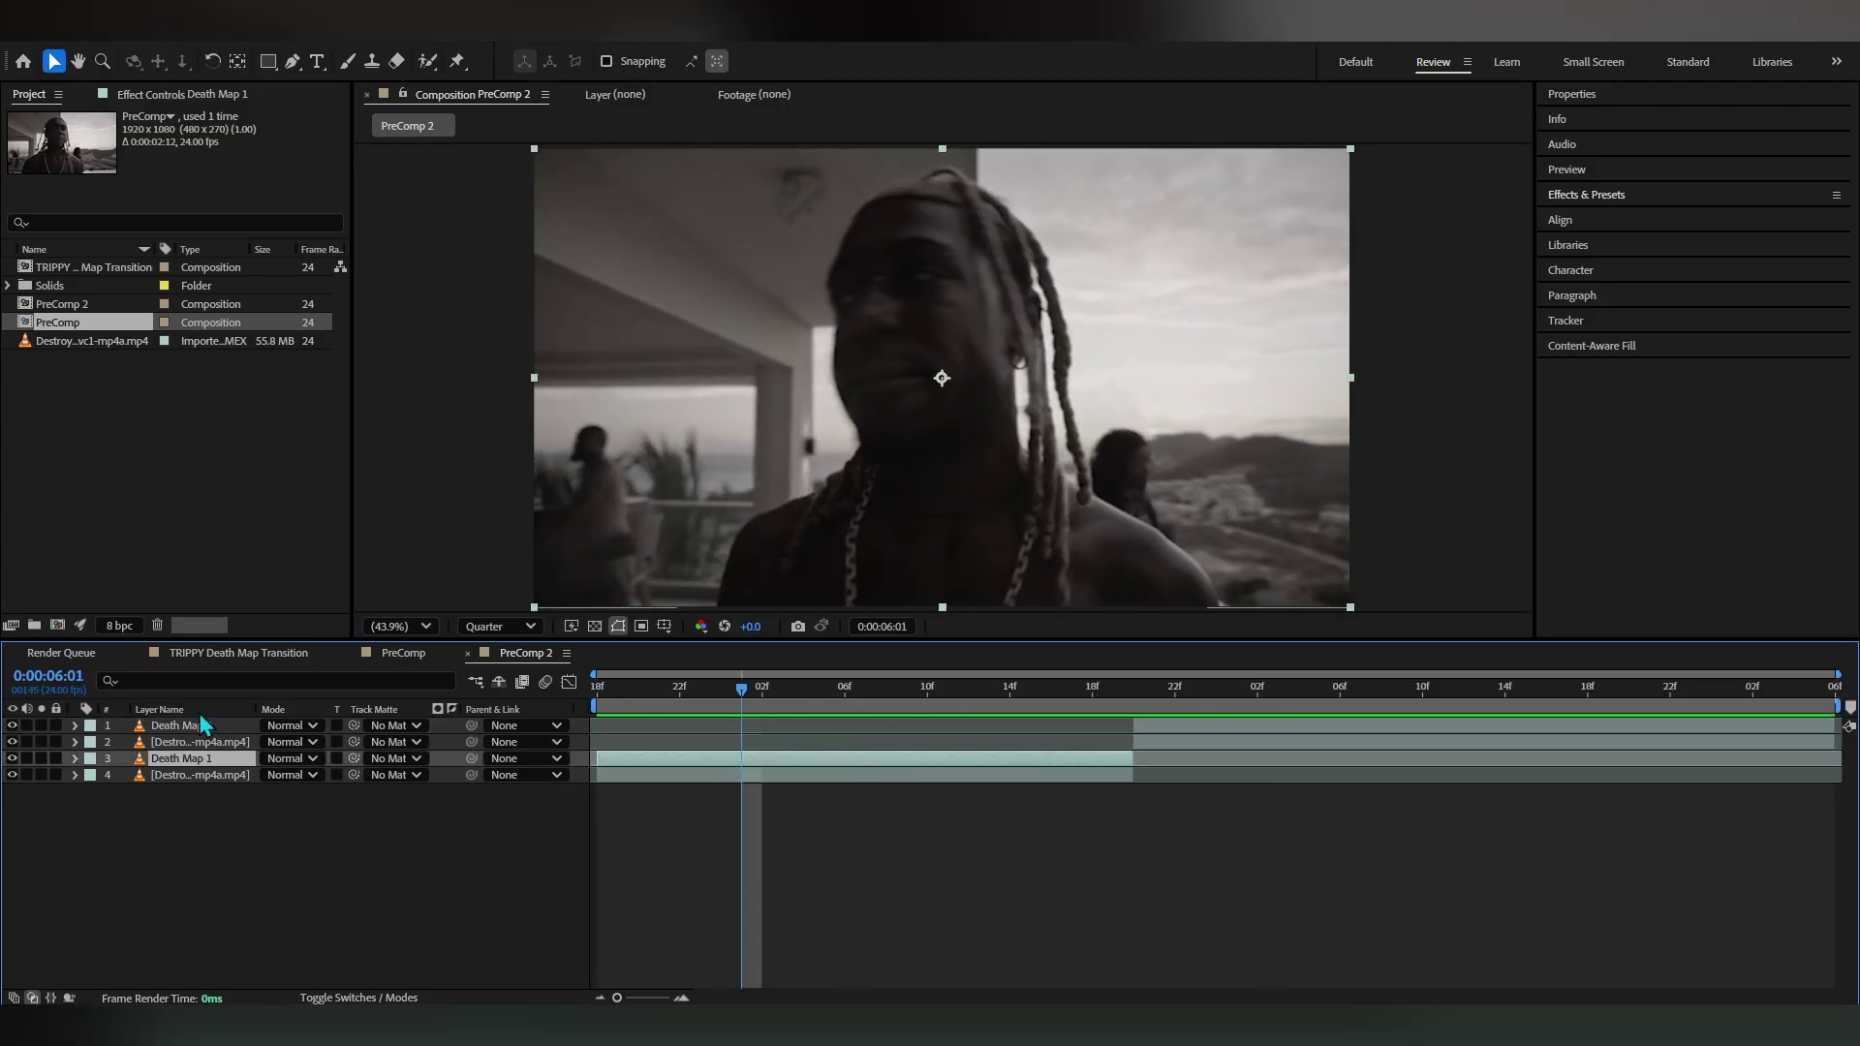
pyautogui.hotkey('ctrl', 'space')
pyautogui.write('death')
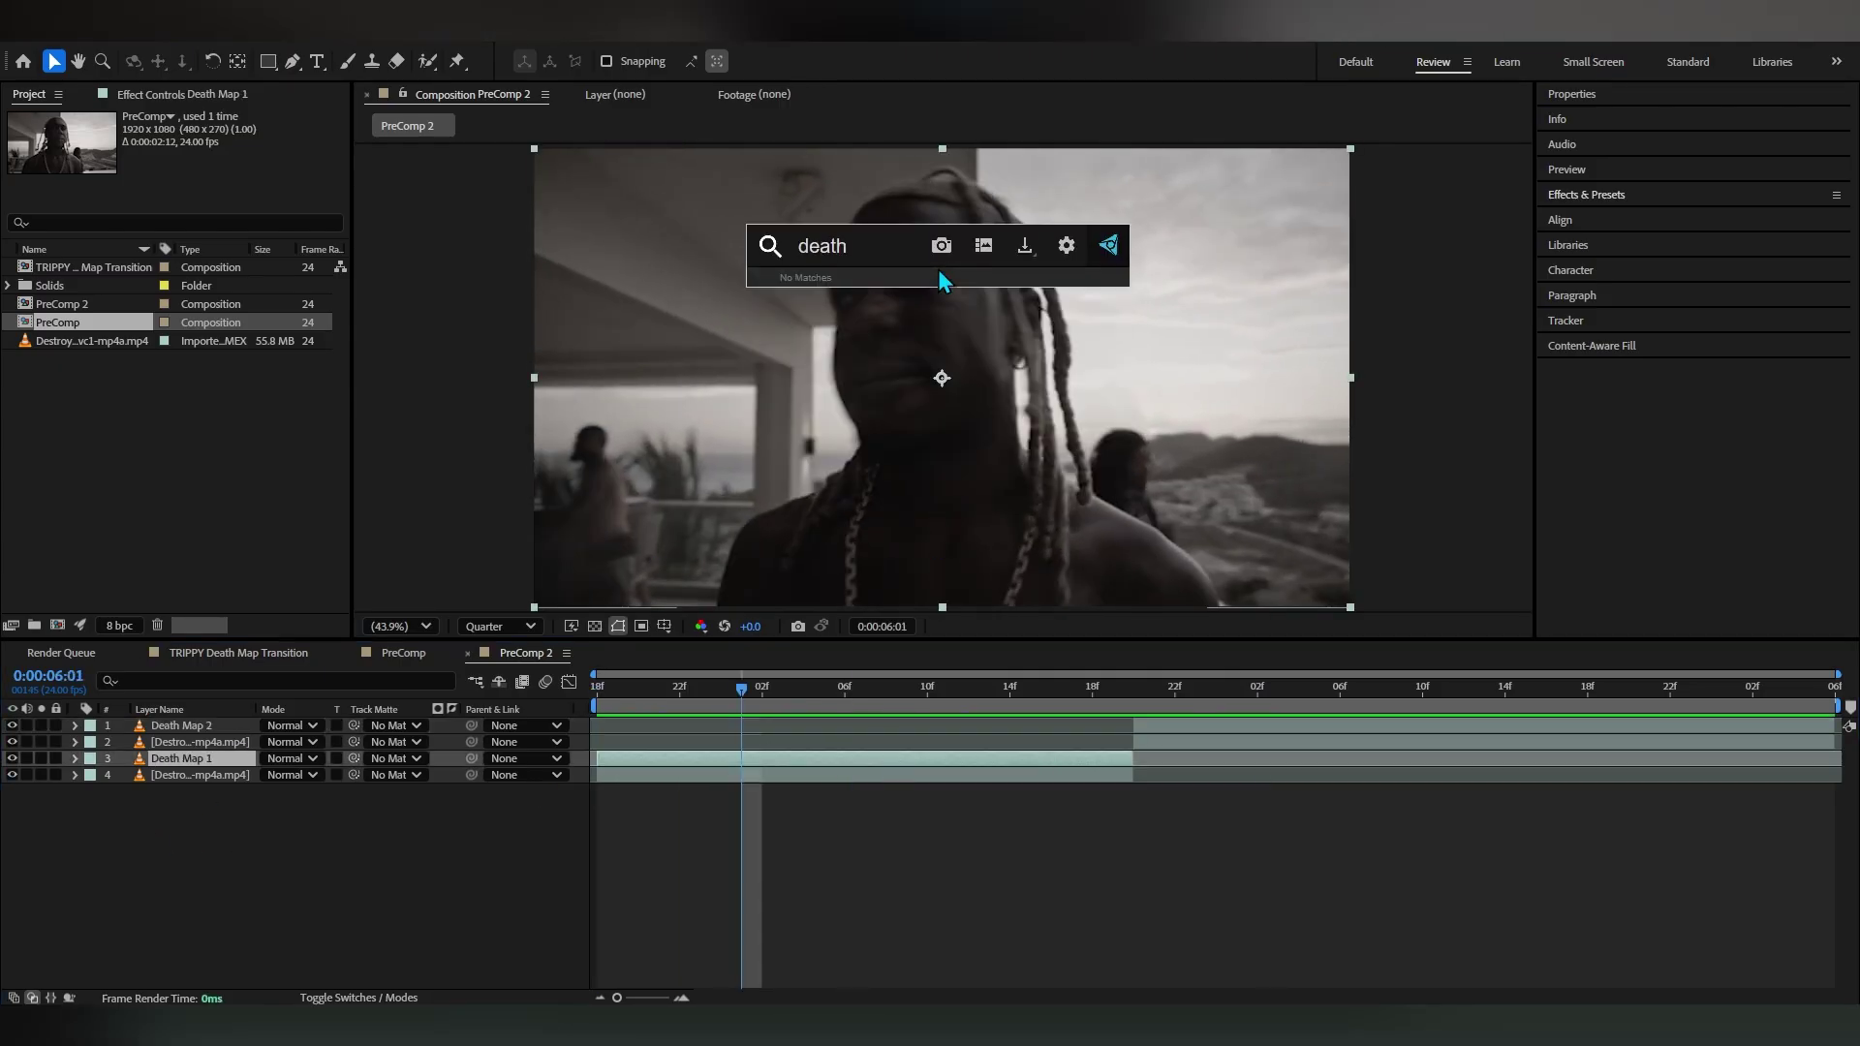
pyautogui.press('BackSpace')
pyautogui.press('BackSpace')
pyautogui.press('BackSpace')
pyautogui.write('pth')
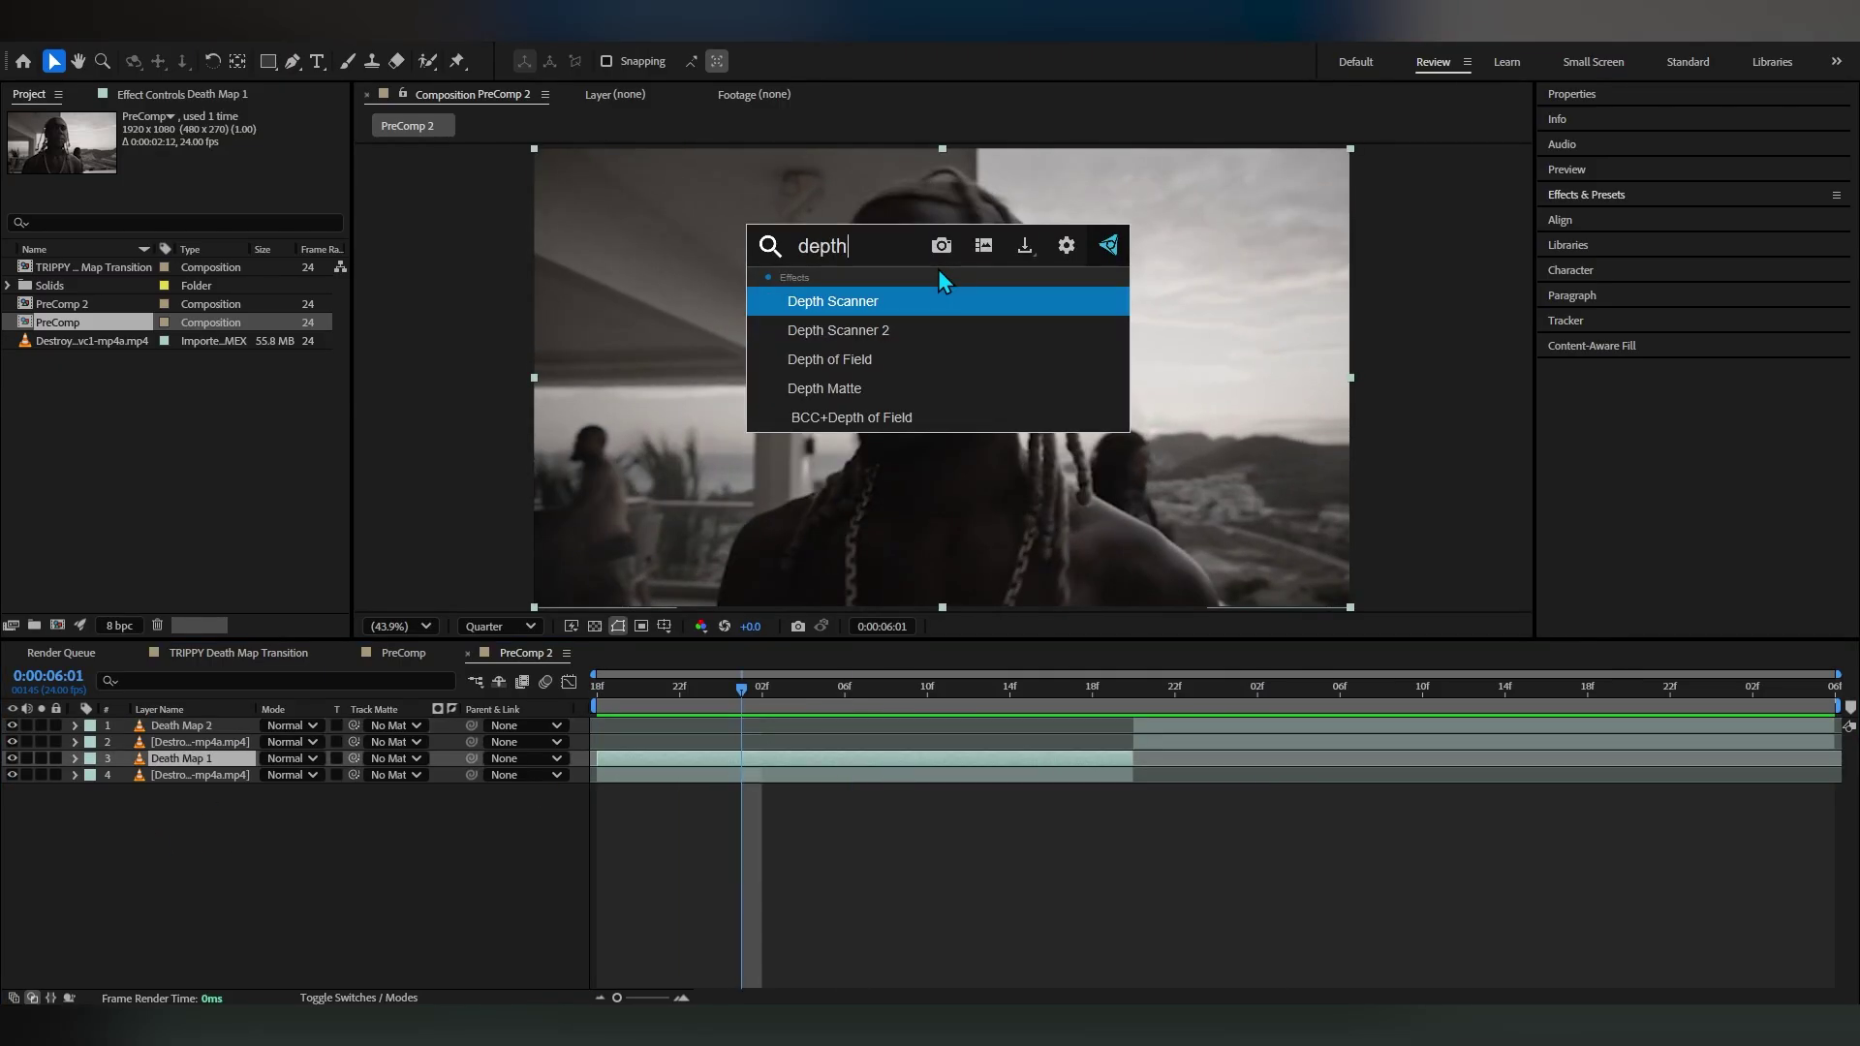
pyautogui.click(841, 345)
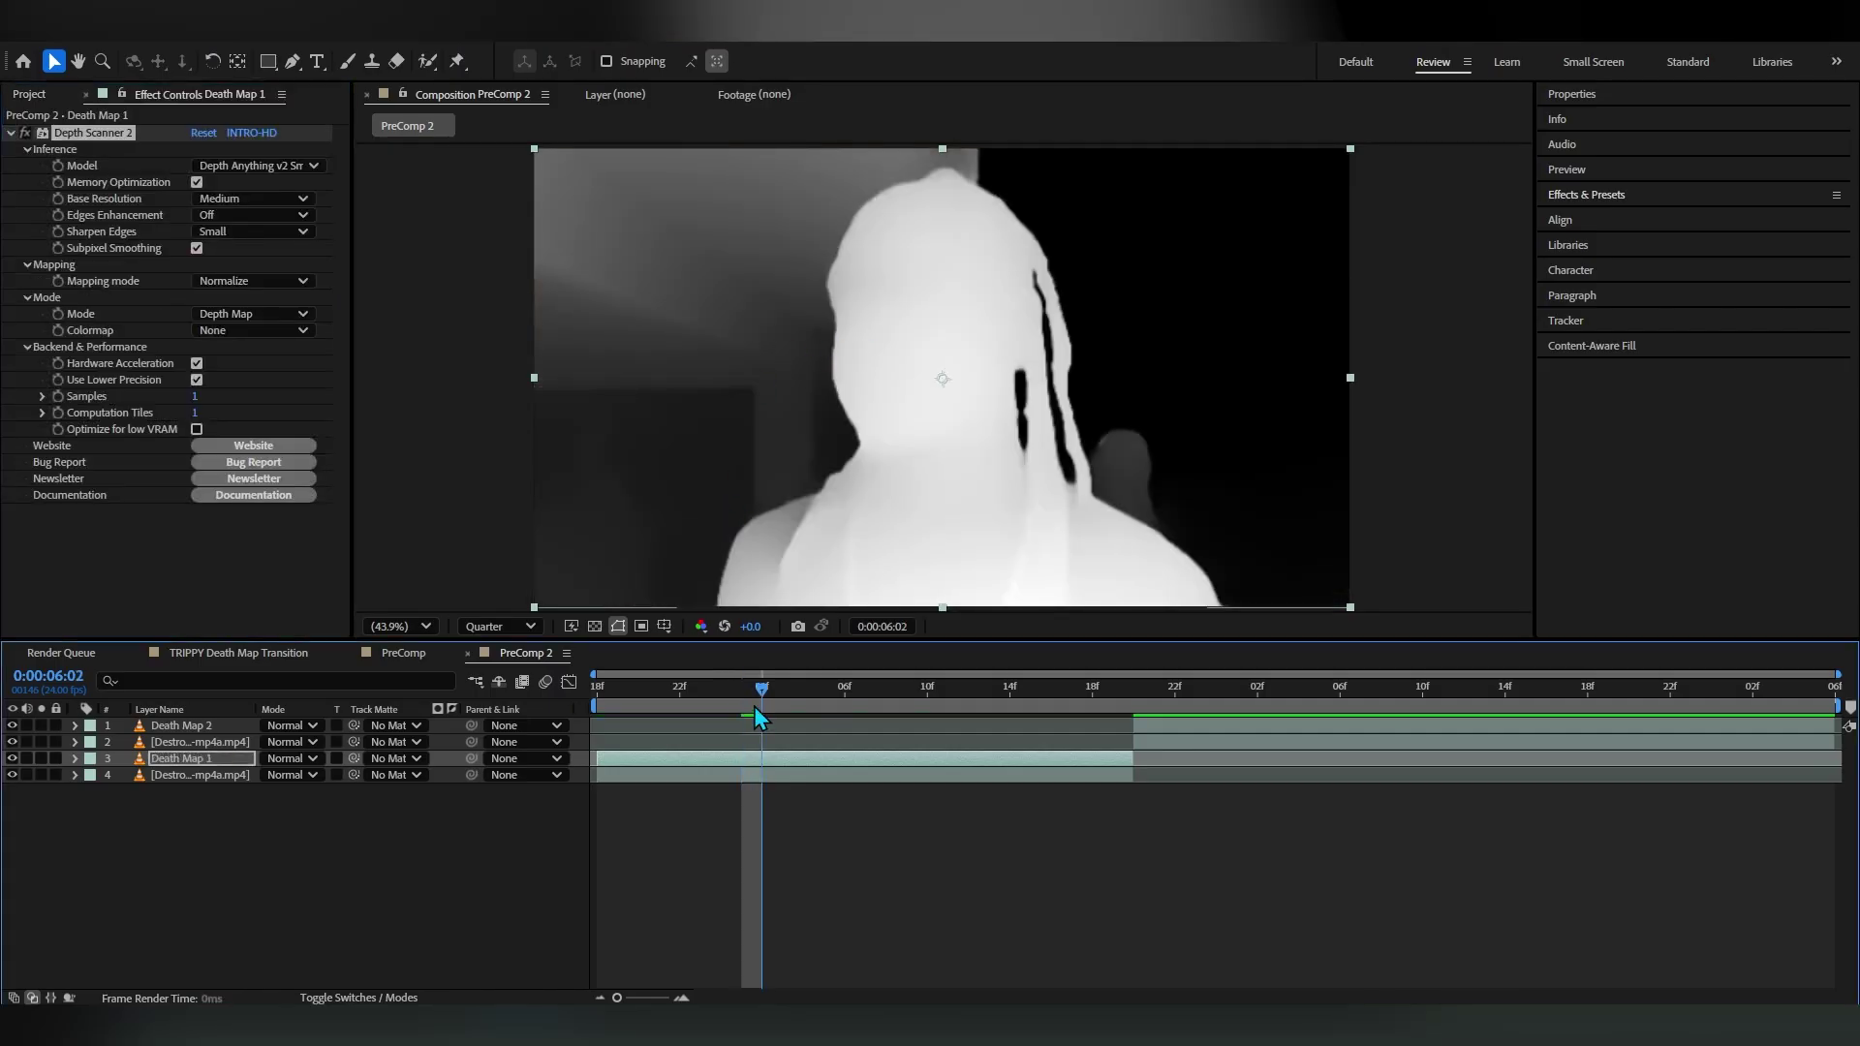
pyautogui.moveTo(753, 706); pyautogui.dragTo(1010, 423)
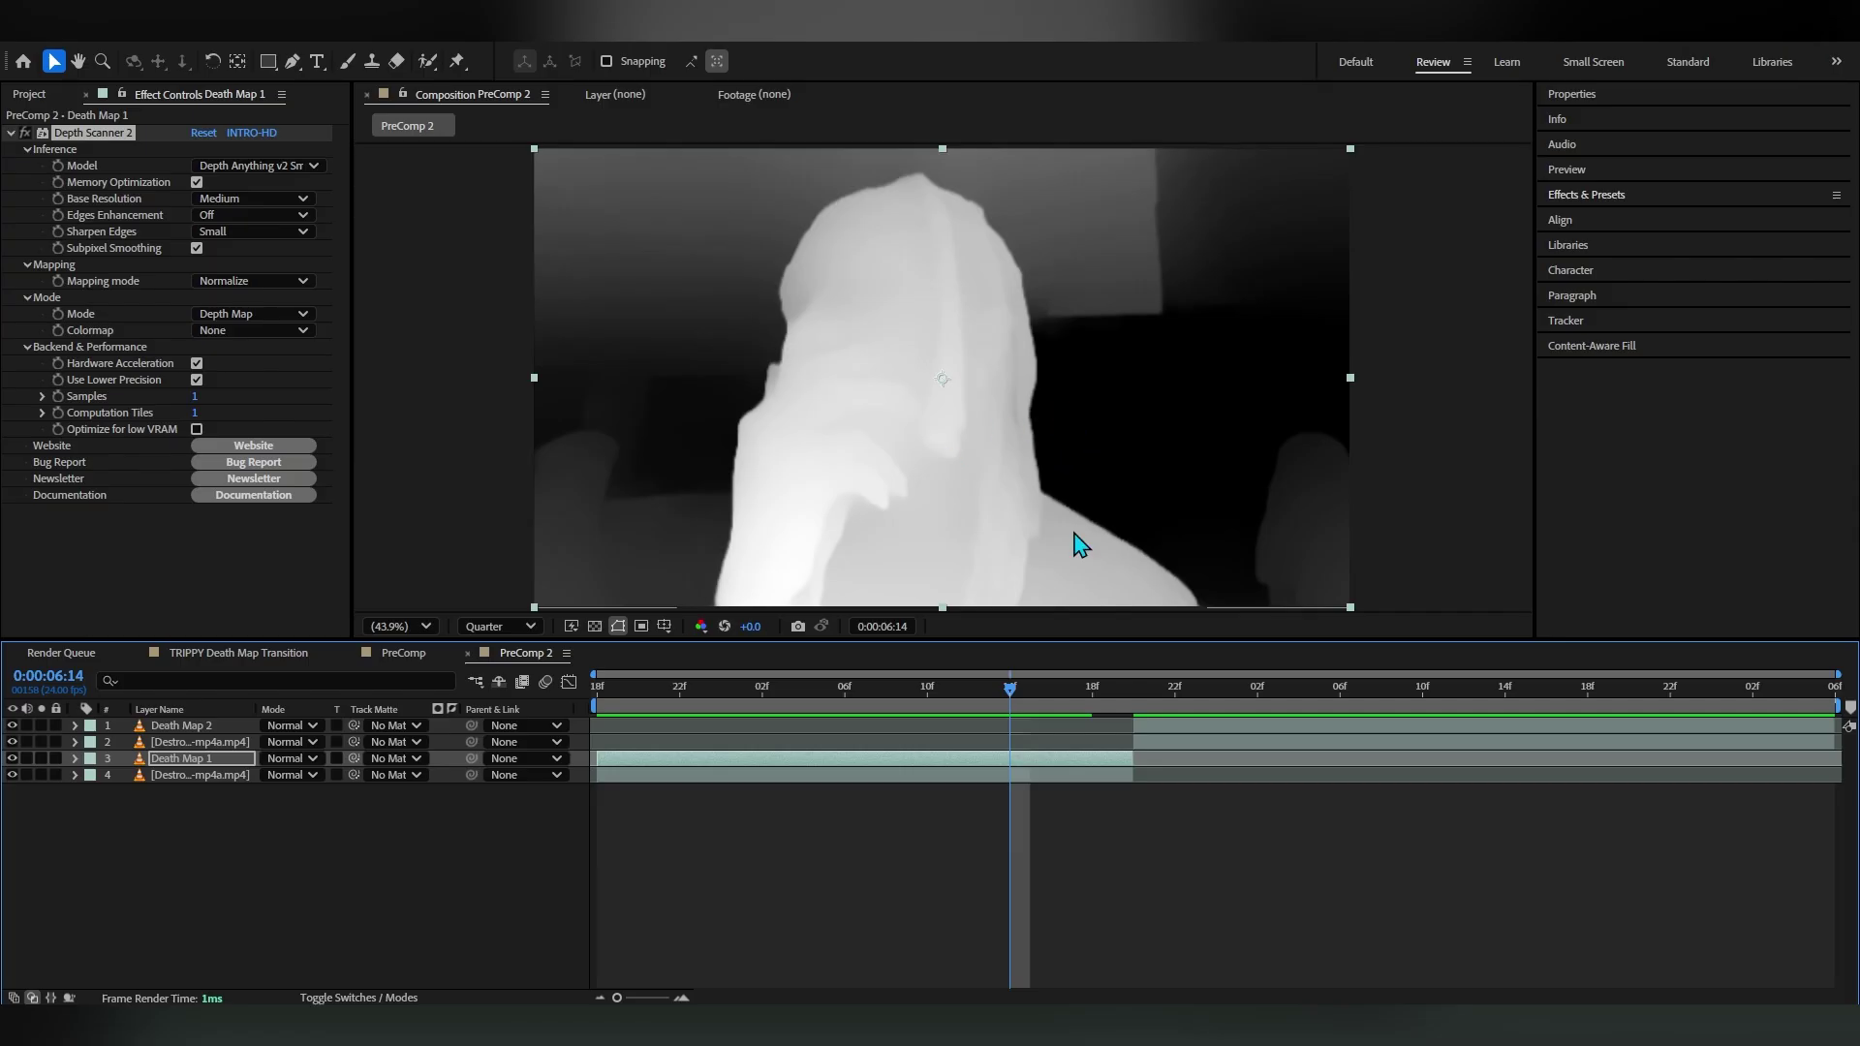
pyautogui.click(1047, 689)
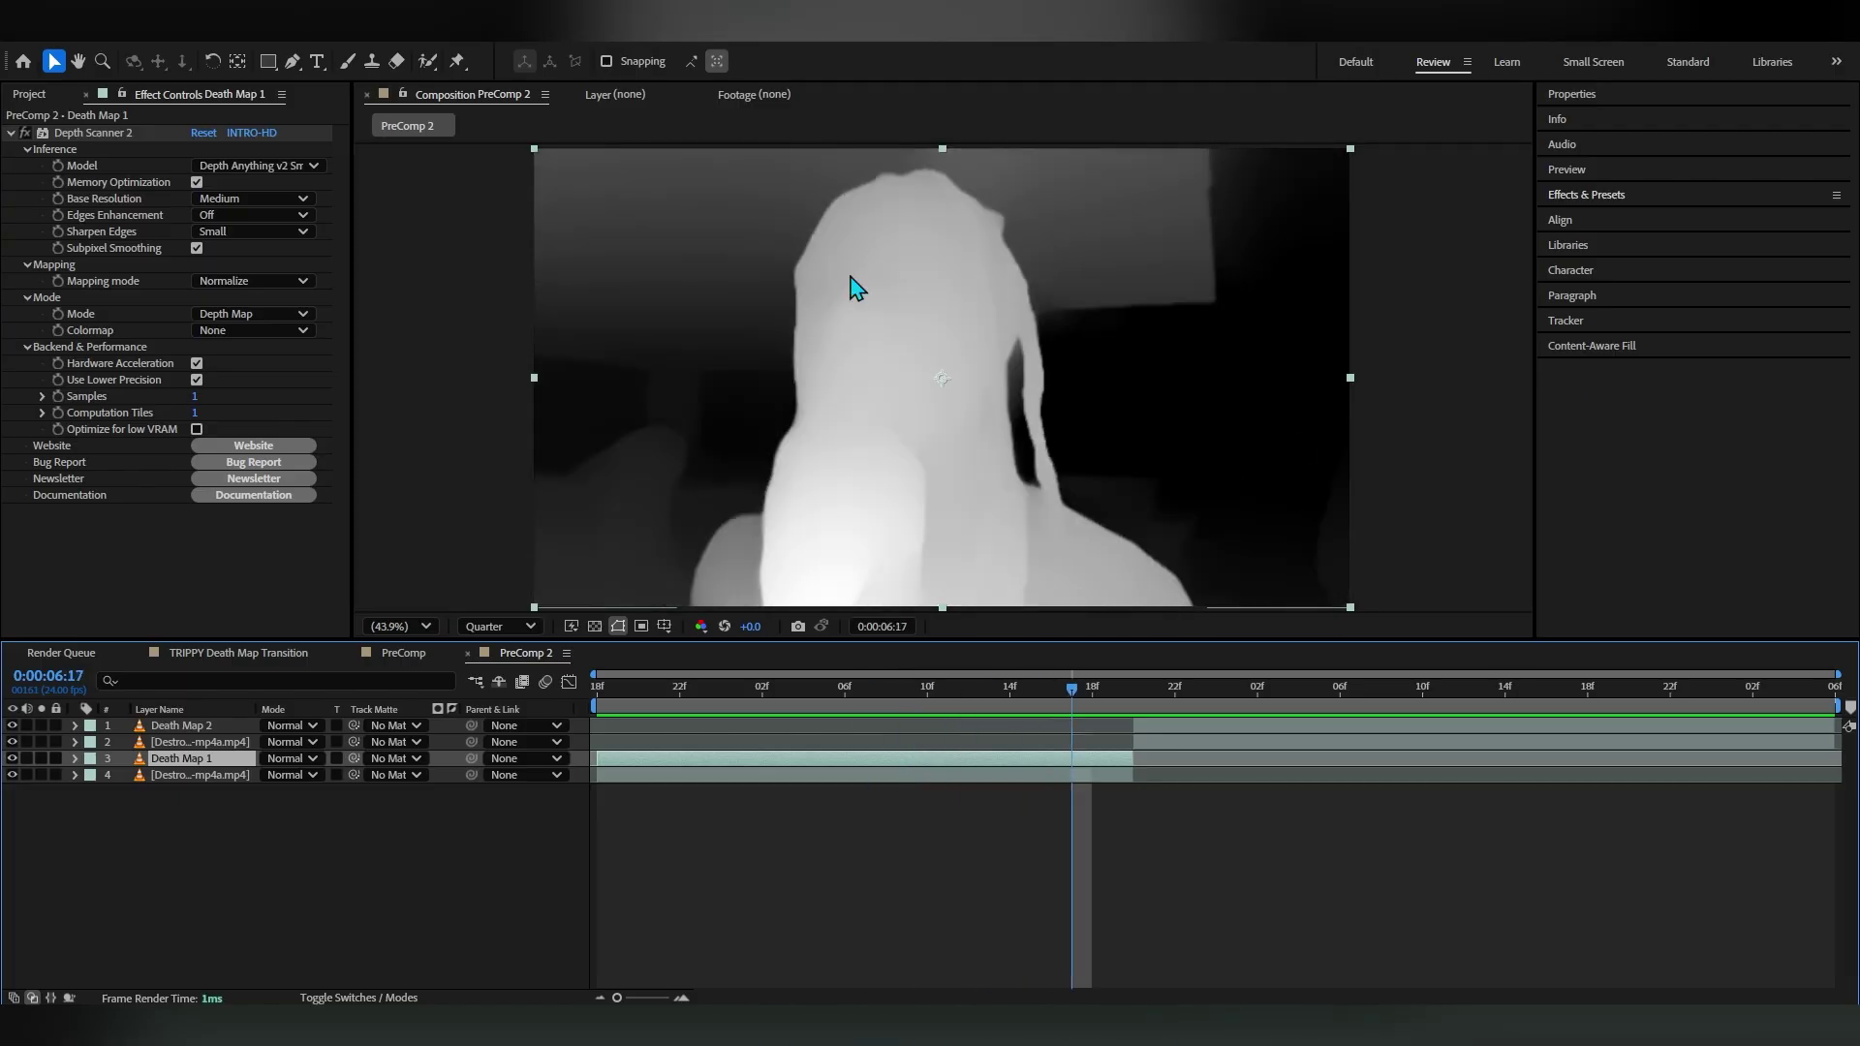
# Apply the Depth Scanner 2 effect to the Death Map 2 layer and preview both depth maps
pyautogui.moveTo(979, 711); pyautogui.dragTo(1236, 700)
pyautogui.click(1238, 314)
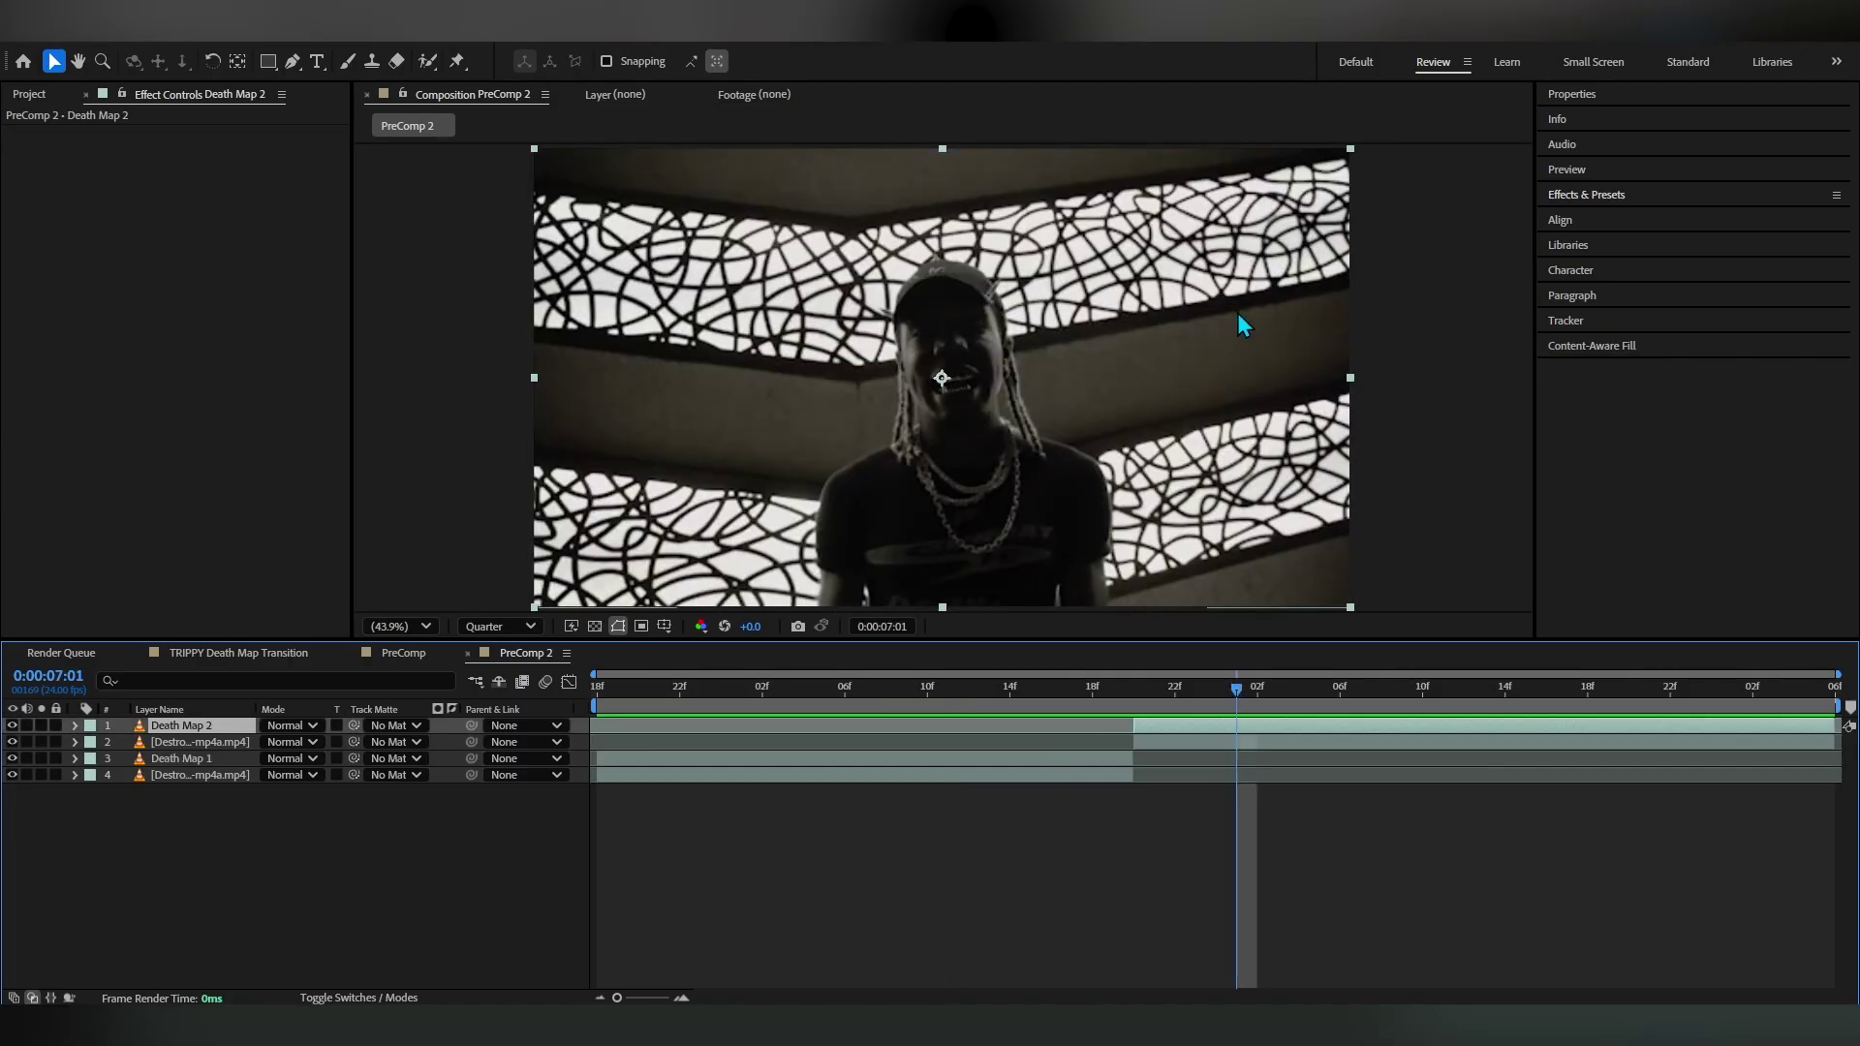
pyautogui.hotkey('ctrl', 'space')
pyautogui.write('da')
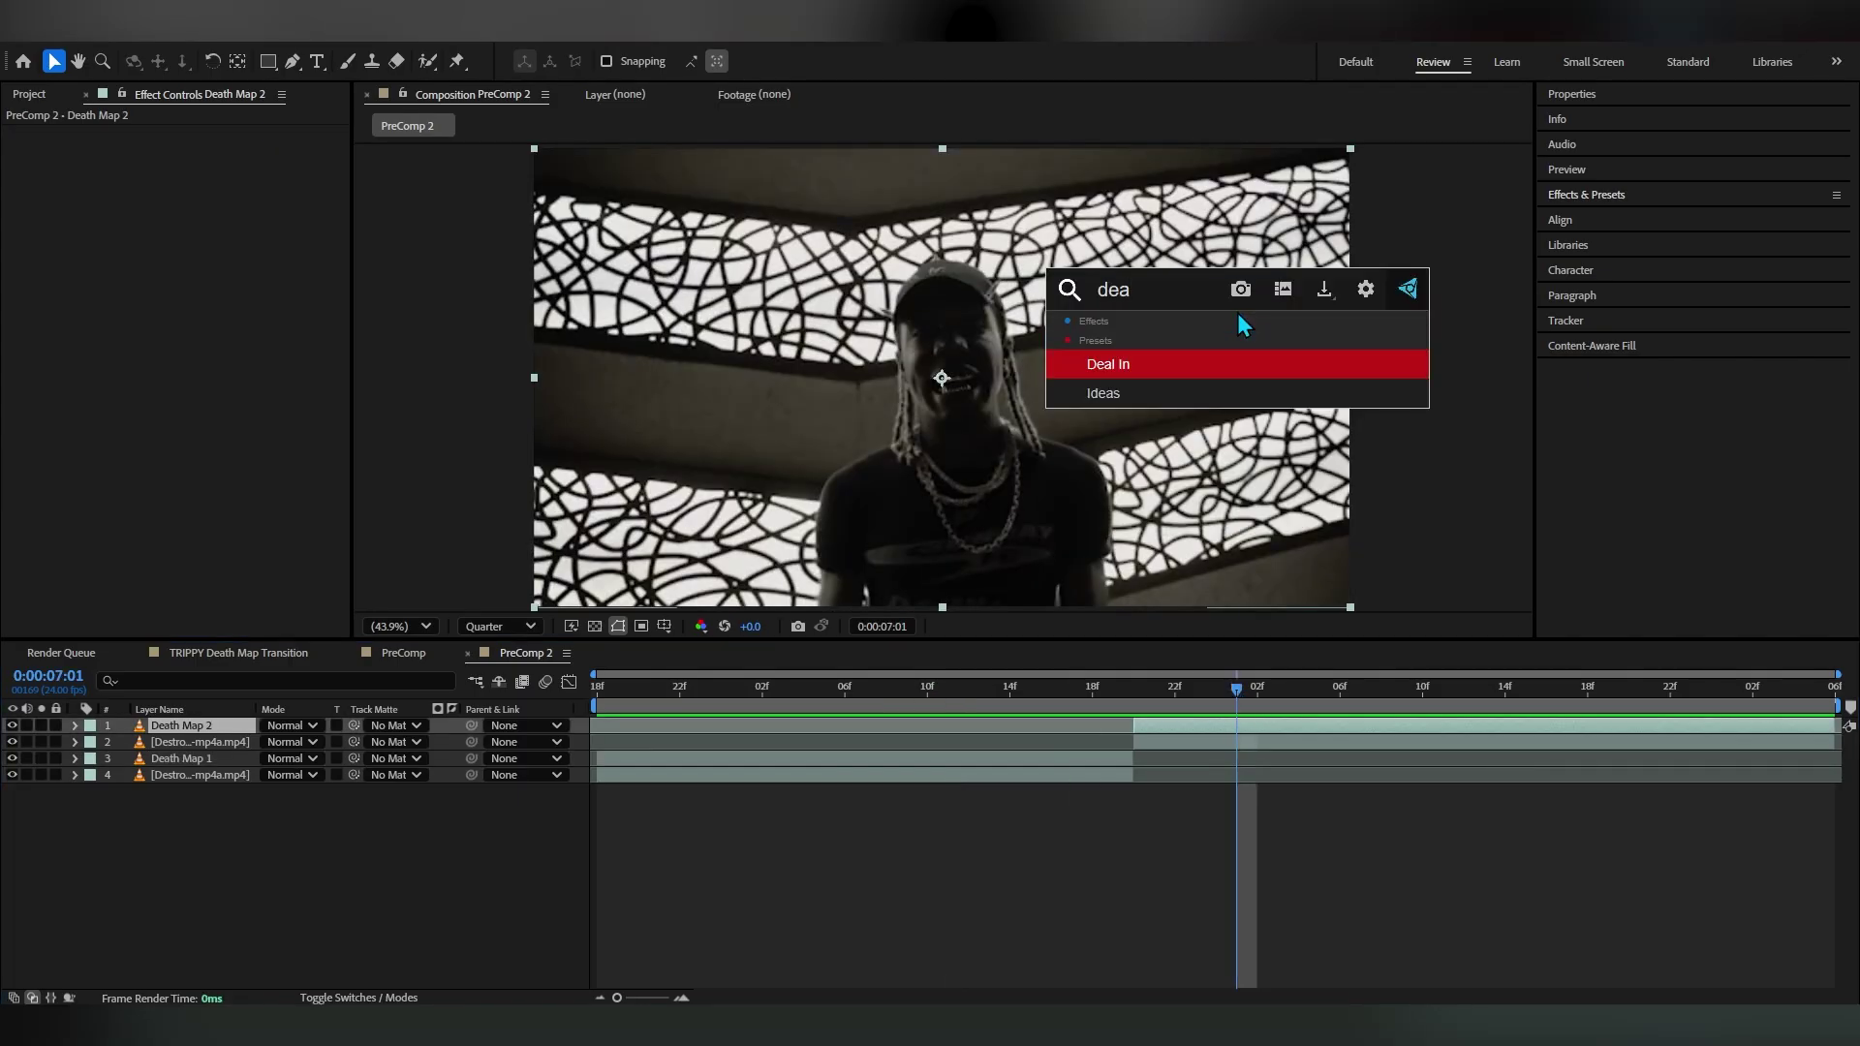
pyautogui.press('BackSpace')
pyautogui.write('eact')
pyautogui.press('BackSpace')
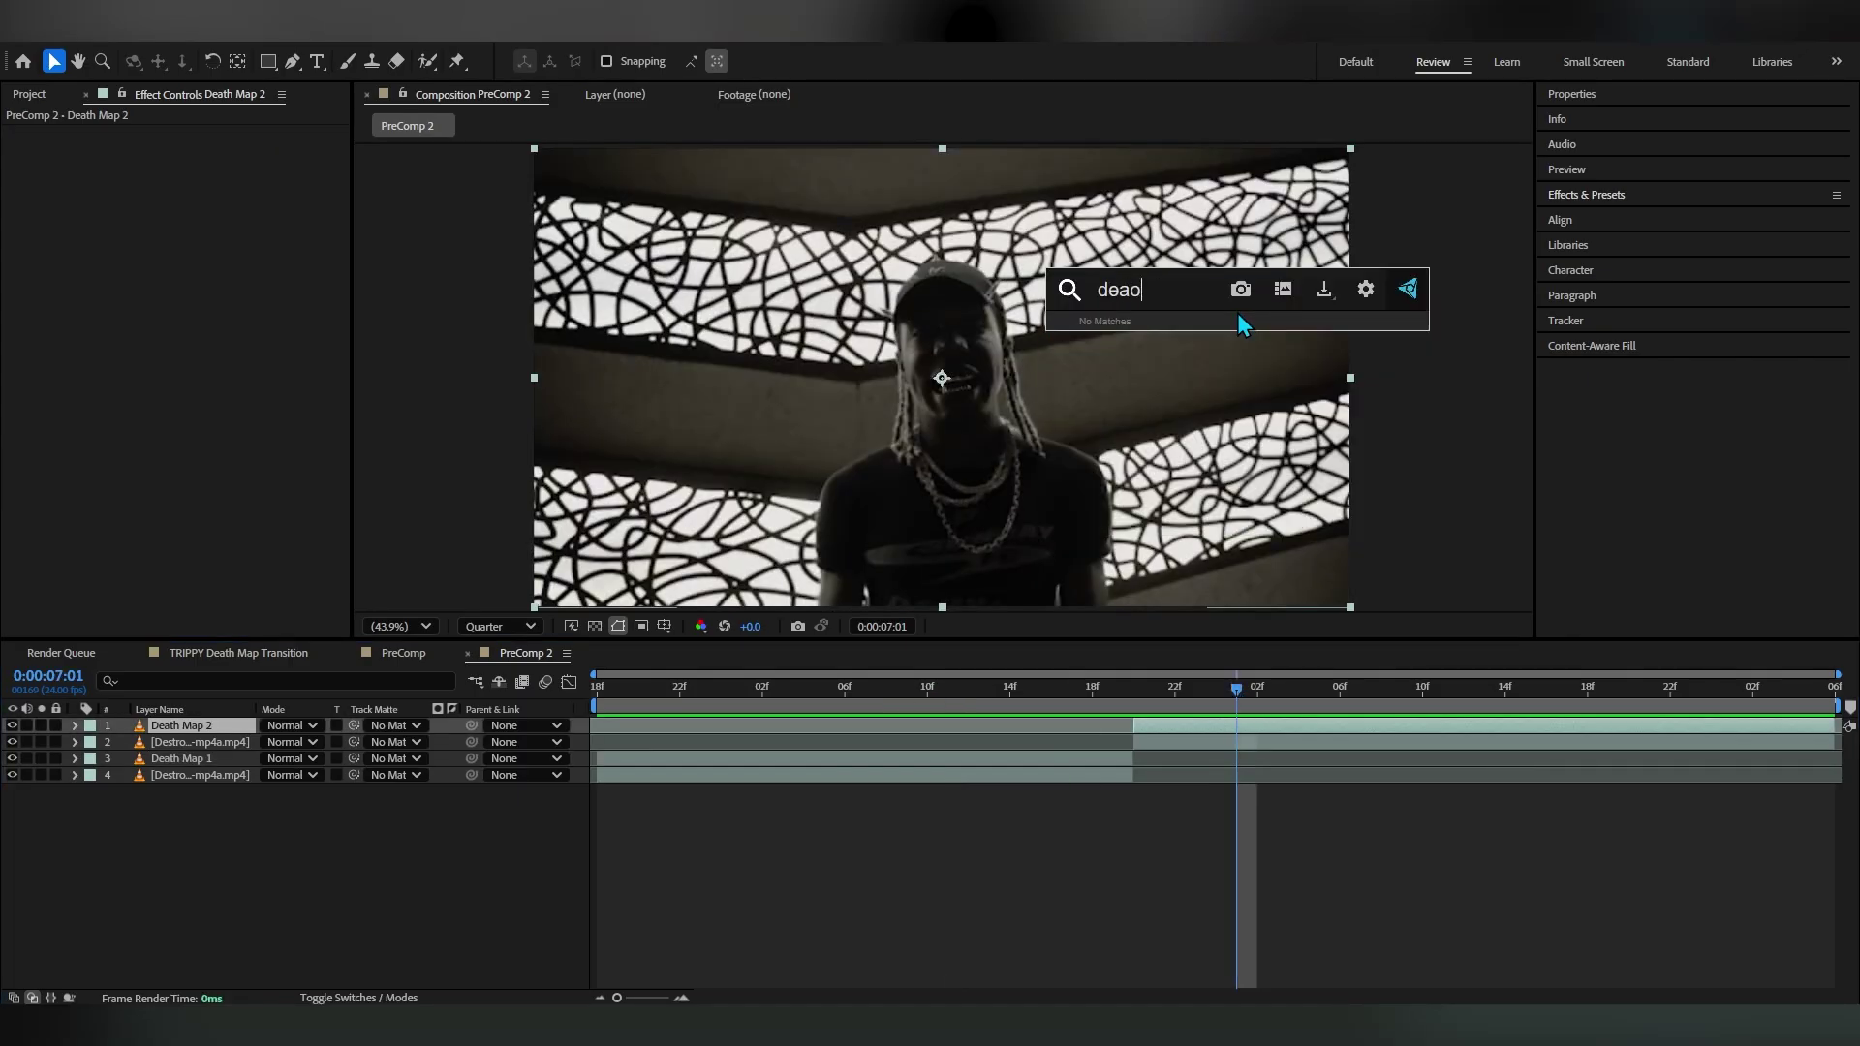
pyautogui.press('BackSpace')
pyautogui.press('BackSpace')
pyautogui.write('pth')
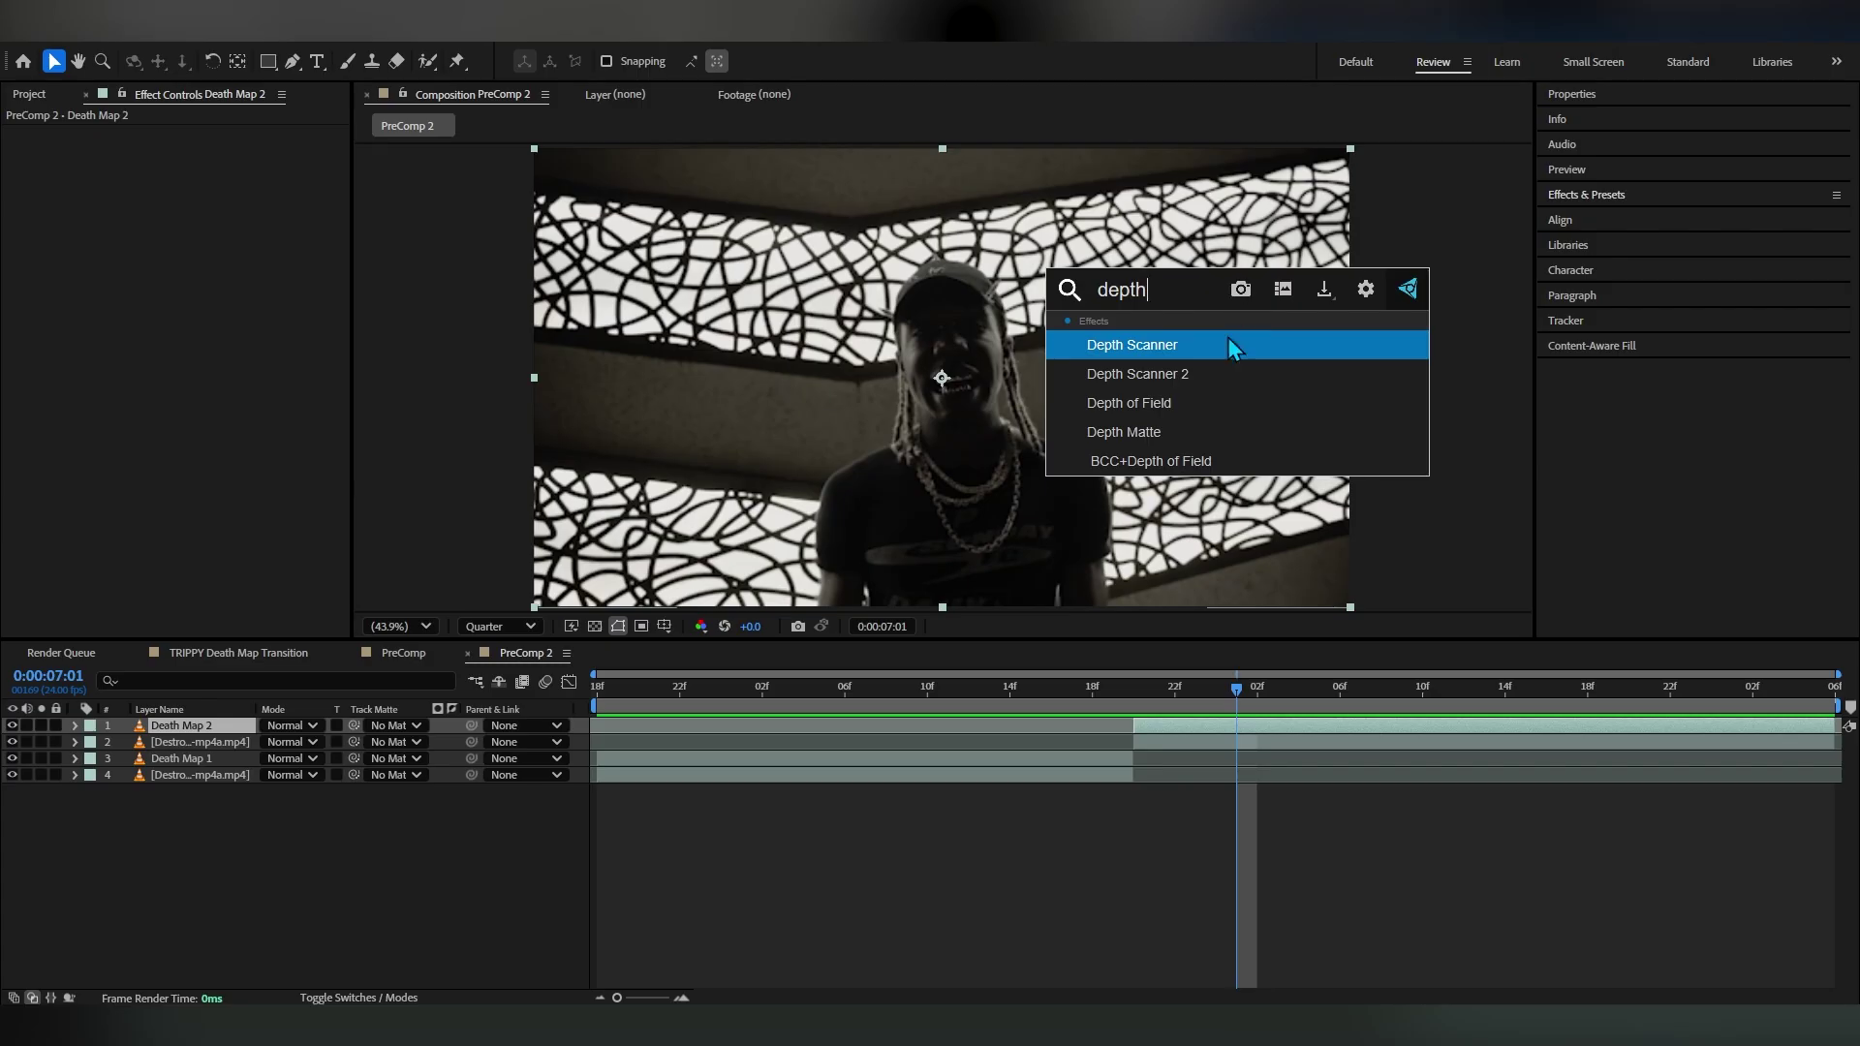
pyautogui.click(1131, 380)
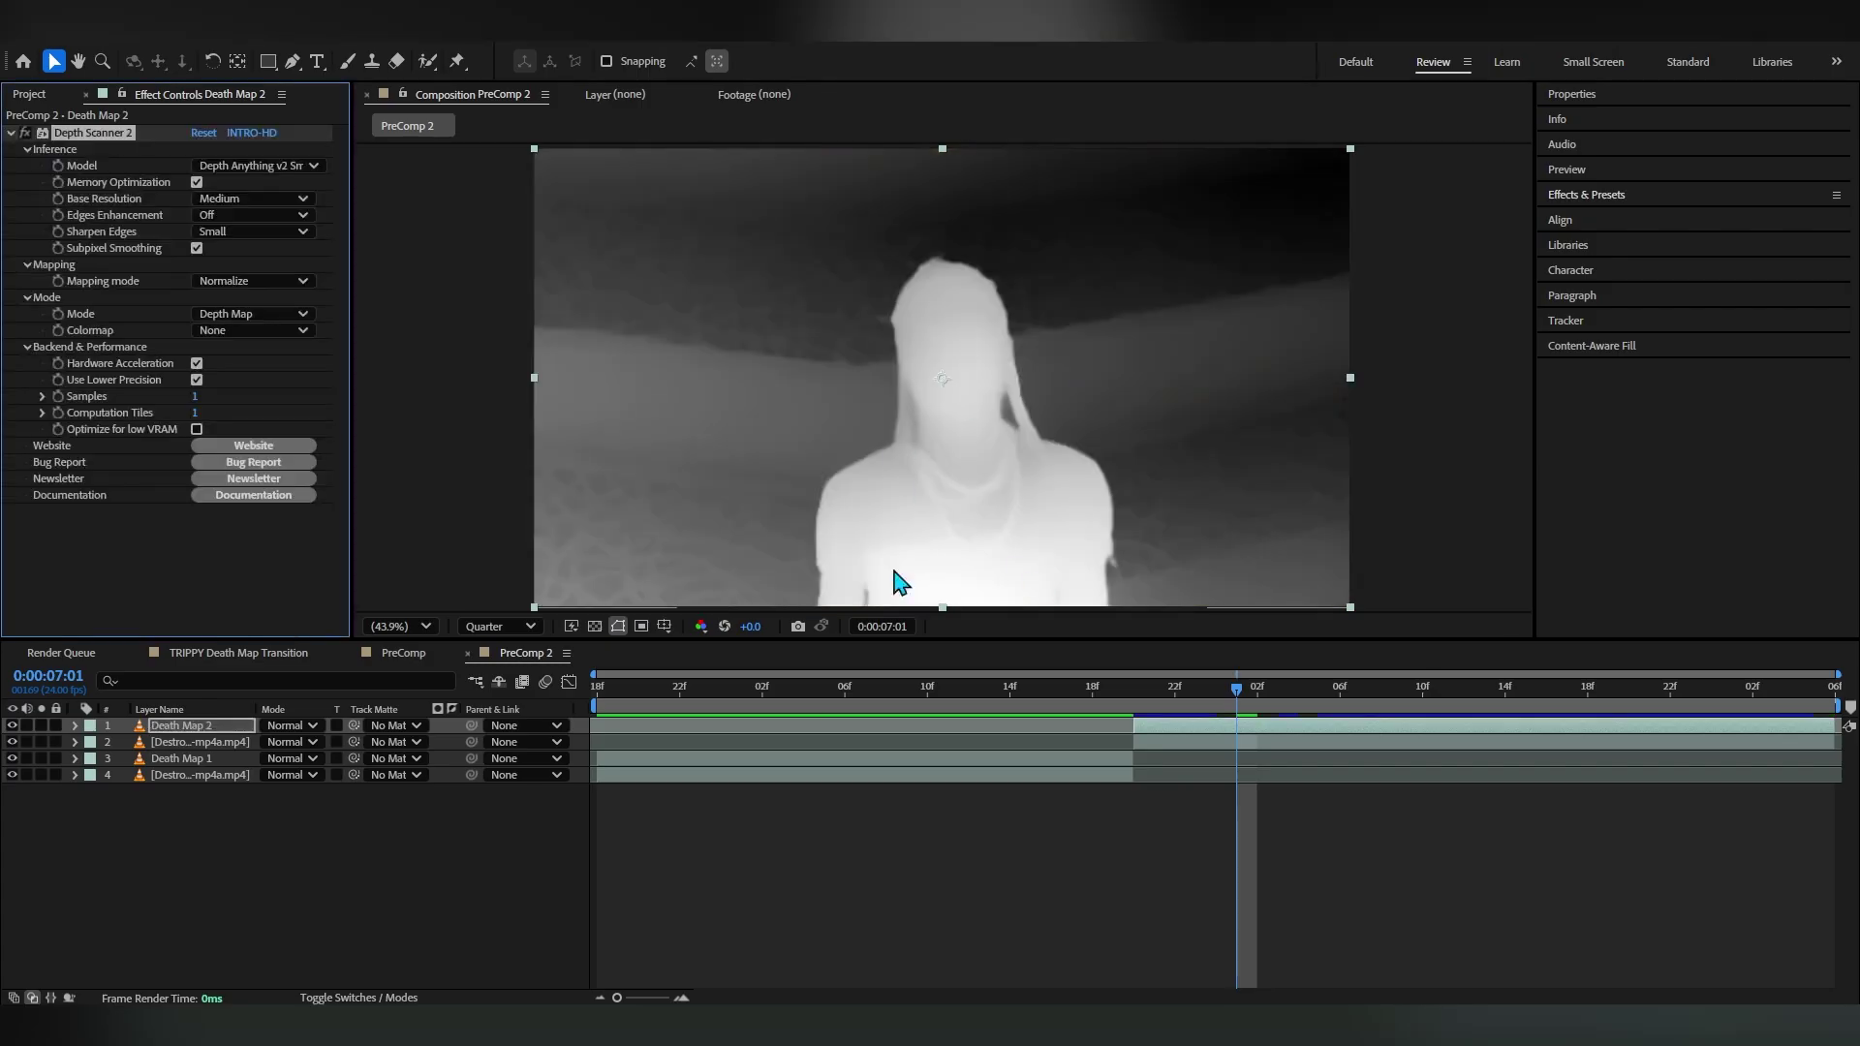
pyautogui.press('space')
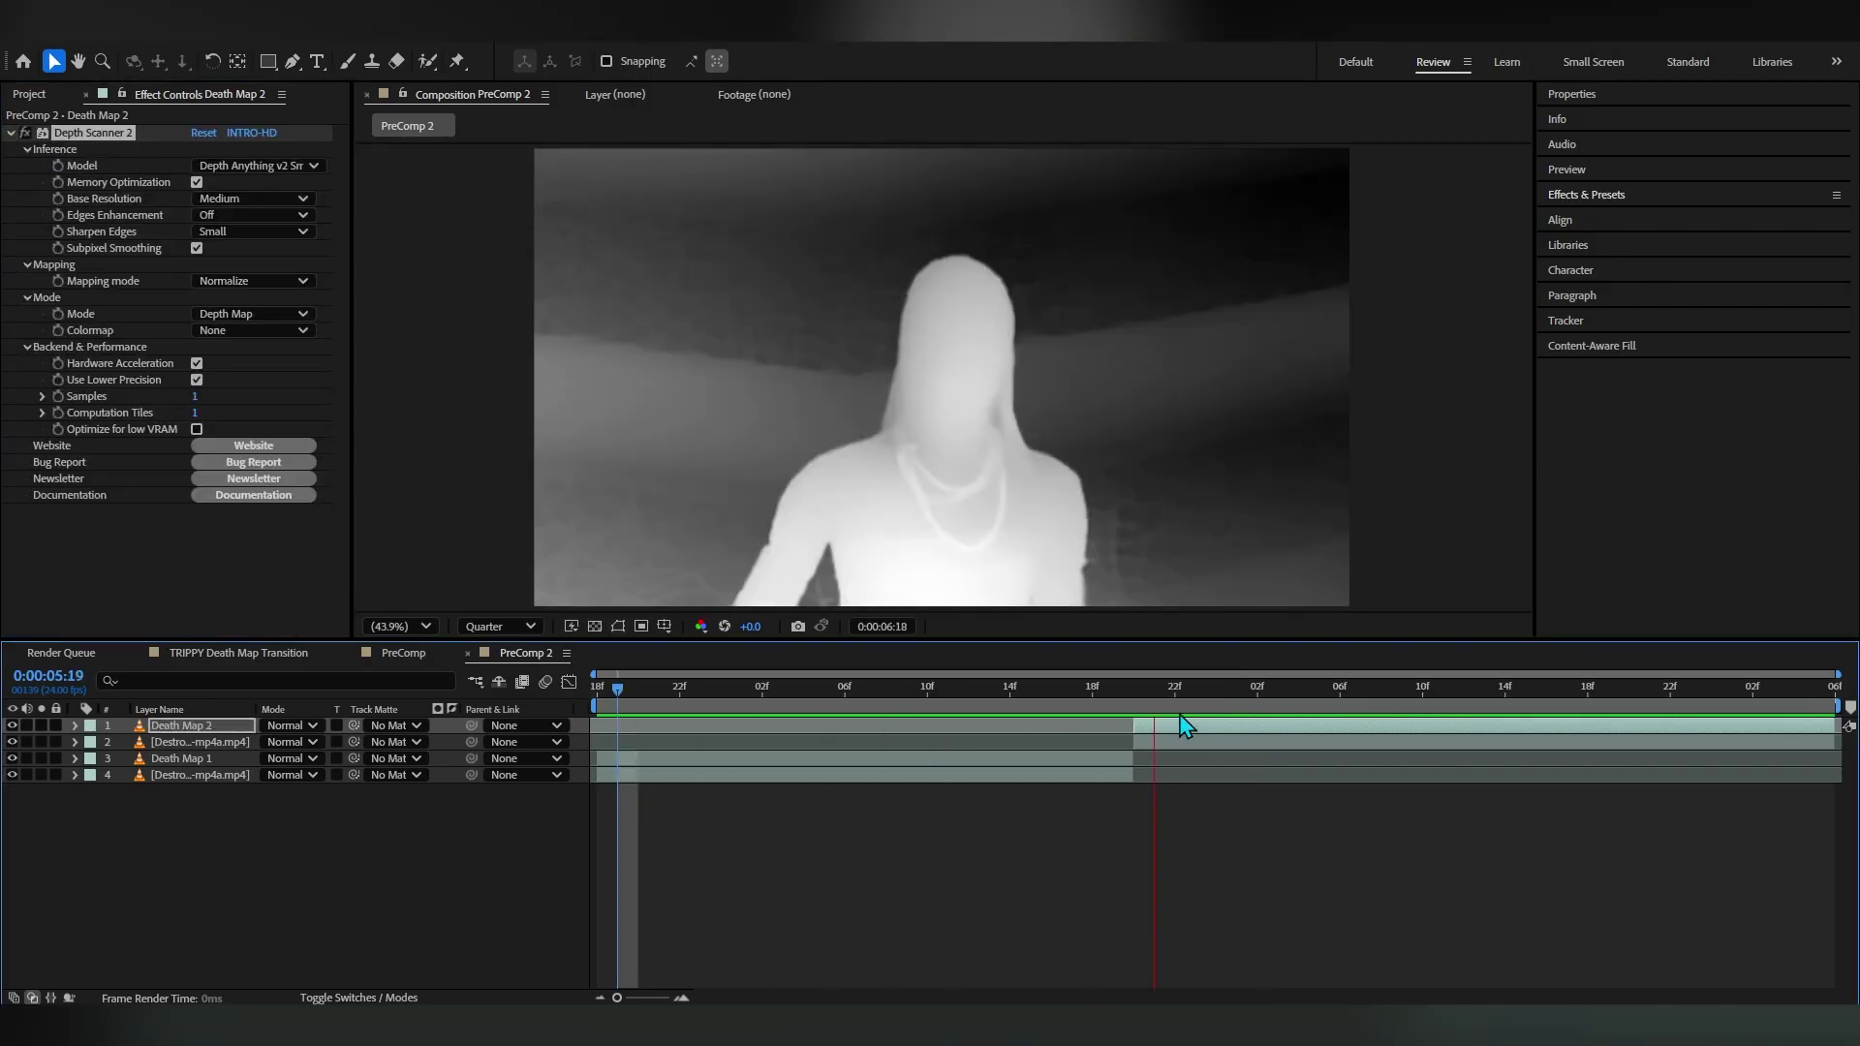
pyautogui.moveTo(1573, 683); pyautogui.dragTo(384, 814)
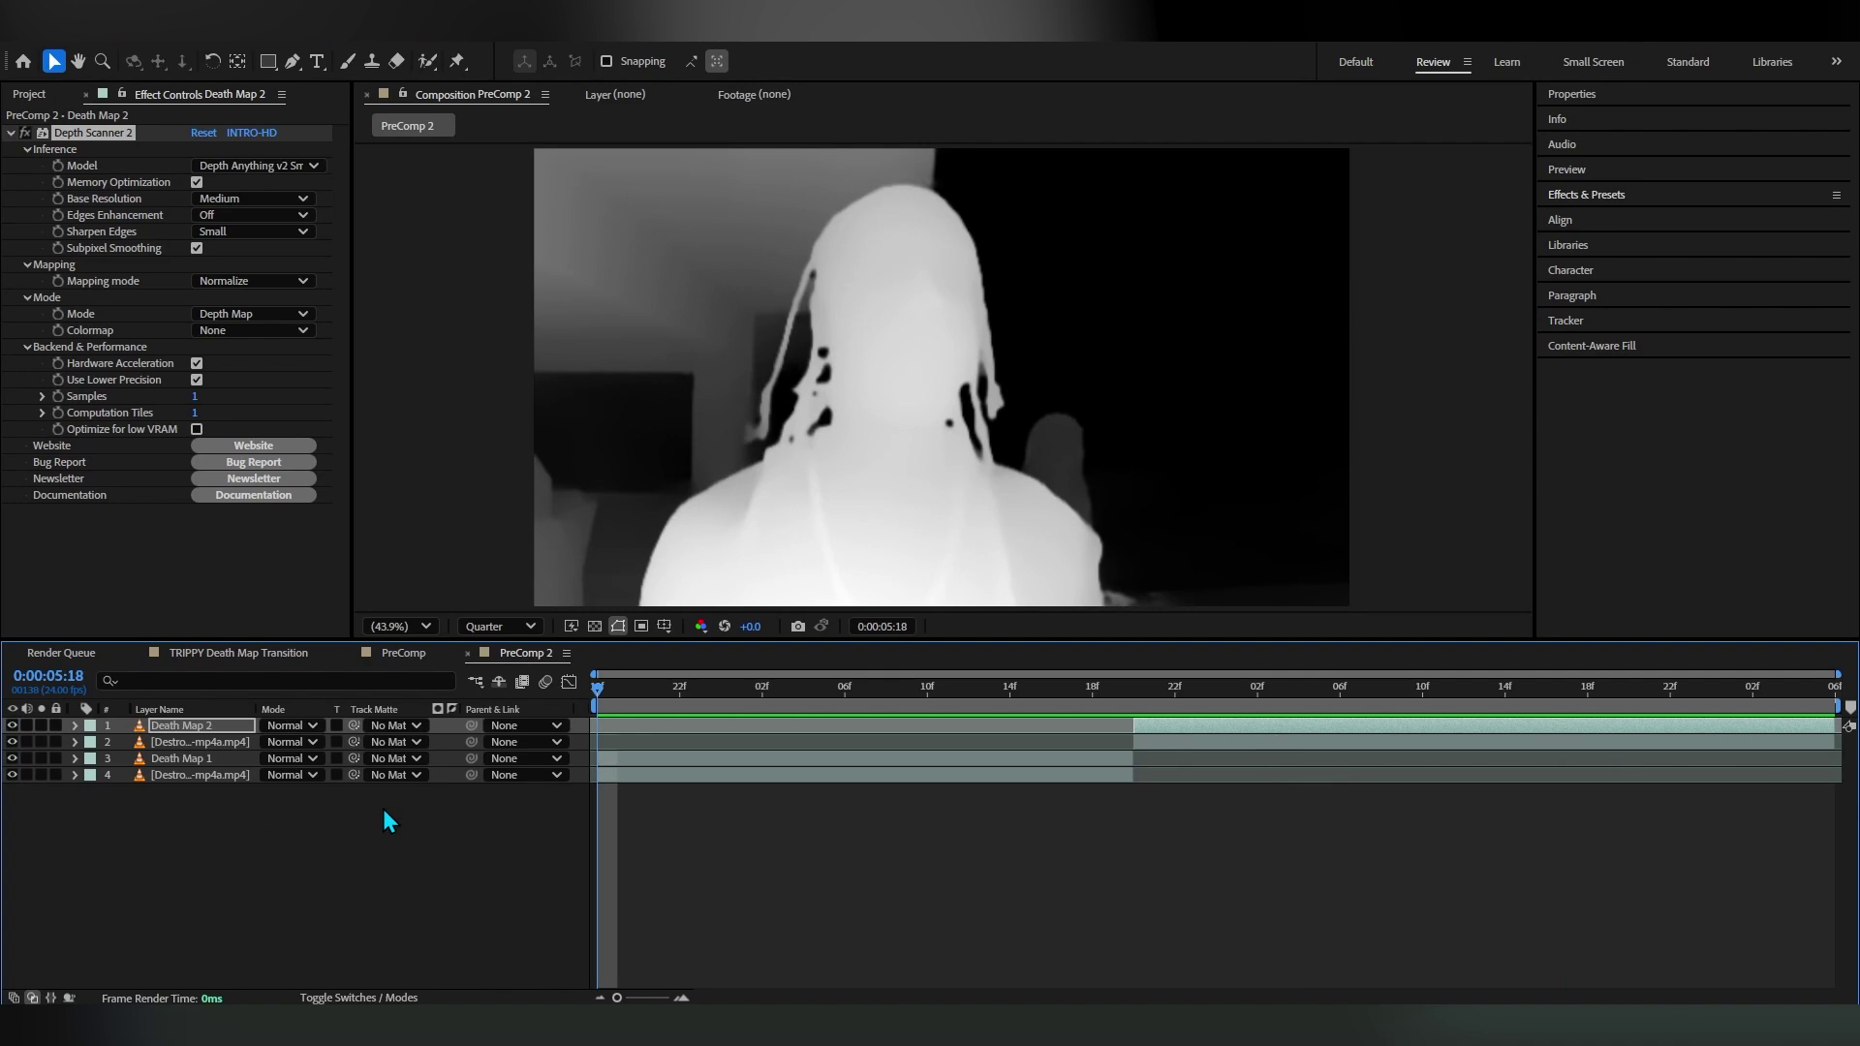
# Hide the Death Map 1 and Death Map 2 layers, keeping the two original clips visible
pyautogui.click(21, 761)
pyautogui.click(11, 758)
pyautogui.click(11, 739)
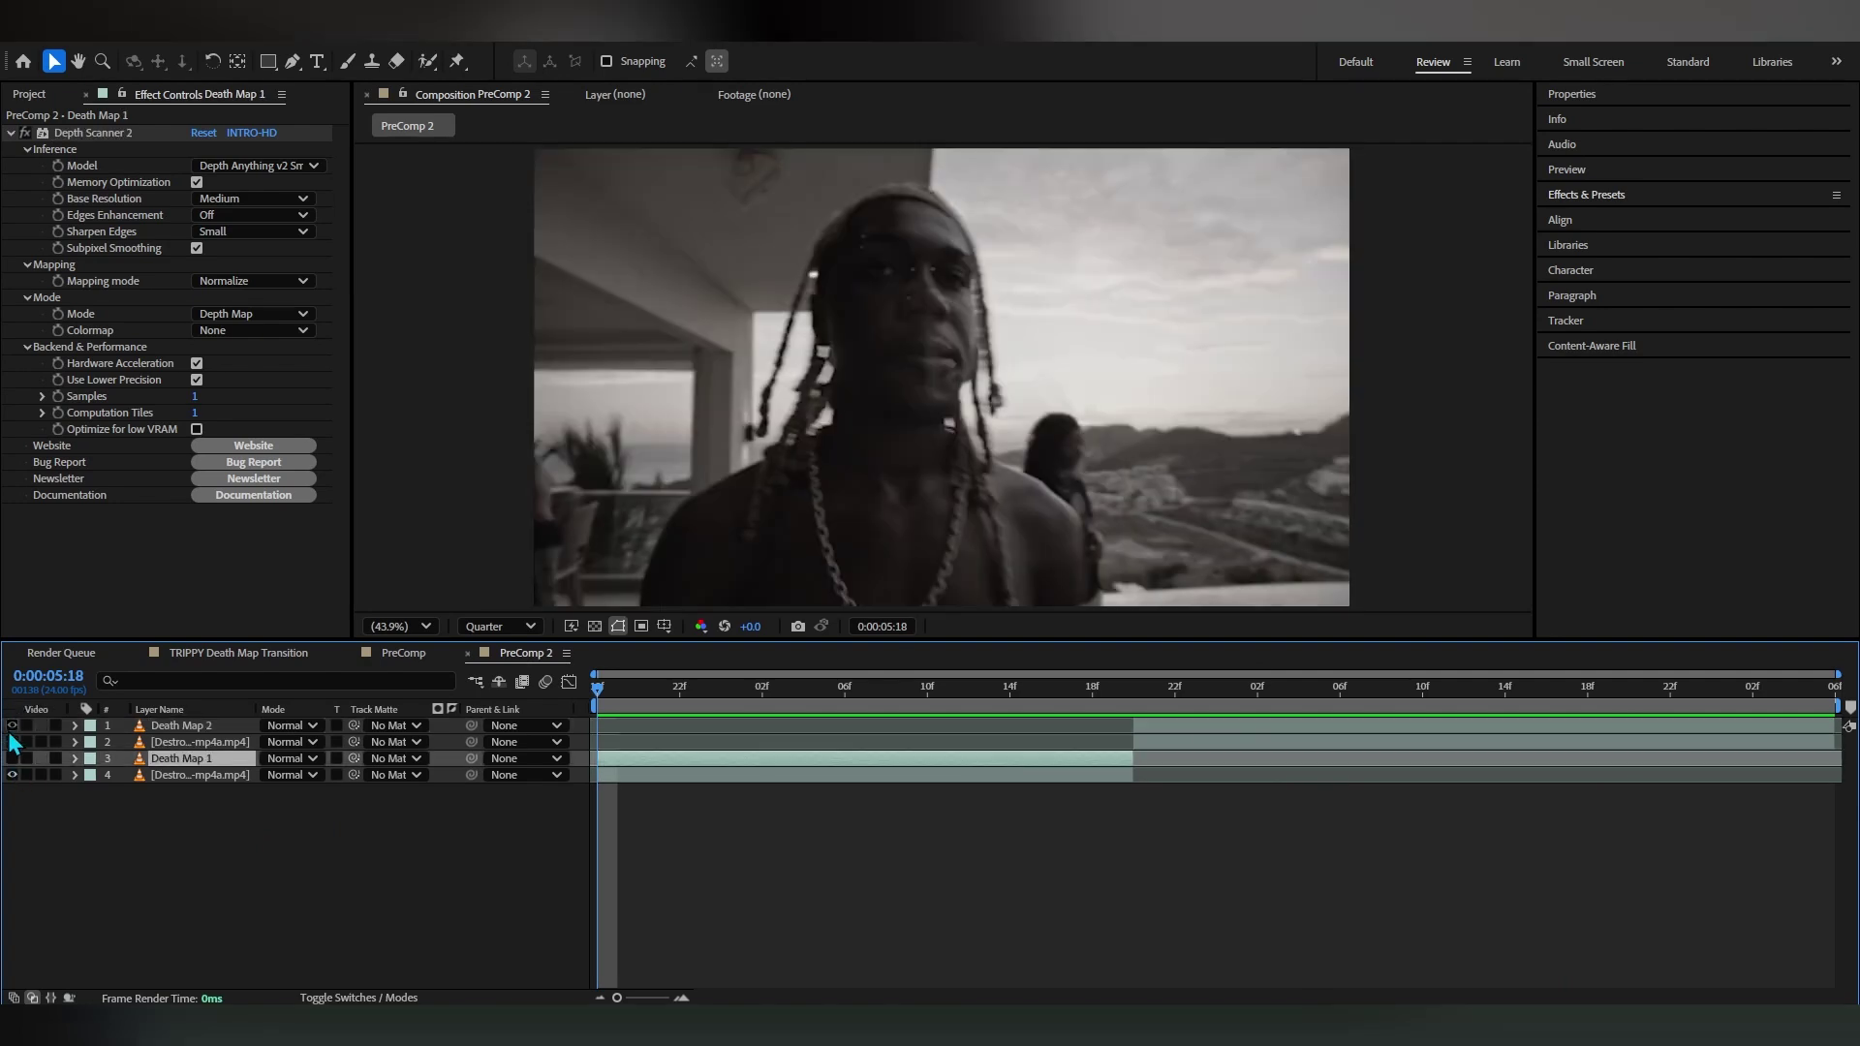
pyautogui.click(12, 726)
pyautogui.click(91, 822)
# Apply the Gradient Wipe effect to the original first clip, layer 4
pyautogui.click(211, 776)
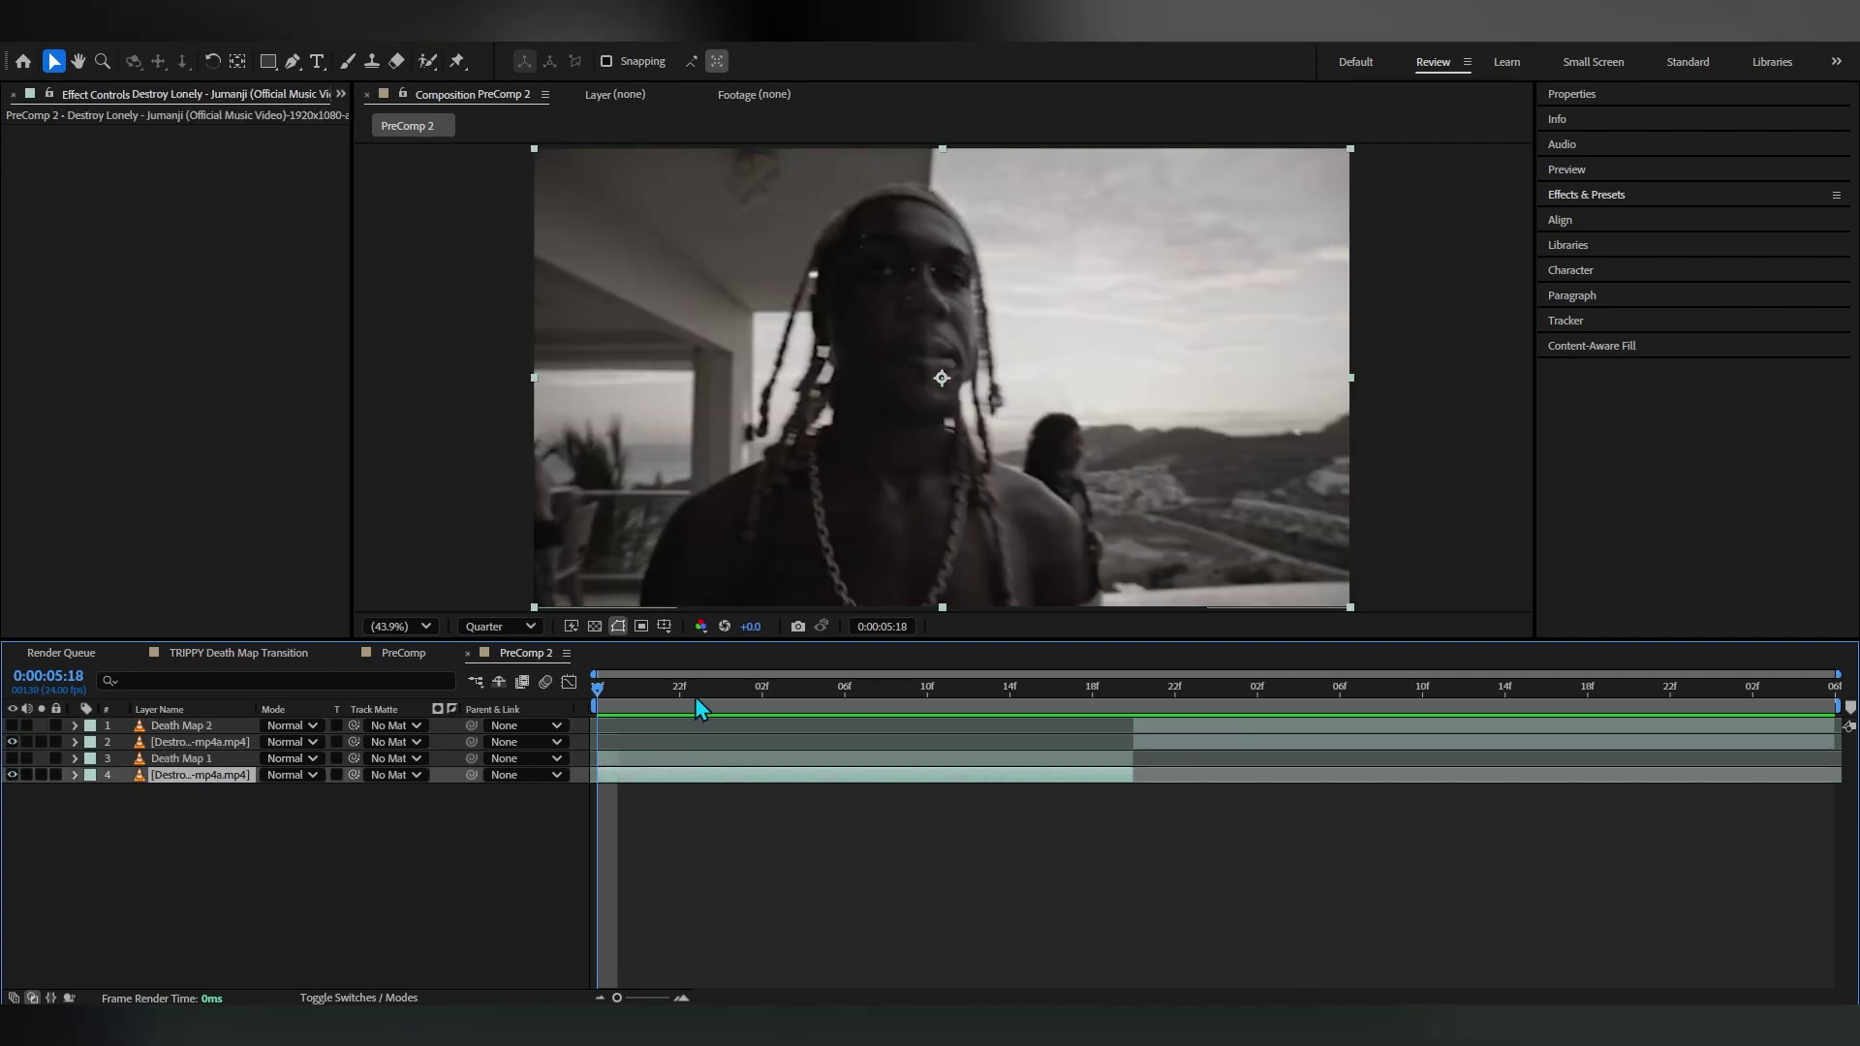
pyautogui.moveTo(694, 695); pyautogui.dragTo(624, 764)
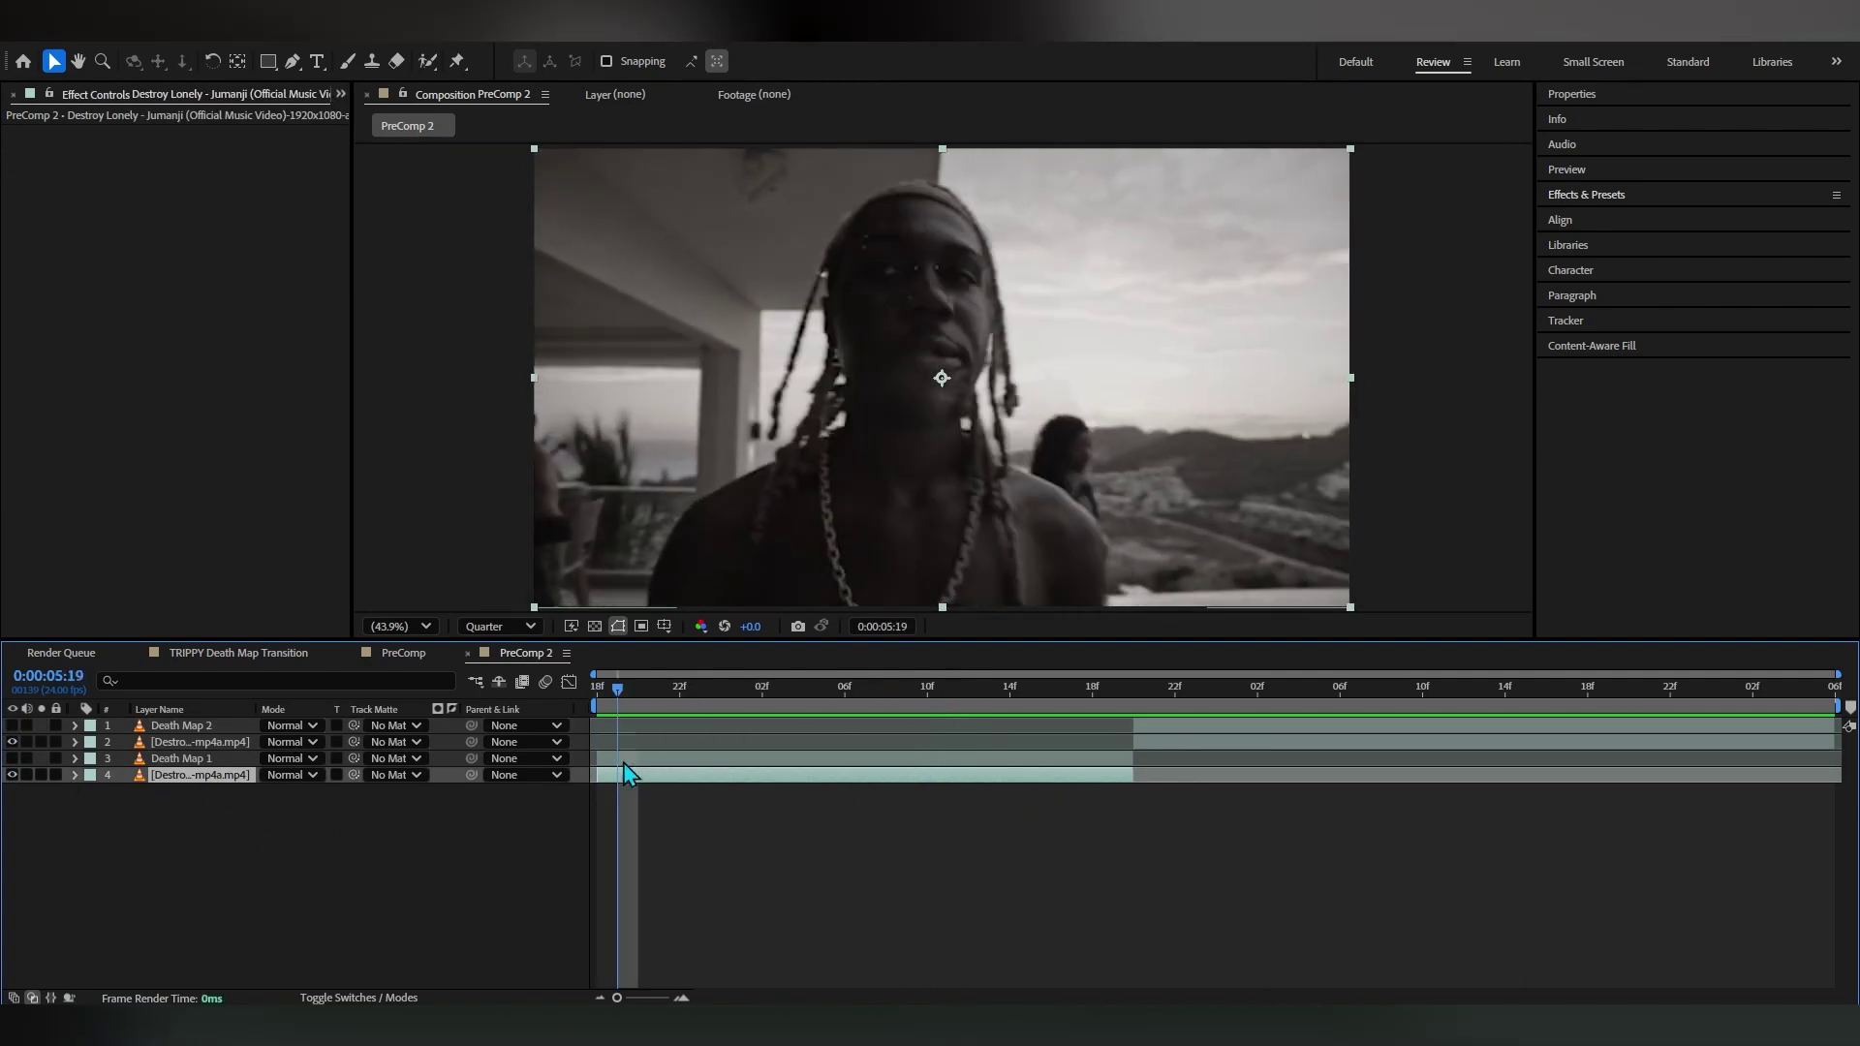
pyautogui.hotkey('ctrl', 'space')
pyautogui.write('grad')
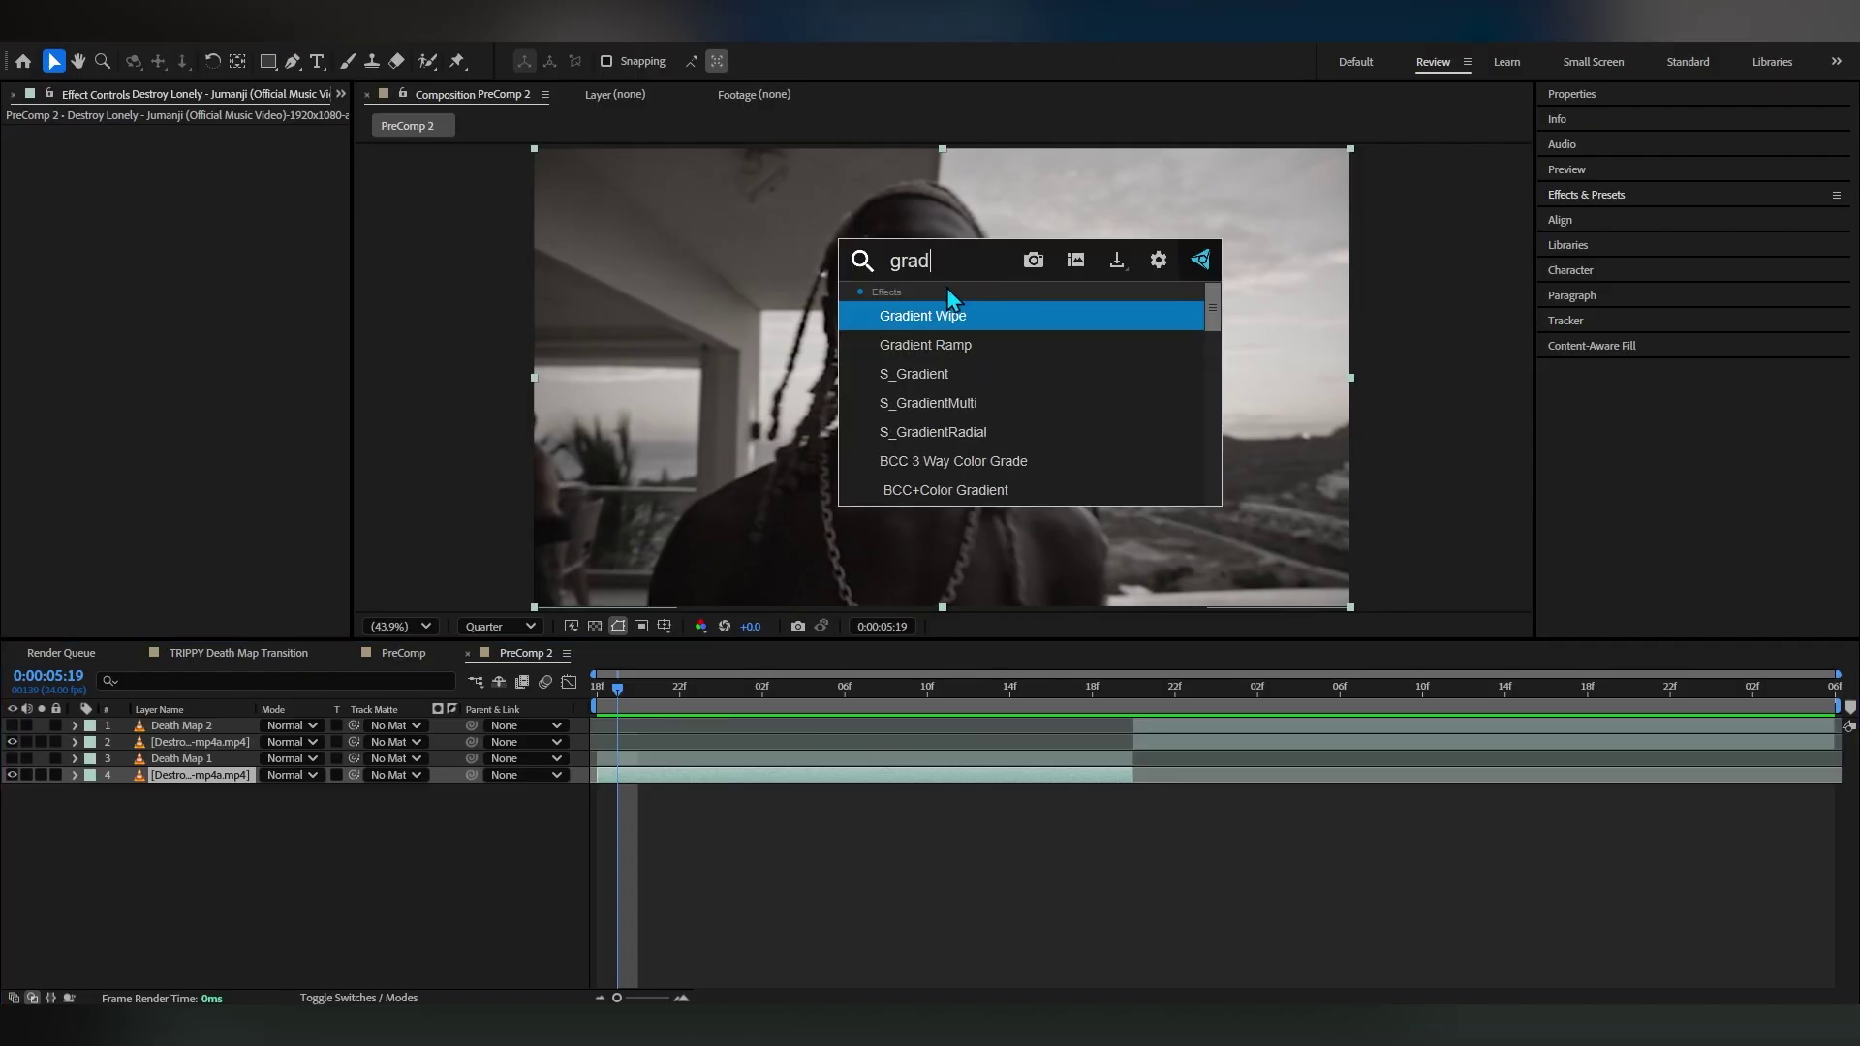
pyautogui.press('Return')
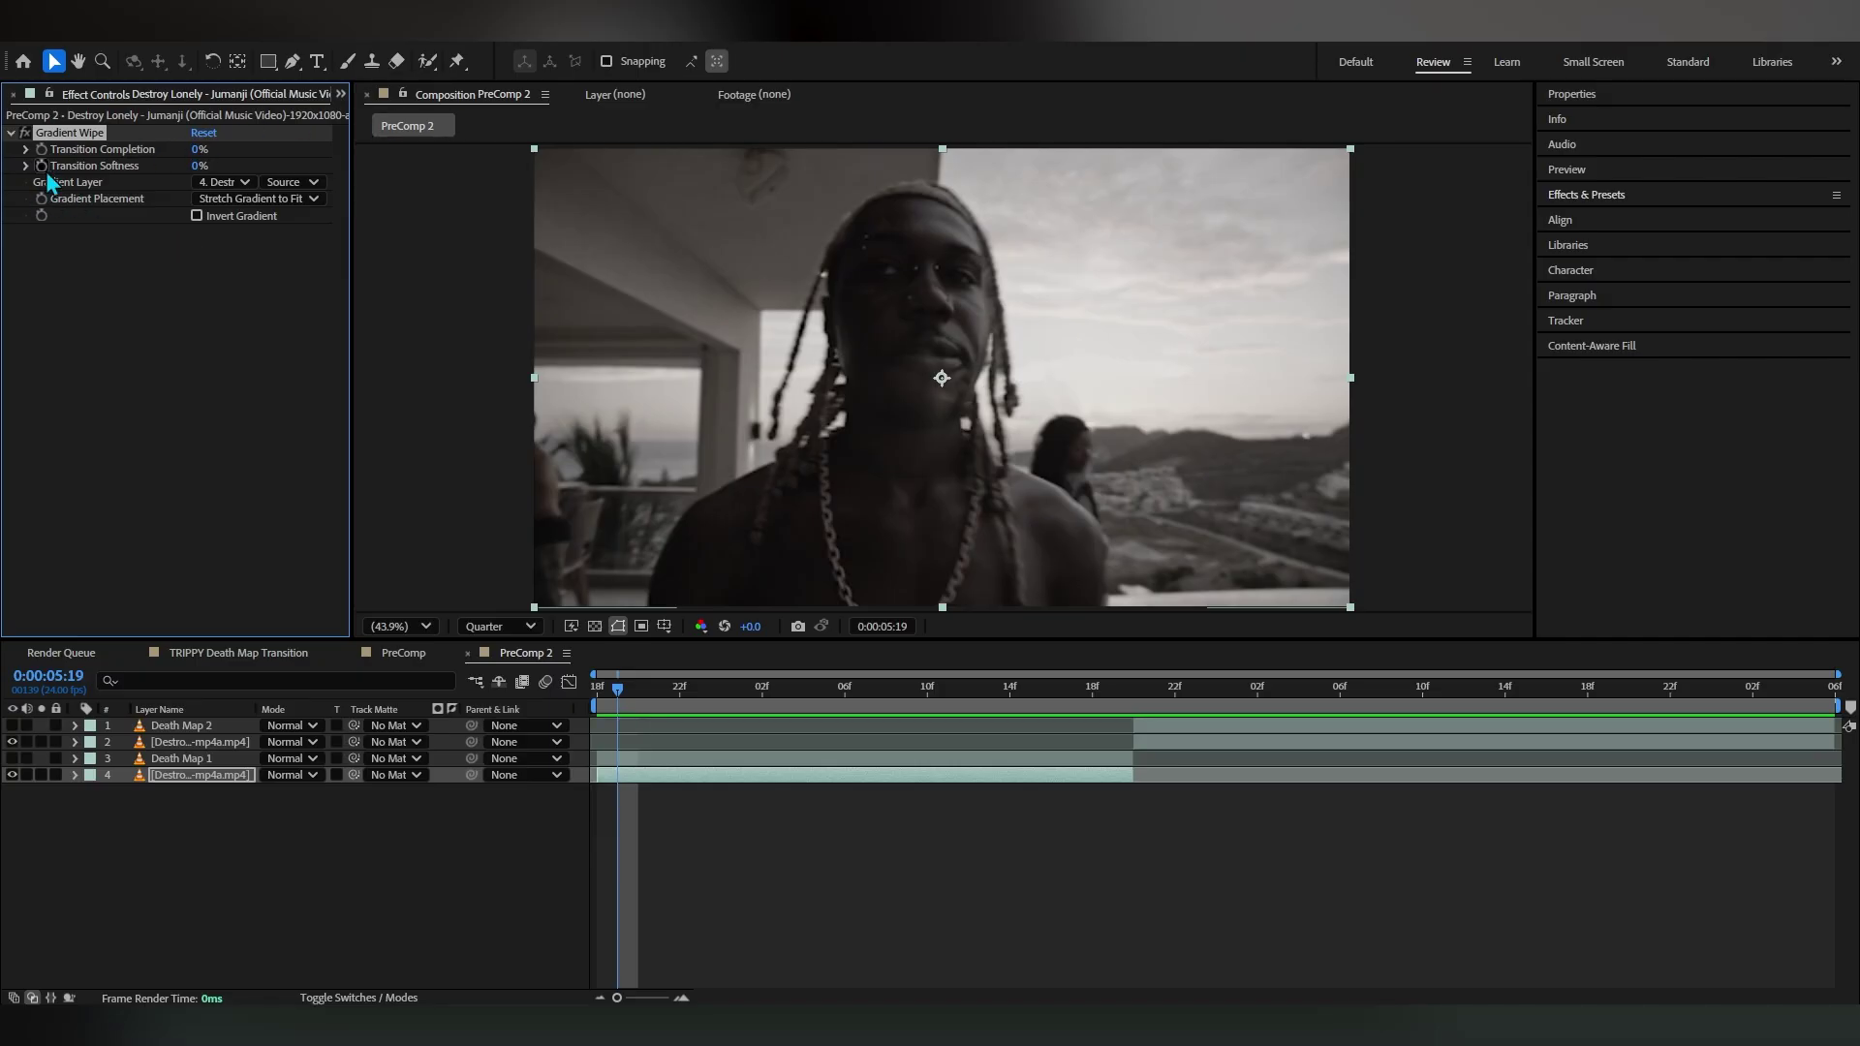
# Set the Gradient Wipe's gradient layer to Death Map 1, sourced from Effects & Masks
pyautogui.click(210, 183)
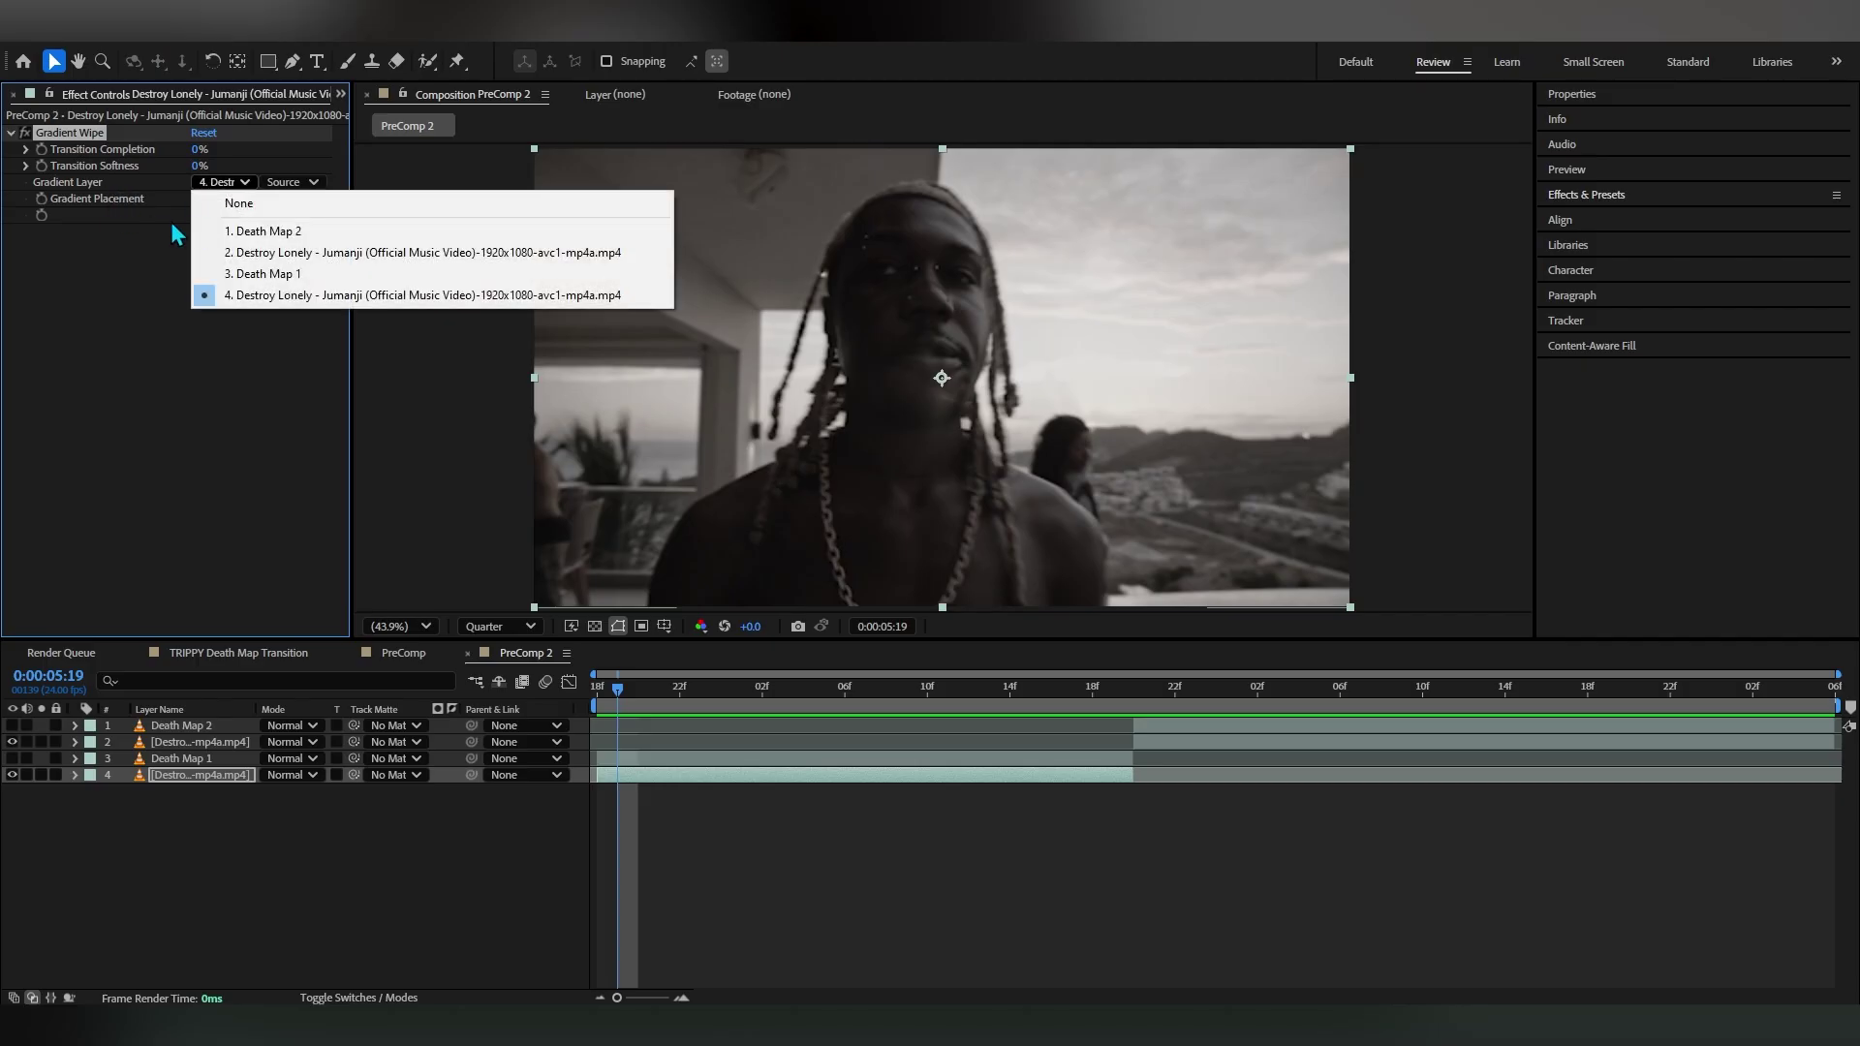
pyautogui.click(244, 277)
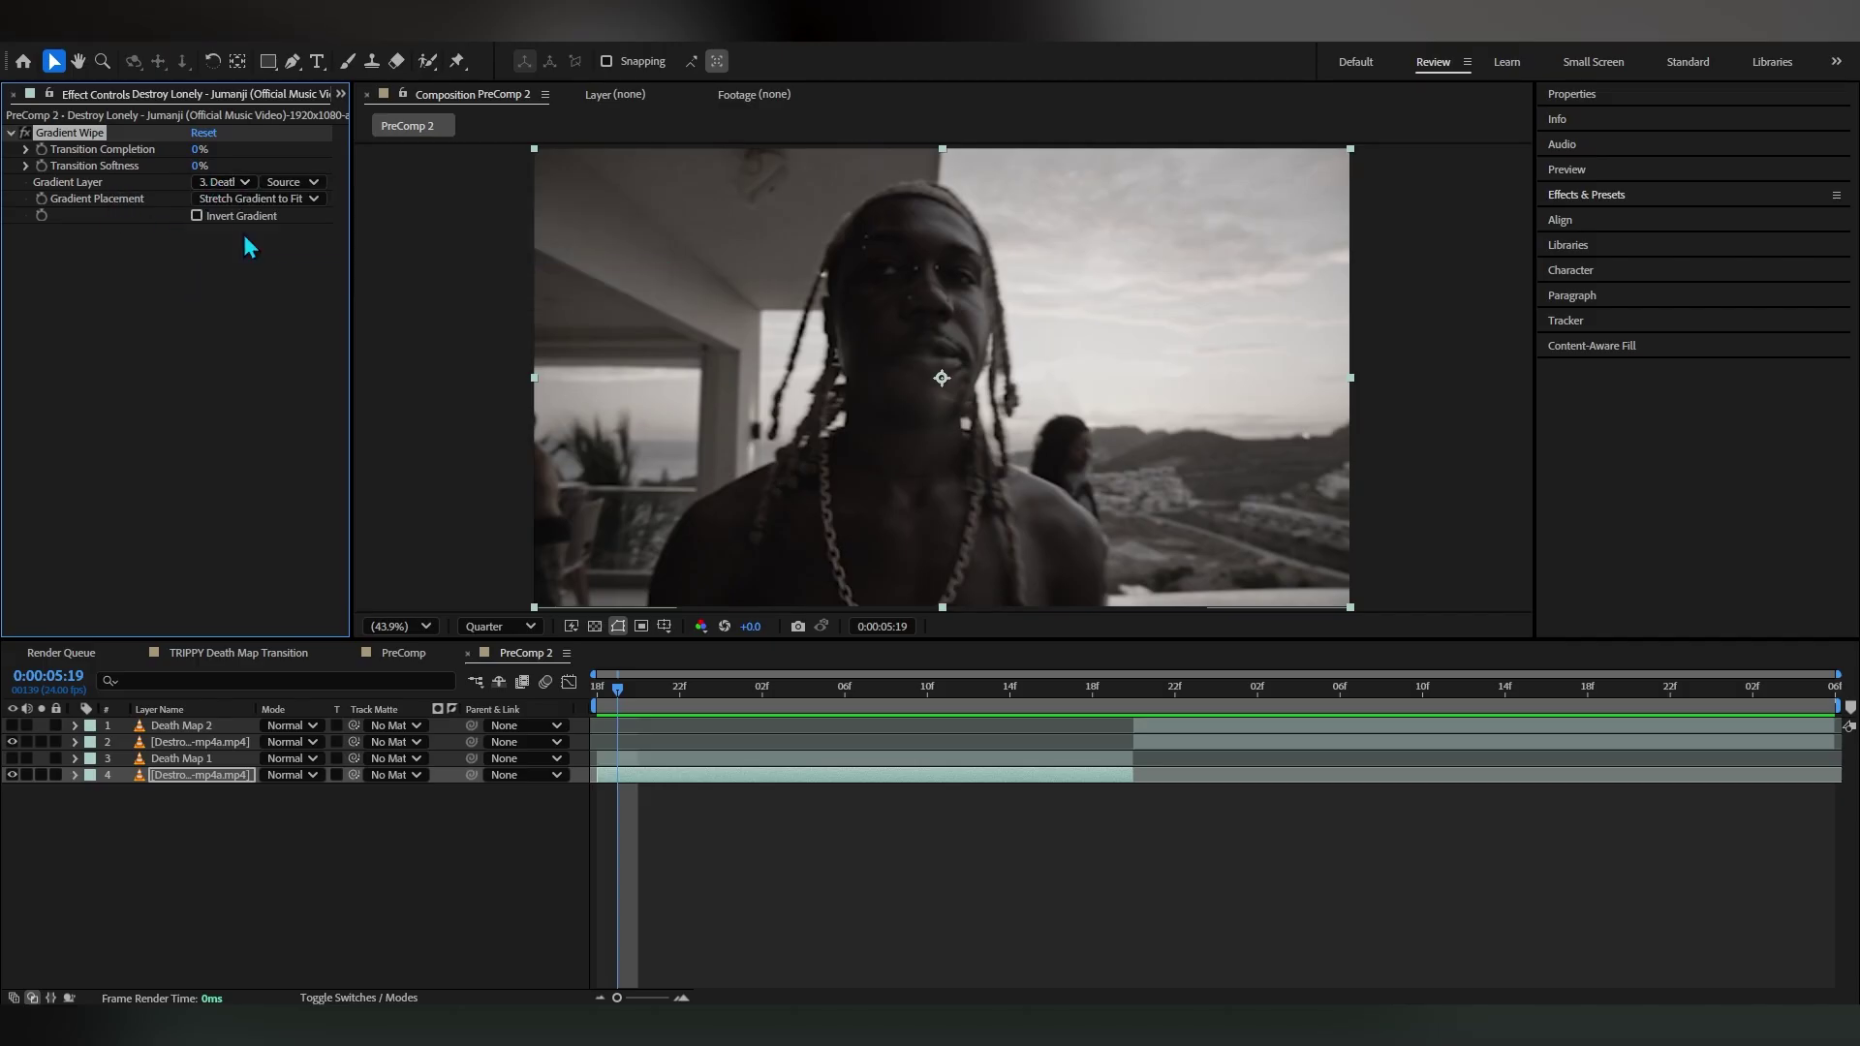
pyautogui.click(308, 184)
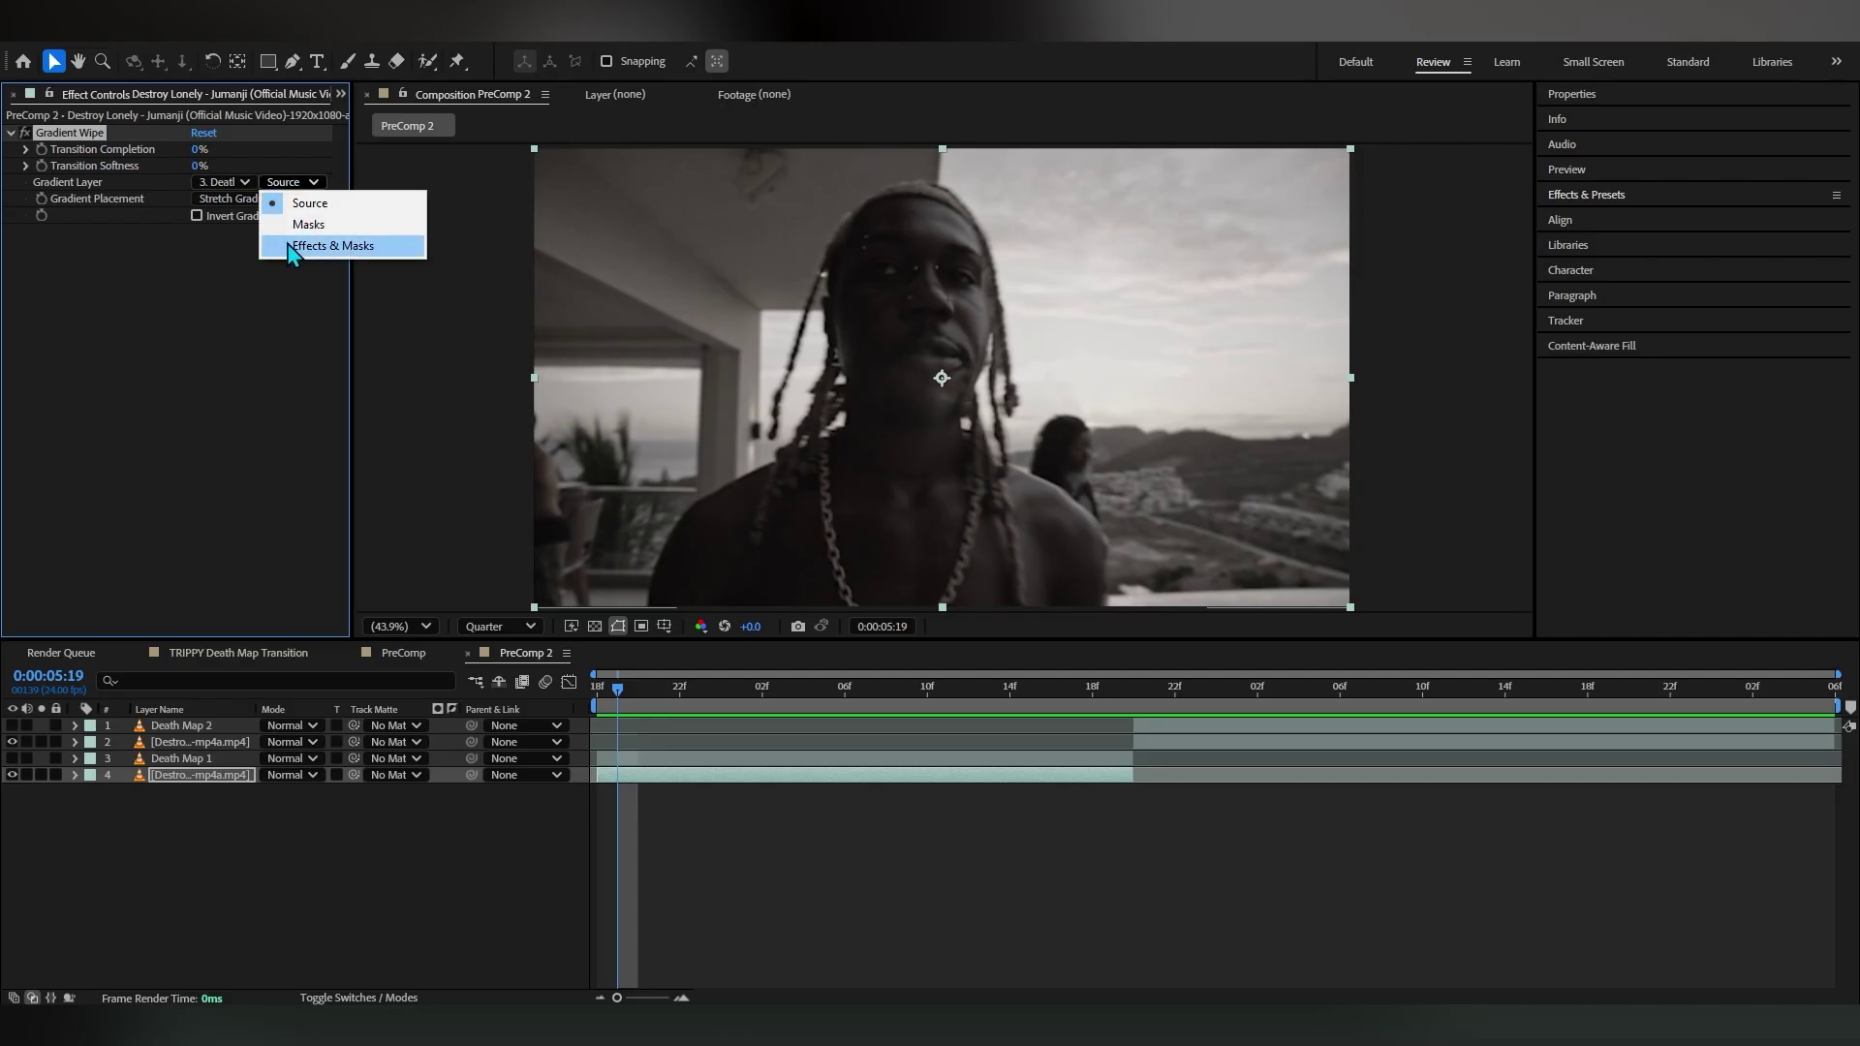
pyautogui.click(312, 250)
# Set the wipe's Transition Softness to 40% and keyframe Transition Completion at 0% at 0:00:05:20
pyautogui.moveTo(198, 149); pyautogui.dragTo(224, 234)
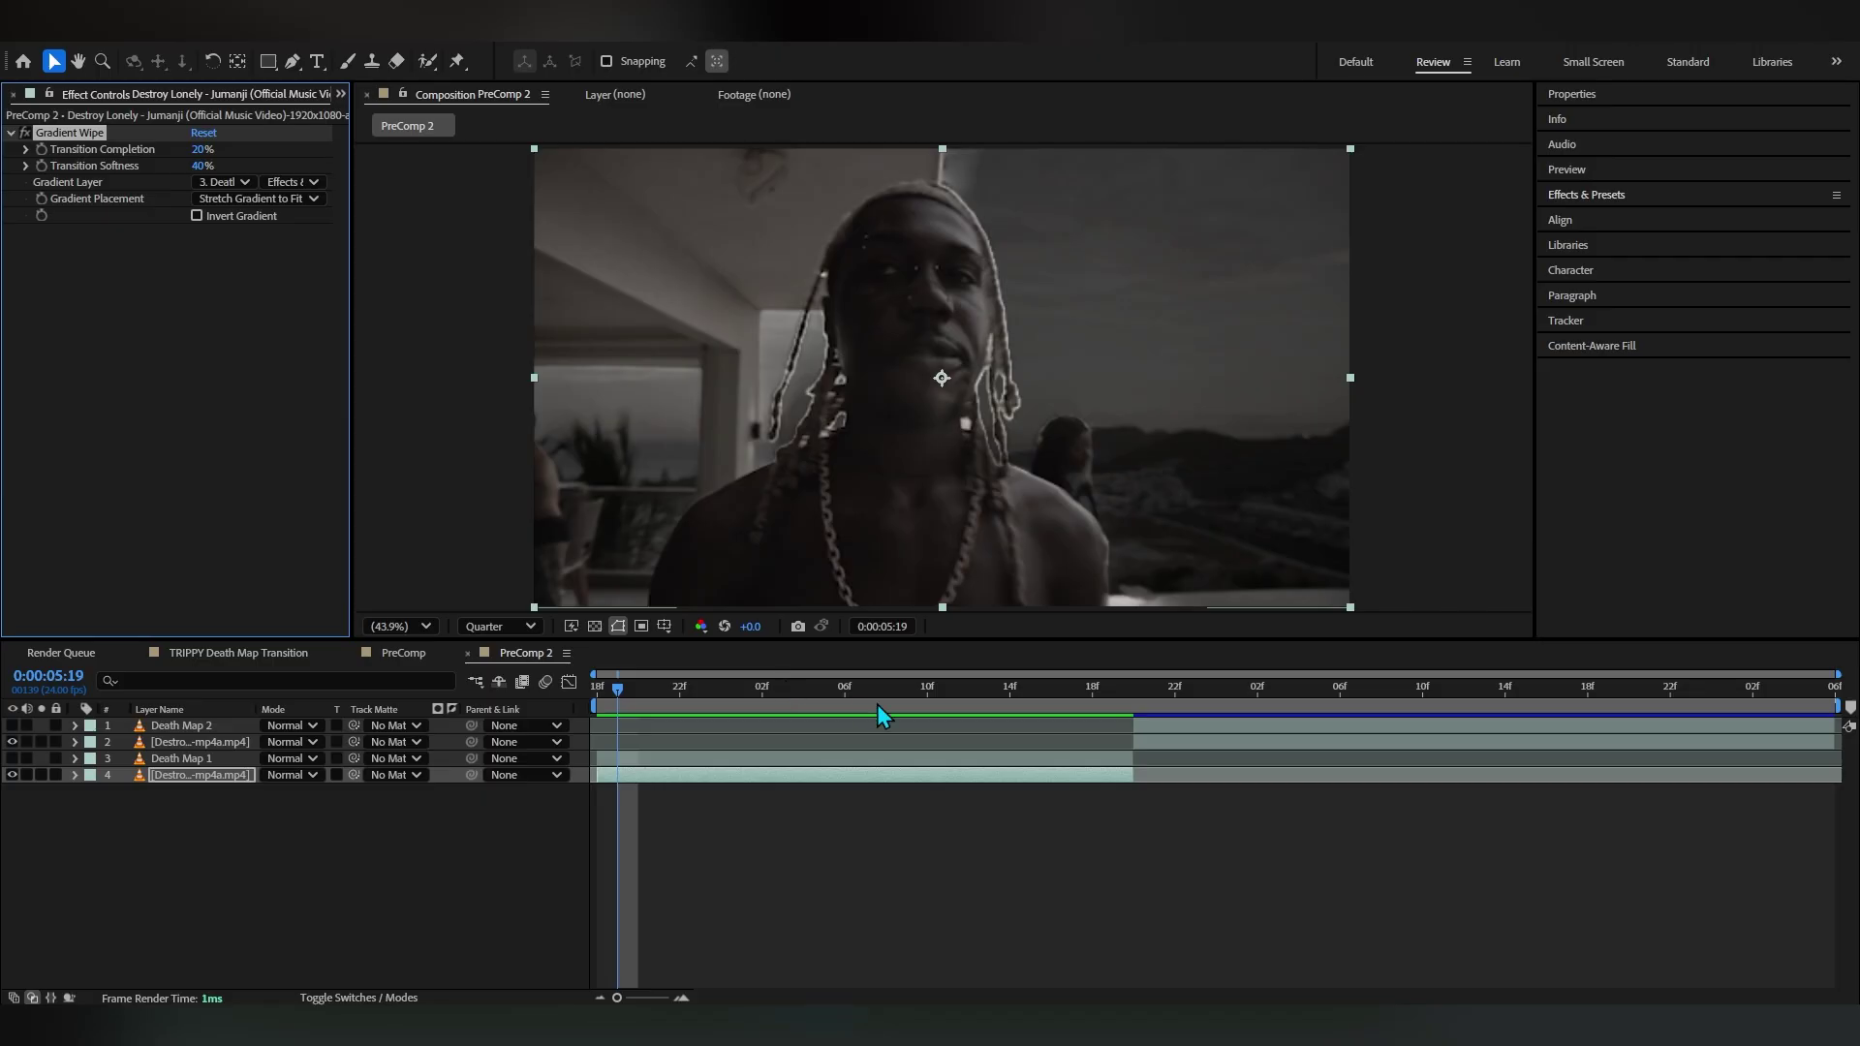
pyautogui.moveTo(862, 691); pyautogui.dragTo(908, 707)
pyautogui.moveTo(678, 721); pyautogui.dragTo(641, 724)
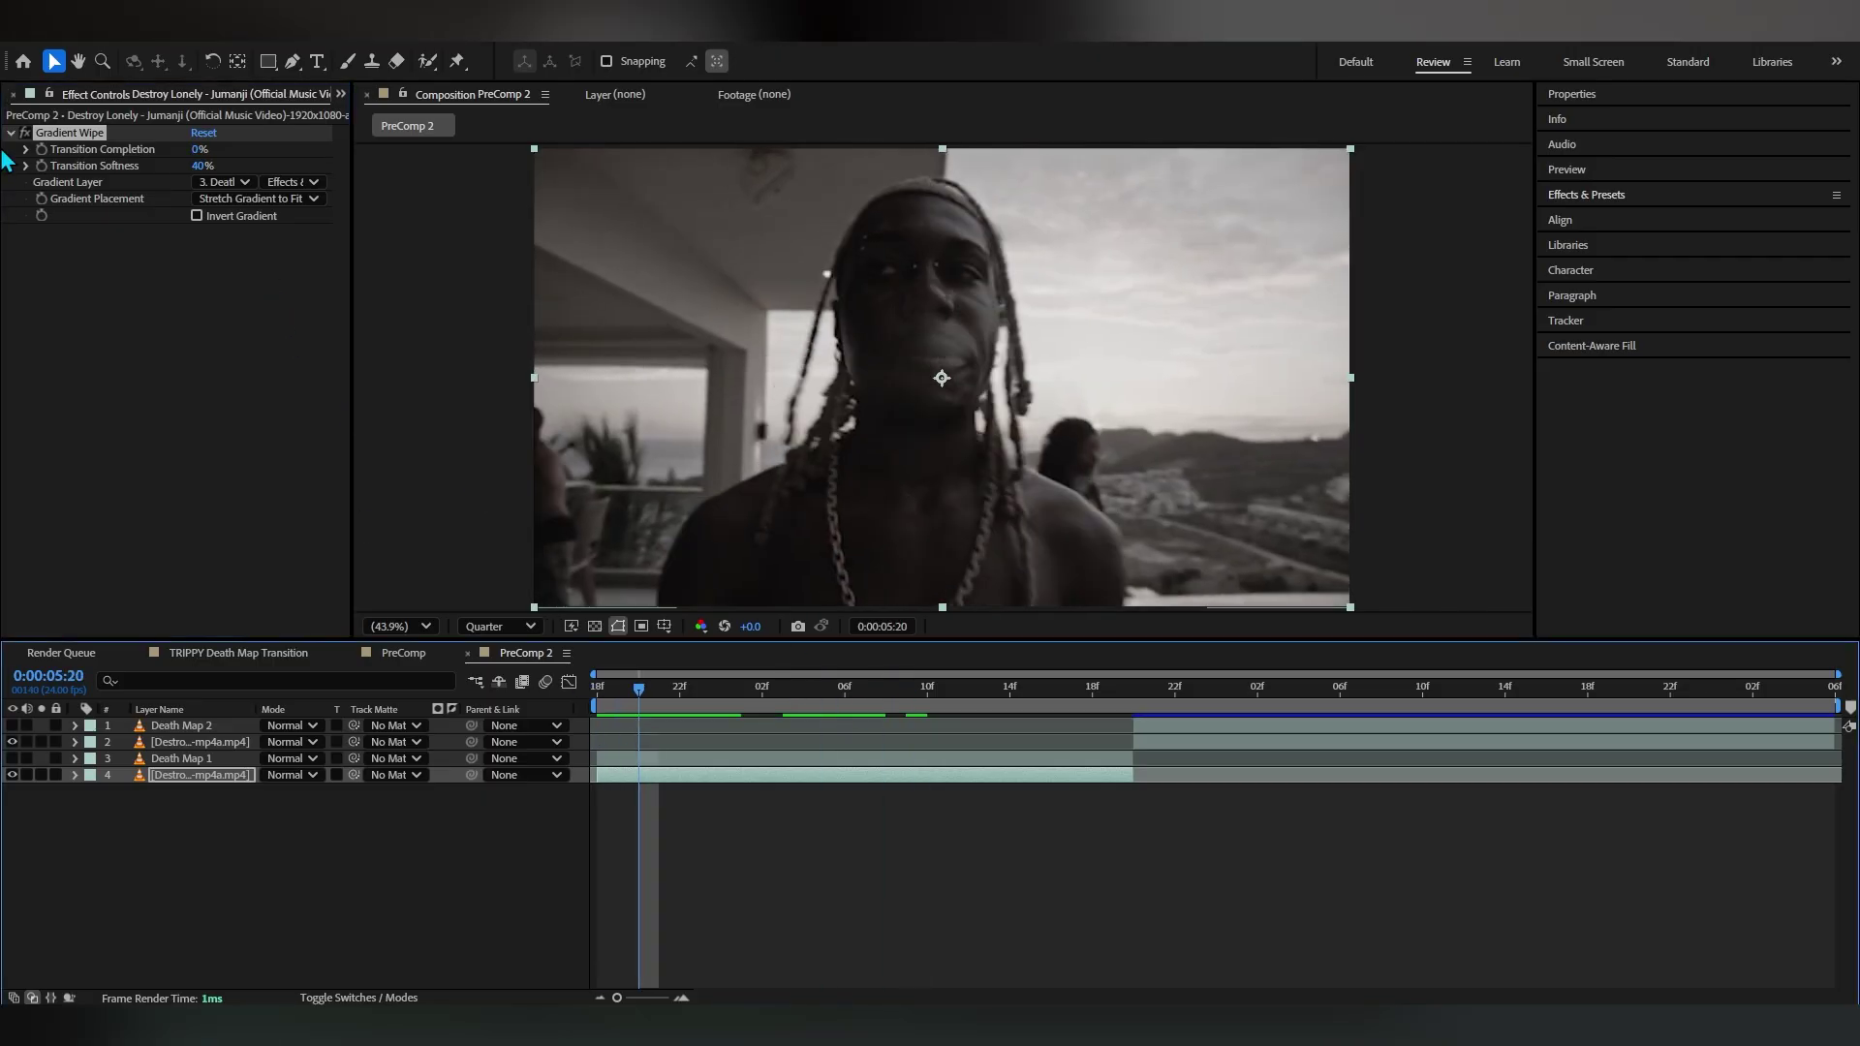
pyautogui.click(41, 150)
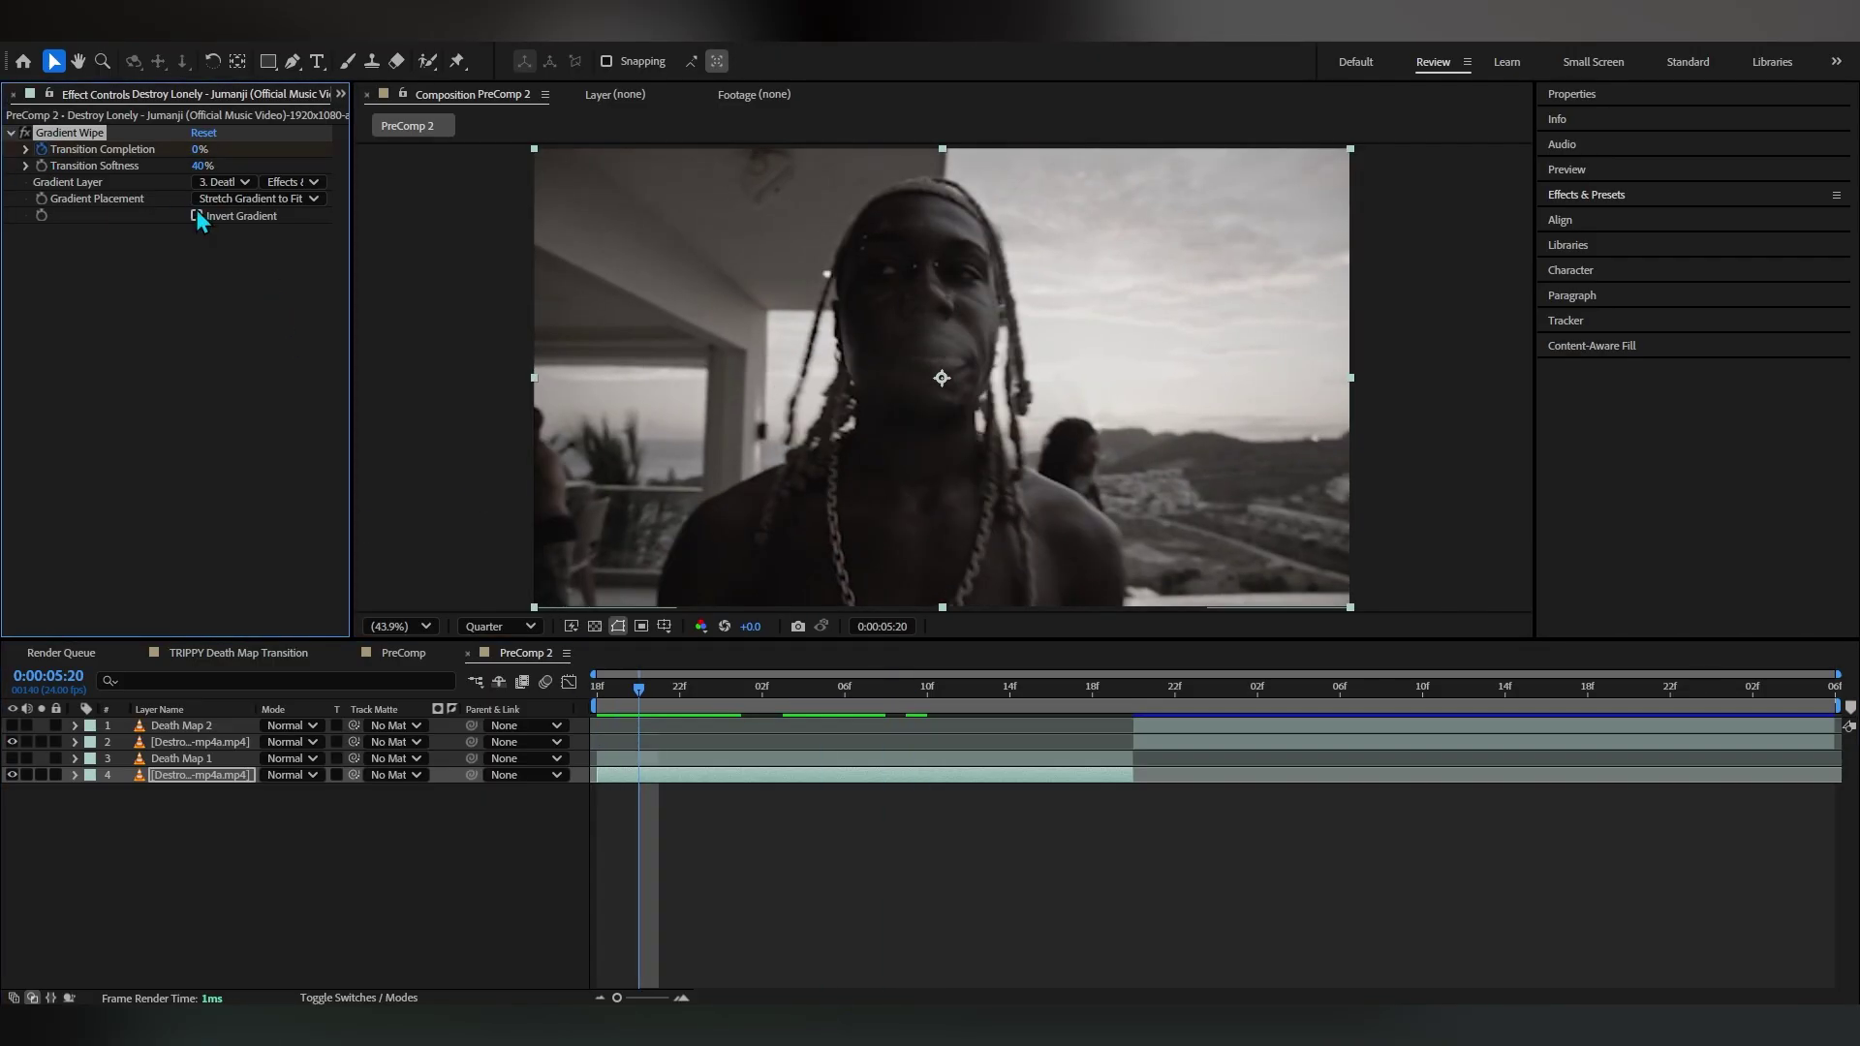
# Keyframe layer 4's Gradient Wipe Transition Completion at 100% at 0:00:06:19, and preview the wipe
pyautogui.press('u')
pyautogui.moveTo(653, 722); pyautogui.dragTo(1113, 816)
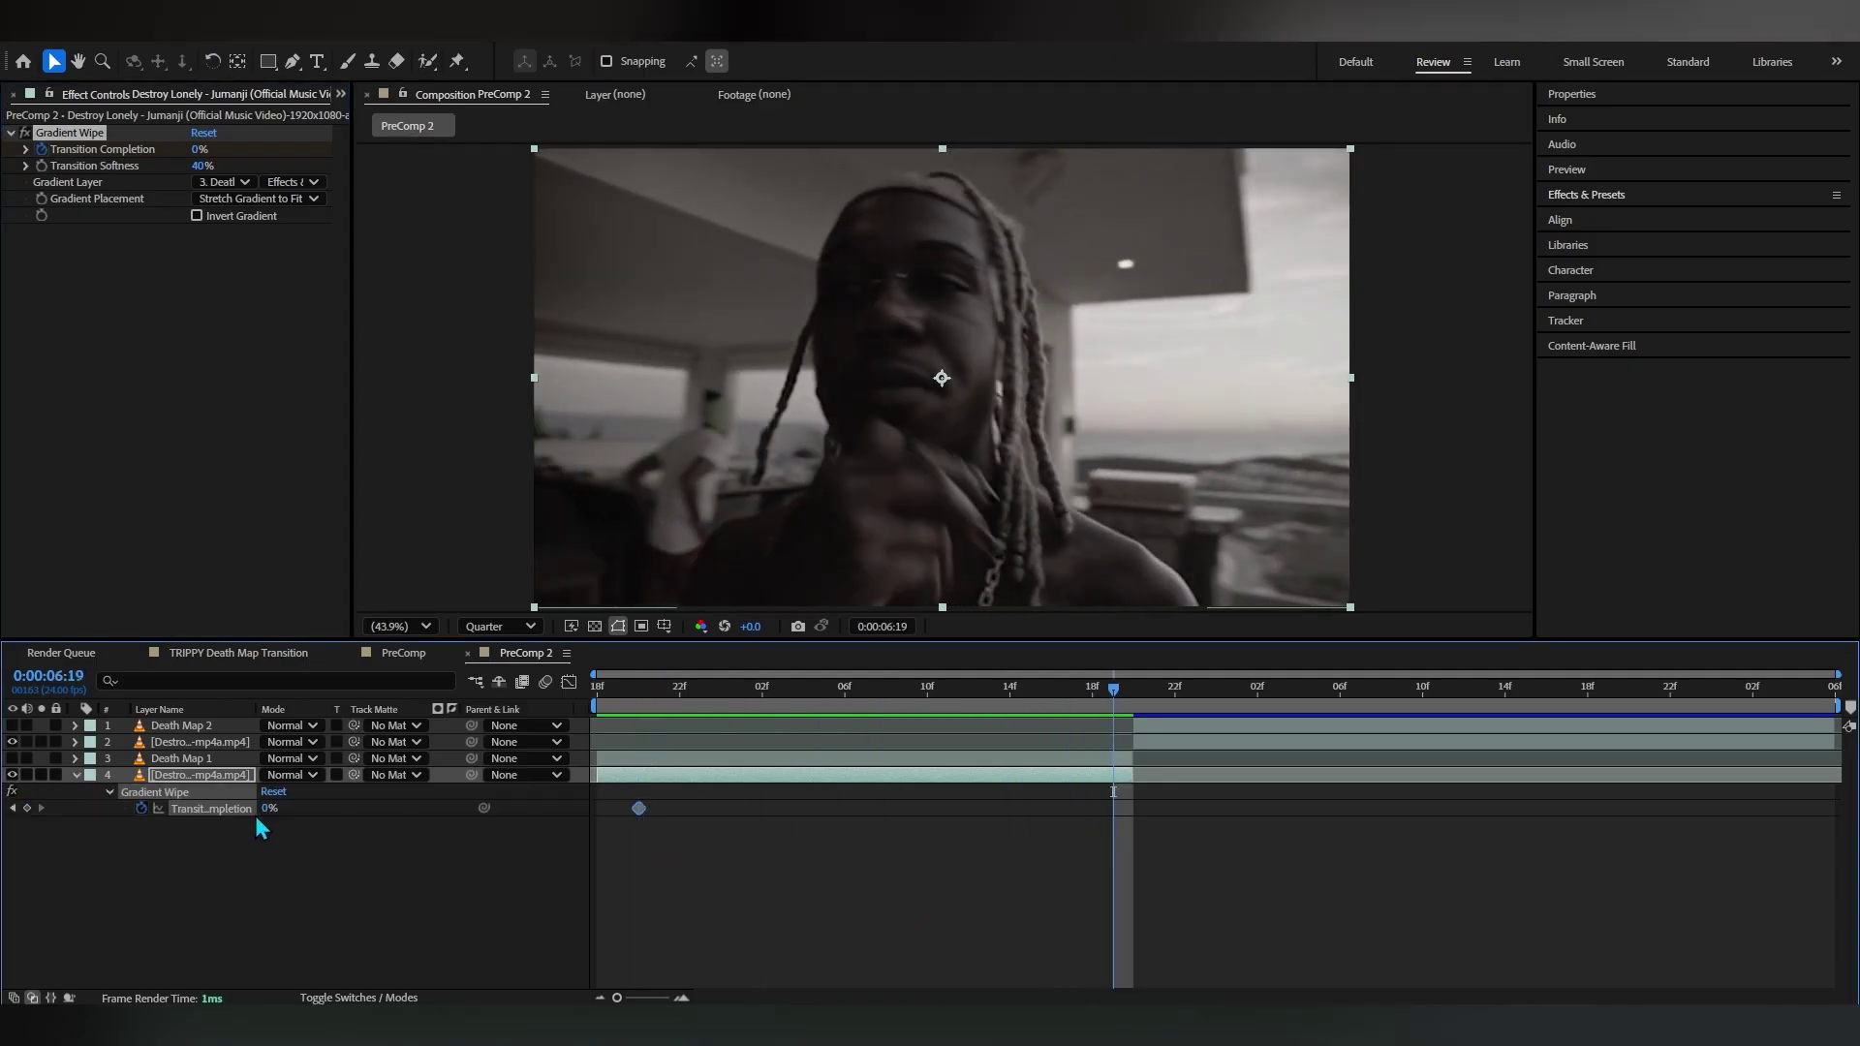
pyautogui.moveTo(270, 808); pyautogui.dragTo(366, 808)
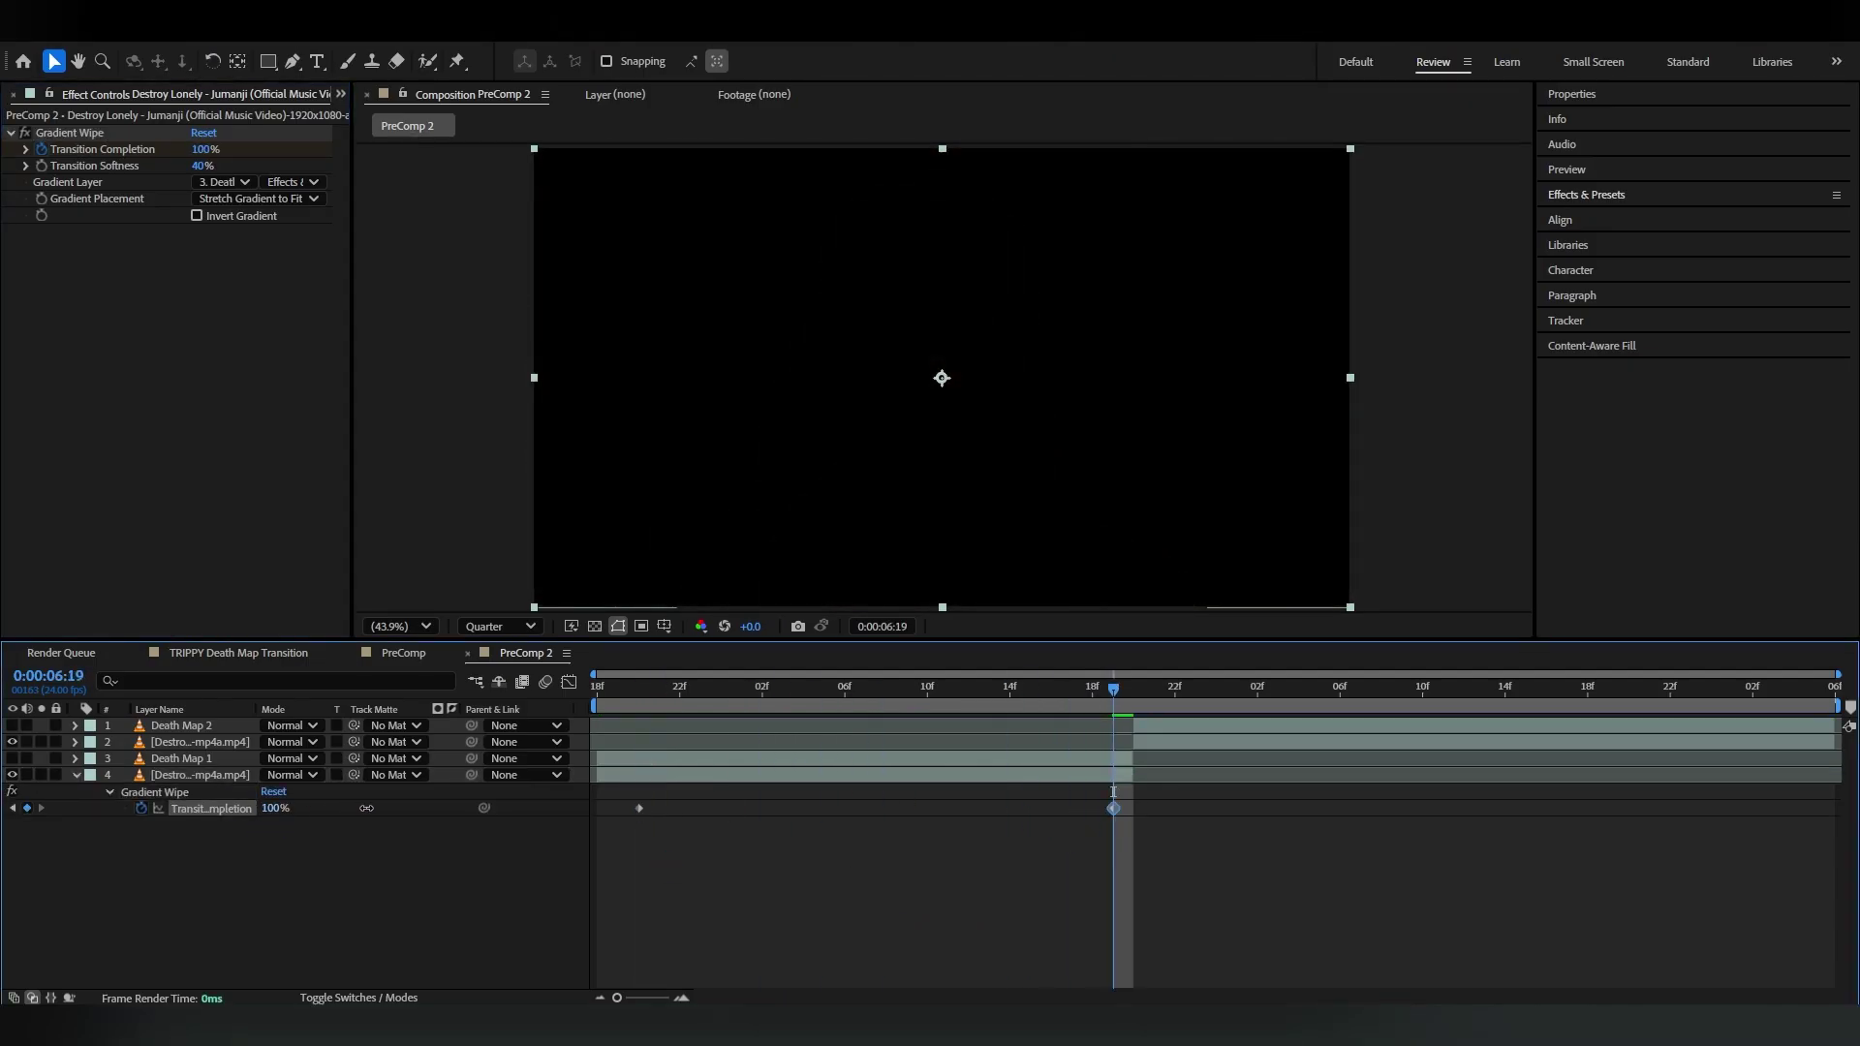
pyautogui.press('space')
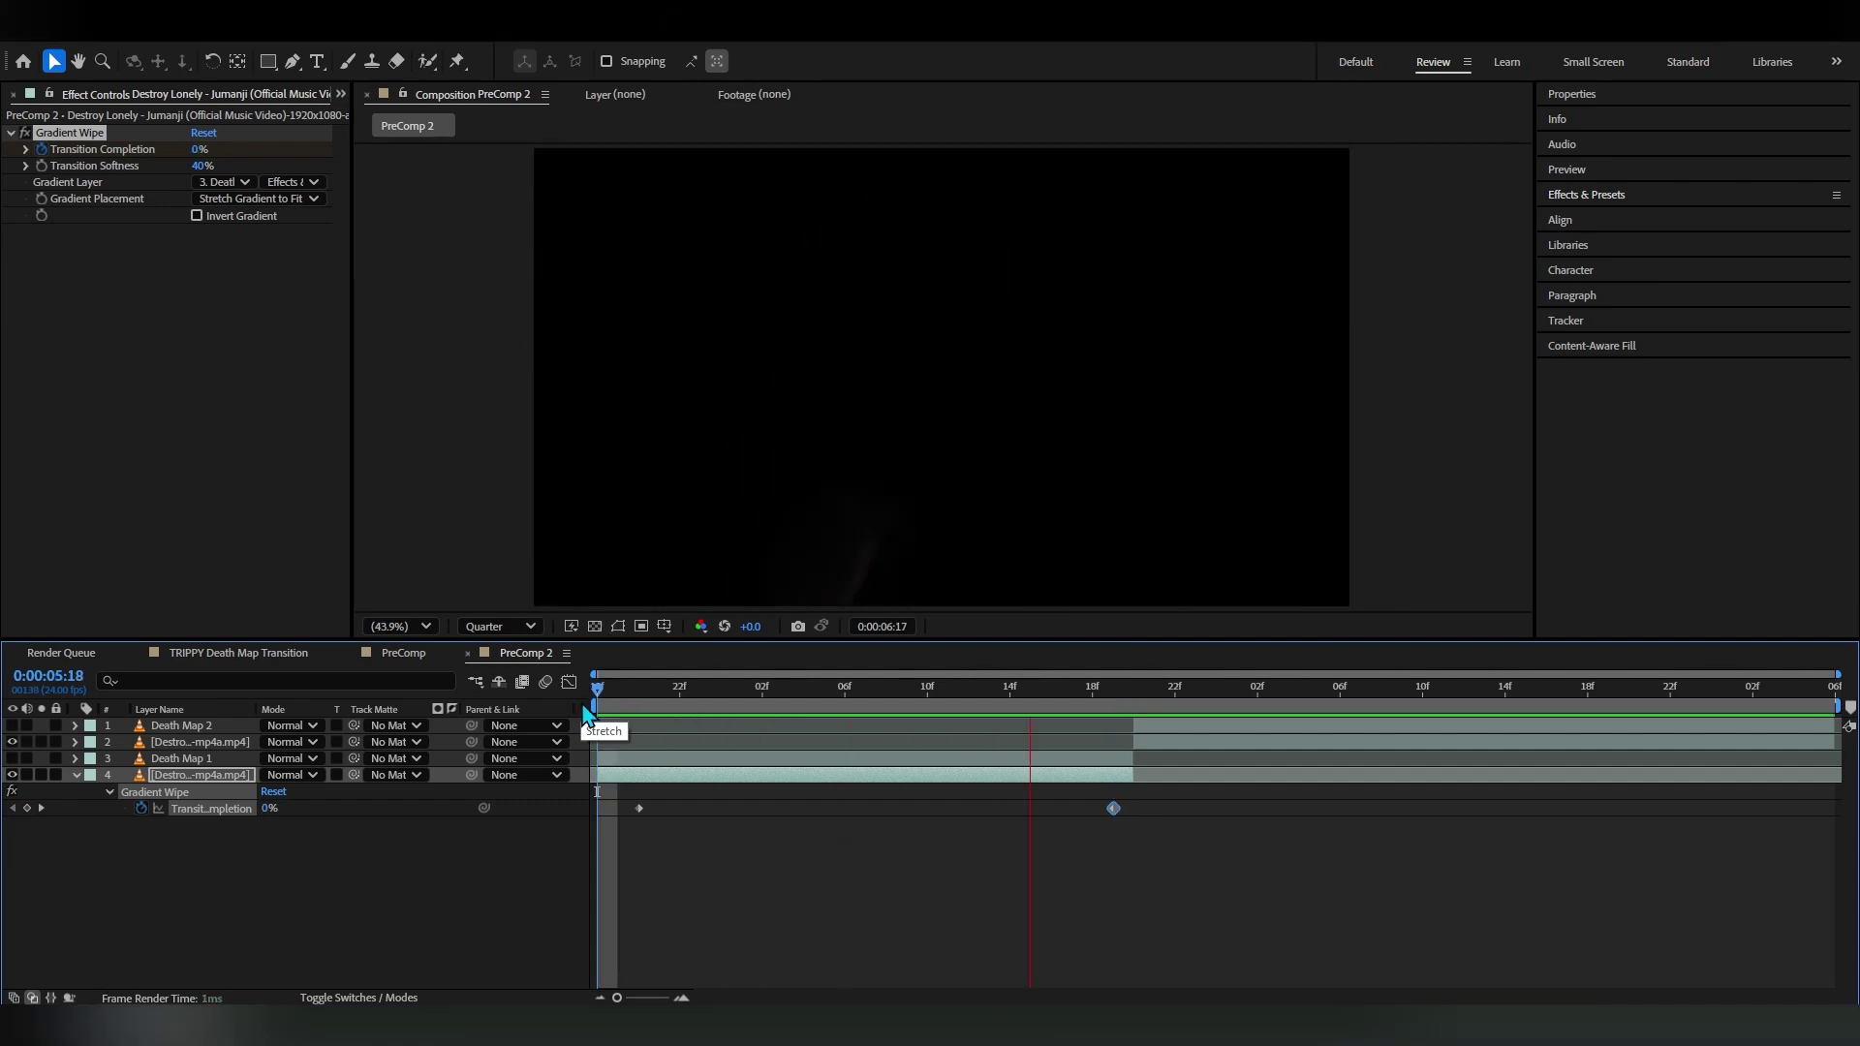
pyautogui.click(1098, 695)
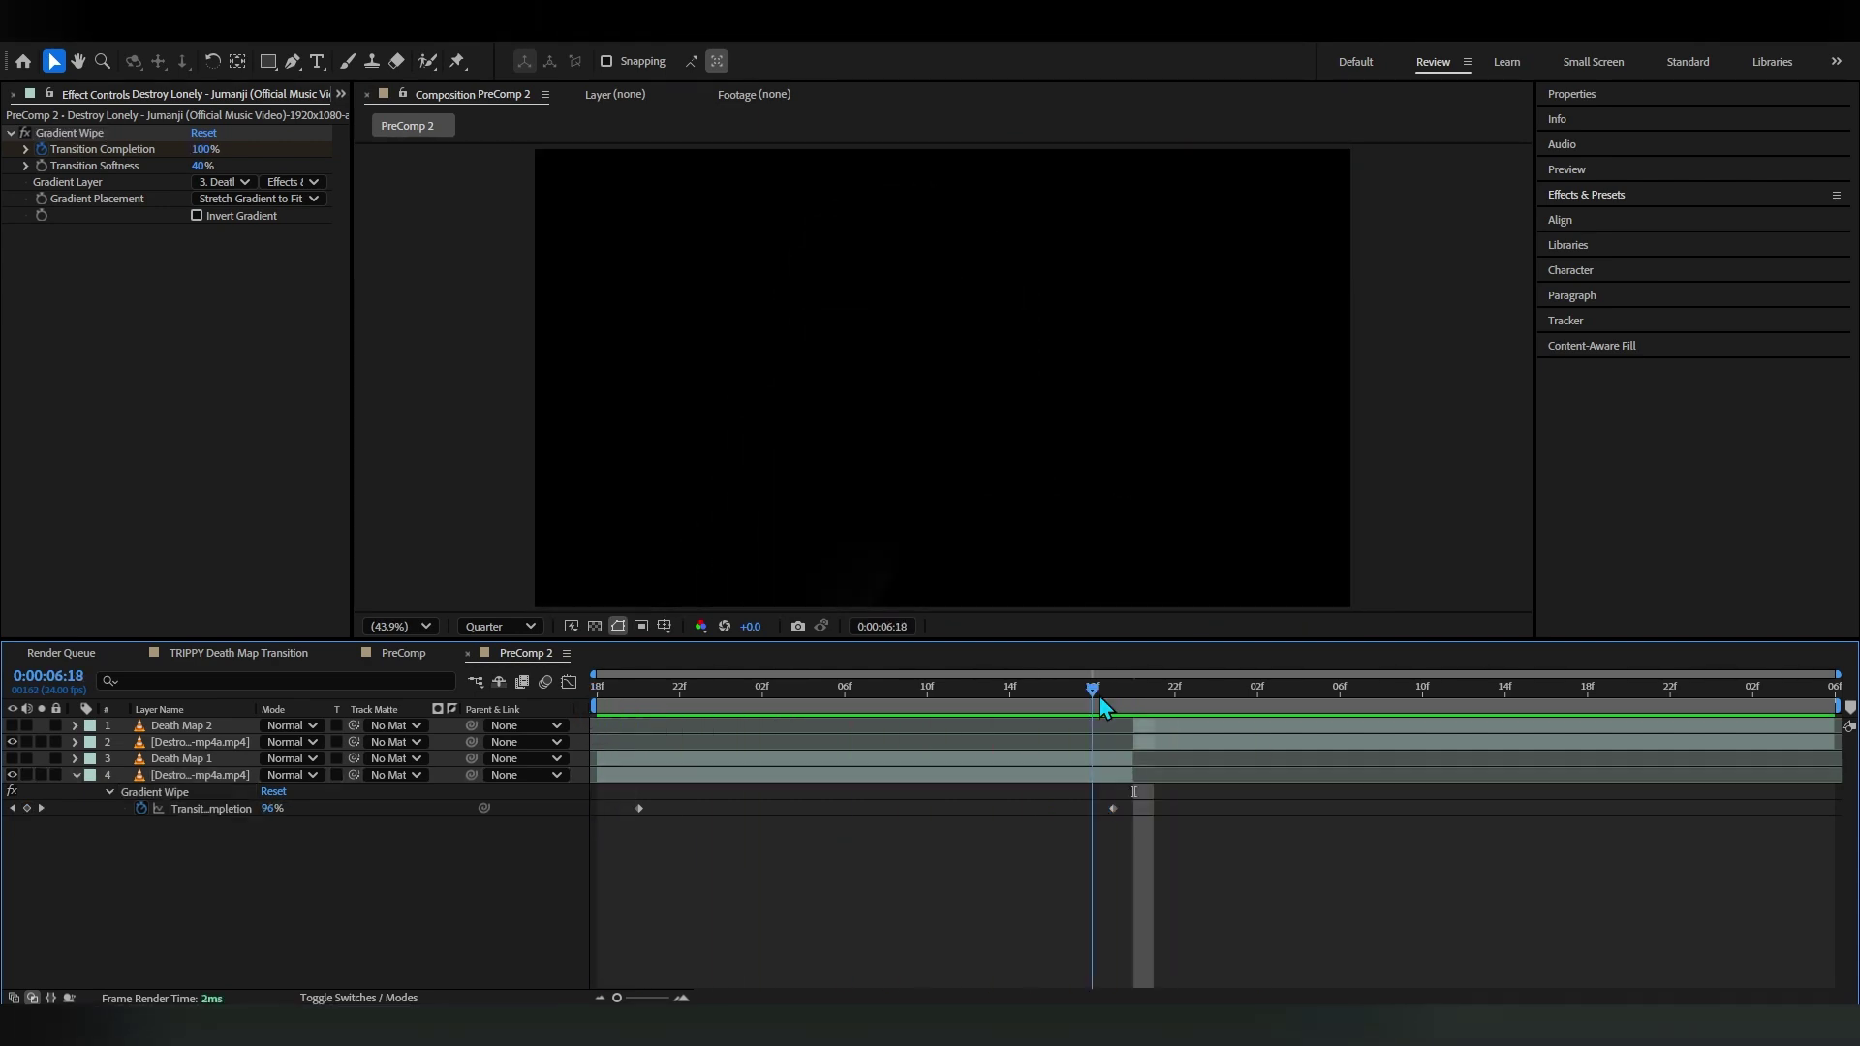
# Move layer 4's Transition Completion keyframes to 0:00:05:18 and 0:00:06:20, spanning the whole first clip, and play it back
pyautogui.moveTo(1113, 808); pyautogui.dragTo(1134, 810)
pyautogui.click(632, 804)
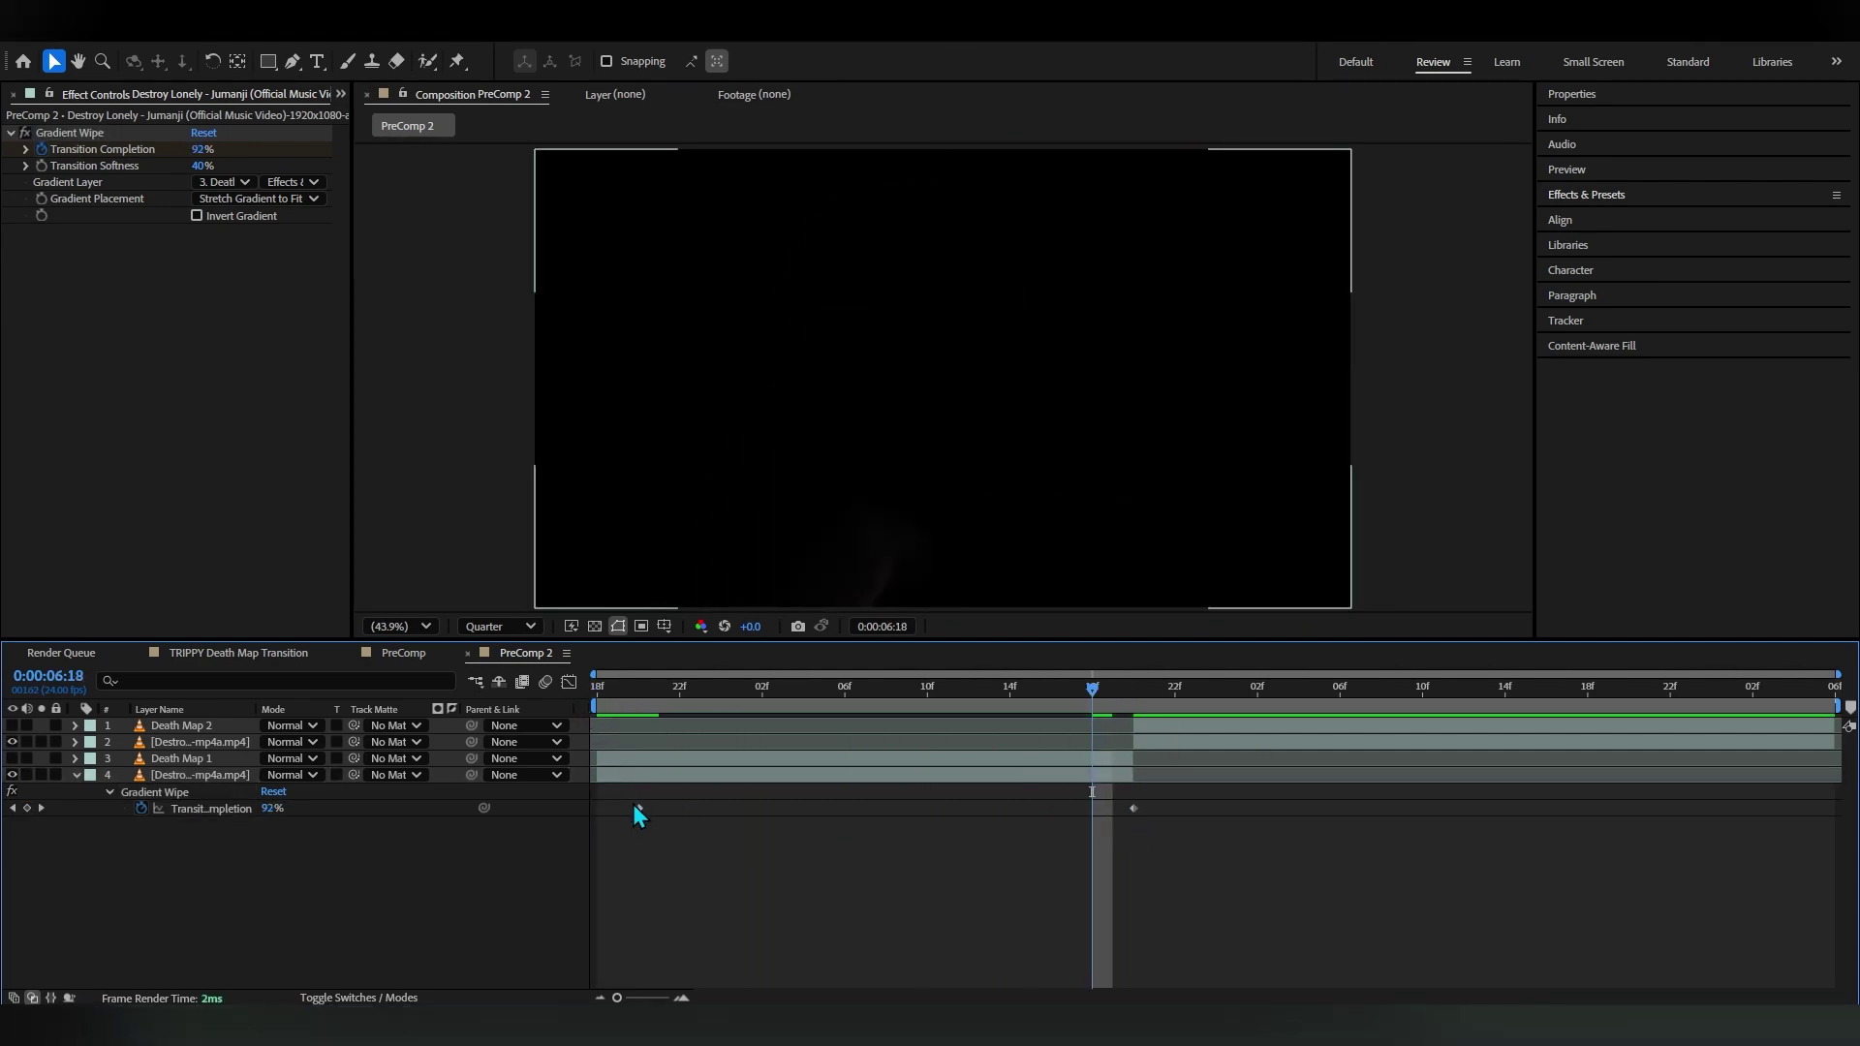
pyautogui.moveTo(638, 809); pyautogui.dragTo(602, 806)
pyautogui.press('space')
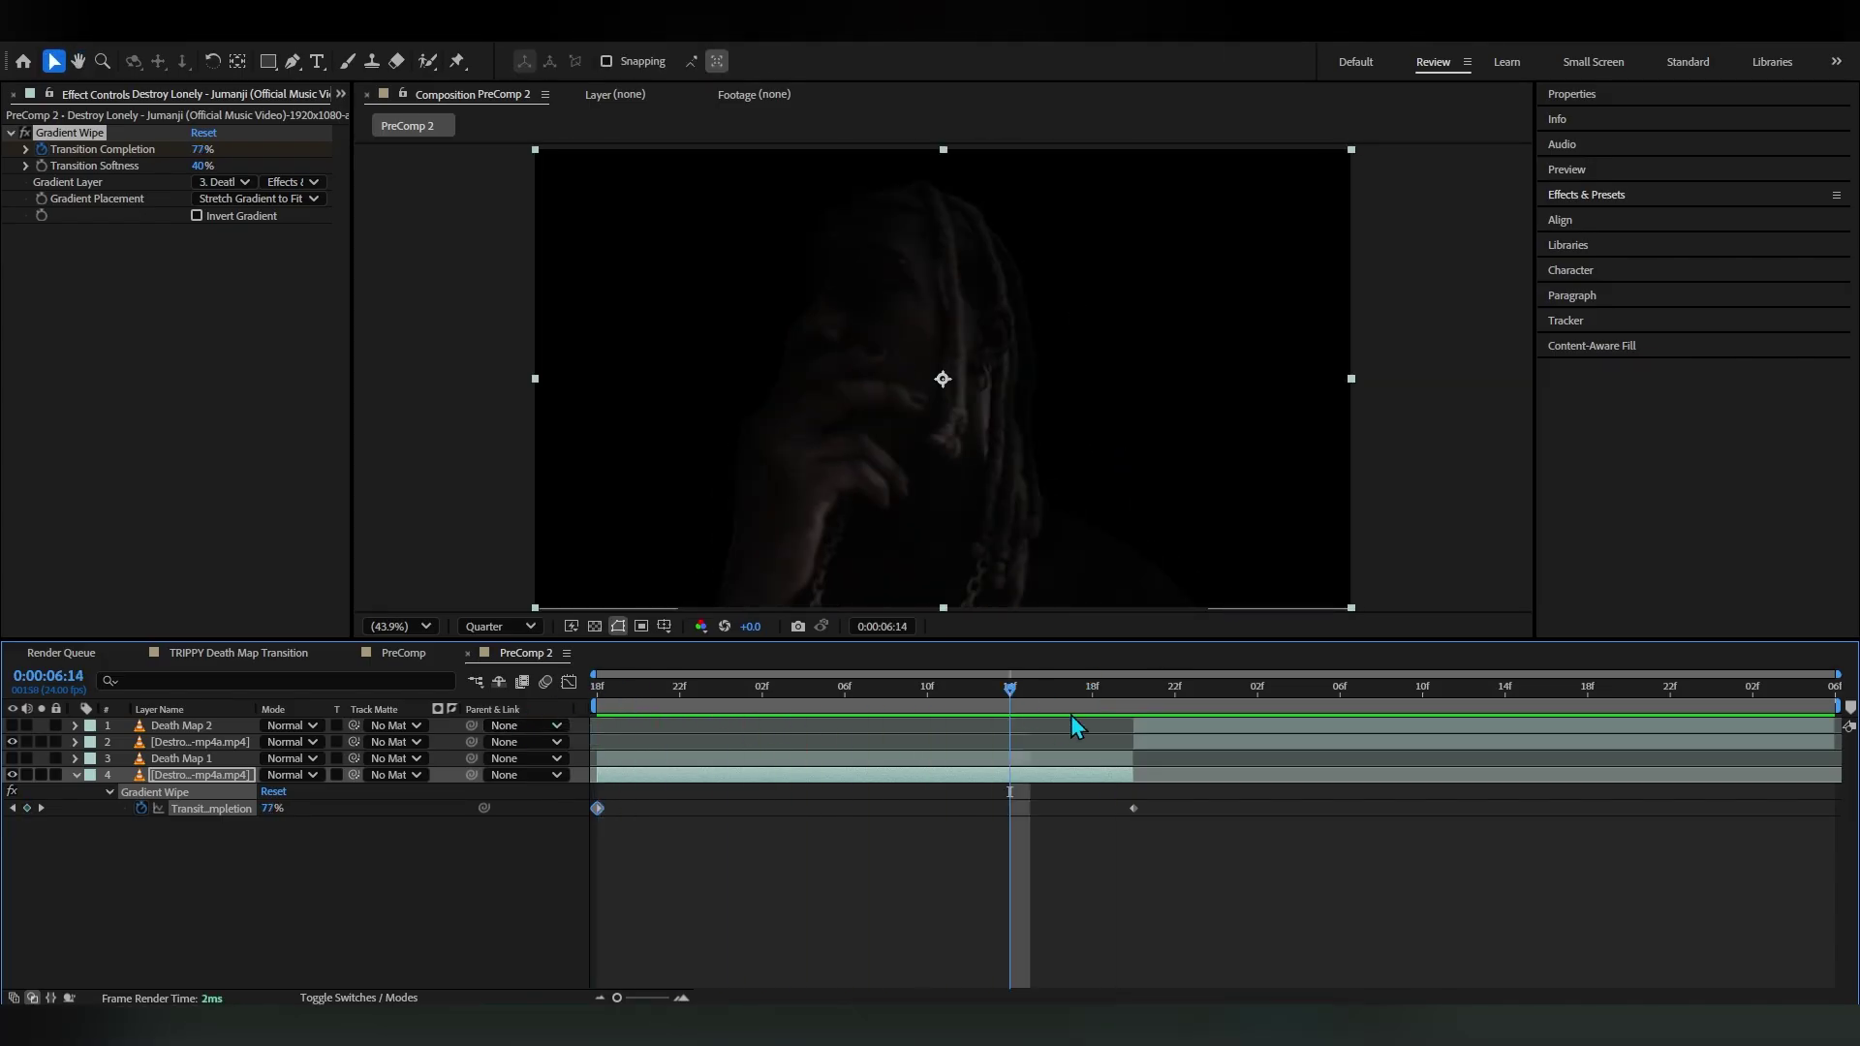
pyautogui.press('space')
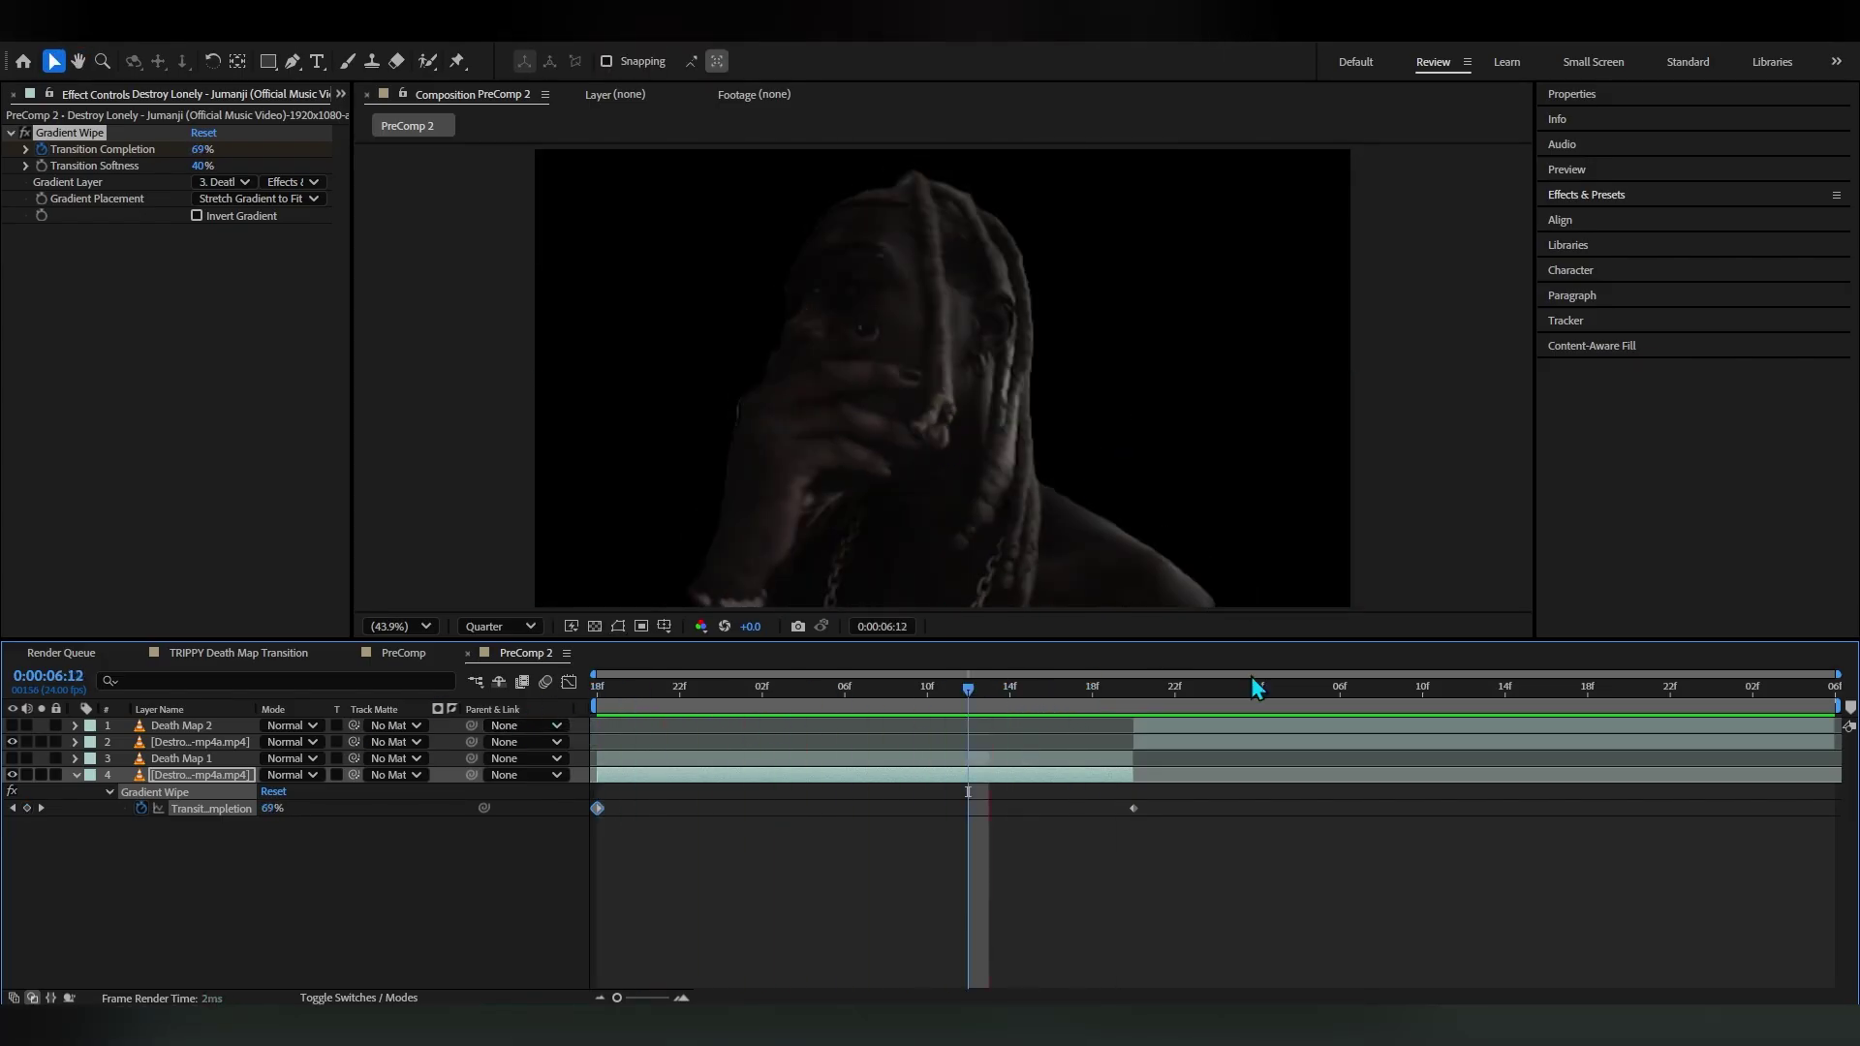
pyautogui.press('space')
pyautogui.press('space')
# Apply the Gradient Wipe effect to the original second clip, layer 2, at its start at 0:00:06:20
pyautogui.click(1134, 690)
pyautogui.click(1148, 741)
pyautogui.hotkey('ctrl', 'space')
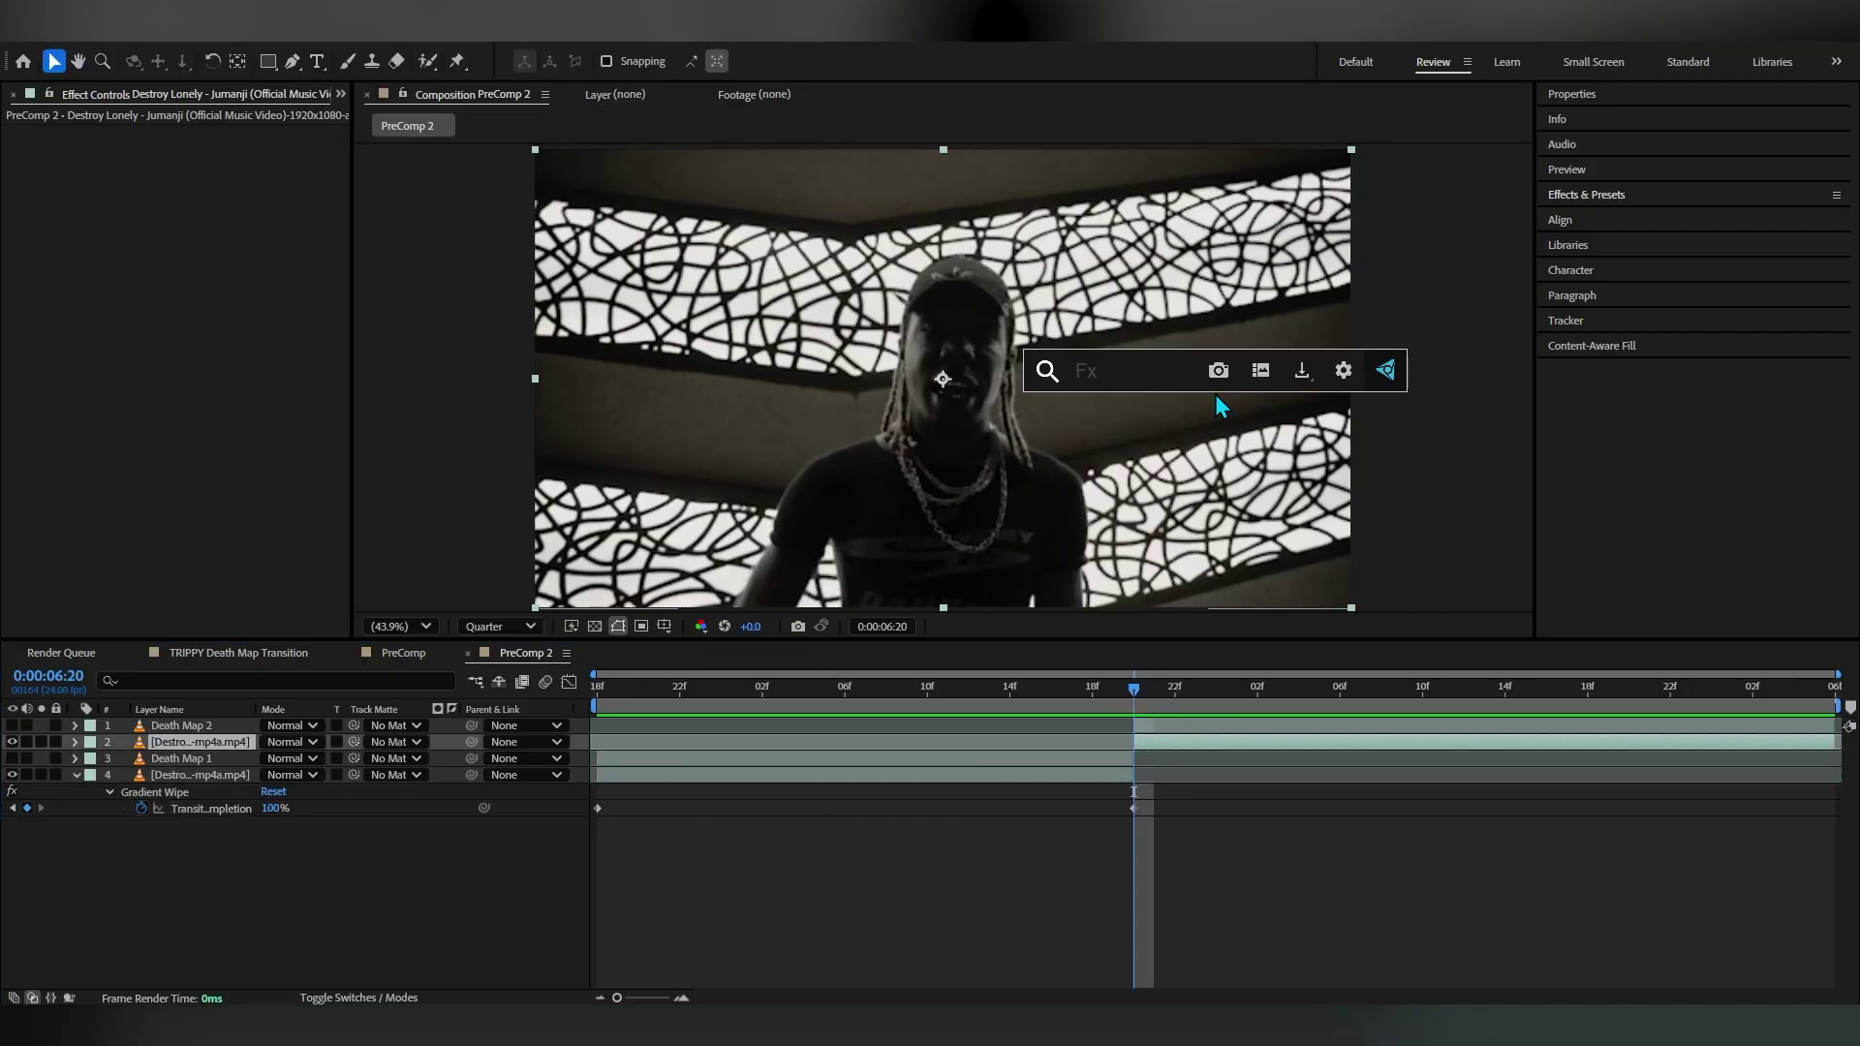
pyautogui.write('grad')
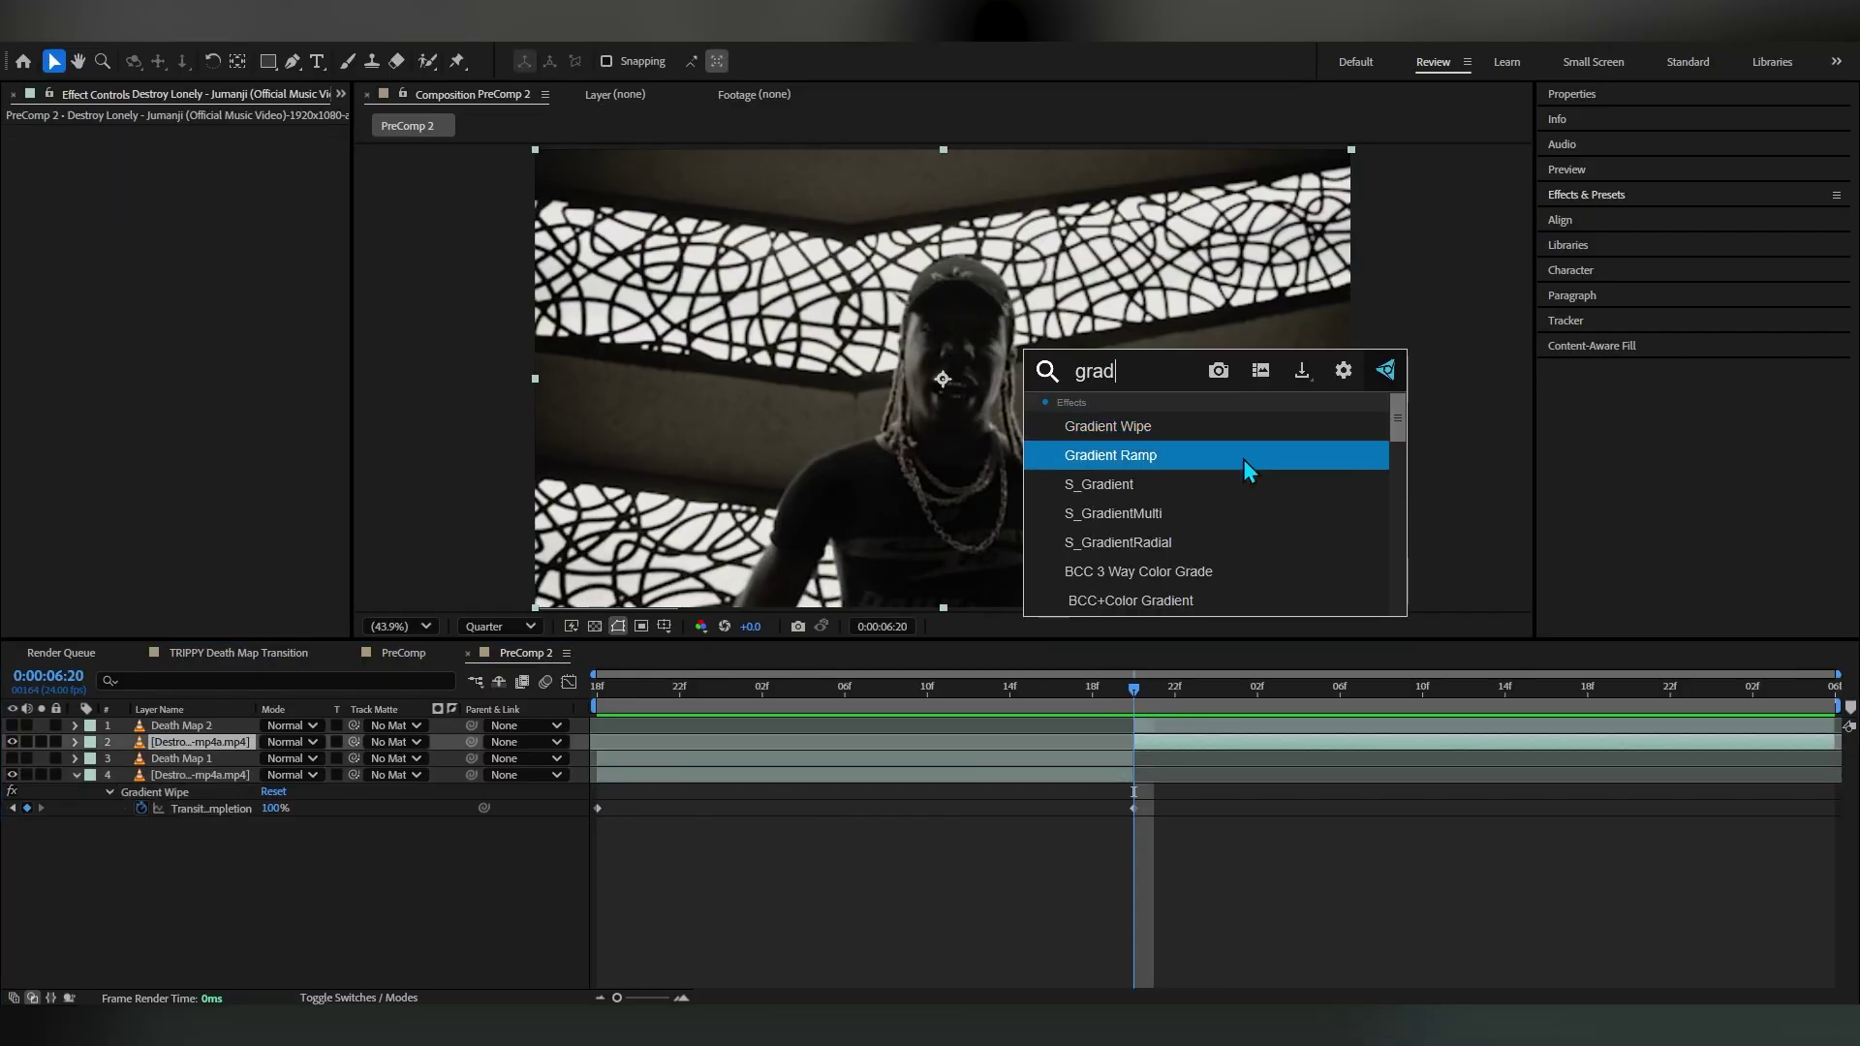
pyautogui.click(1222, 427)
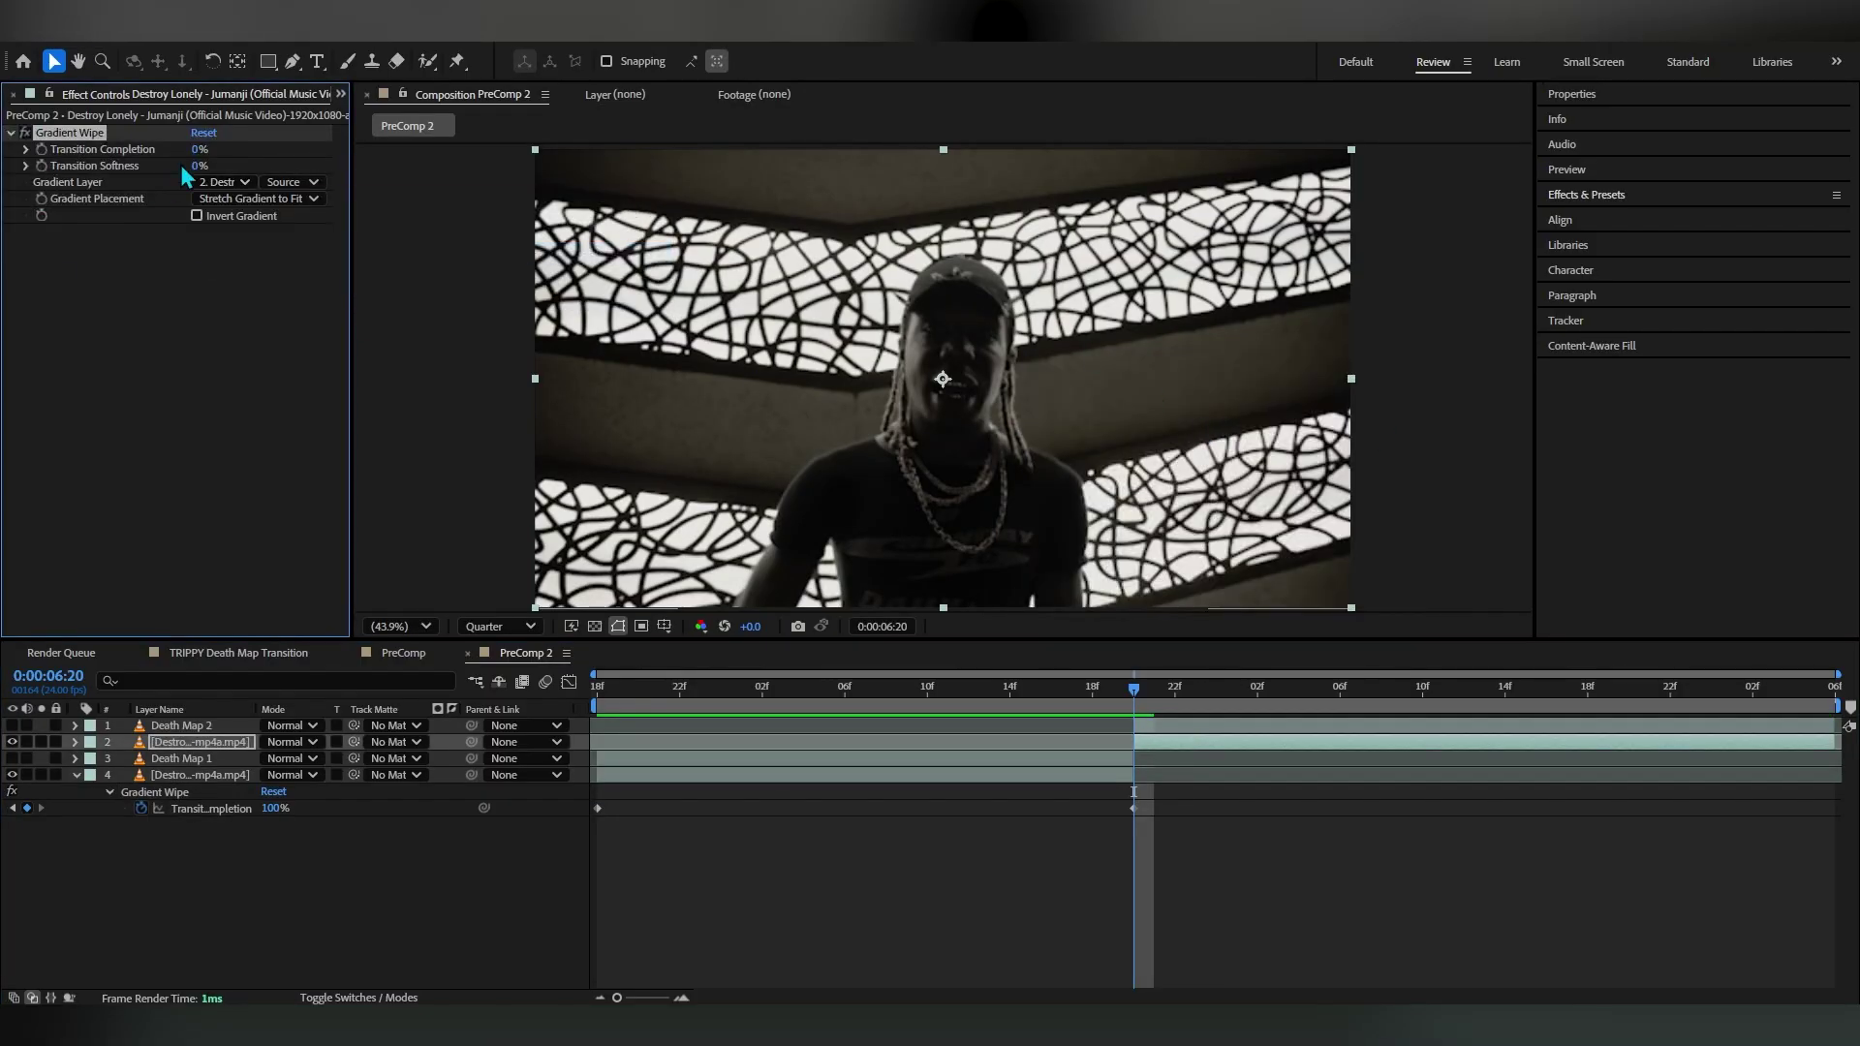
# Set the second clip's gradient layer to Death Map 2, sourced from Effects & Masks
pyautogui.click(223, 182)
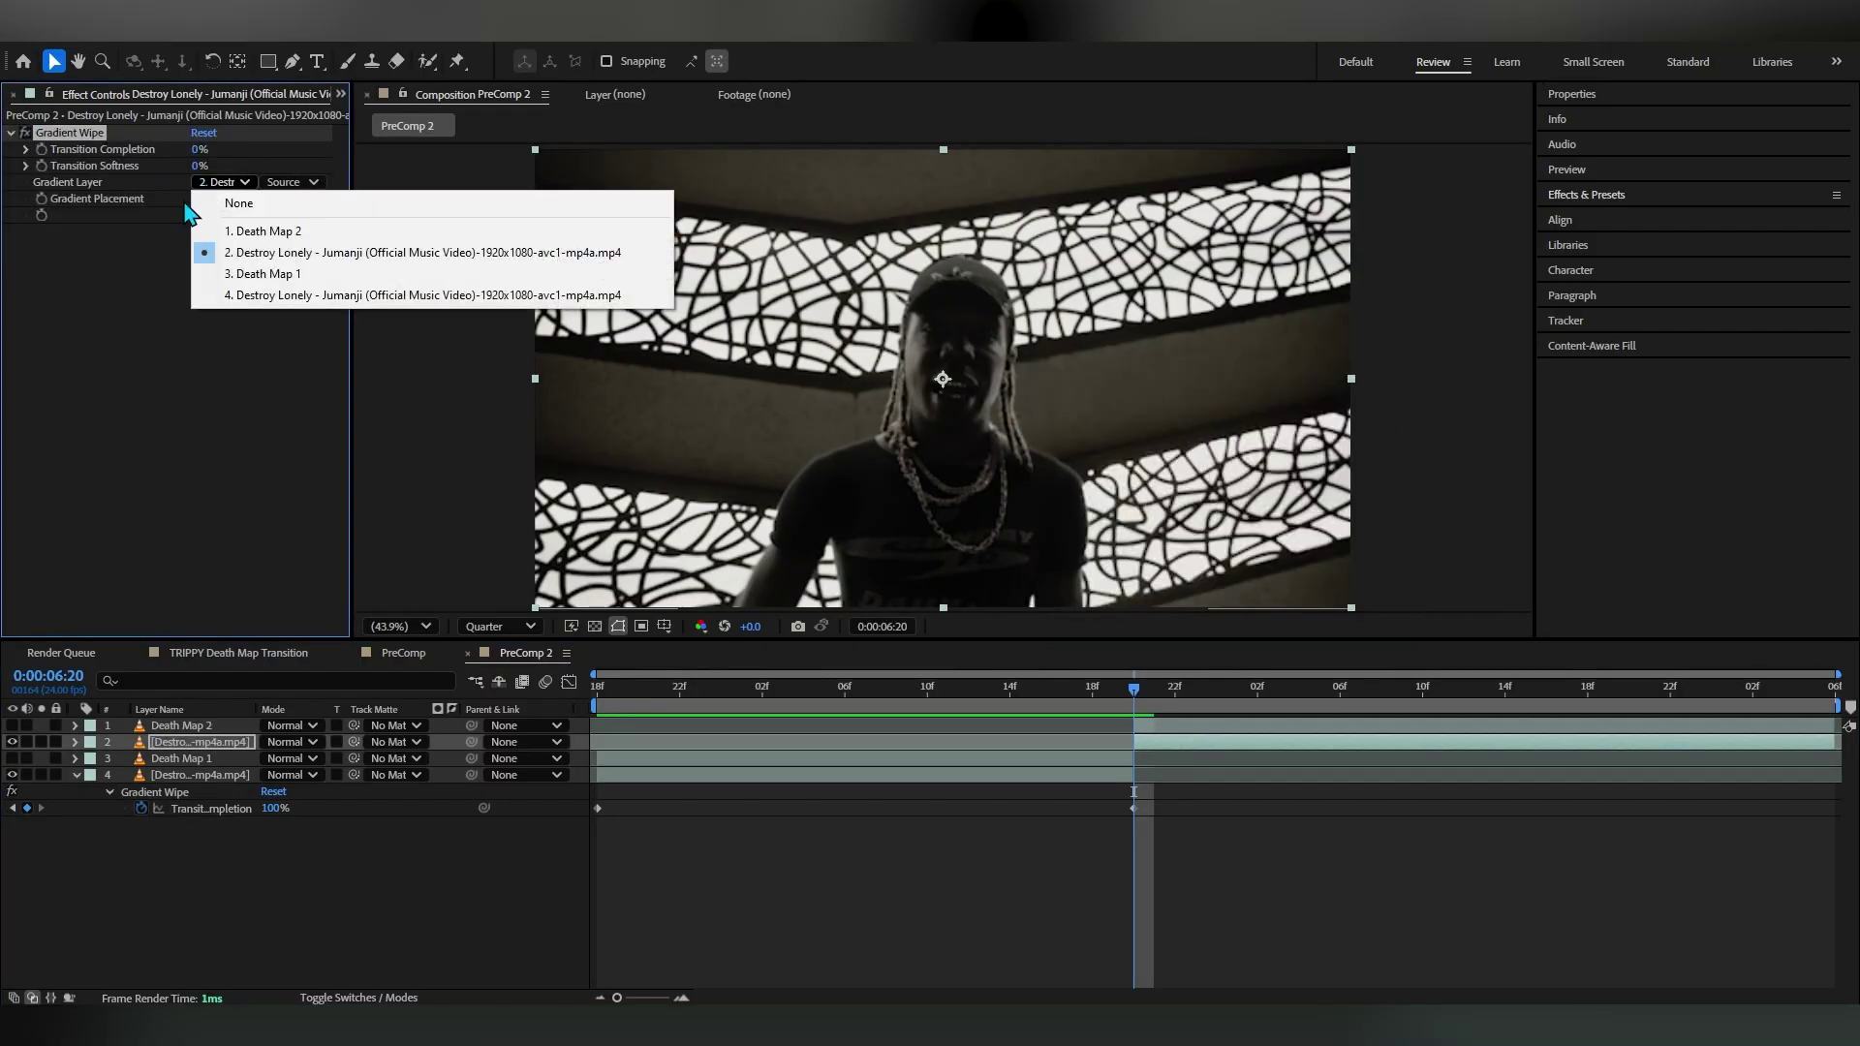
pyautogui.click(253, 234)
pyautogui.click(290, 183)
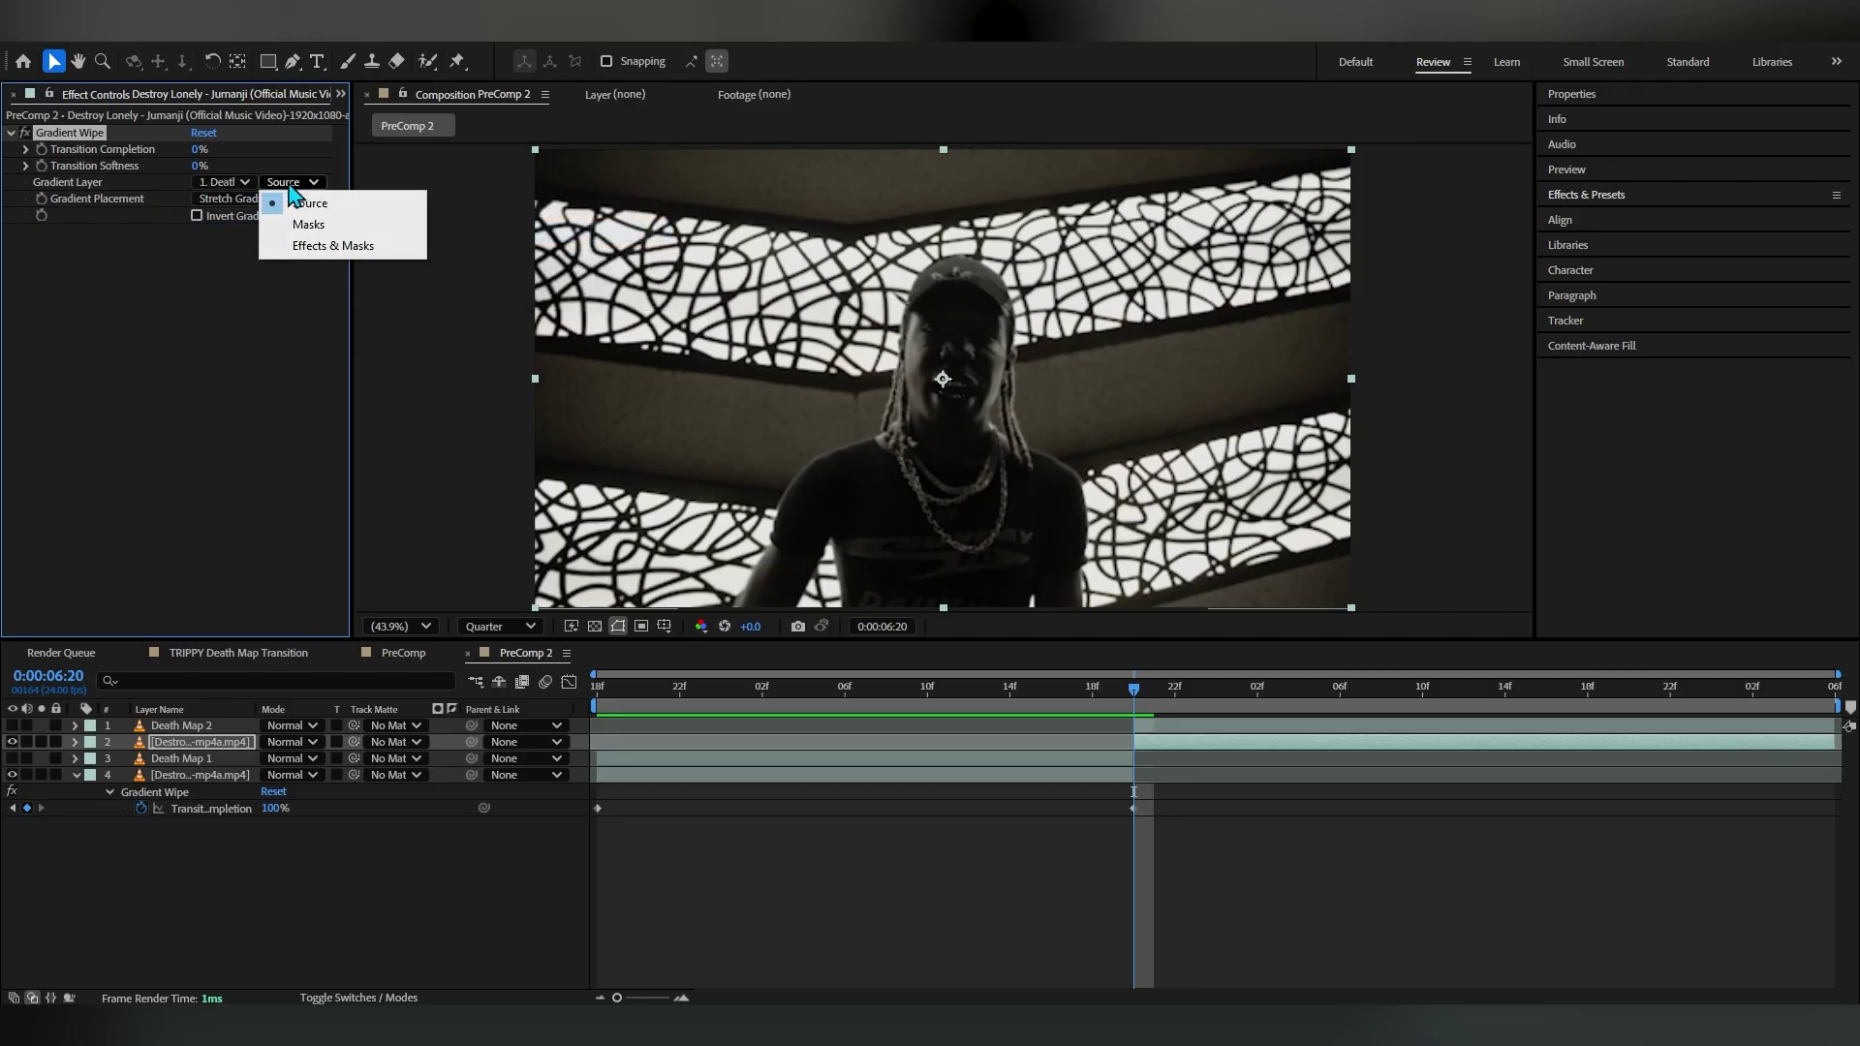
pyautogui.click(289, 247)
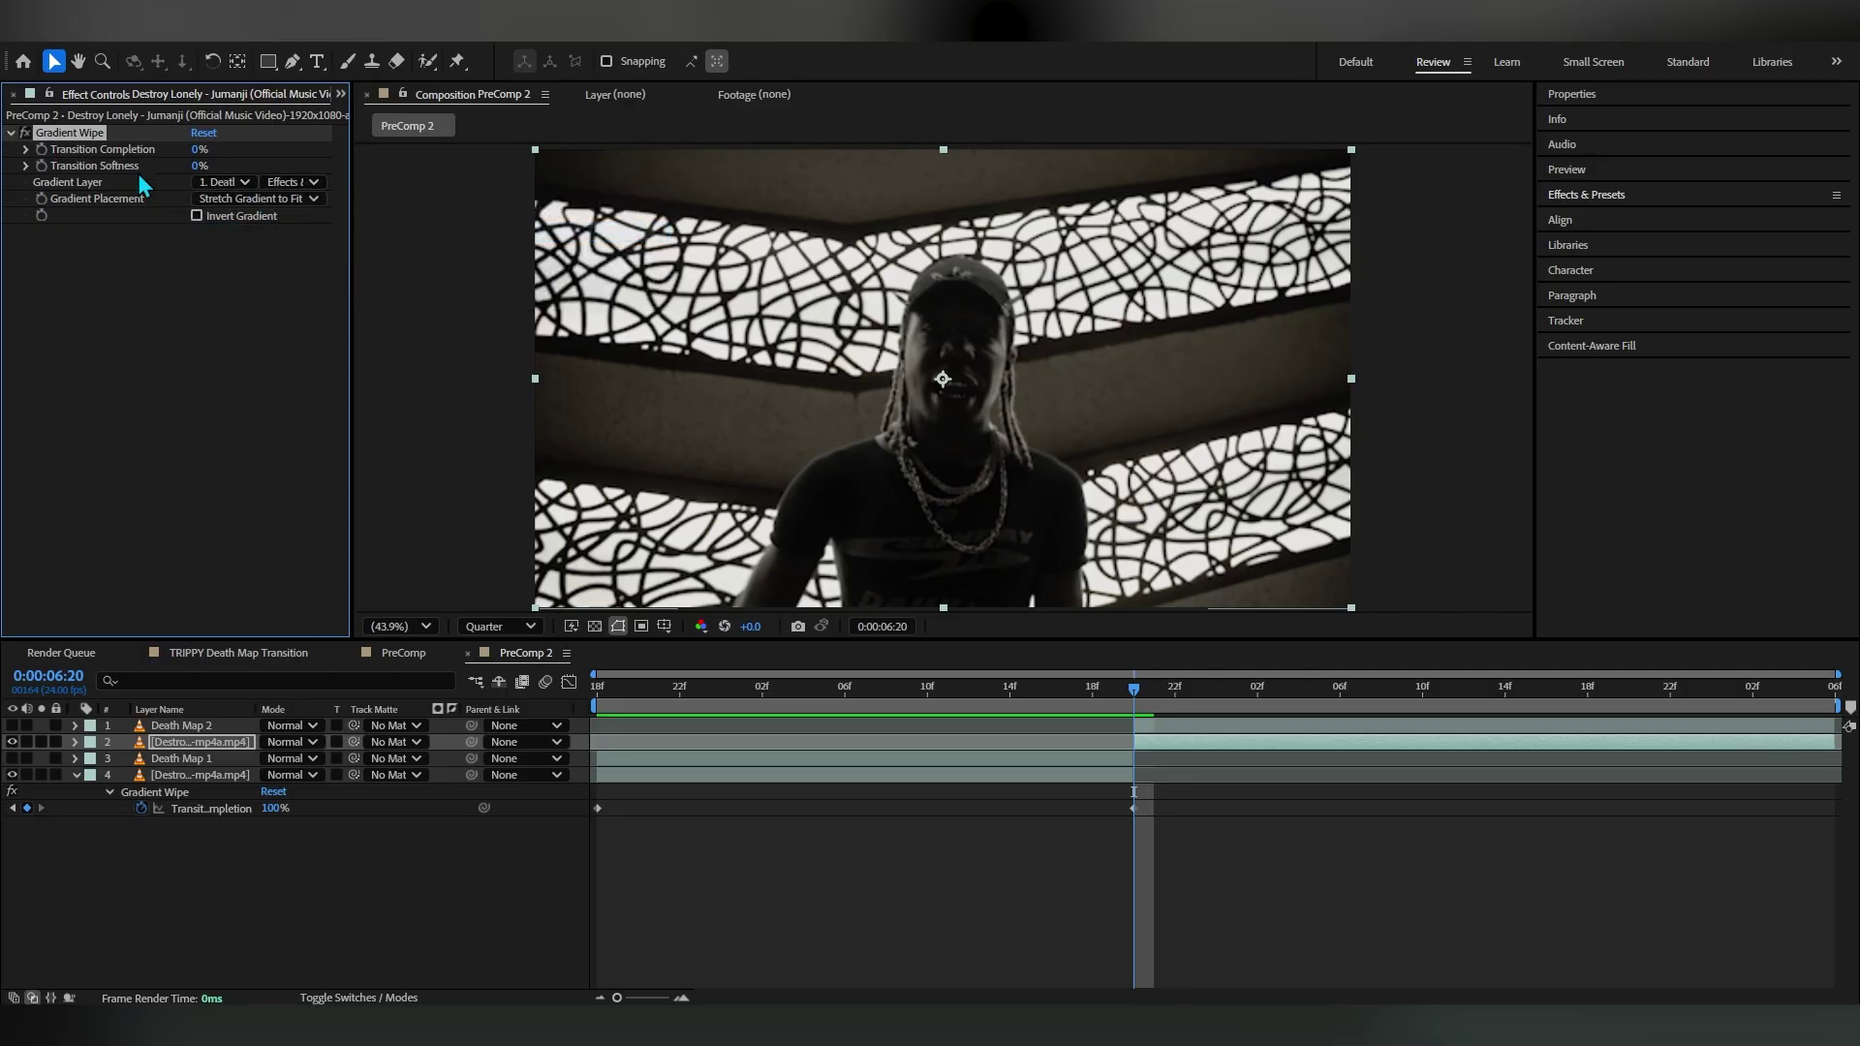
# Set the second clip's Transition Softness to 40% and keyframe its Transition Completion at 100% at 0:00:06:20
pyautogui.moveTo(195, 151); pyautogui.dragTo(246, 190)
pyautogui.click(195, 167)
pyautogui.write('40')
pyautogui.press('Return')
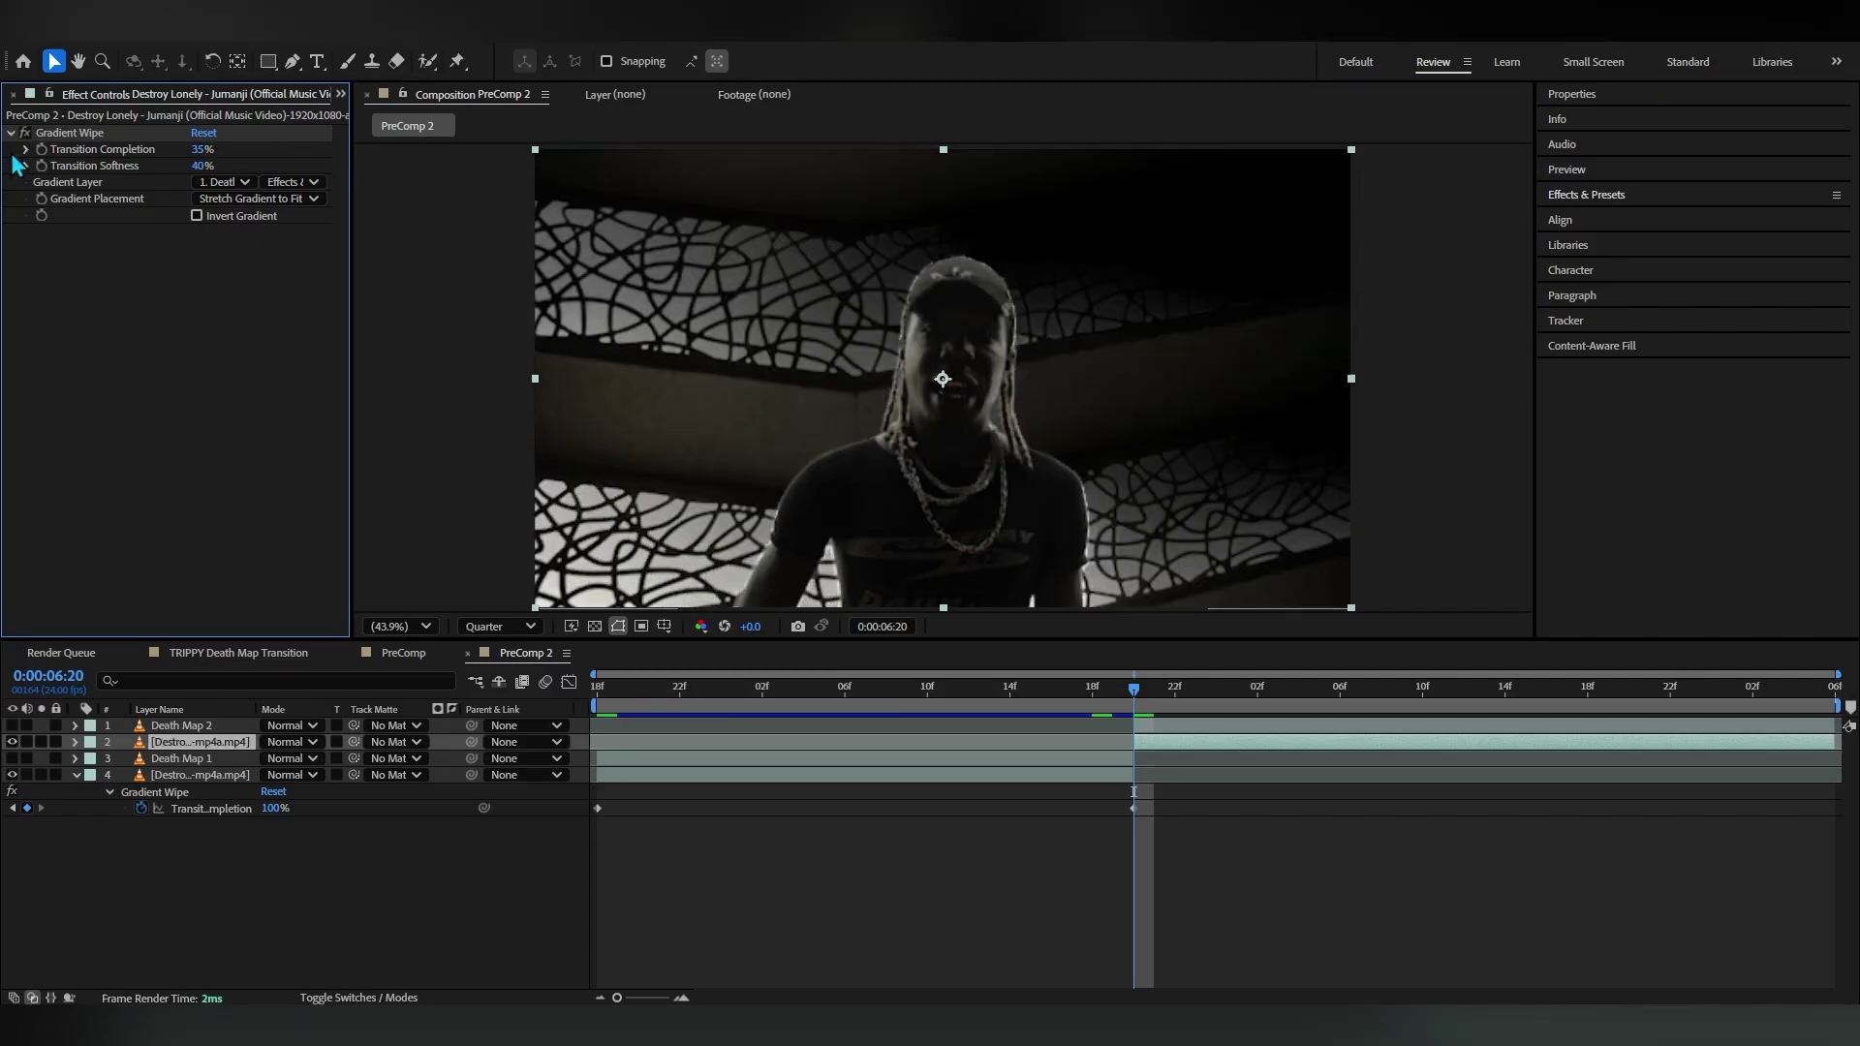
pyautogui.moveTo(198, 150)
pyautogui.mouseDown()
pyautogui.moveTo(174, 150)
pyautogui.moveTo(213, 150)
pyautogui.mouseUp()
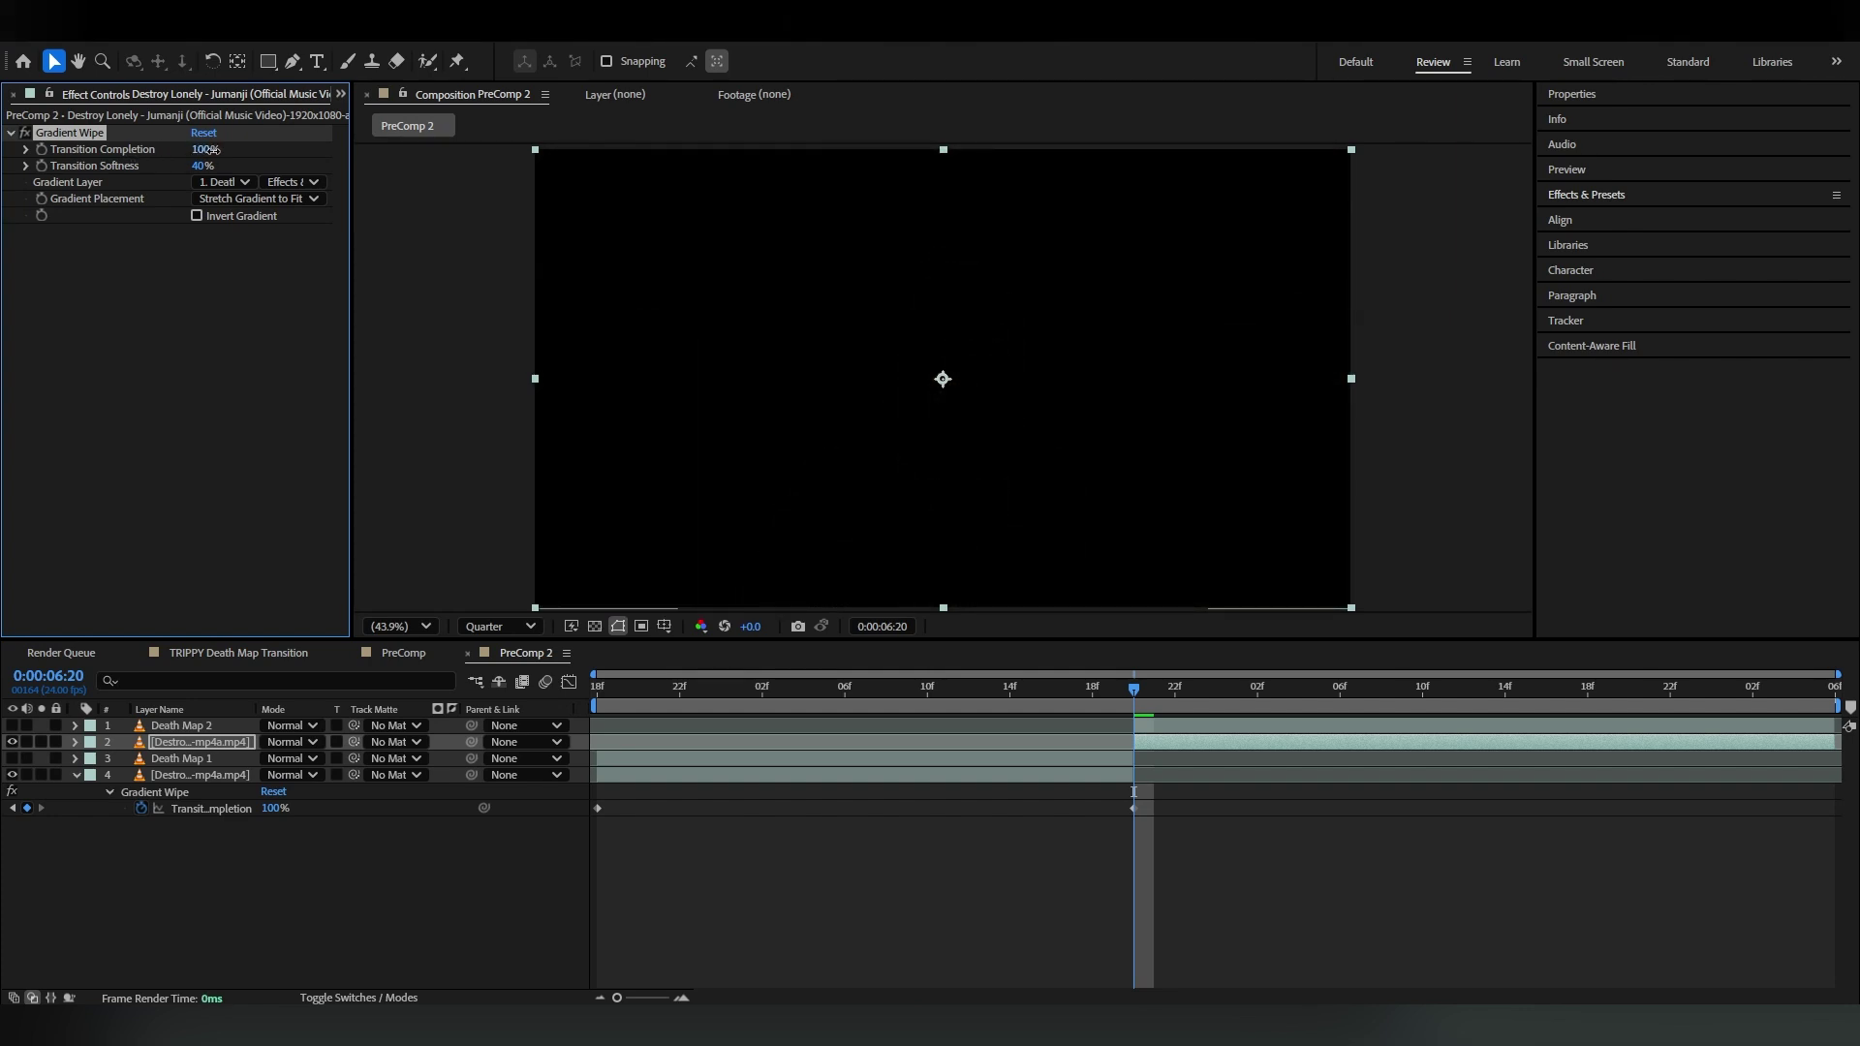
pyautogui.scroll(-2, 872, 291)
pyautogui.scroll(2, 934, 320)
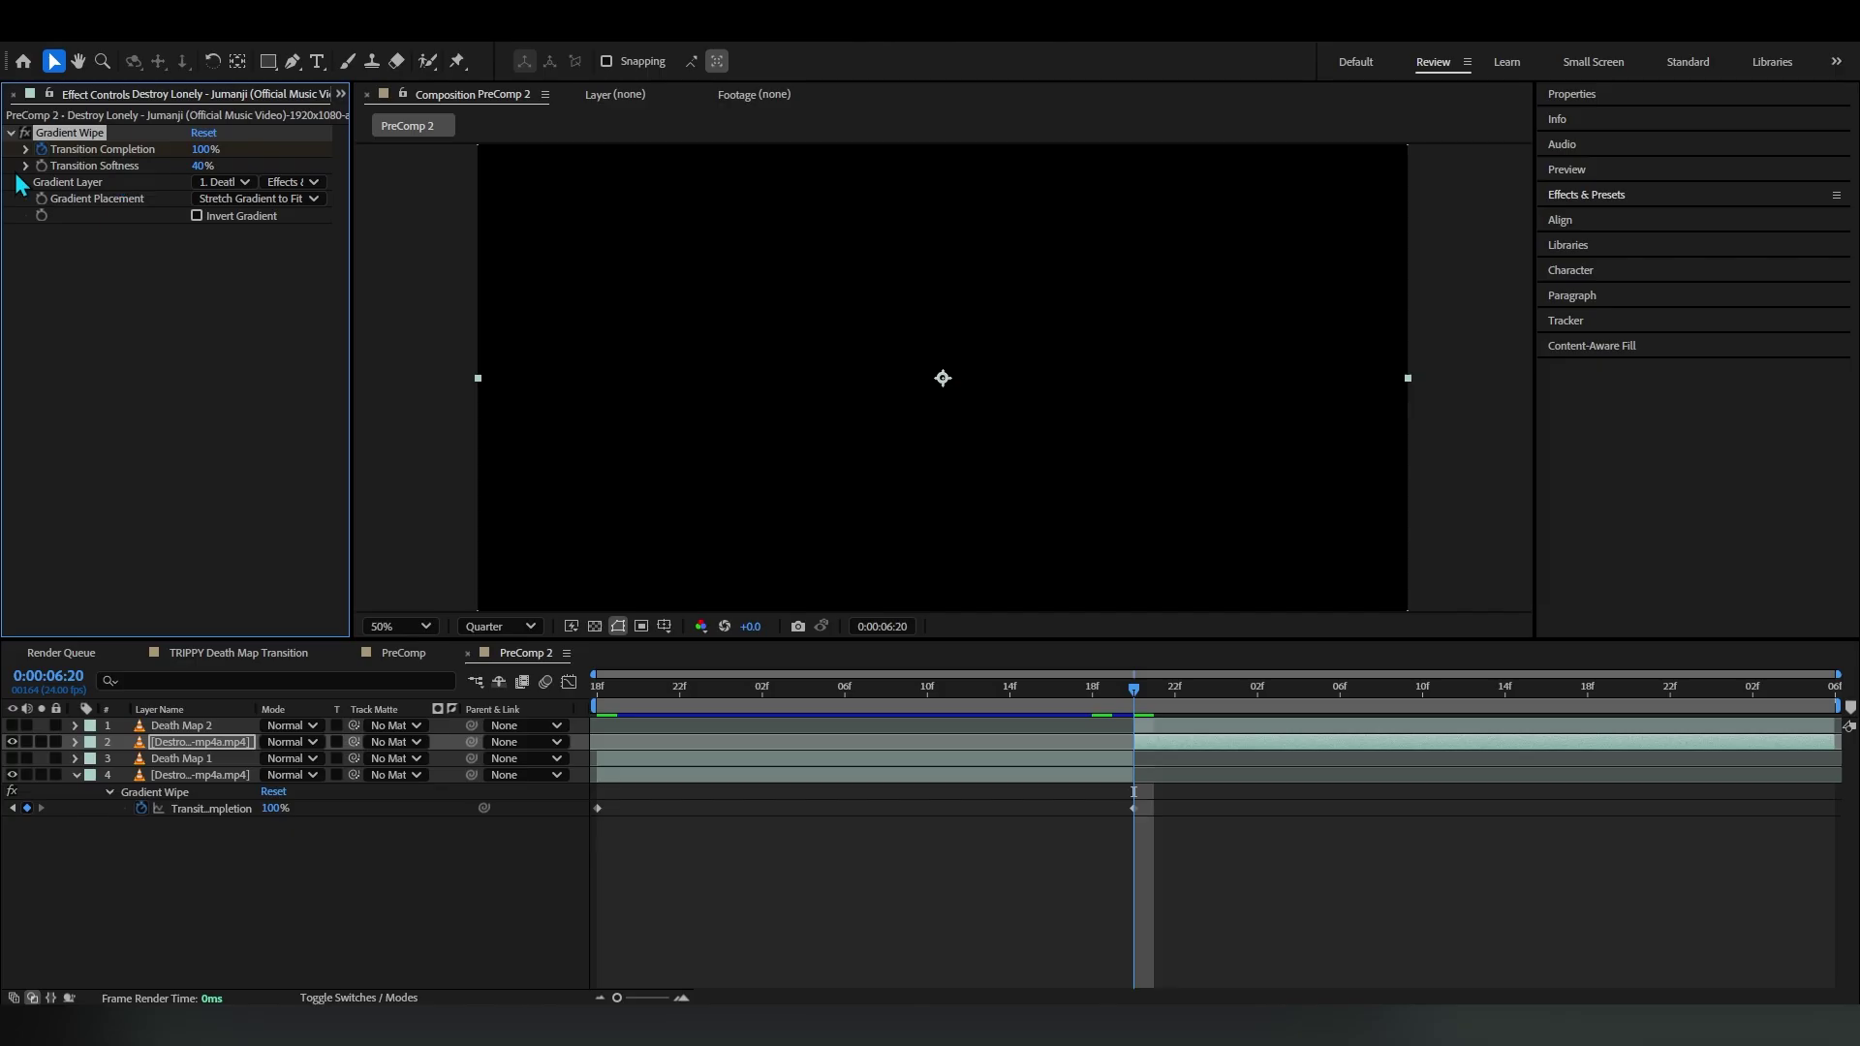
# Add a 0% Transition Completion keyframe to layer 2 near the clip's end, at about 0:00:08:04, and preview the full transition
pyautogui.press('u')
pyautogui.moveTo(1138, 688); pyautogui.dragTo(1700, 773)
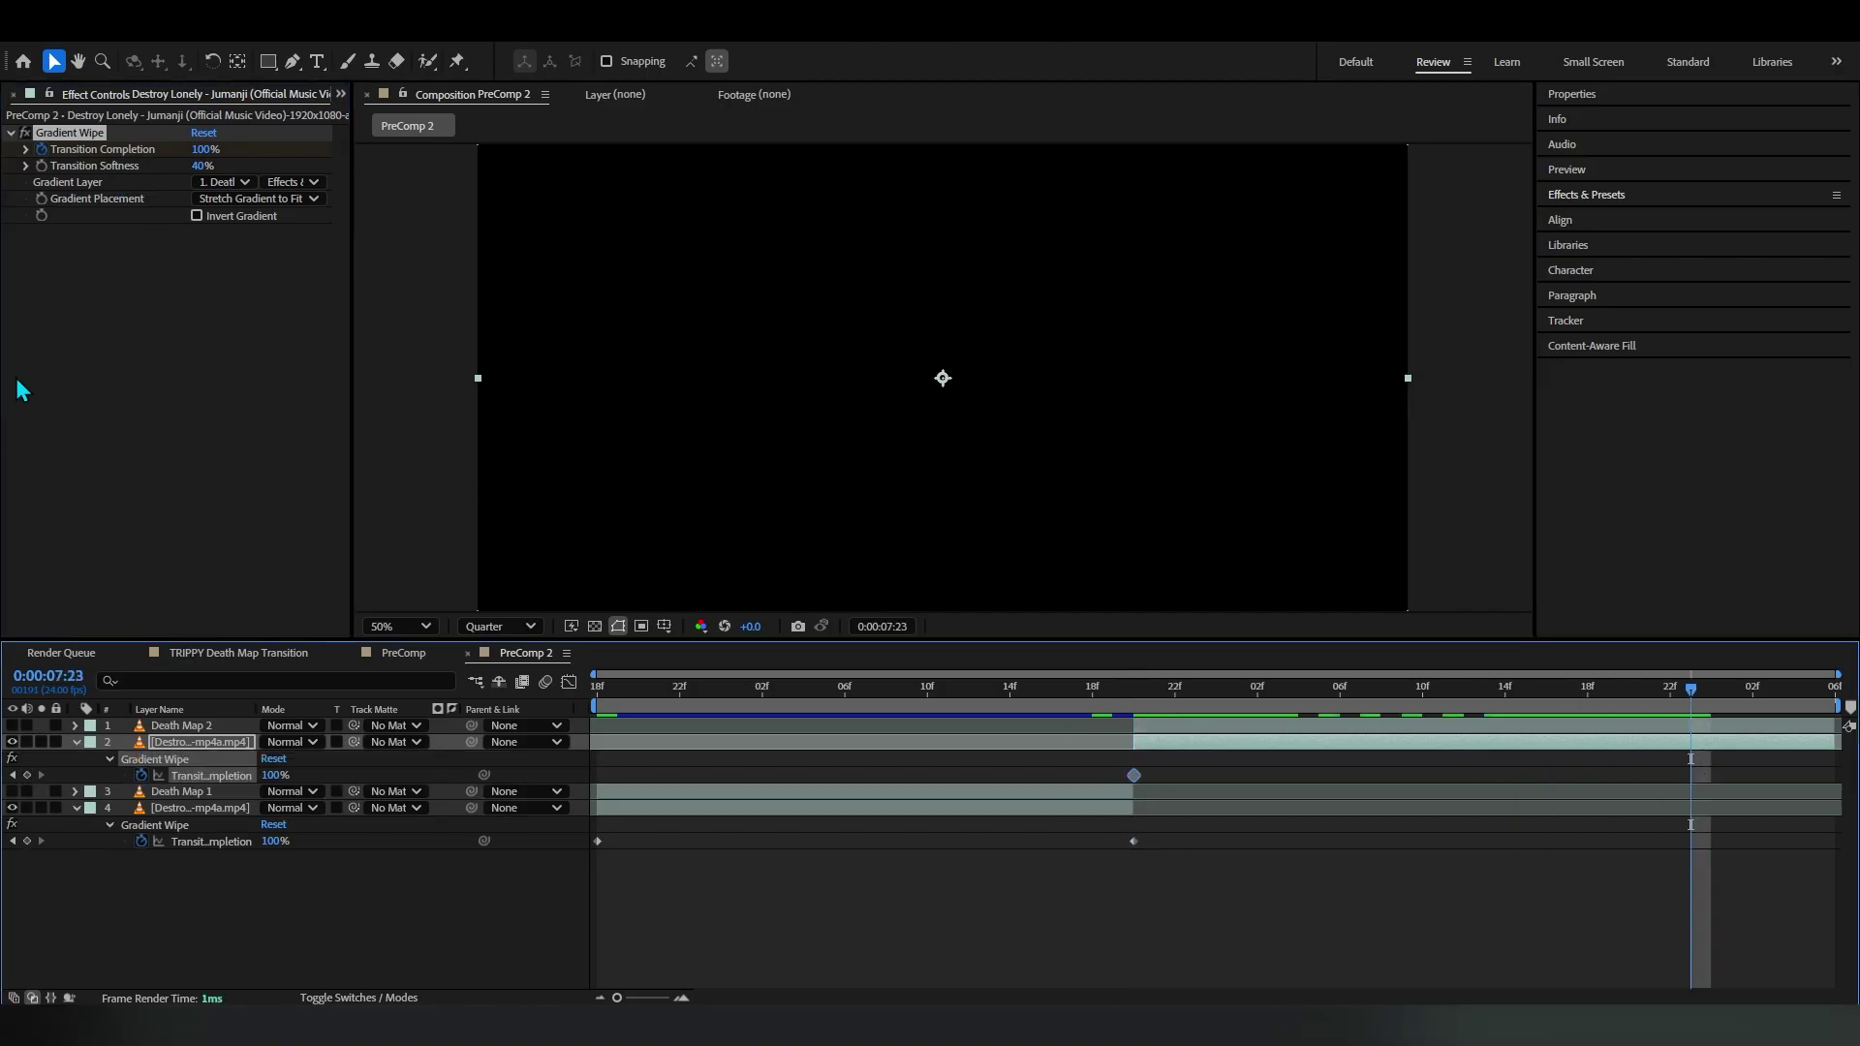
pyautogui.moveTo(199, 149); pyautogui.dragTo(85, 160)
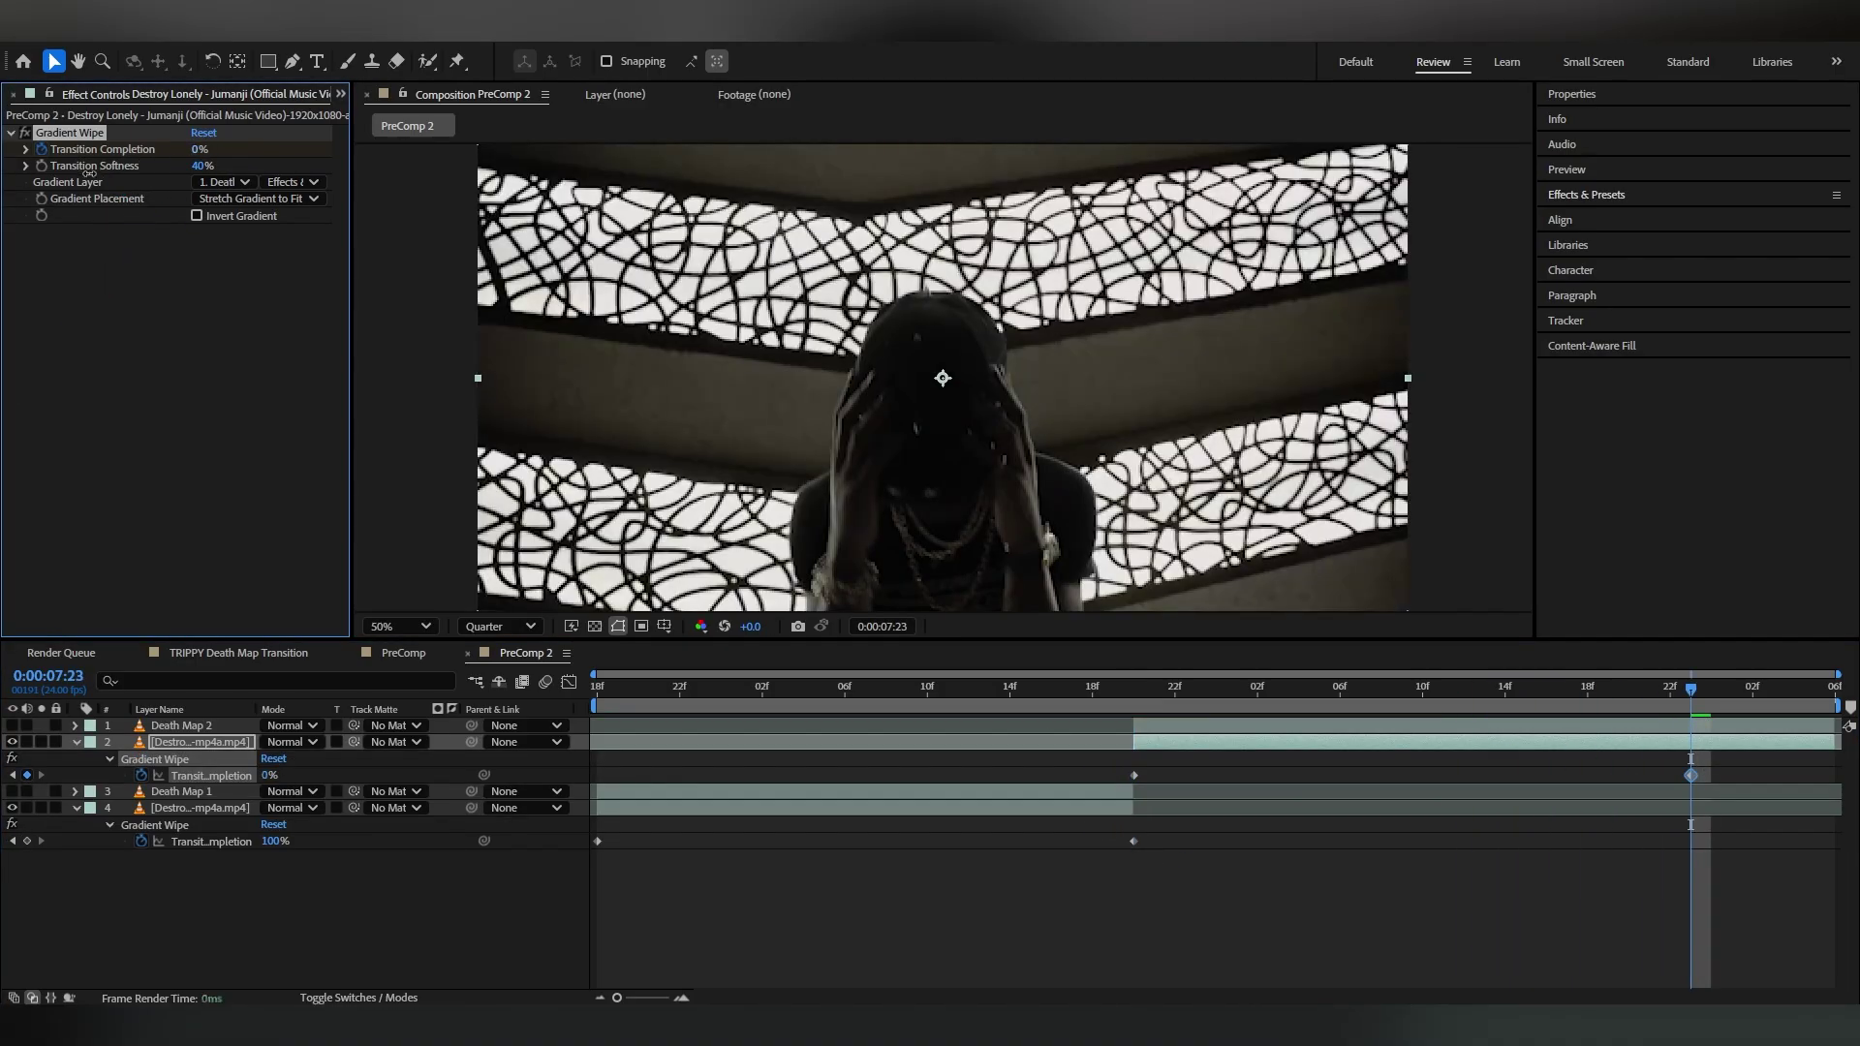
pyautogui.moveTo(1691, 776); pyautogui.dragTo(1795, 777)
pyautogui.press('Home')
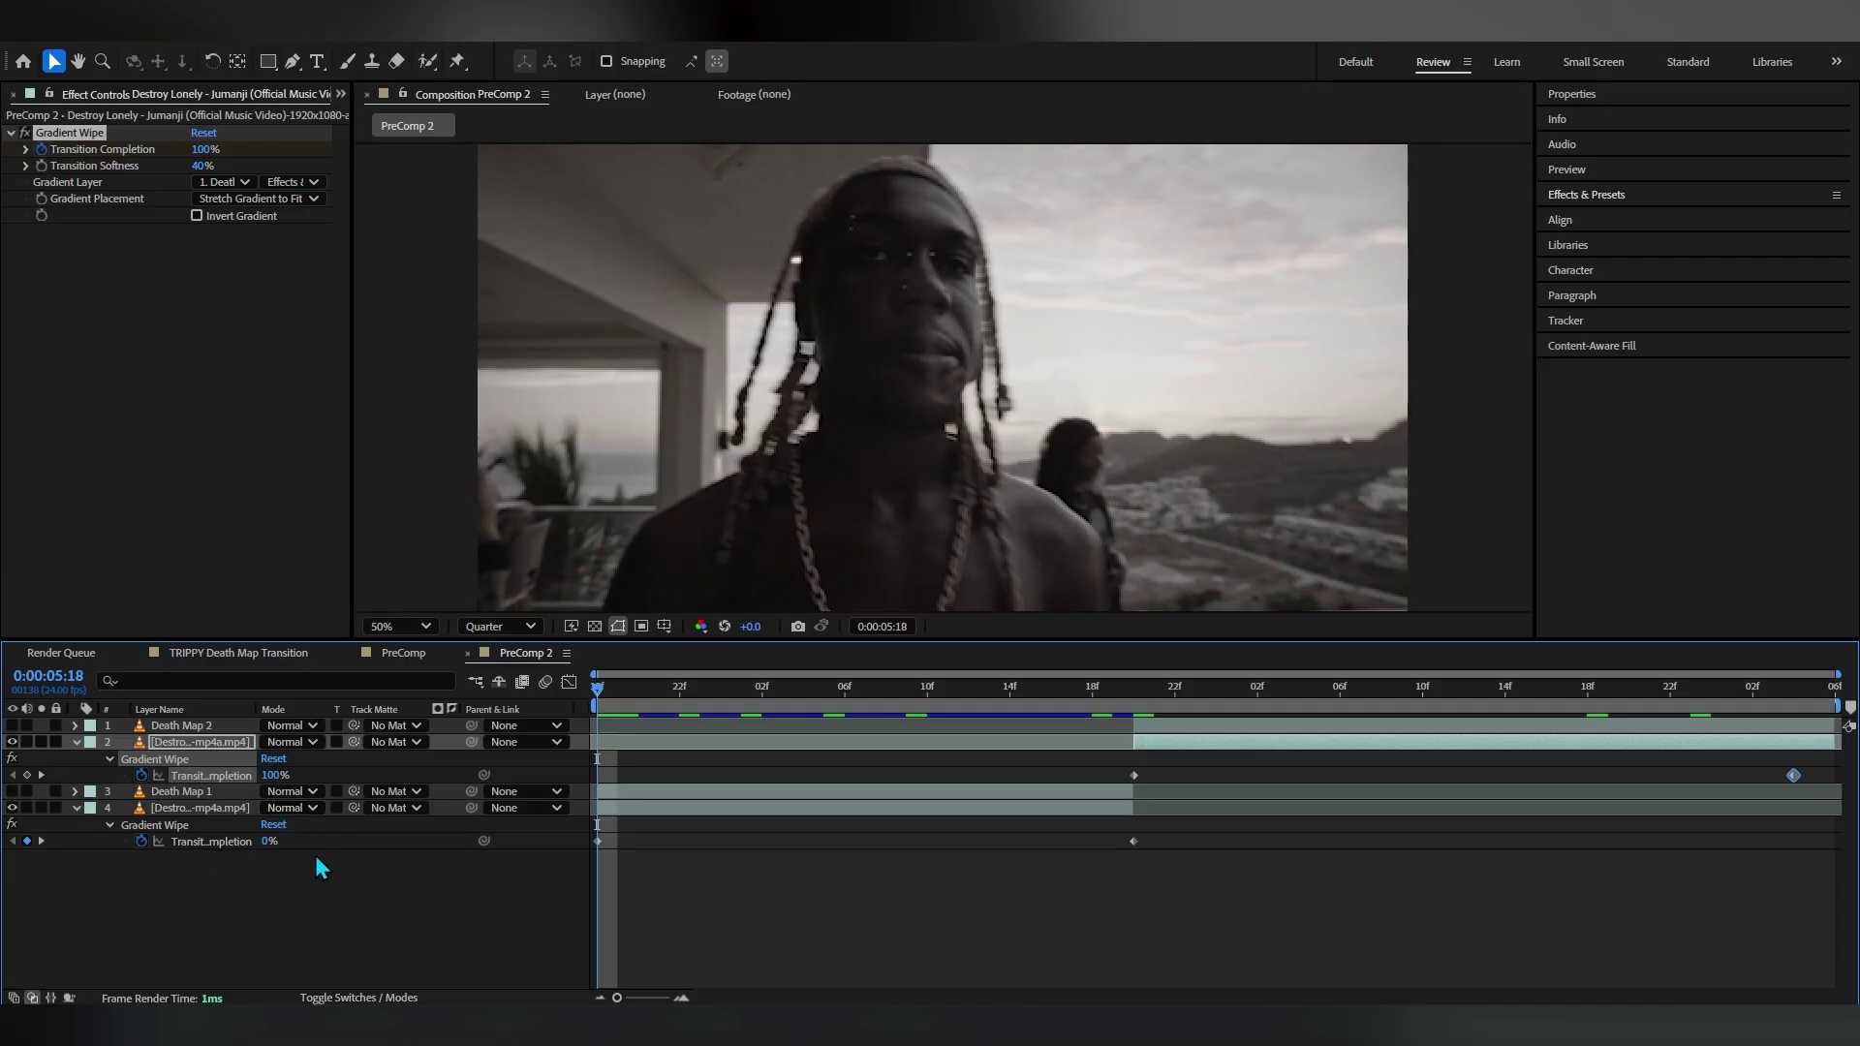
pyautogui.click(1132, 690)
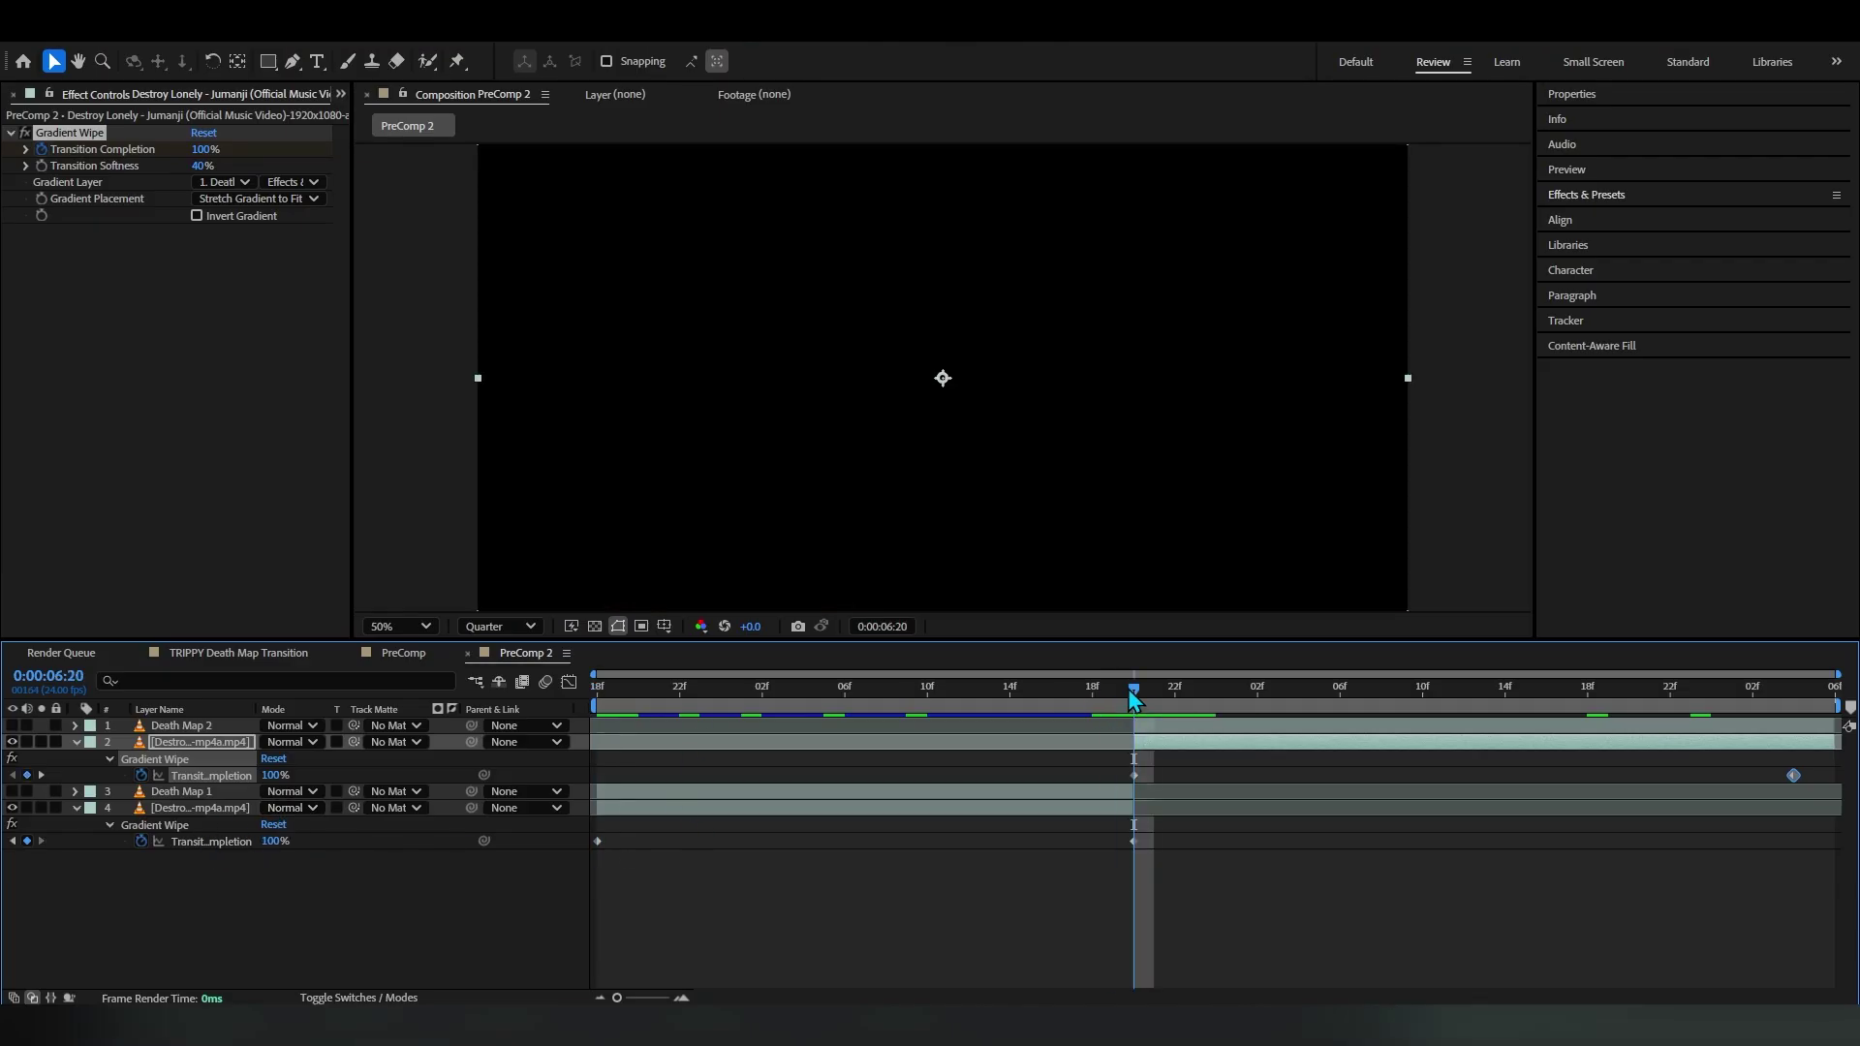
pyautogui.press('space')
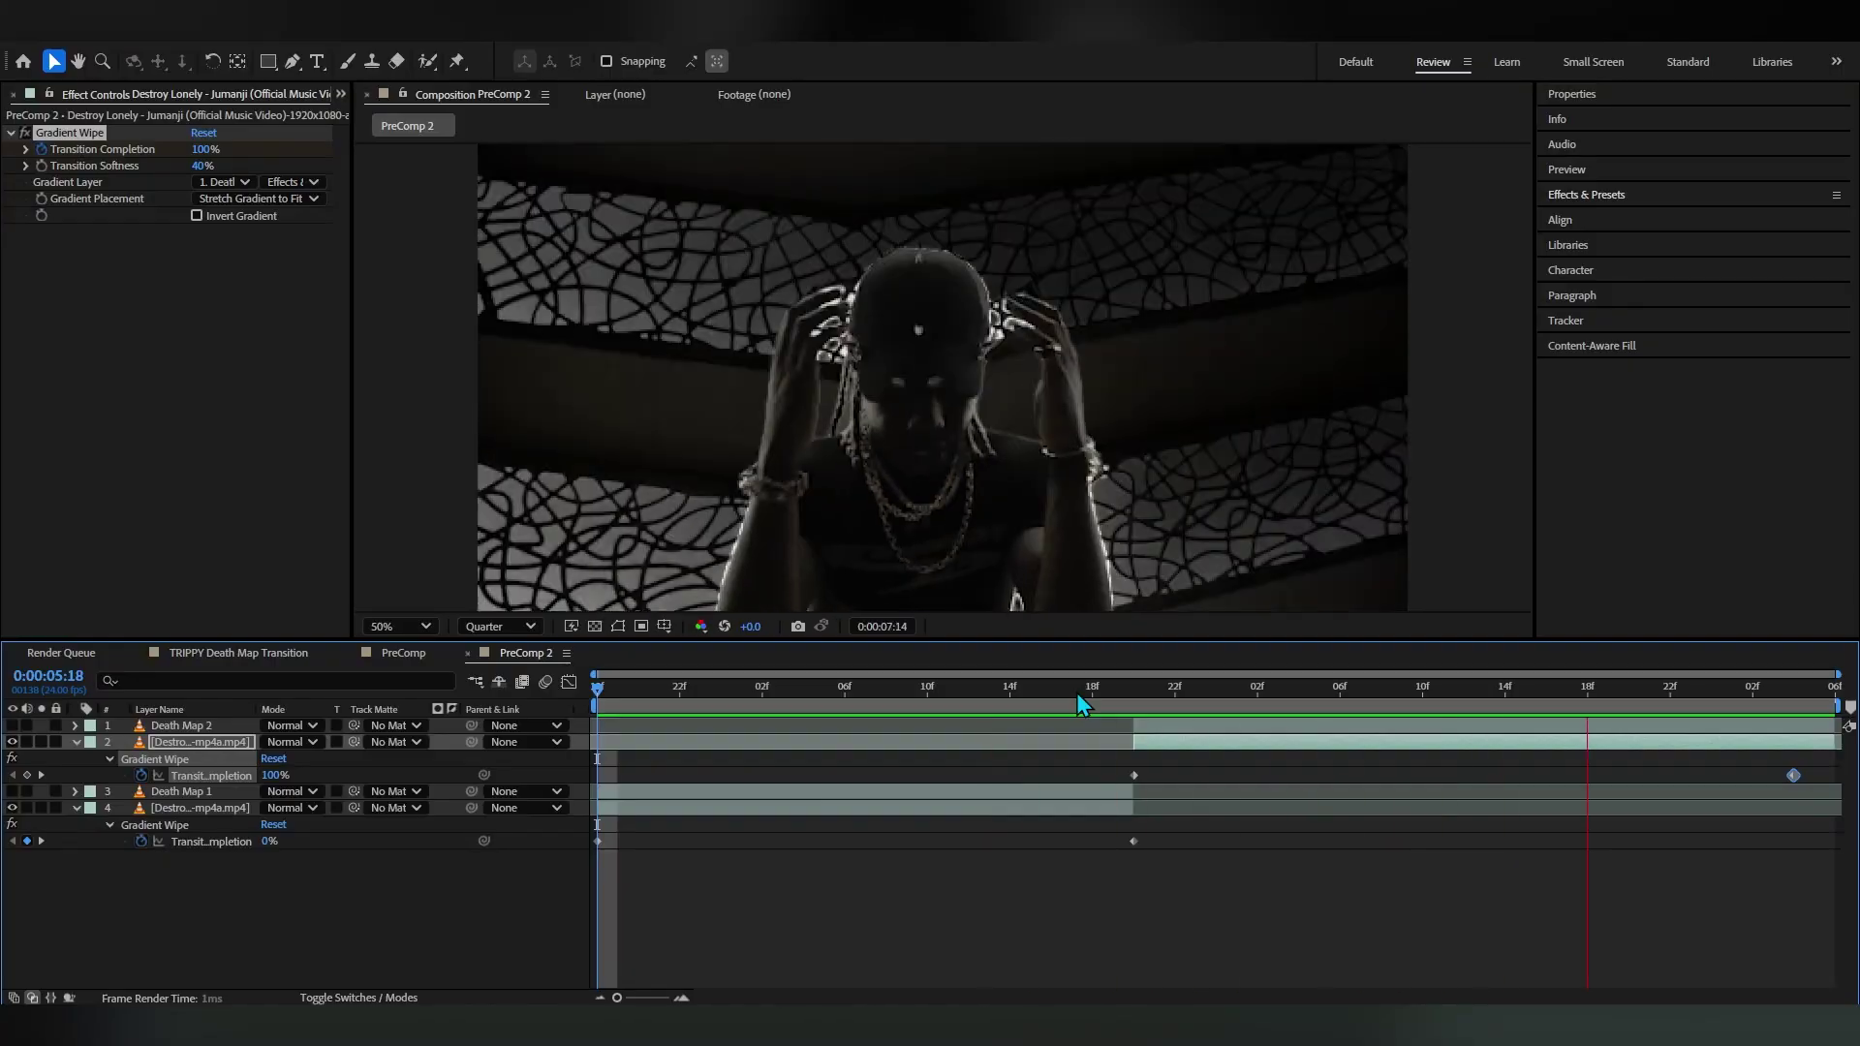
pyautogui.click(1176, 761)
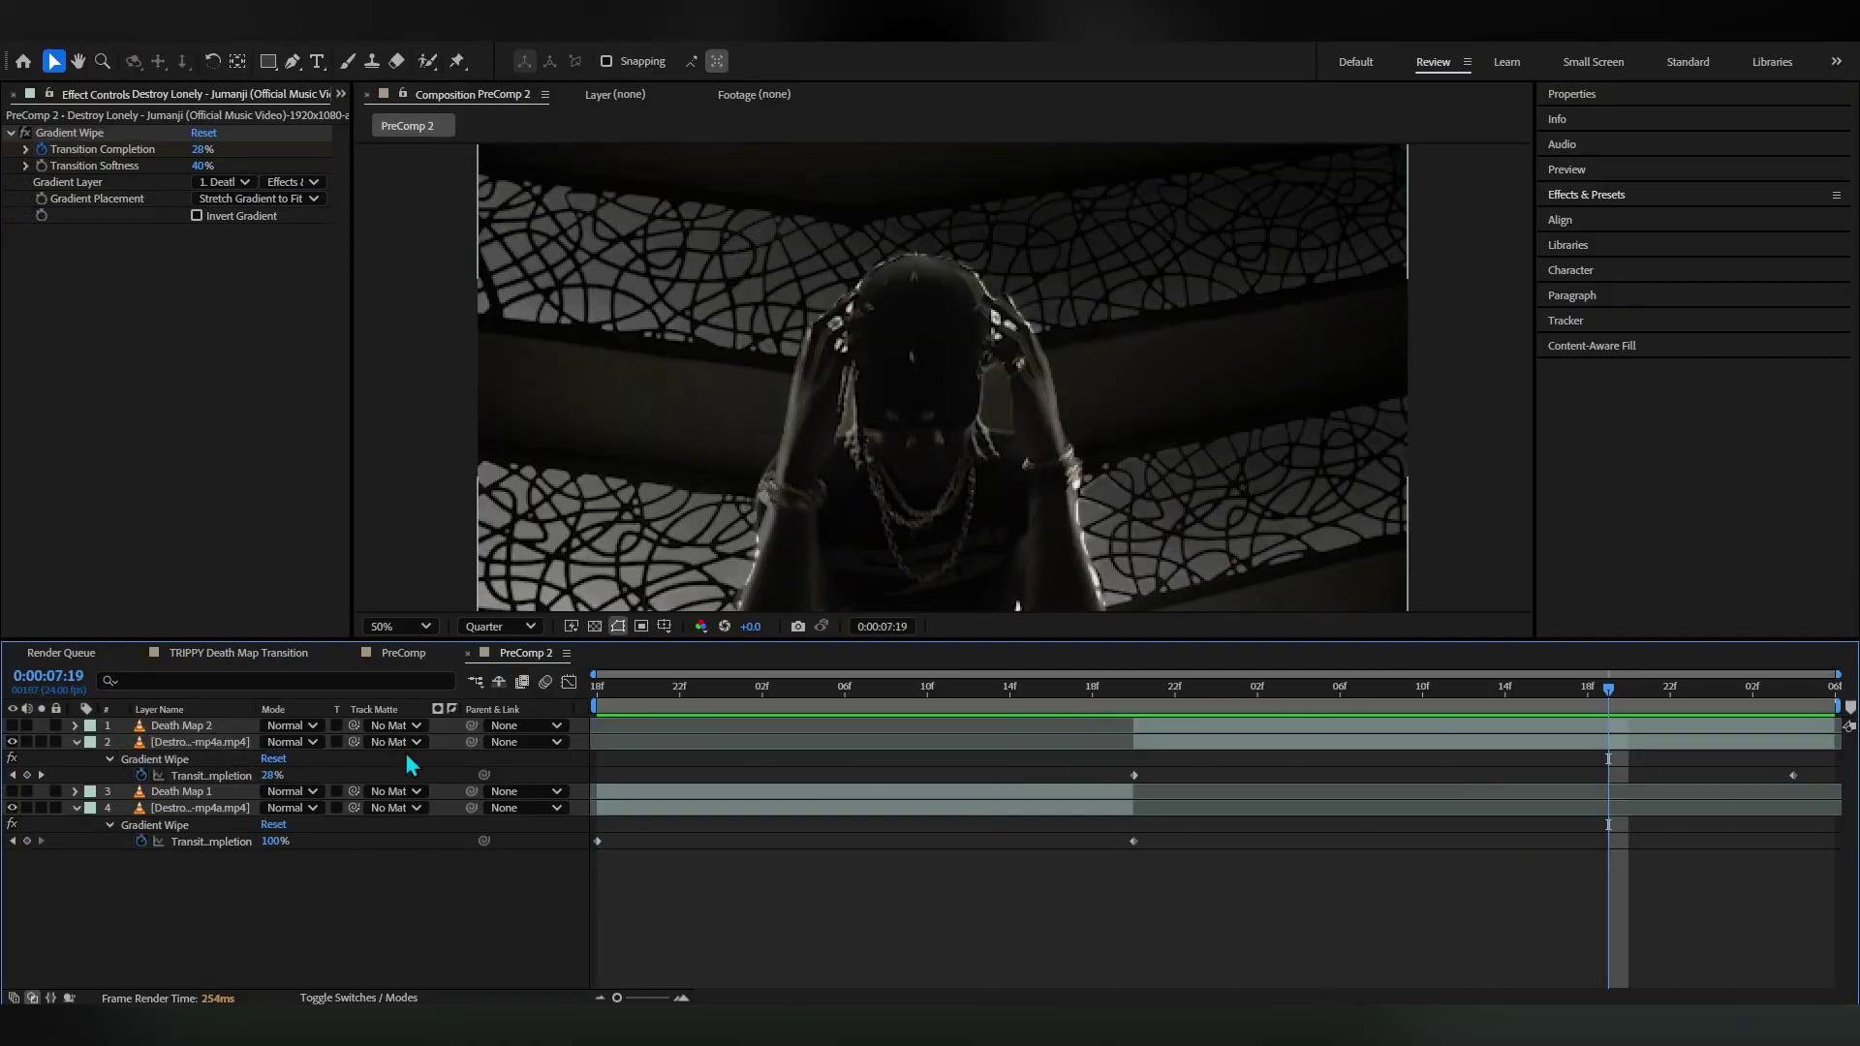
# Apply Easy Ease to both of layer 2's Transition Completion keyframes and show their value graph
pyautogui.moveTo(1073, 690); pyautogui.dragTo(1319, 764)
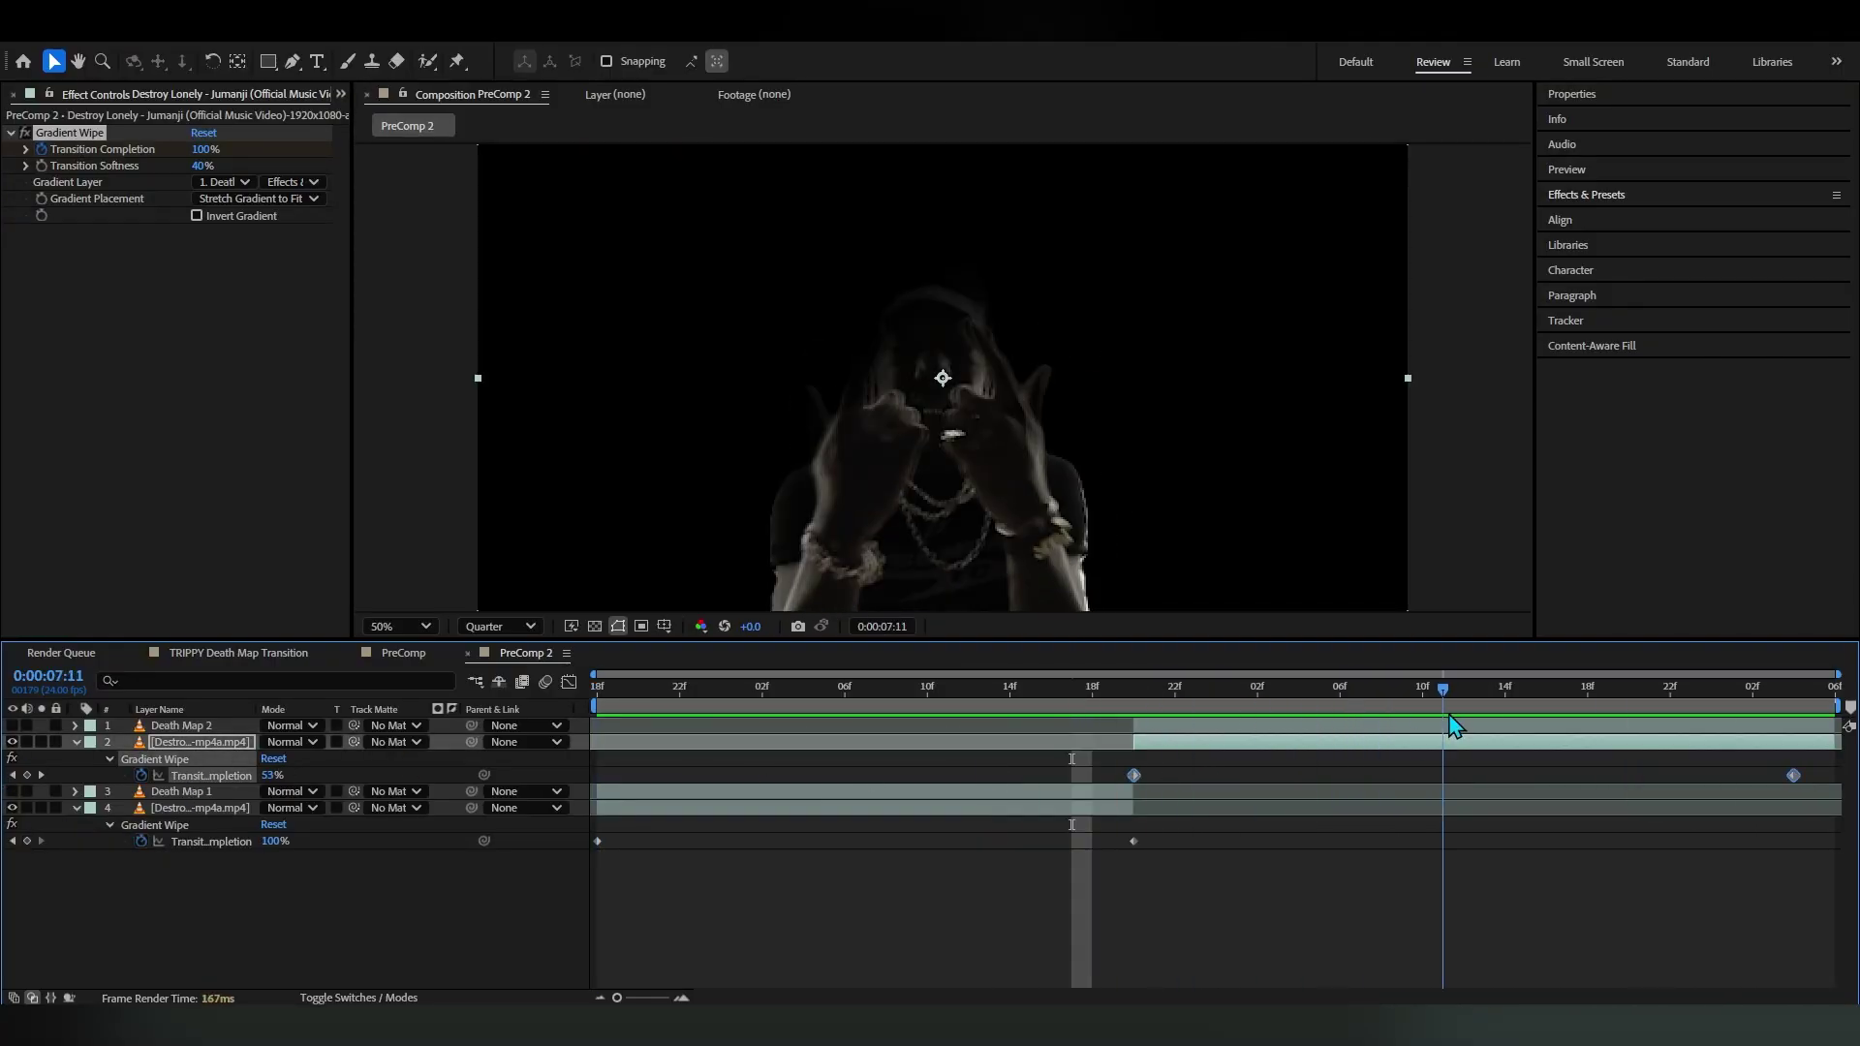
pyautogui.press('F9')
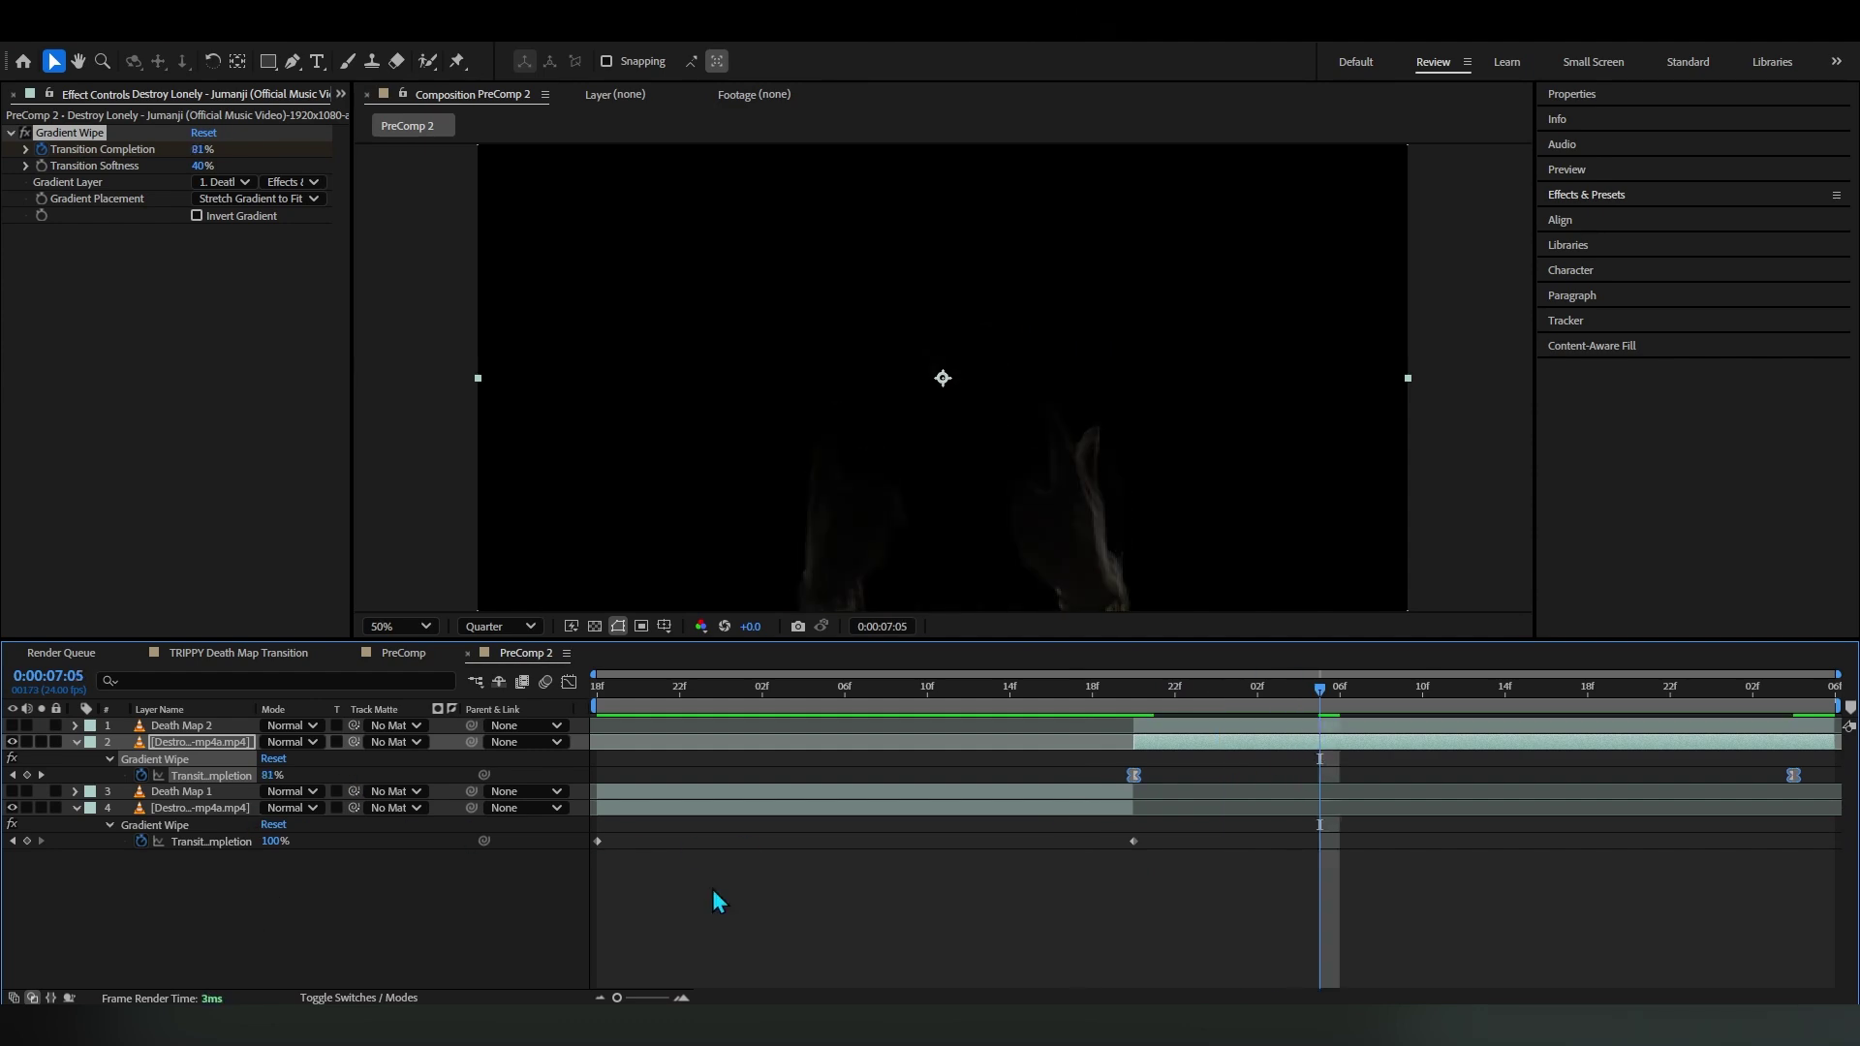
pyautogui.click(569, 682)
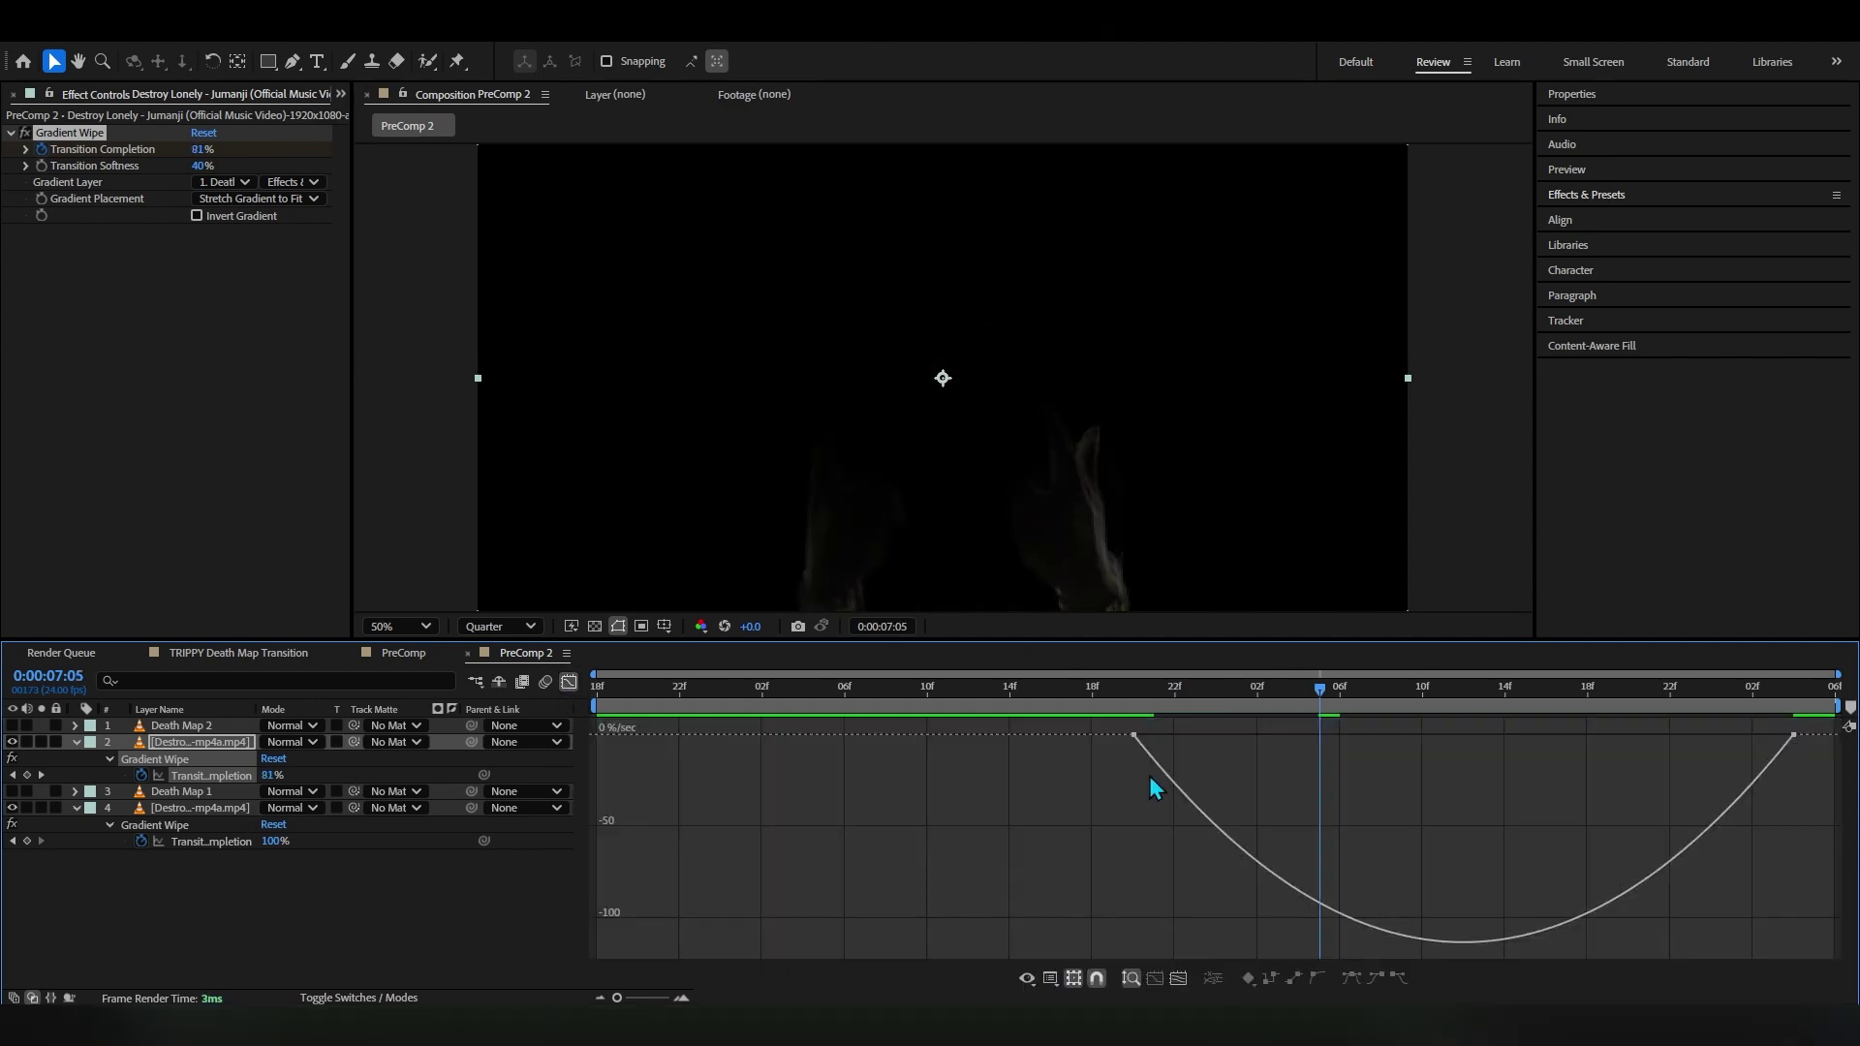
pyautogui.click(1049, 978)
pyautogui.click(1080, 768)
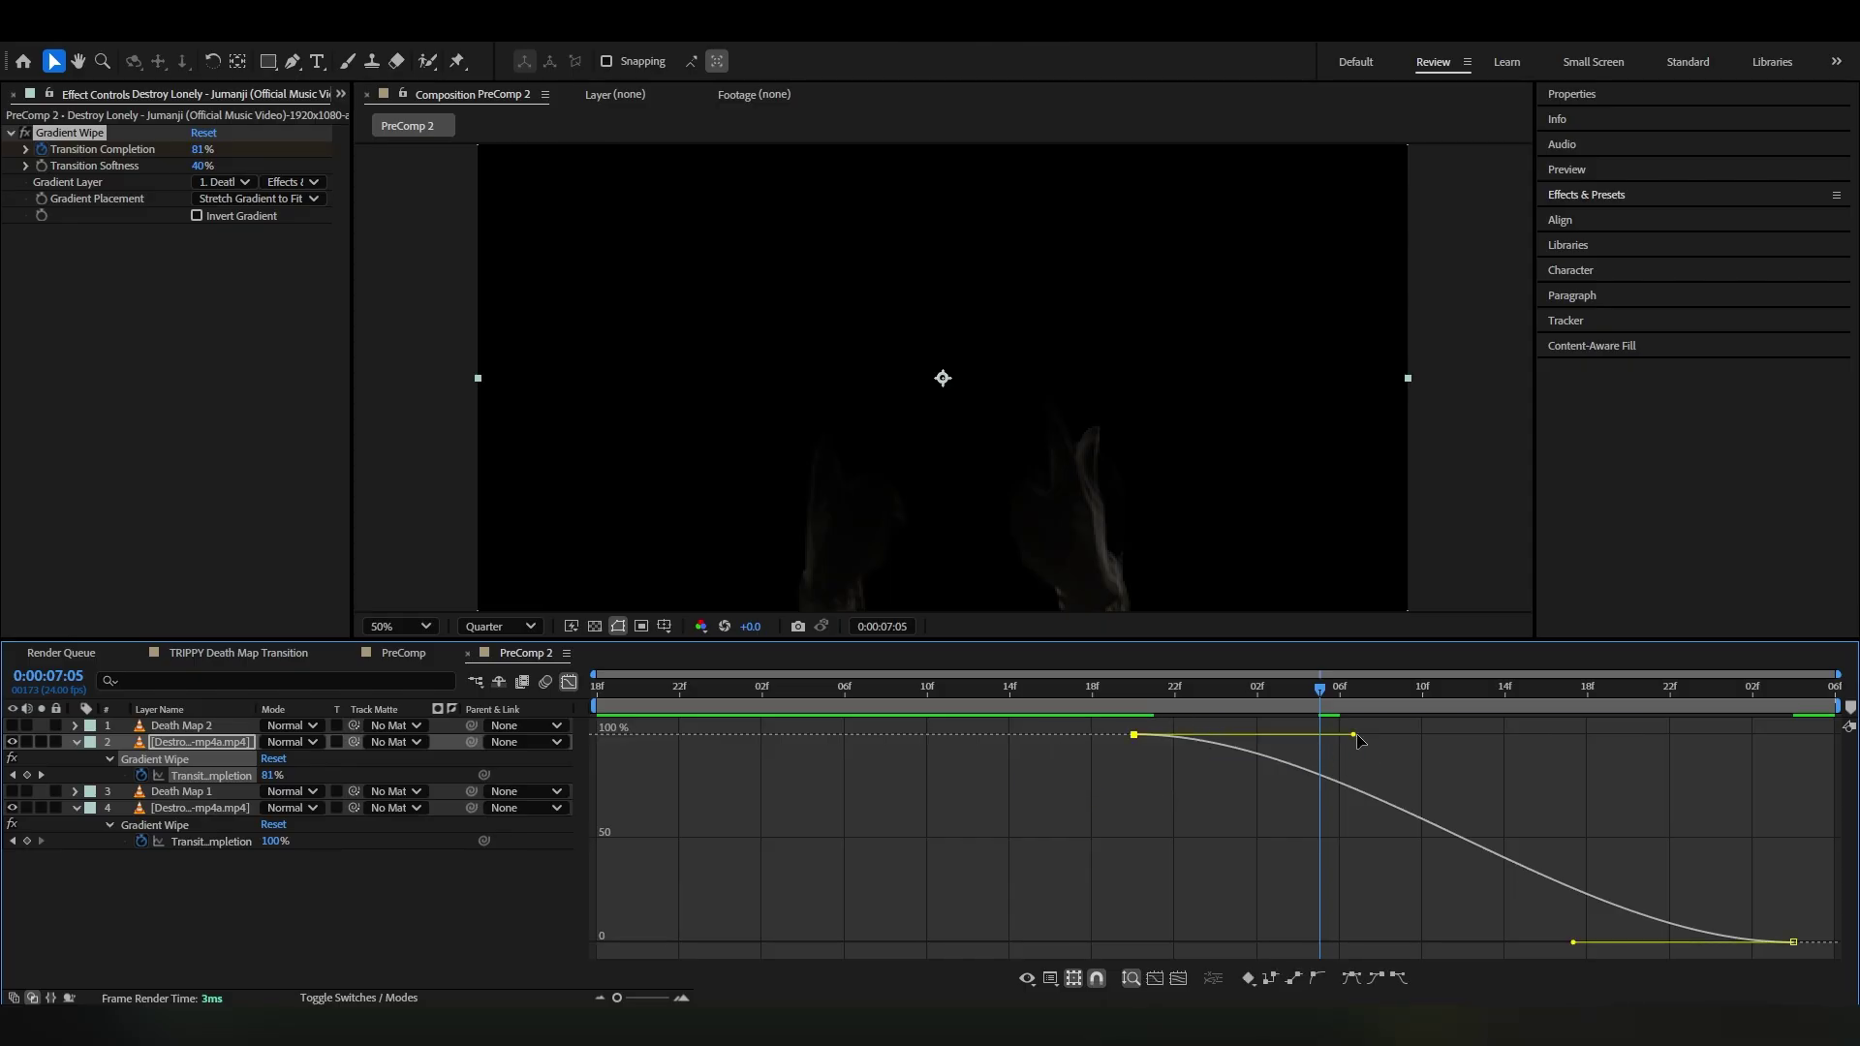
# Reshape layer 2's Transition Completion curve so it falls steeply right after the first keyframe and eases into the last
pyautogui.moveTo(1357, 738); pyautogui.dragTo(1135, 839)
pyautogui.click(1129, 705)
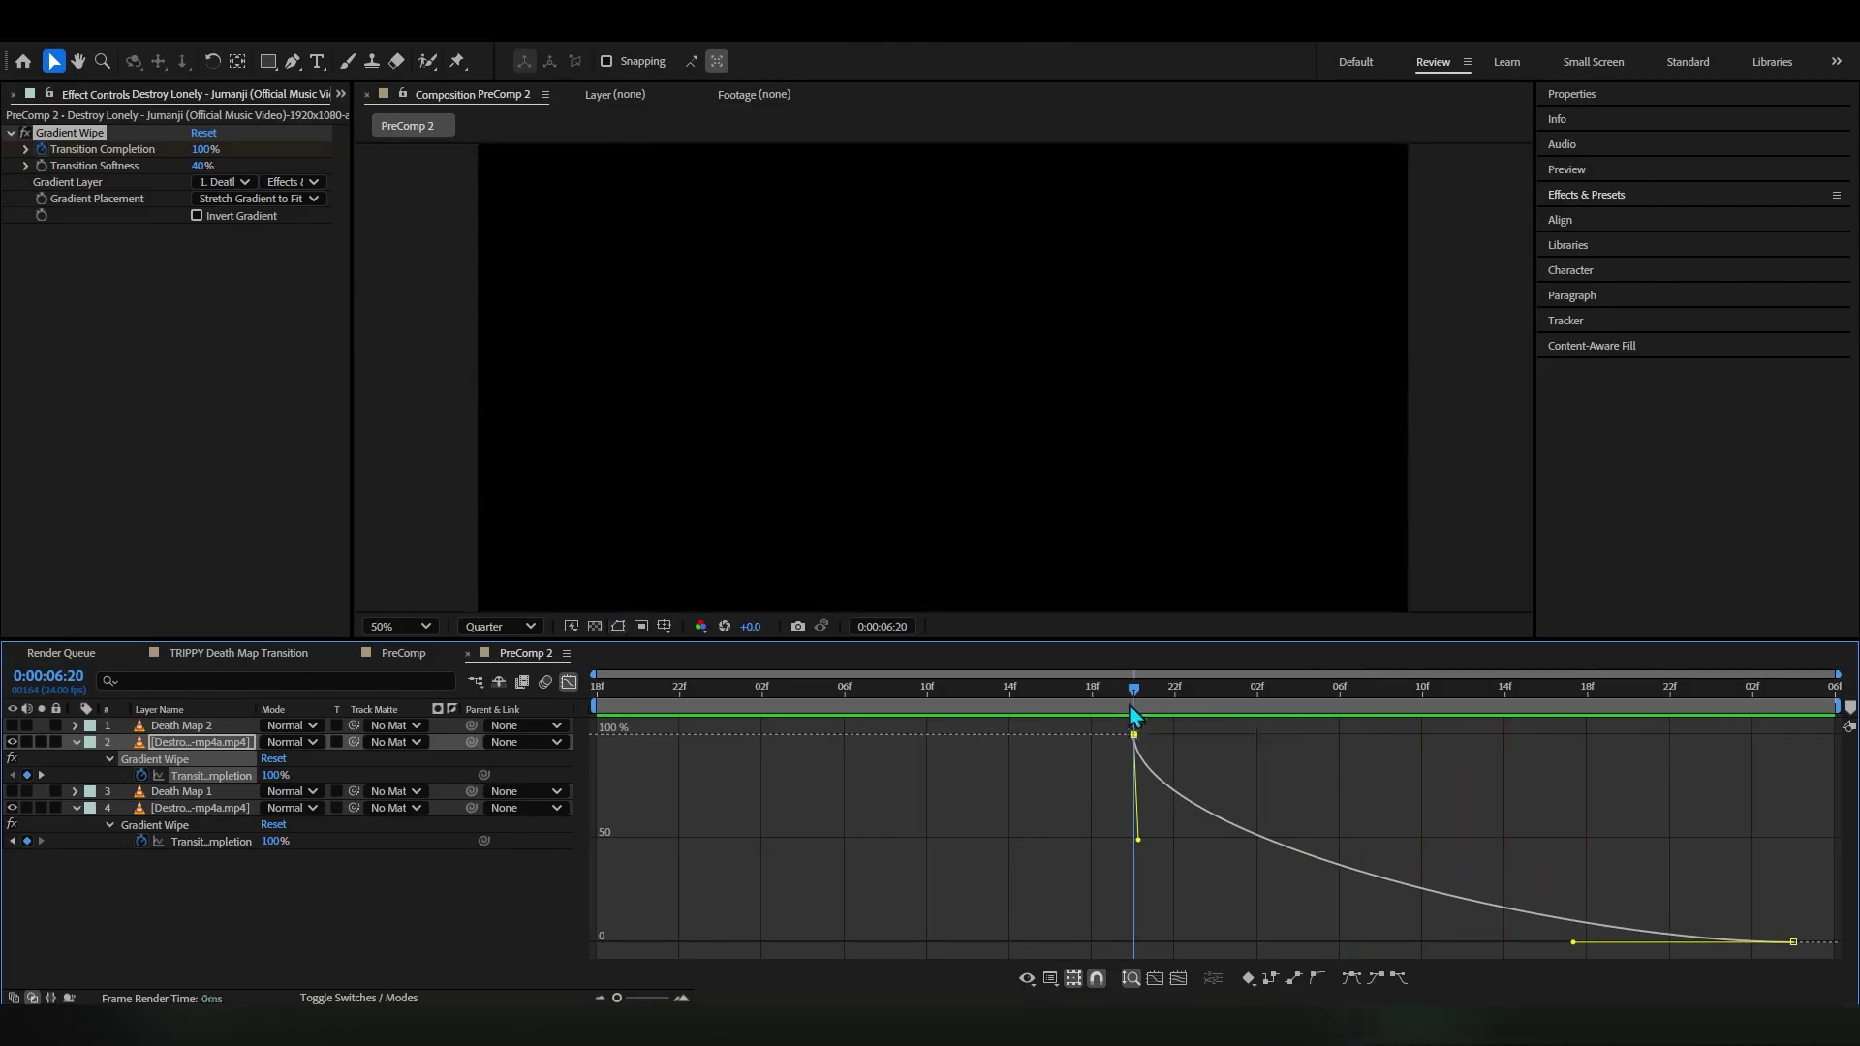
pyautogui.moveTo(1130, 705); pyautogui.dragTo(1380, 705)
pyautogui.moveTo(1139, 839); pyautogui.dragTo(1189, 889)
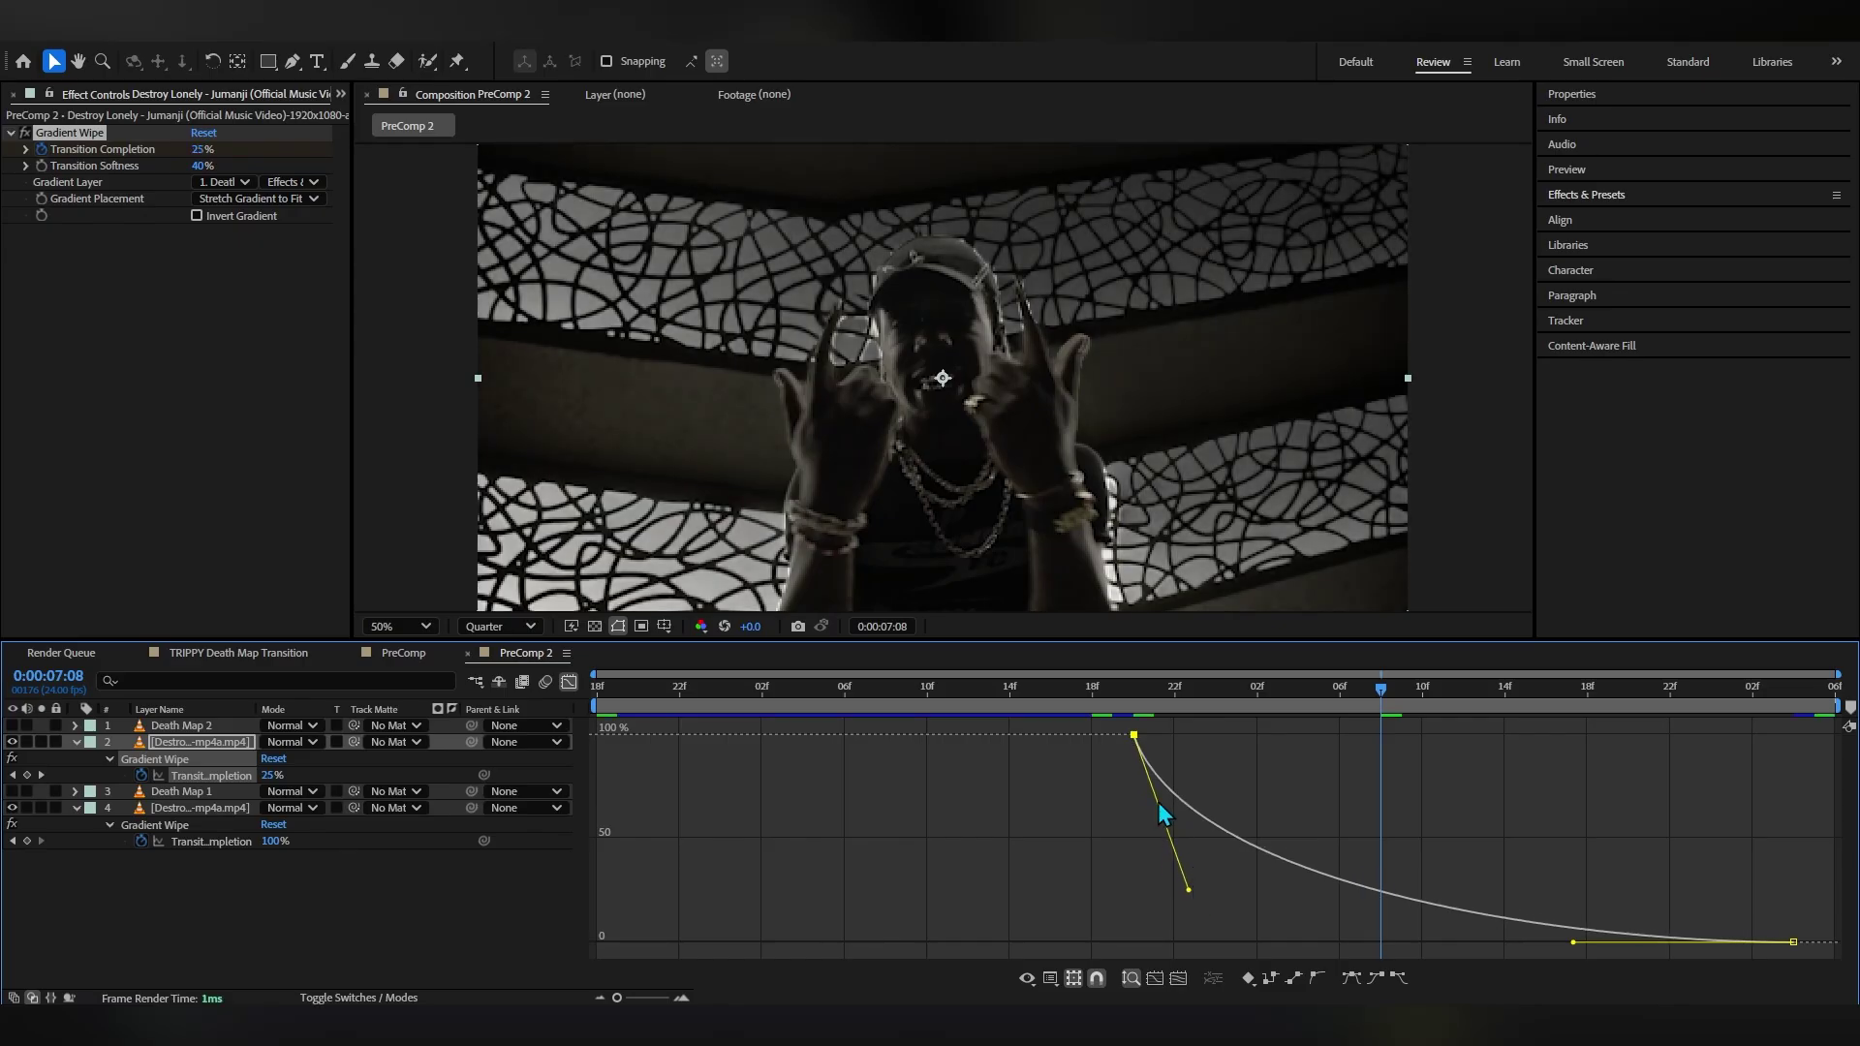
pyautogui.moveTo(1134, 705); pyautogui.dragTo(1154, 705)
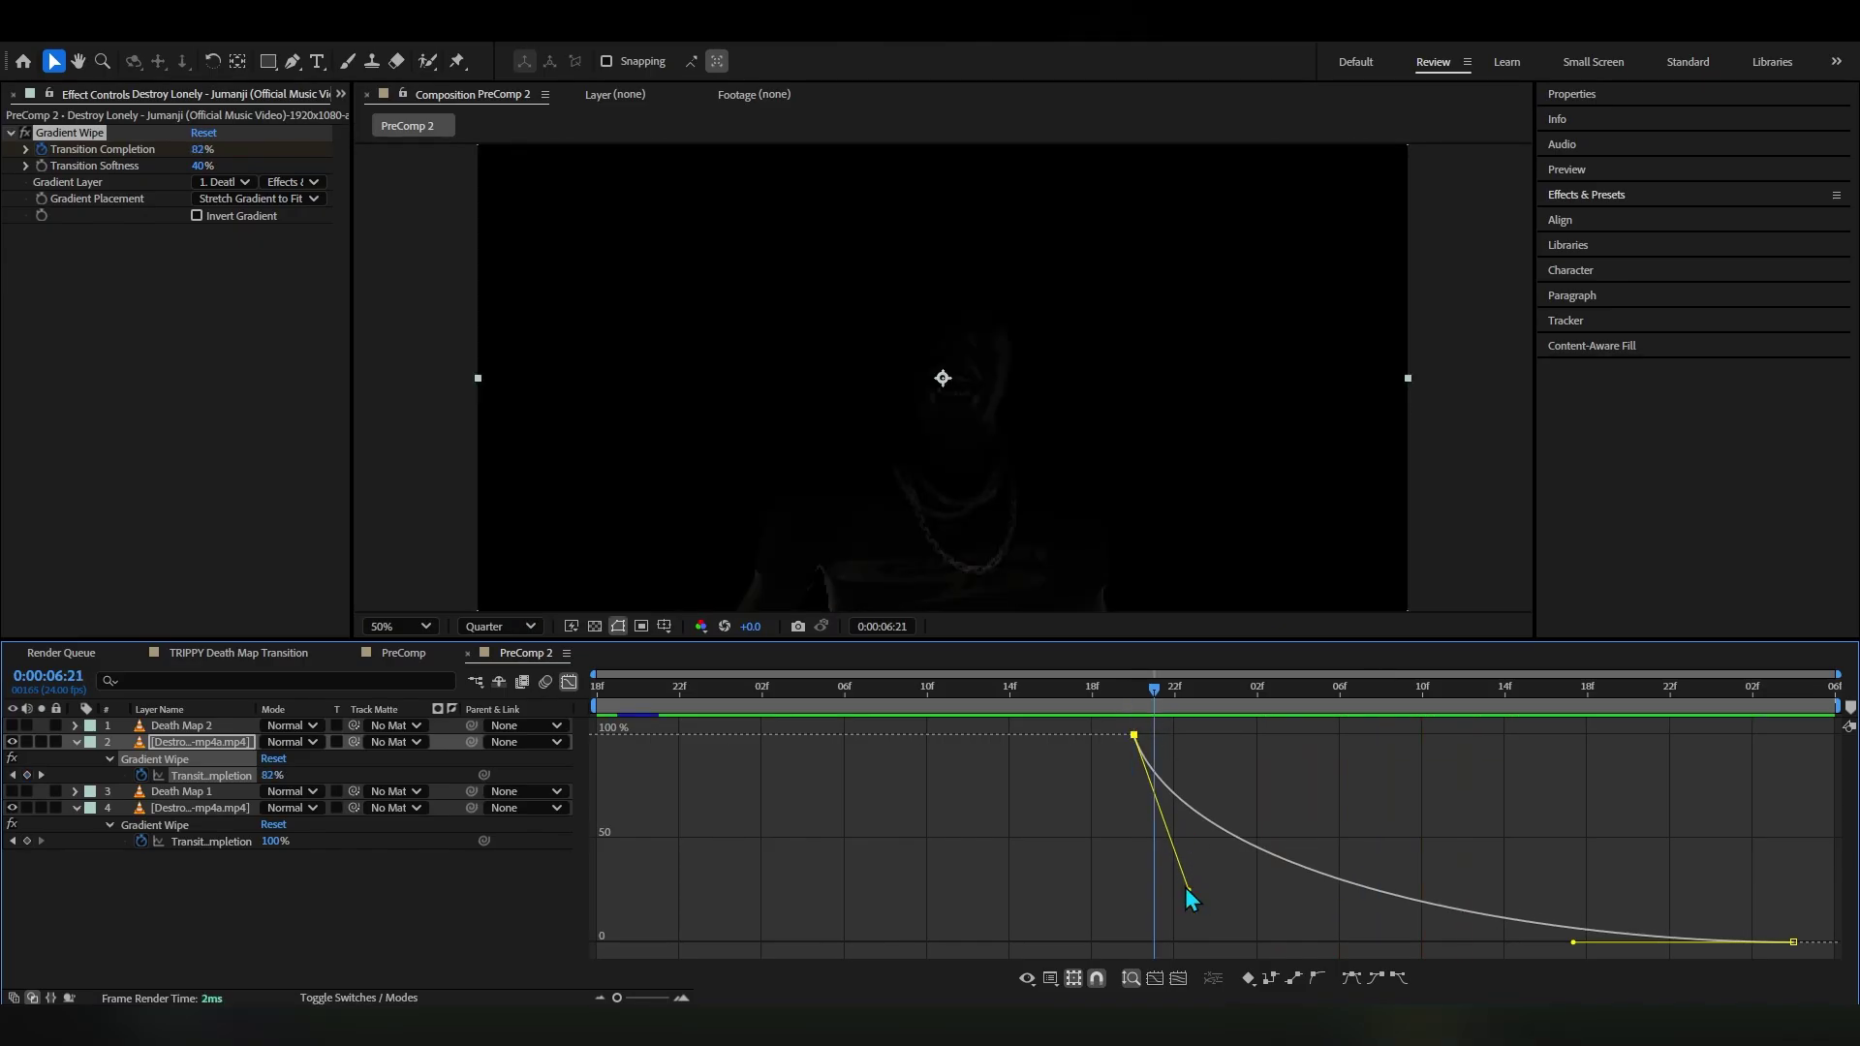
pyautogui.moveTo(1191, 890); pyautogui.dragTo(1152, 808)
# Close the Graph Editor and play back the transition between the two clips
pyautogui.press('space')
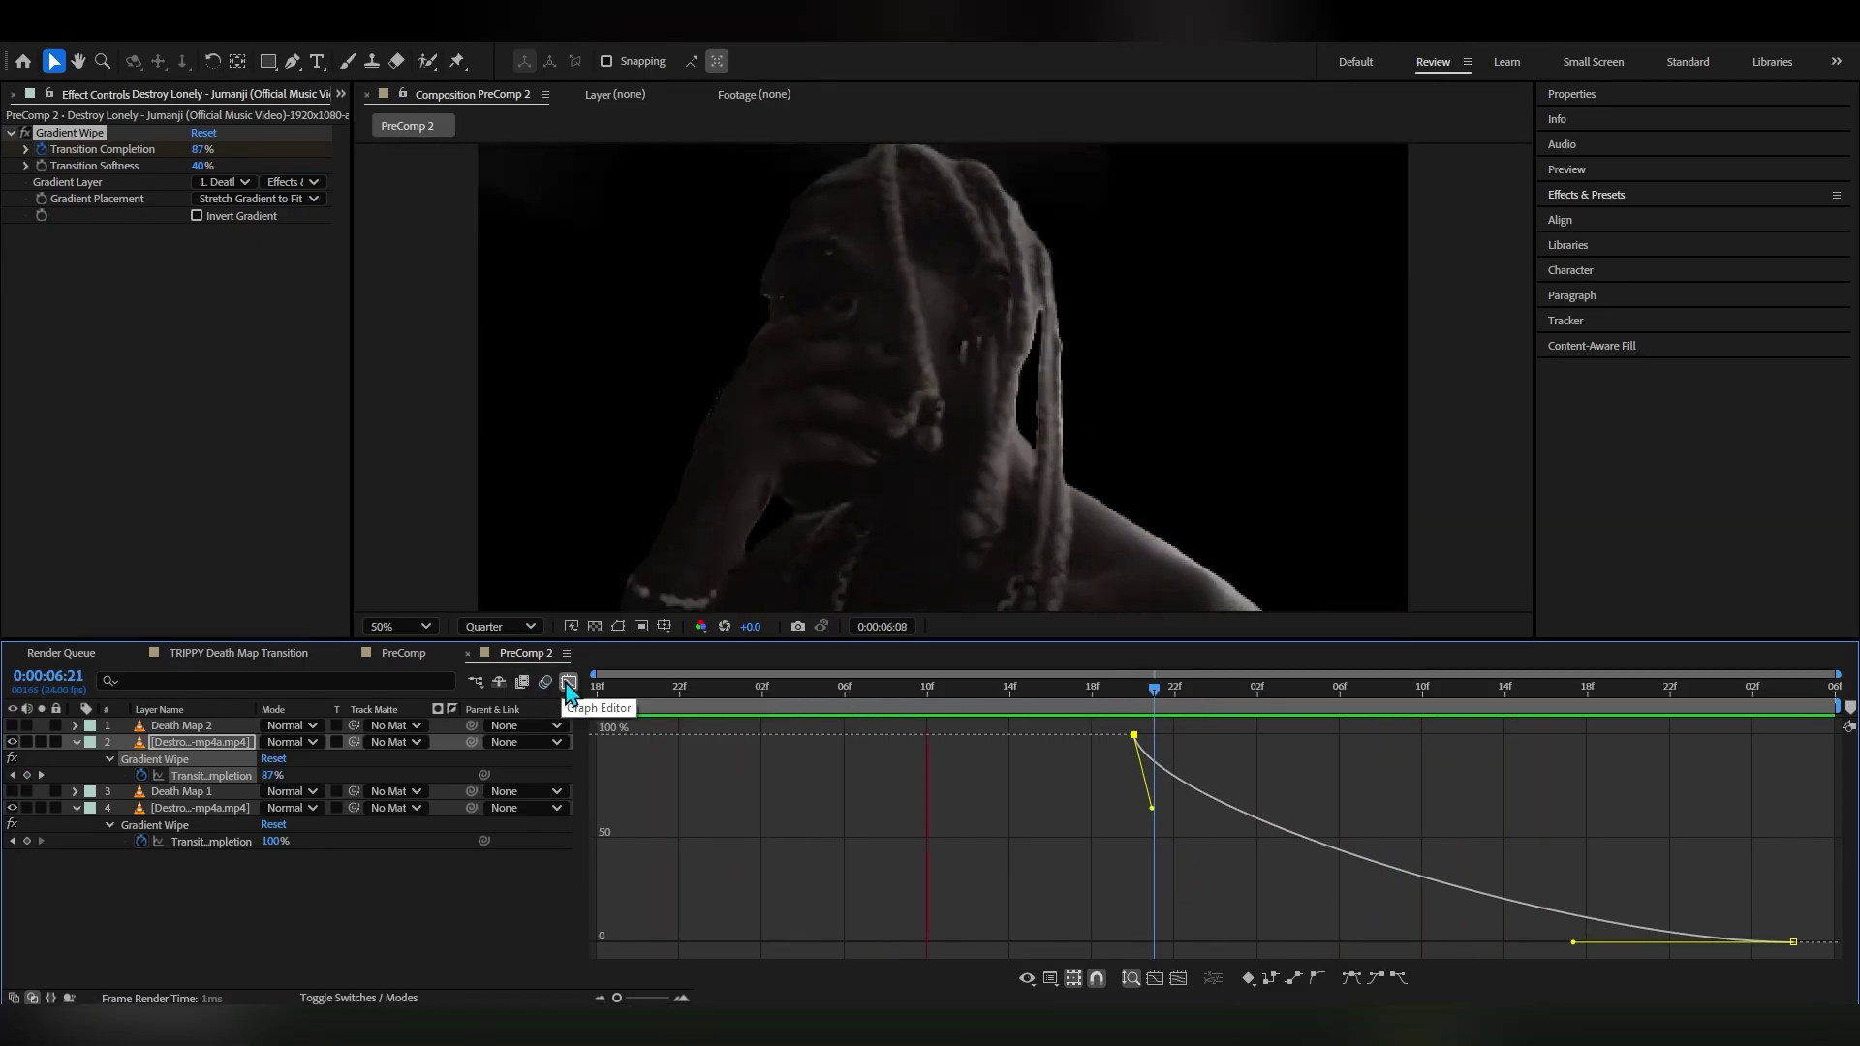
pyautogui.click(569, 682)
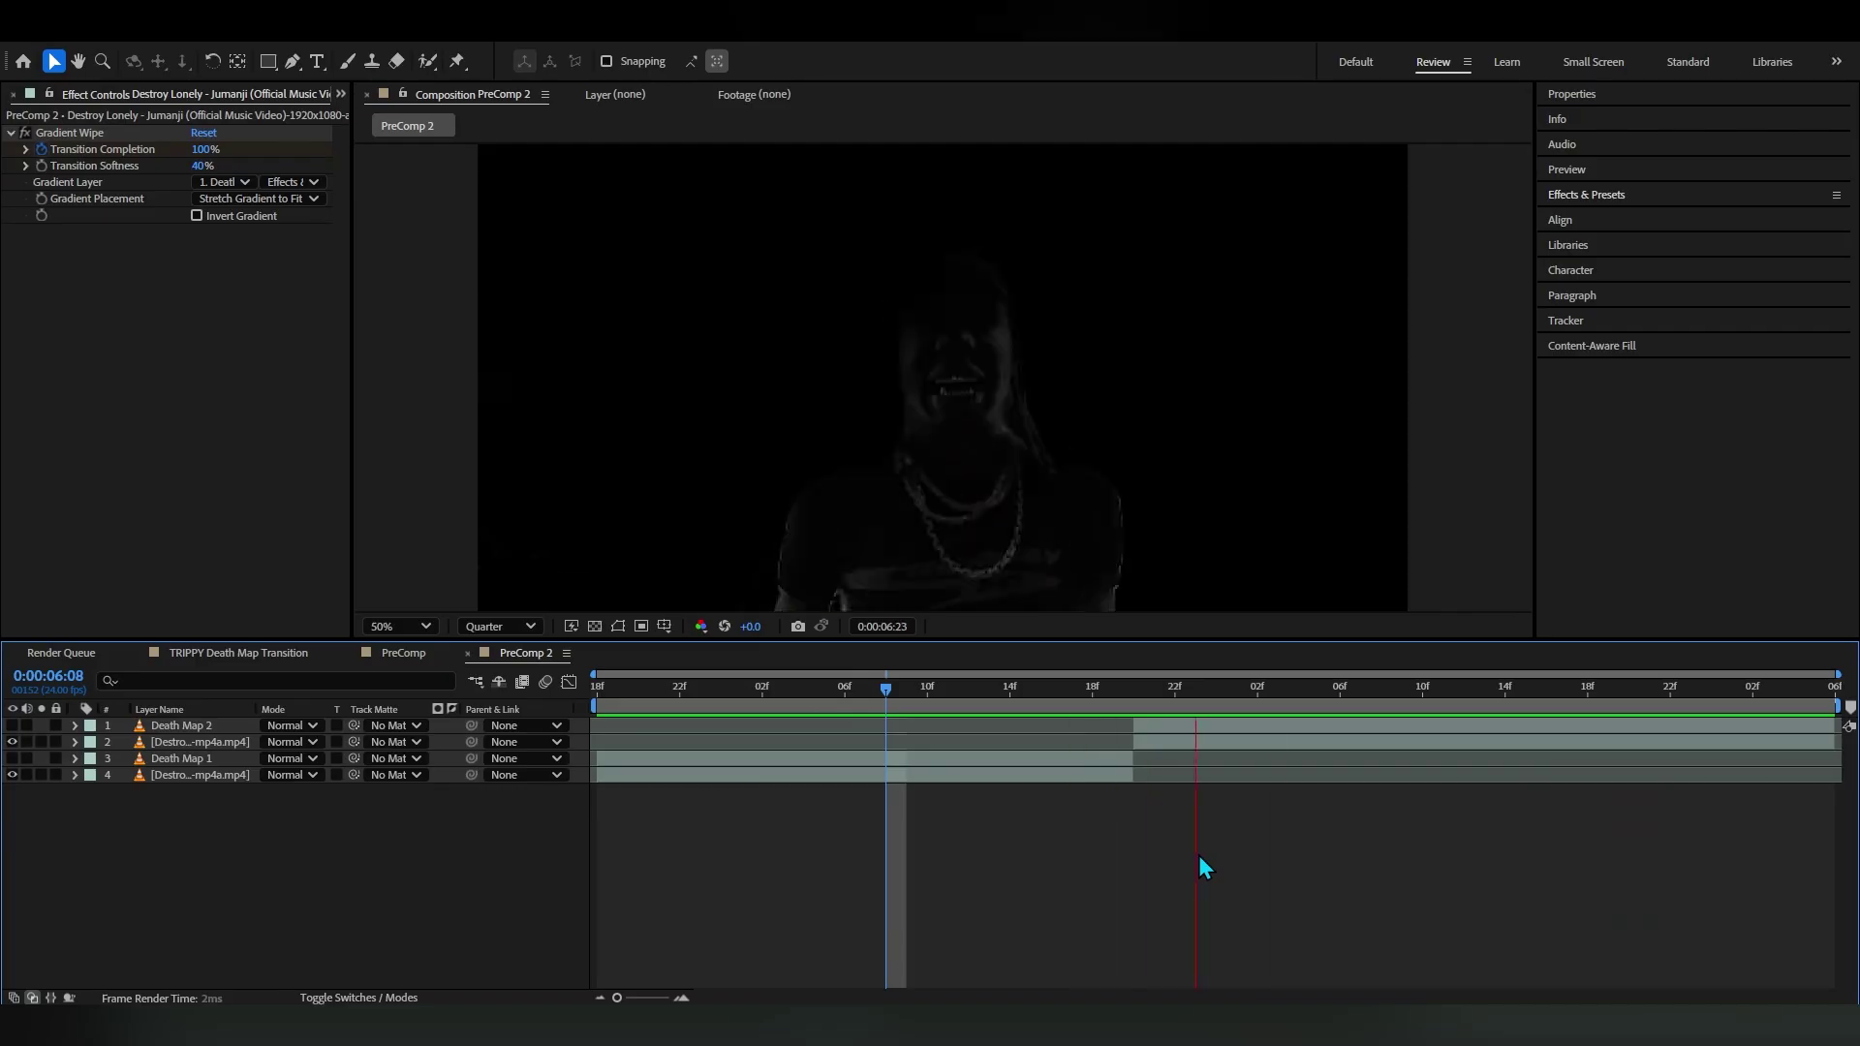
pyautogui.press('space')
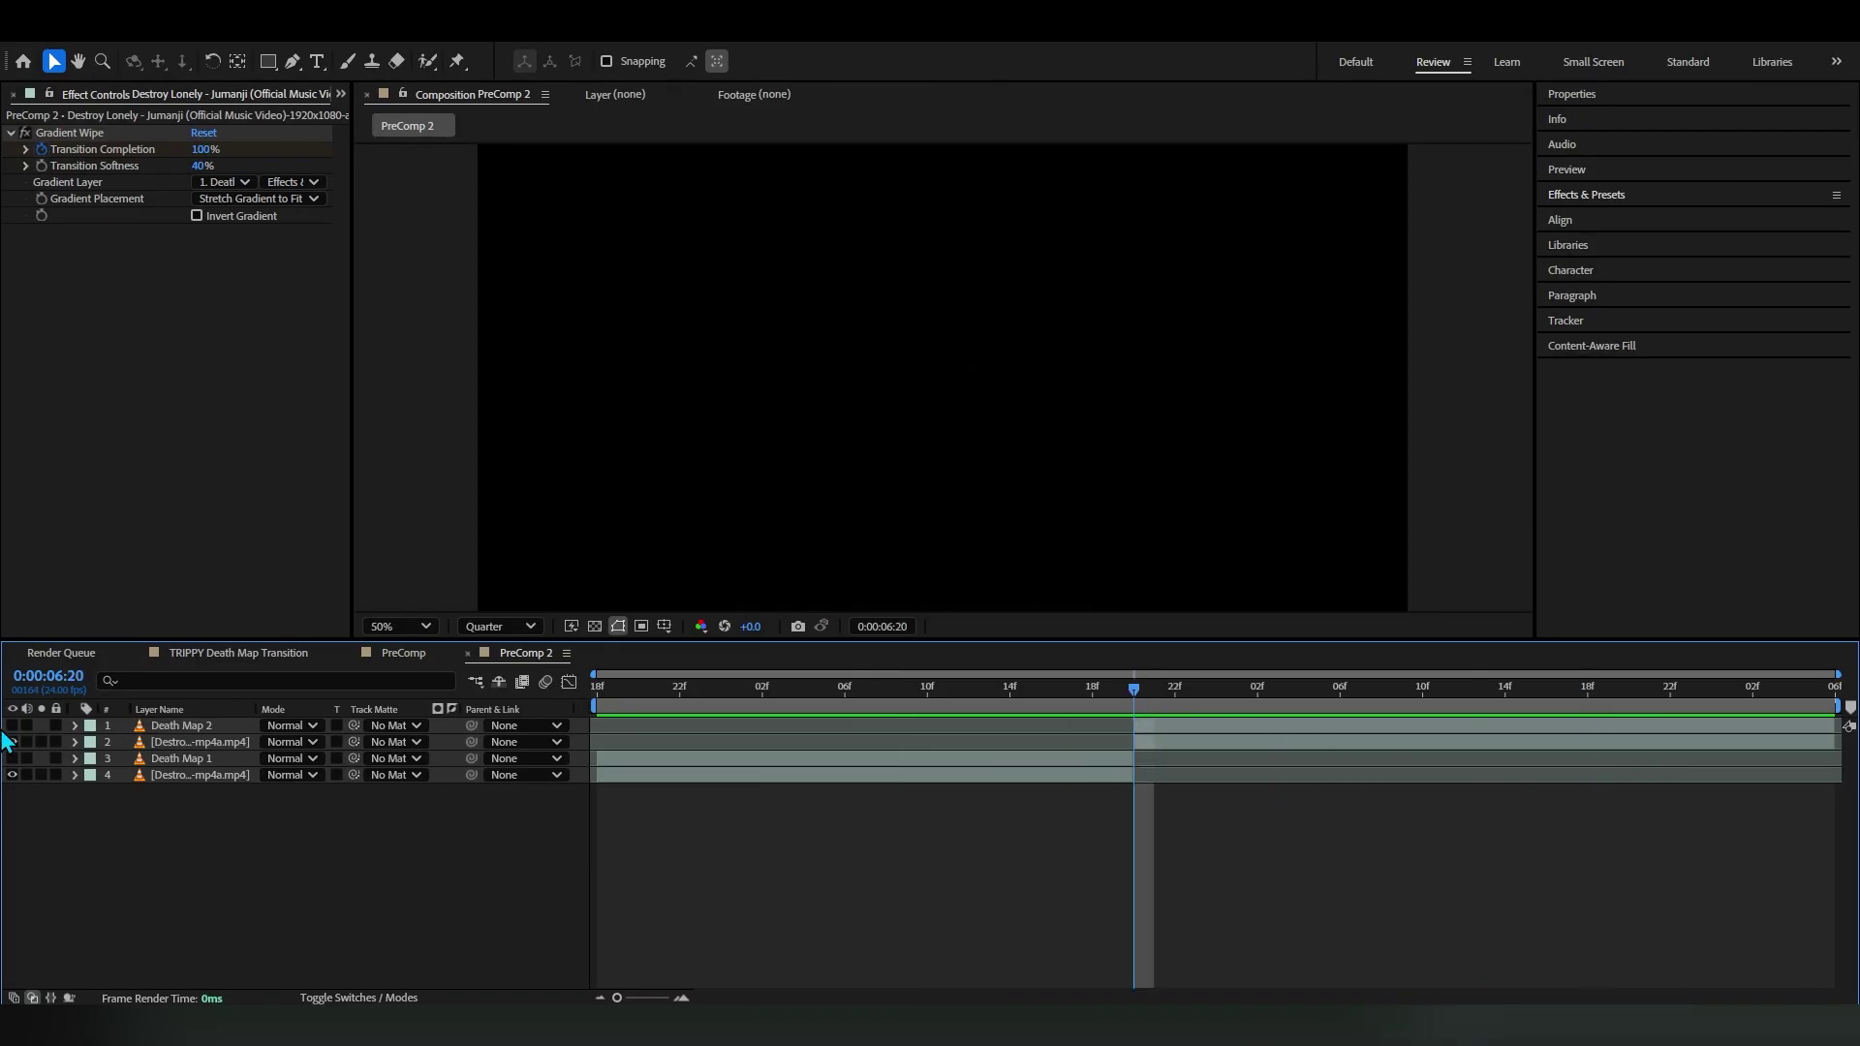
# Make the Death Map 1 and Death Map 2 layers visible again and select Death Map 1 at 0:00:06:06
pyautogui.moveTo(12, 741); pyautogui.dragTo(18, 770)
pyautogui.click(184, 775)
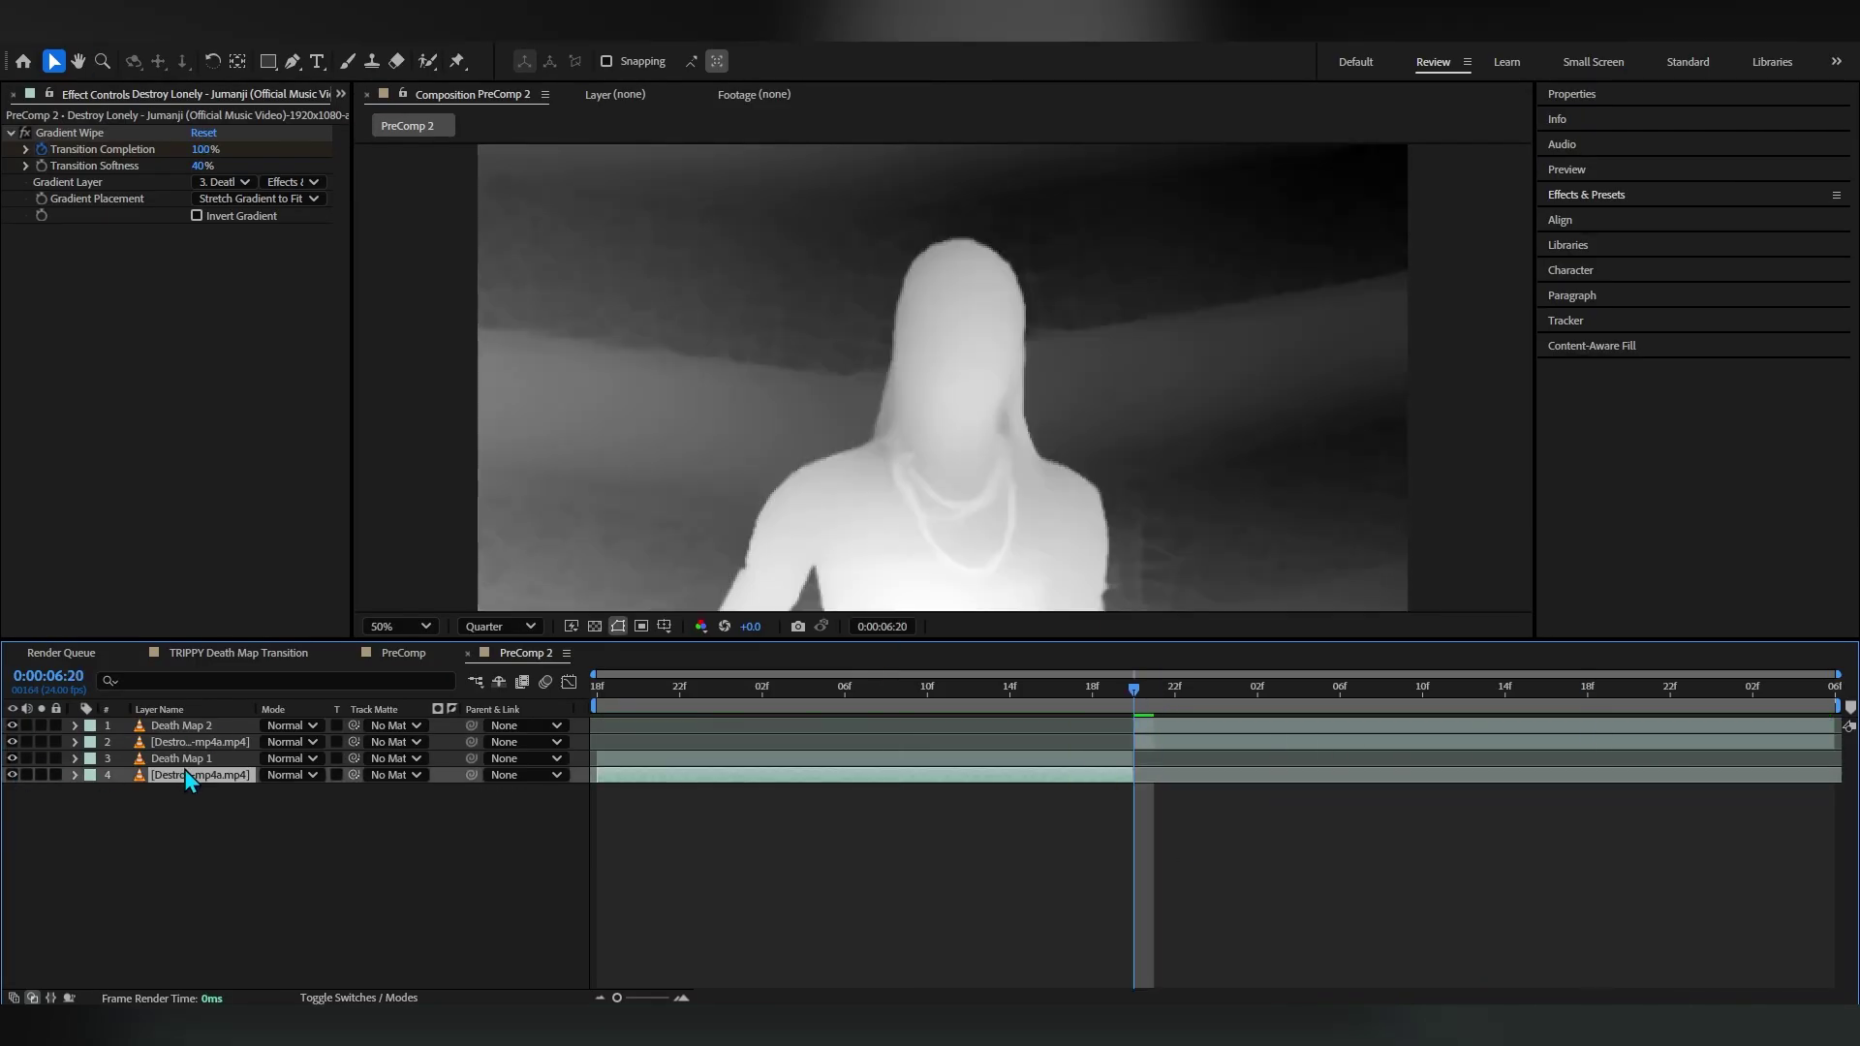
pyautogui.click(189, 742)
pyautogui.click(852, 706)
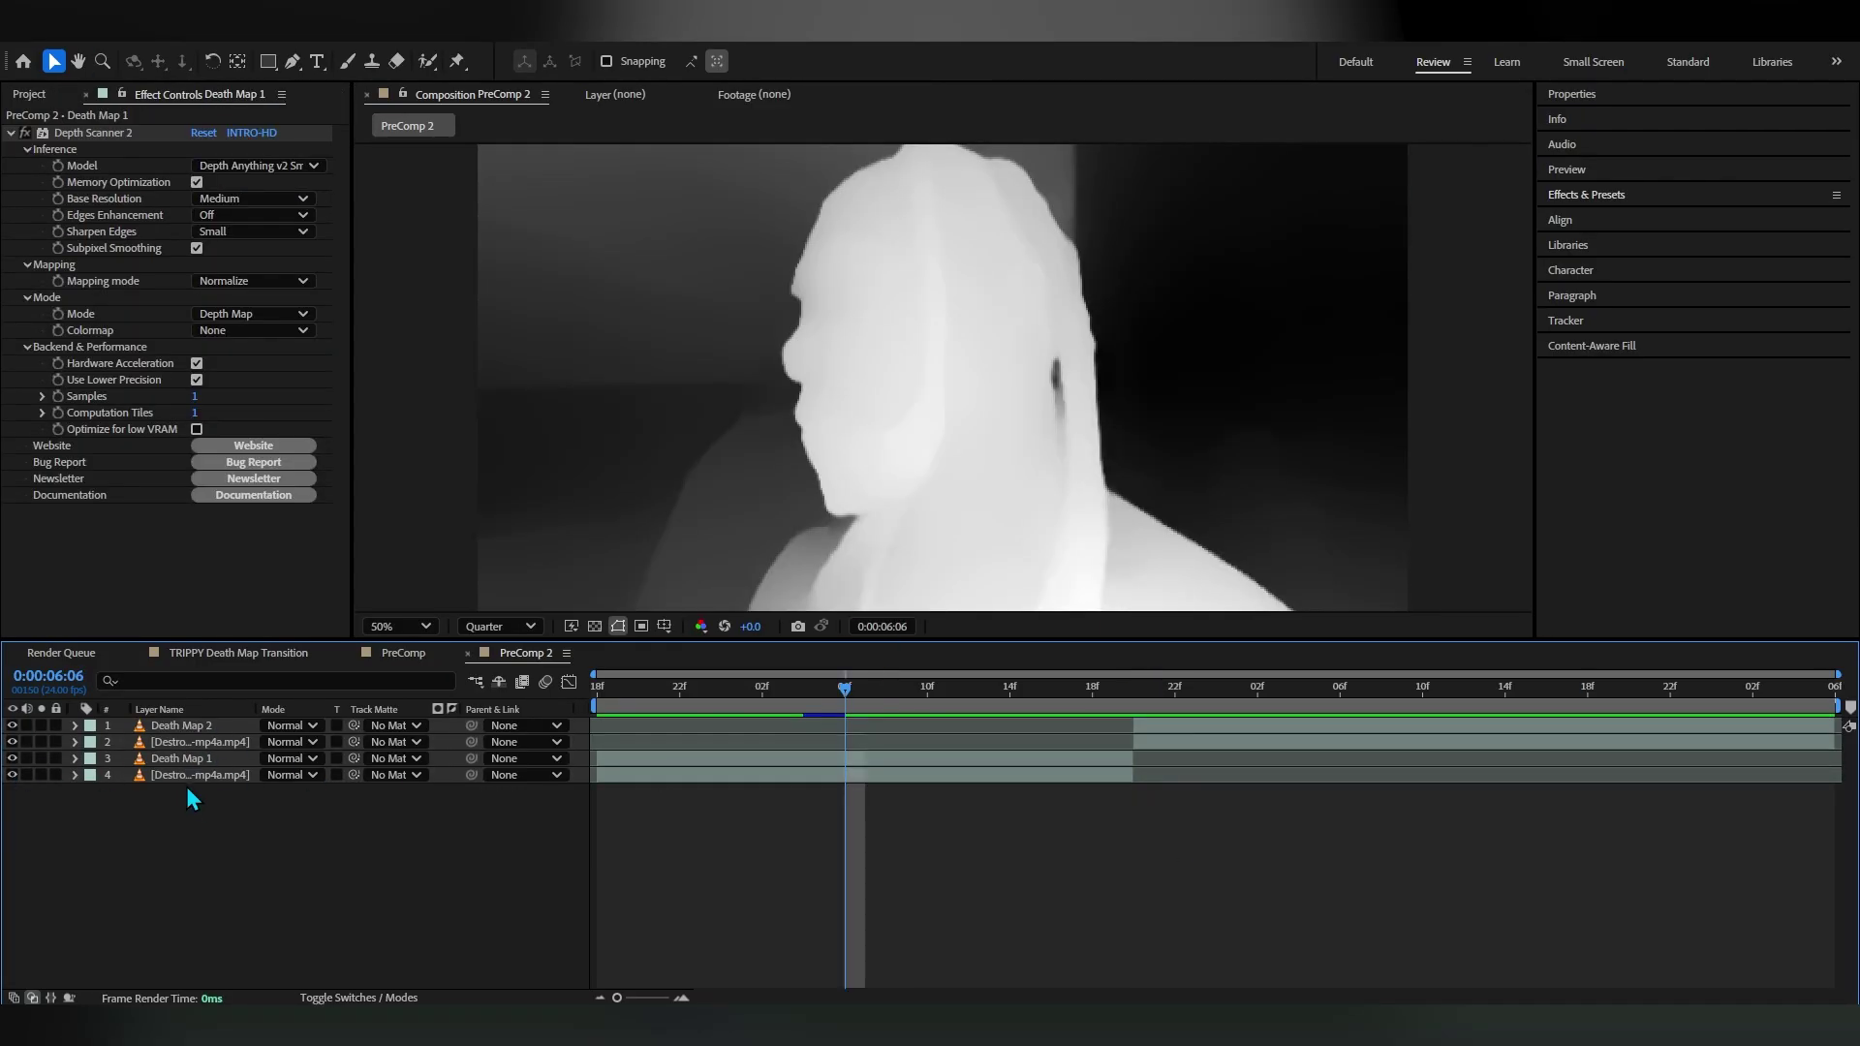
pyautogui.click(182, 759)
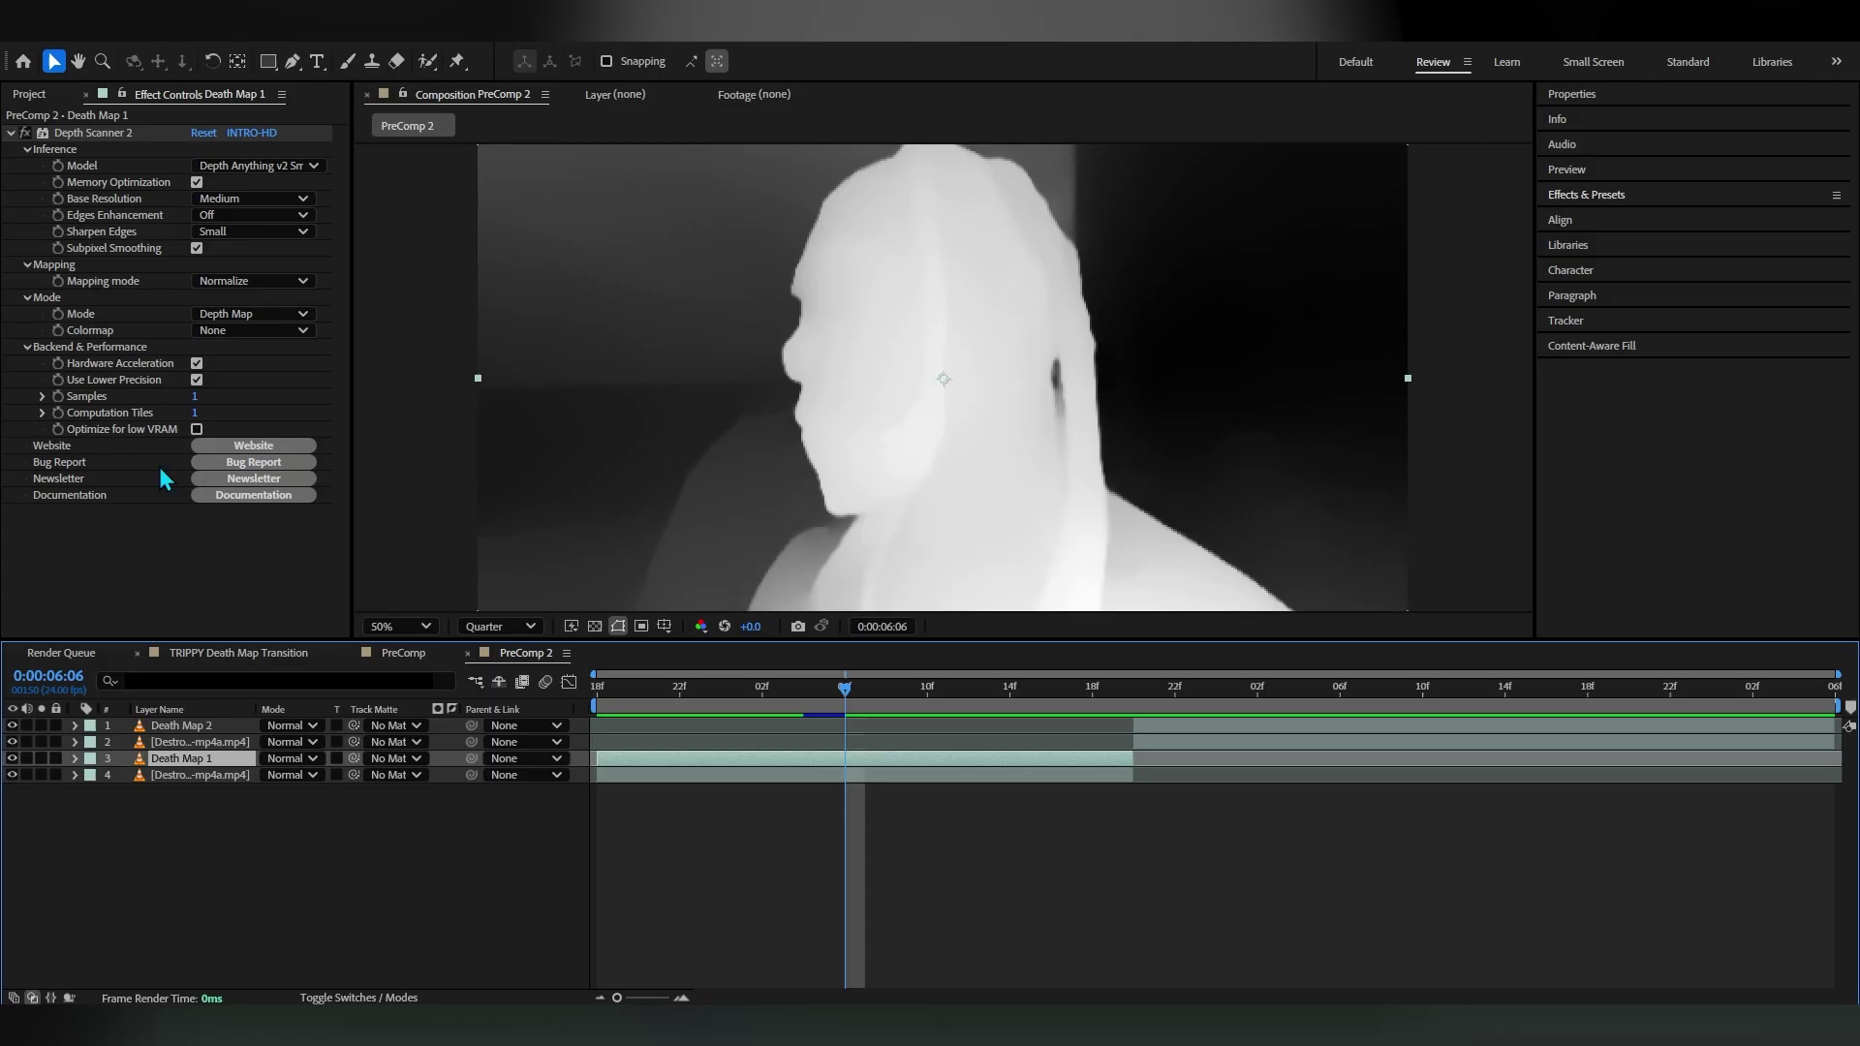
# Set the Depth Scanner 2 Colormap on Death Map 1 to OCEAN and preview it along the first clip
pyautogui.click(97, 133)
pyautogui.click(291, 330)
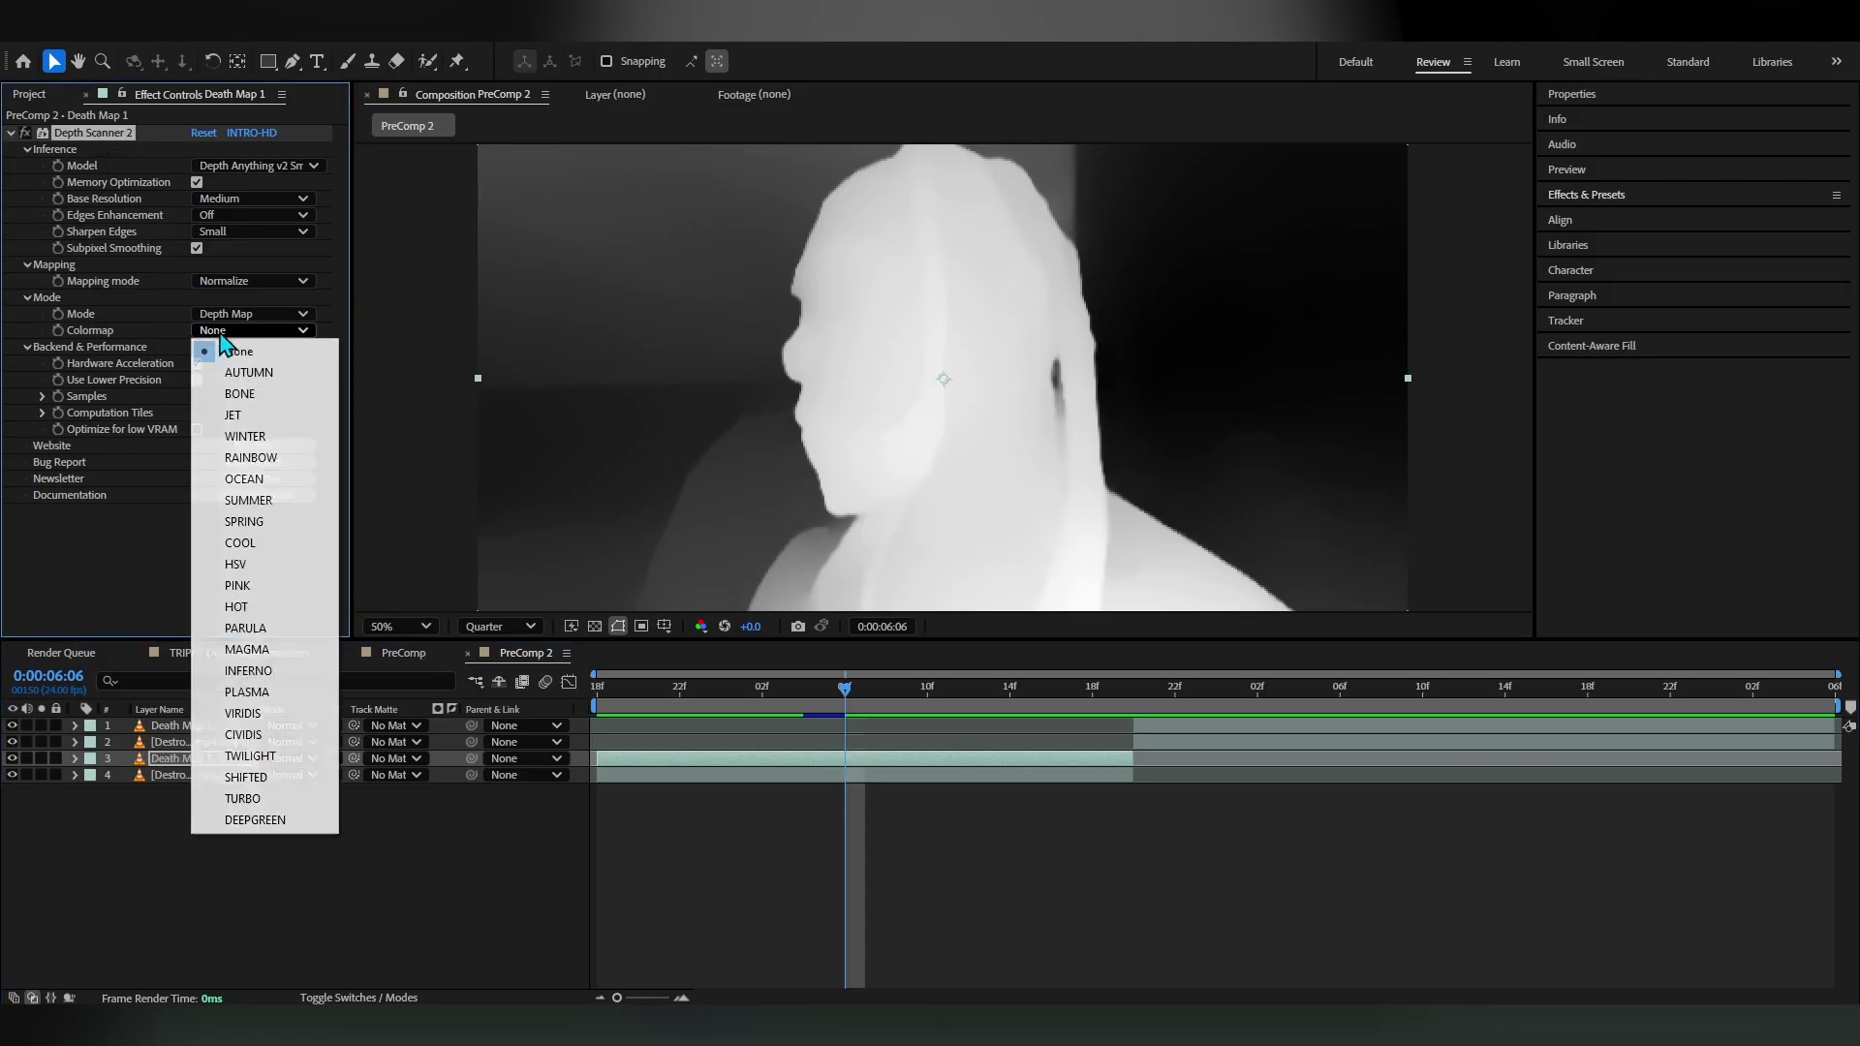
pyautogui.click(263, 480)
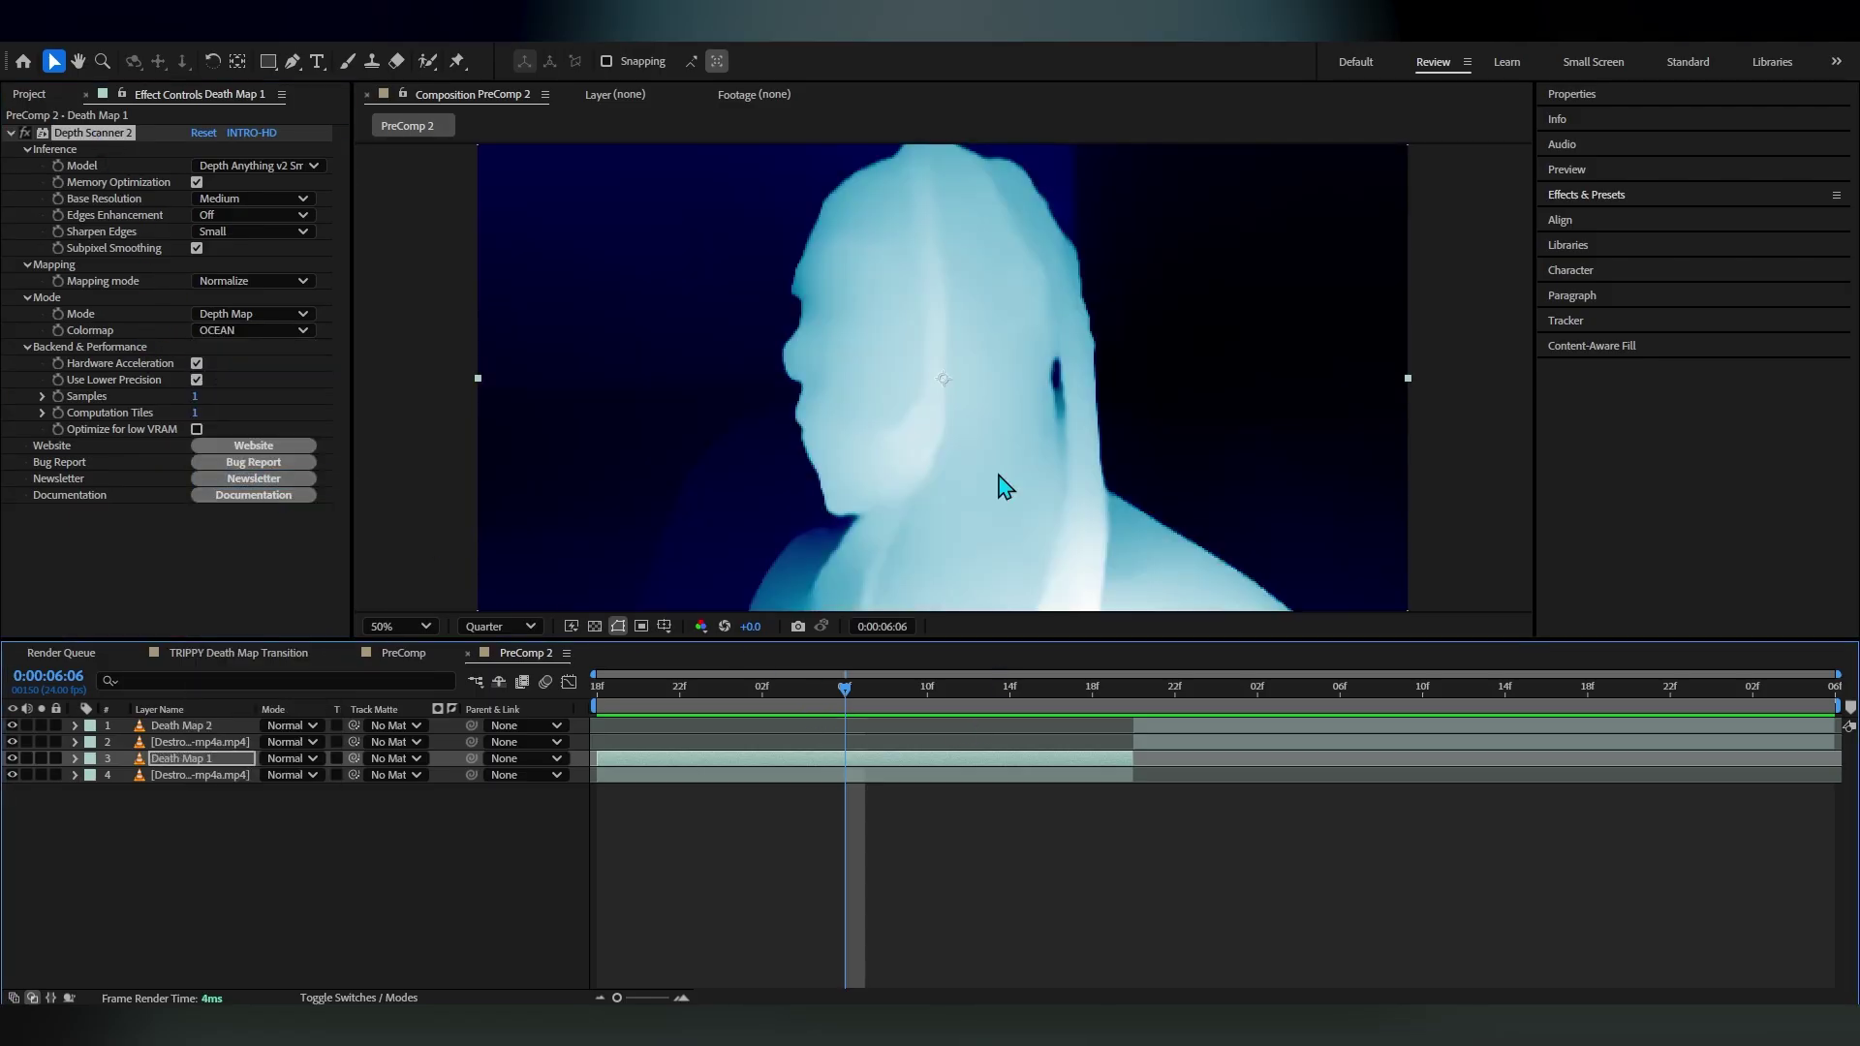
pyautogui.moveTo(877, 715); pyautogui.dragTo(909, 699)
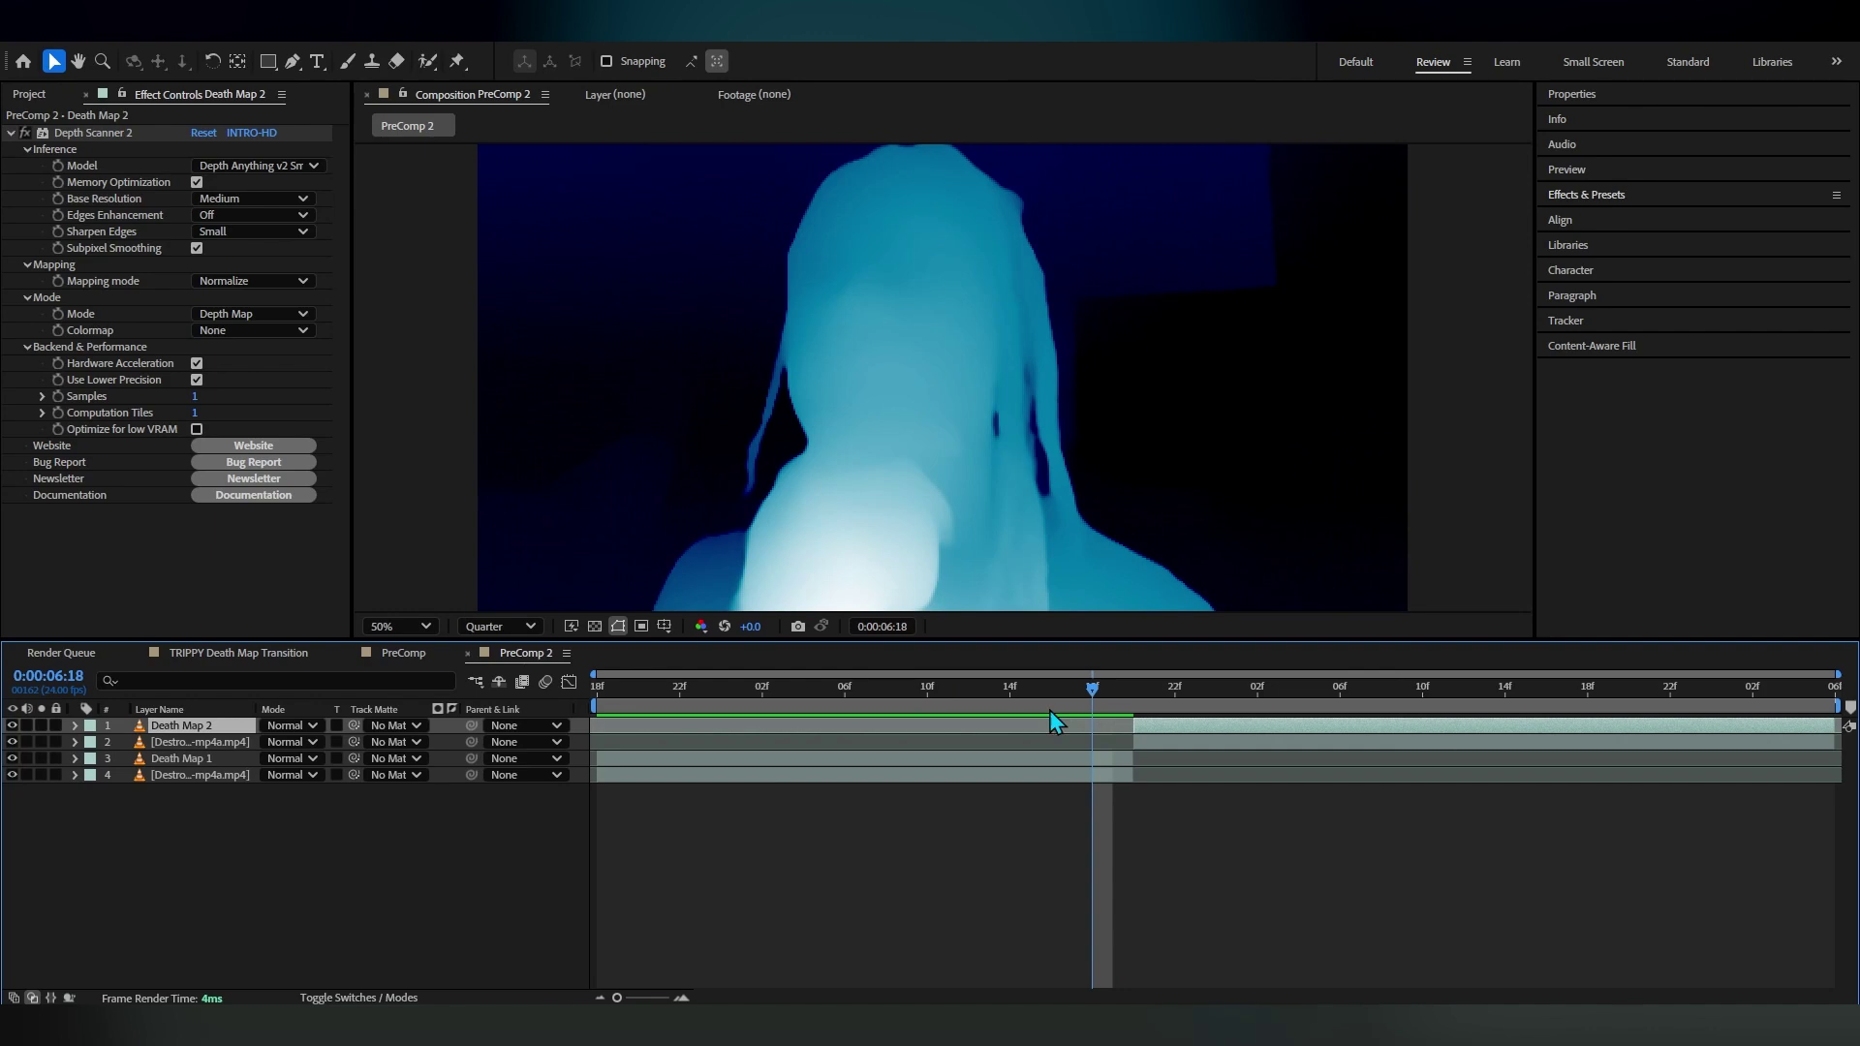
pyautogui.moveTo(1049, 711); pyautogui.dragTo(1068, 773)
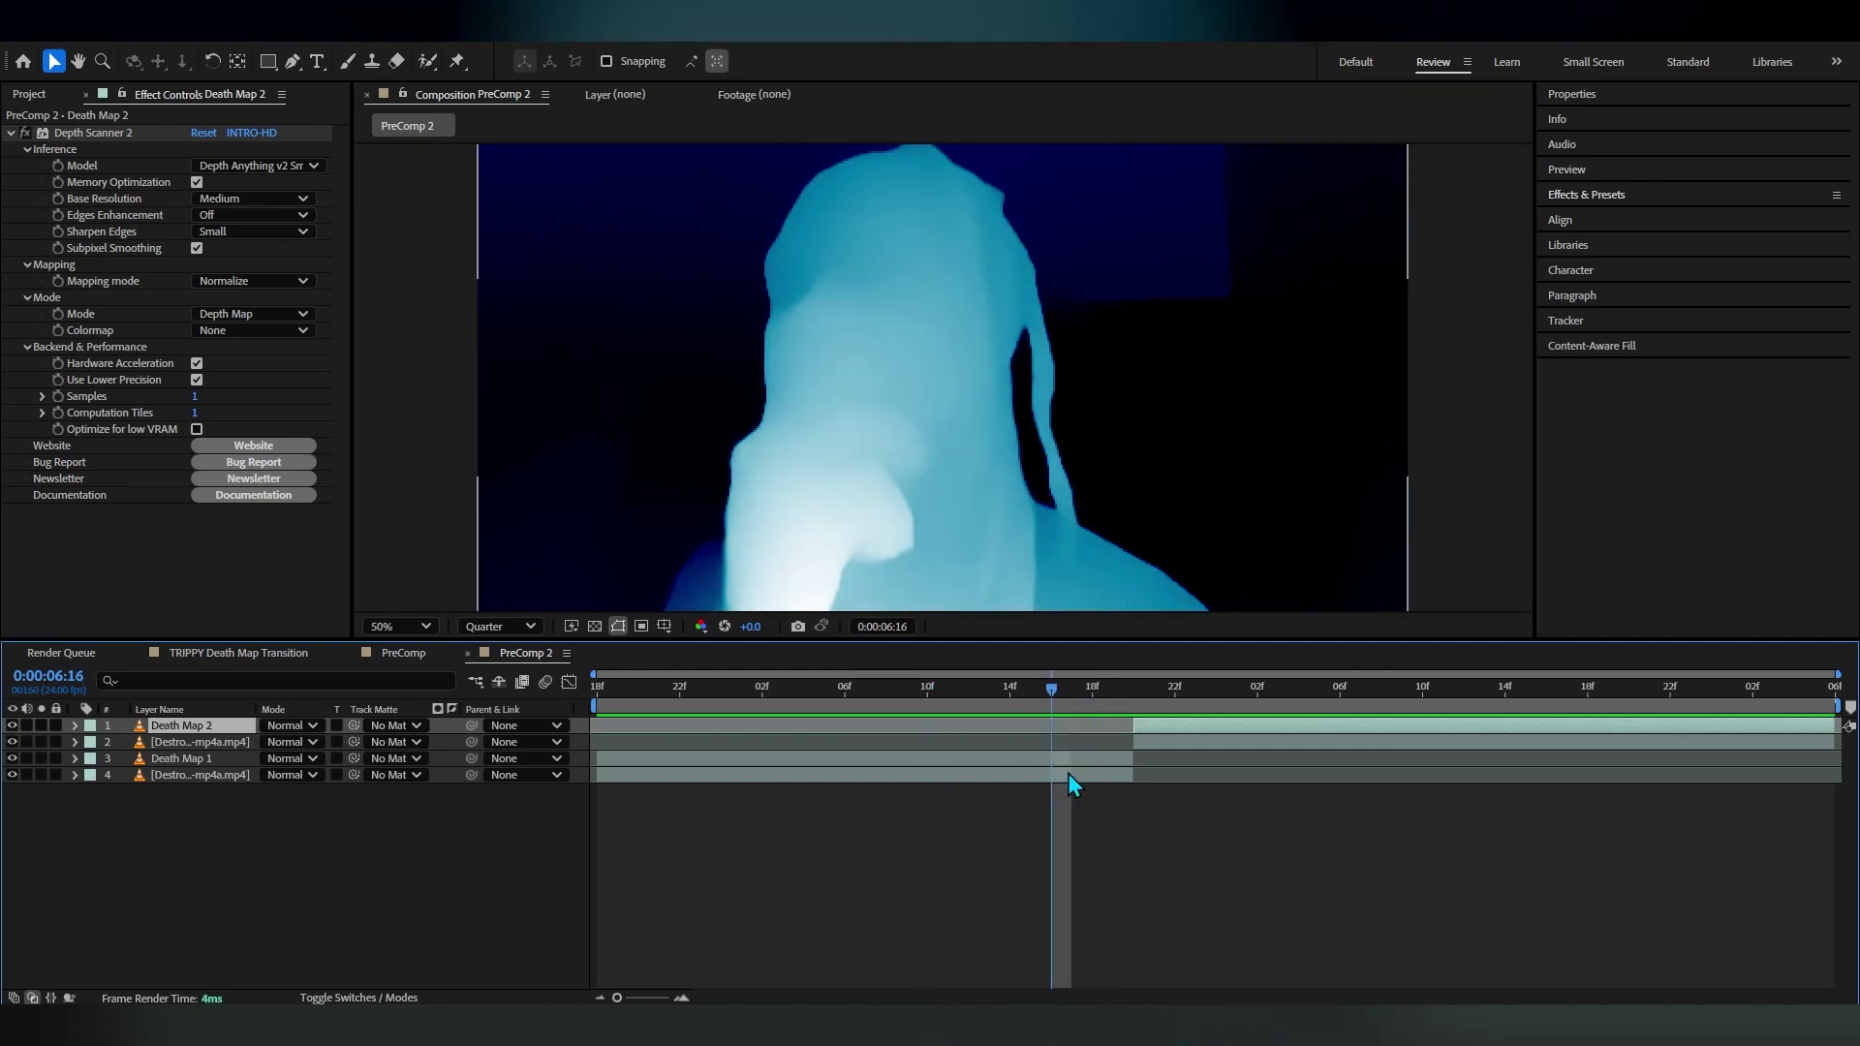
# Try the HSV, HOT and INFERNO colormaps on Death Map 1 and return to OCEAN
pyautogui.click(485, 304)
pyautogui.click(252, 333)
pyautogui.click(238, 564)
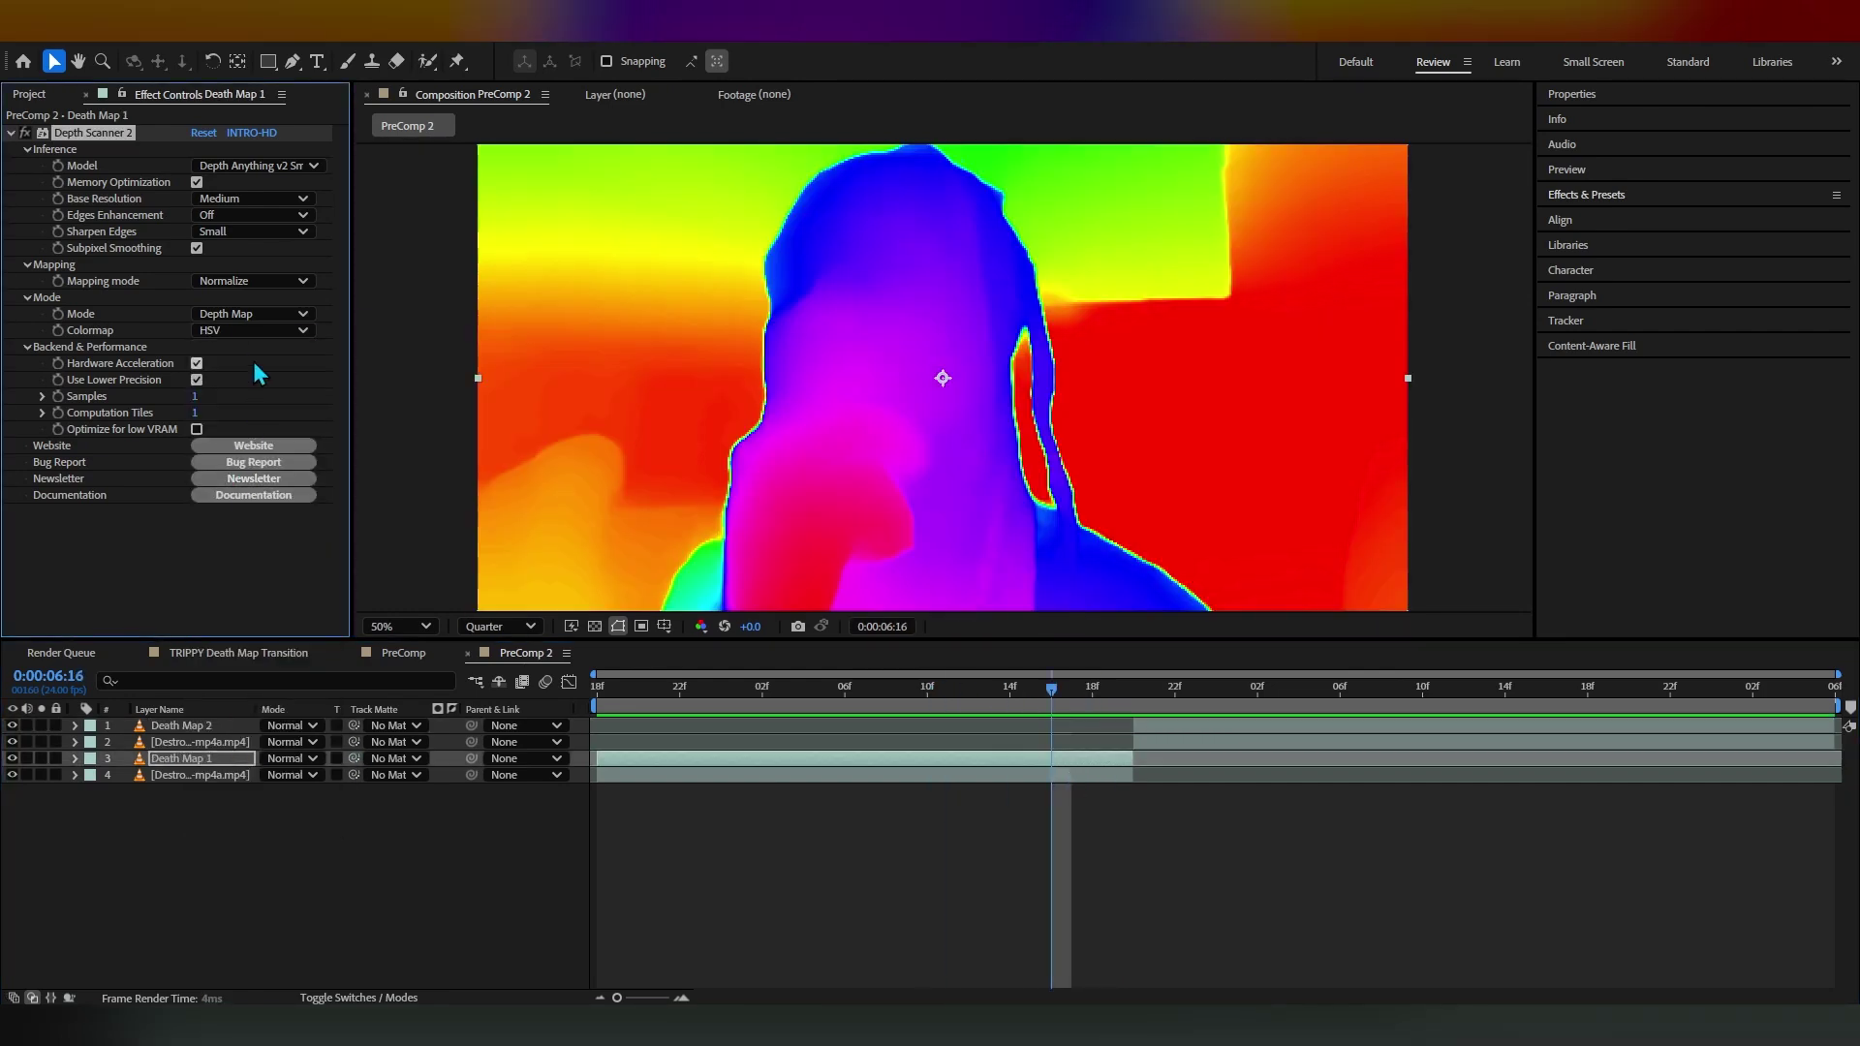
pyautogui.click(254, 331)
pyautogui.click(249, 608)
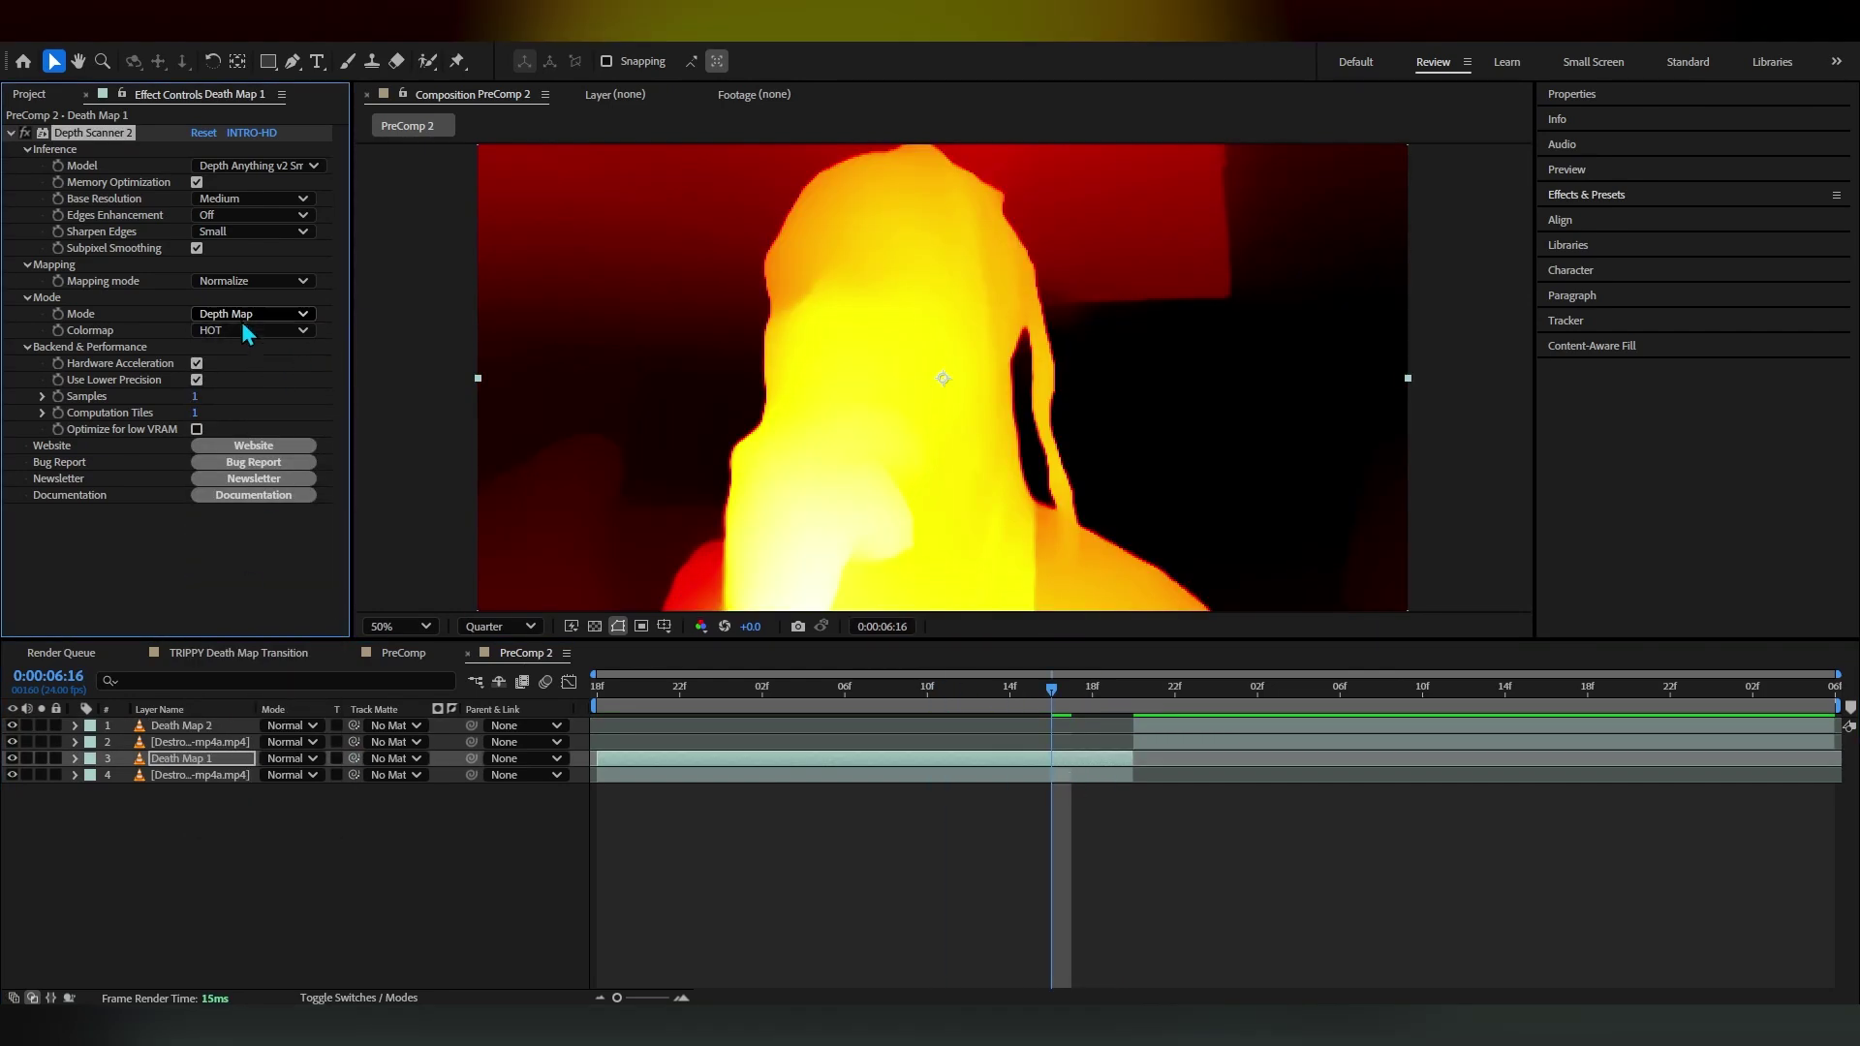
pyautogui.click(254, 331)
pyautogui.click(235, 492)
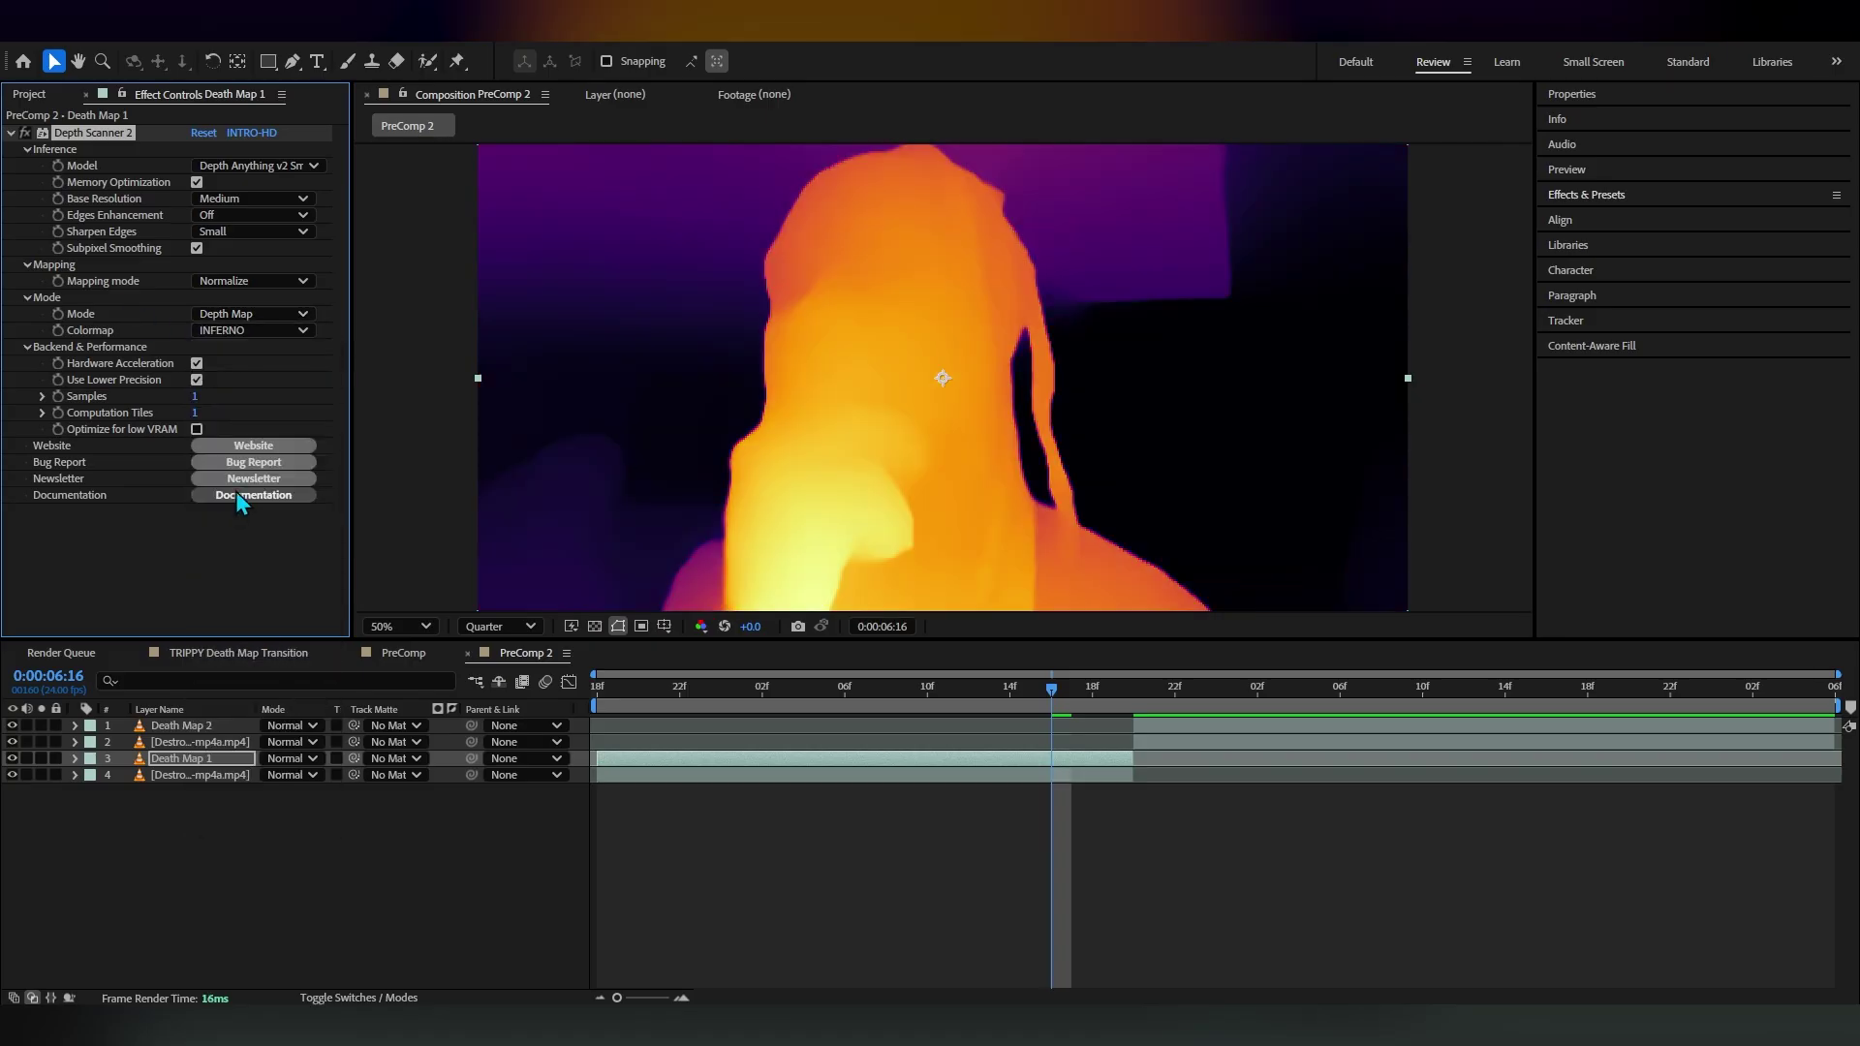
pyautogui.click(254, 330)
pyautogui.click(242, 714)
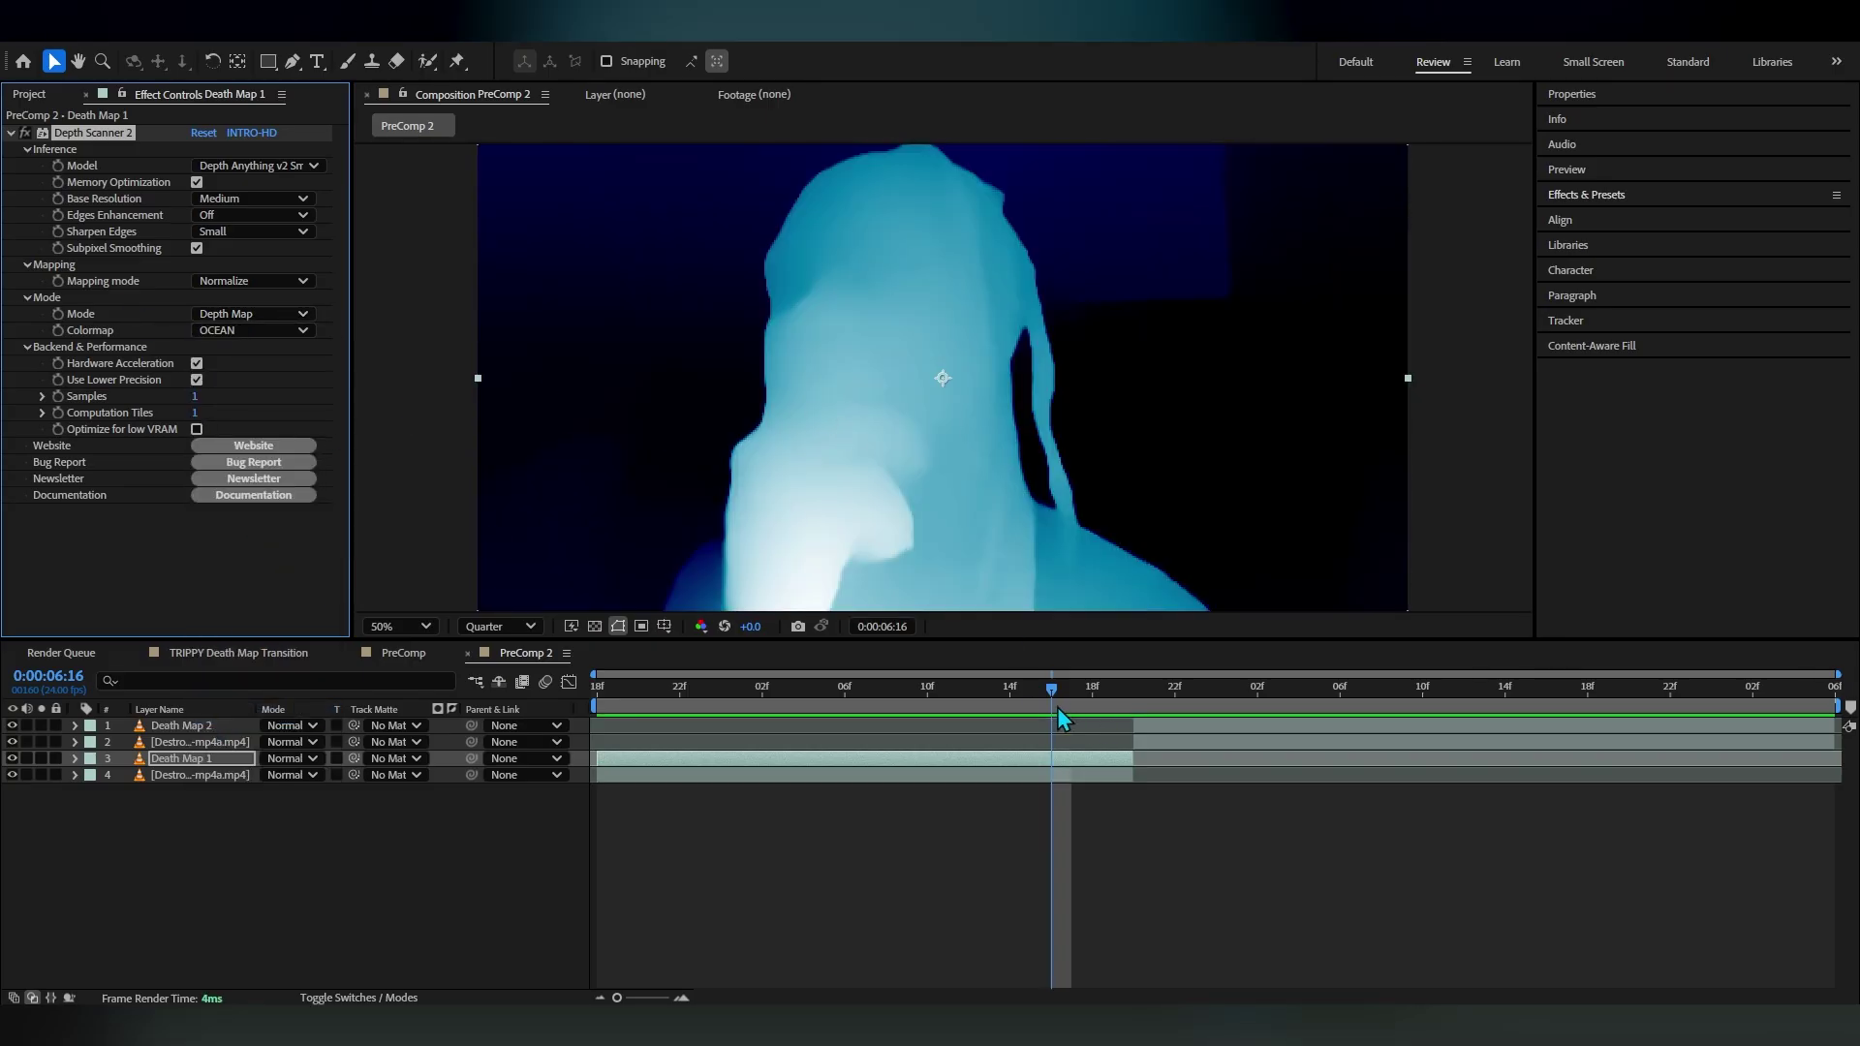
# Keyframe Death Map 1's Opacity at 100% on the clip's last frame, 0:00:06:19
pyautogui.moveTo(1058, 712); pyautogui.dragTo(927, 736)
pyautogui.click(1123, 693)
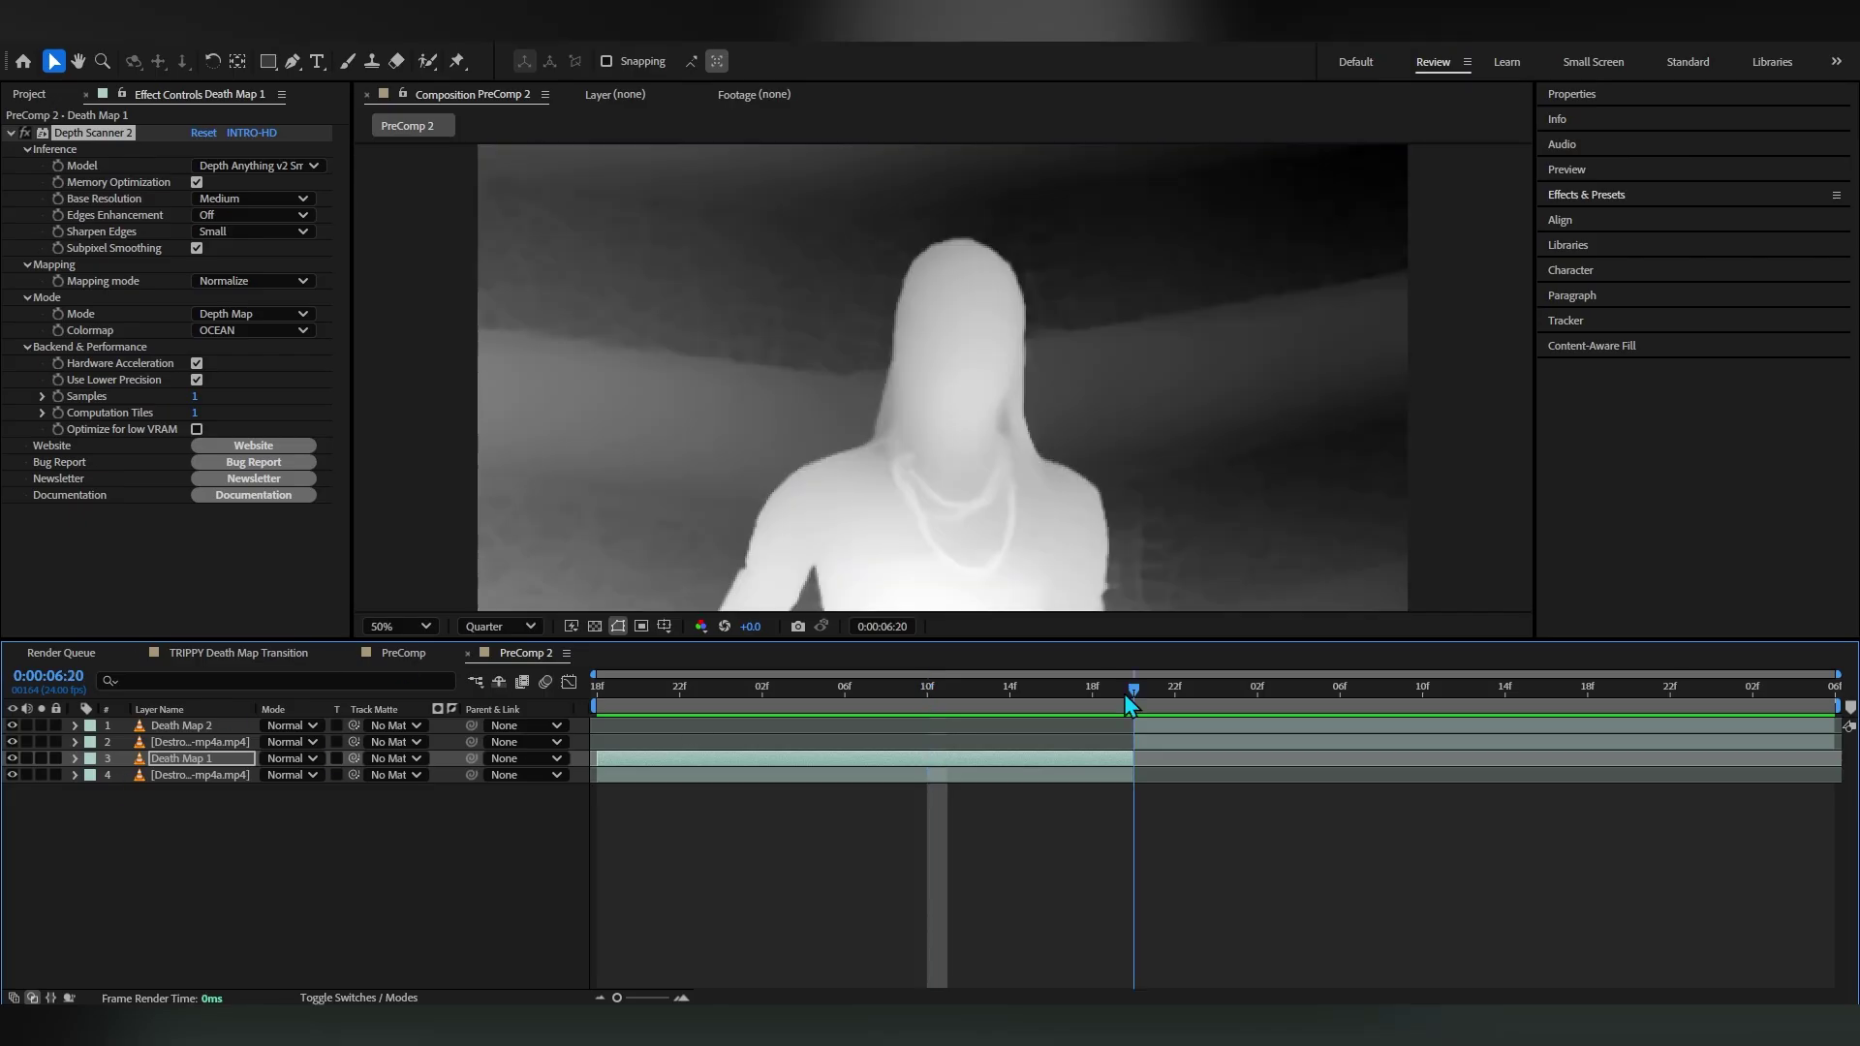
pyautogui.press('t')
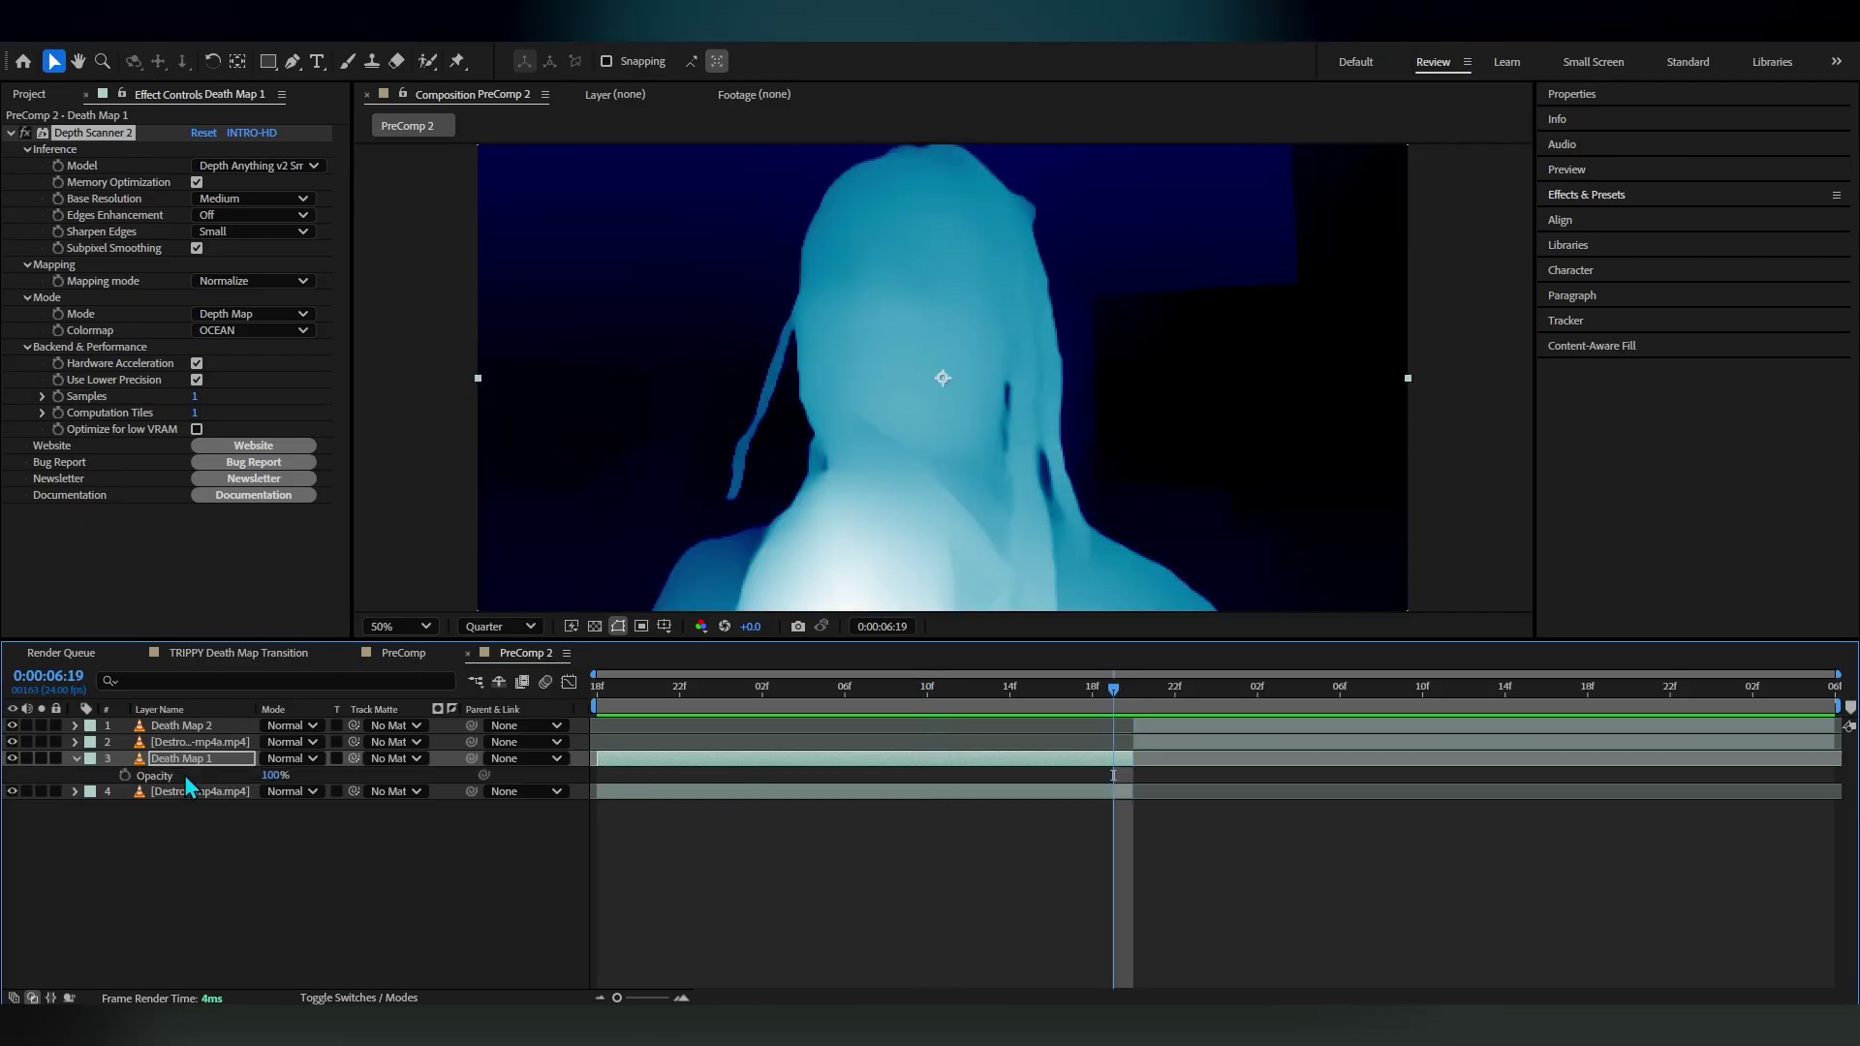
# Undo the trial 0% Opacity keyframe at 0:00:05:19 and set Death Map 1's Opacity to 0% at 0:00:05:20 instead
pyautogui.moveTo(1081, 713); pyautogui.dragTo(617, 790)
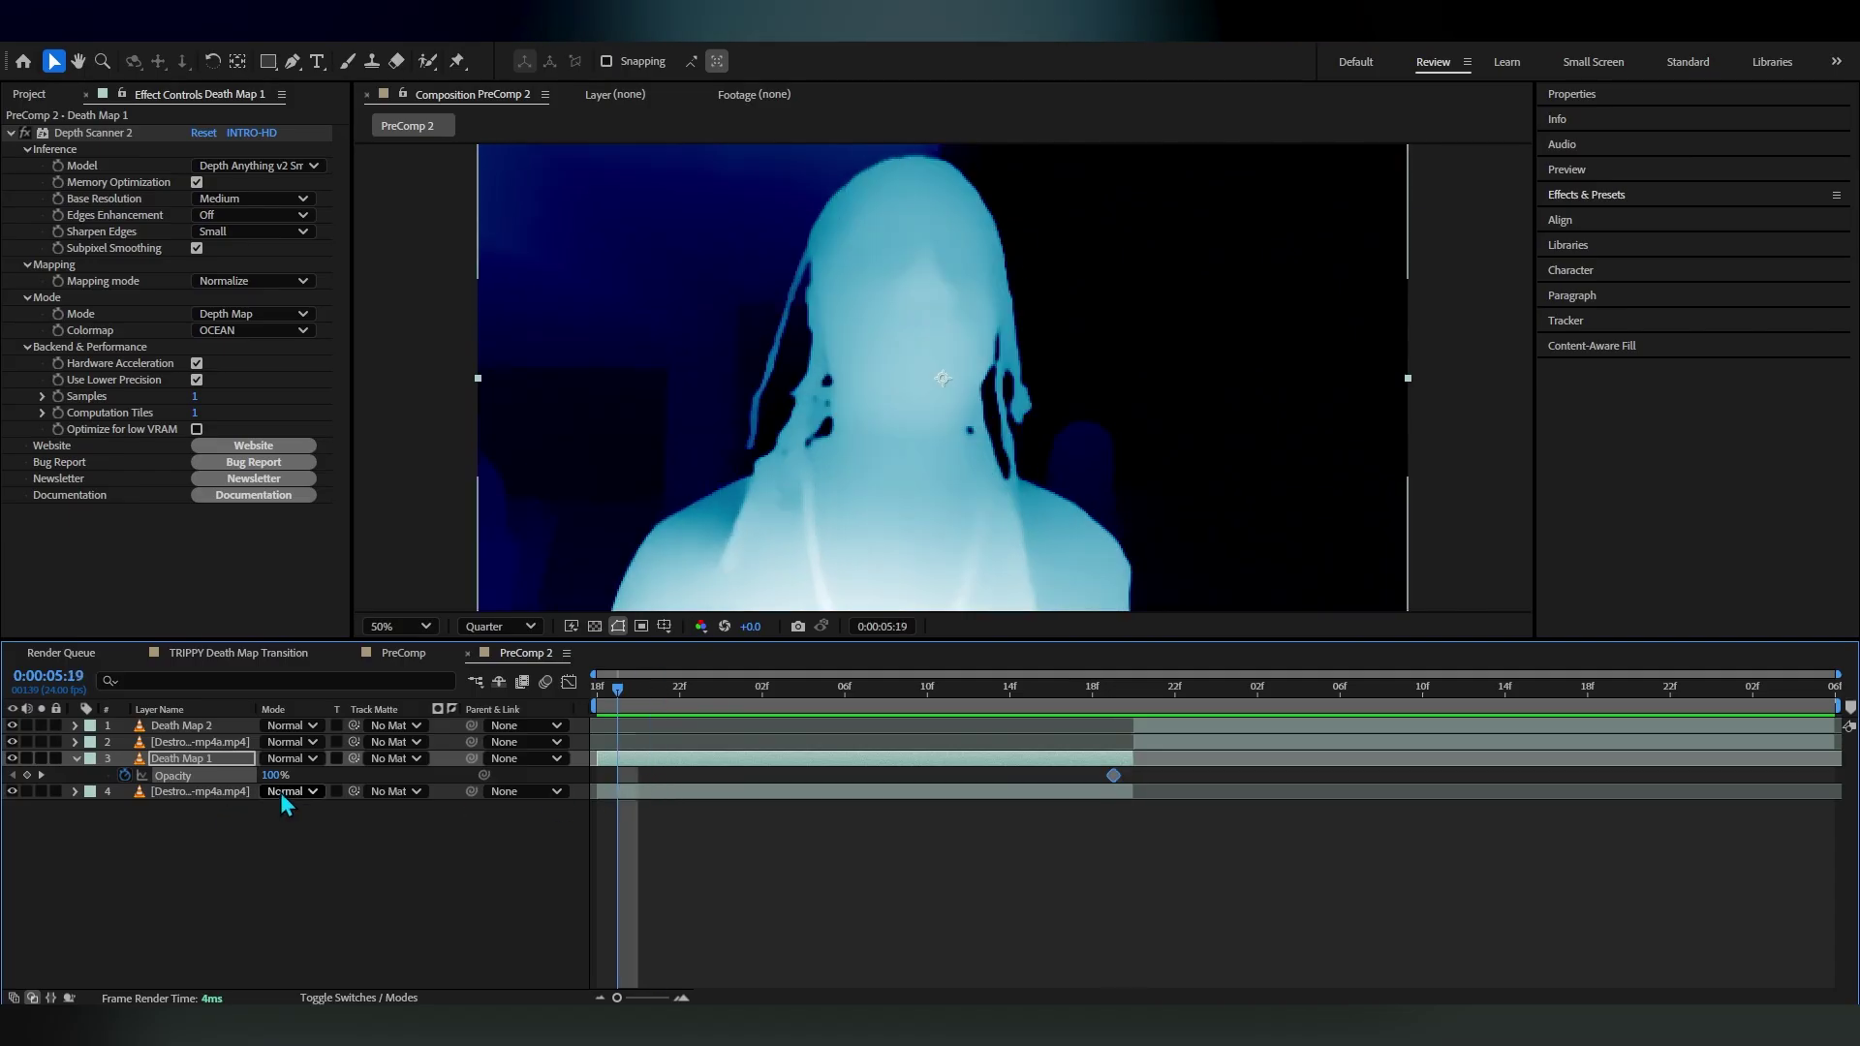
pyautogui.moveTo(271, 775); pyautogui.dragTo(161, 796)
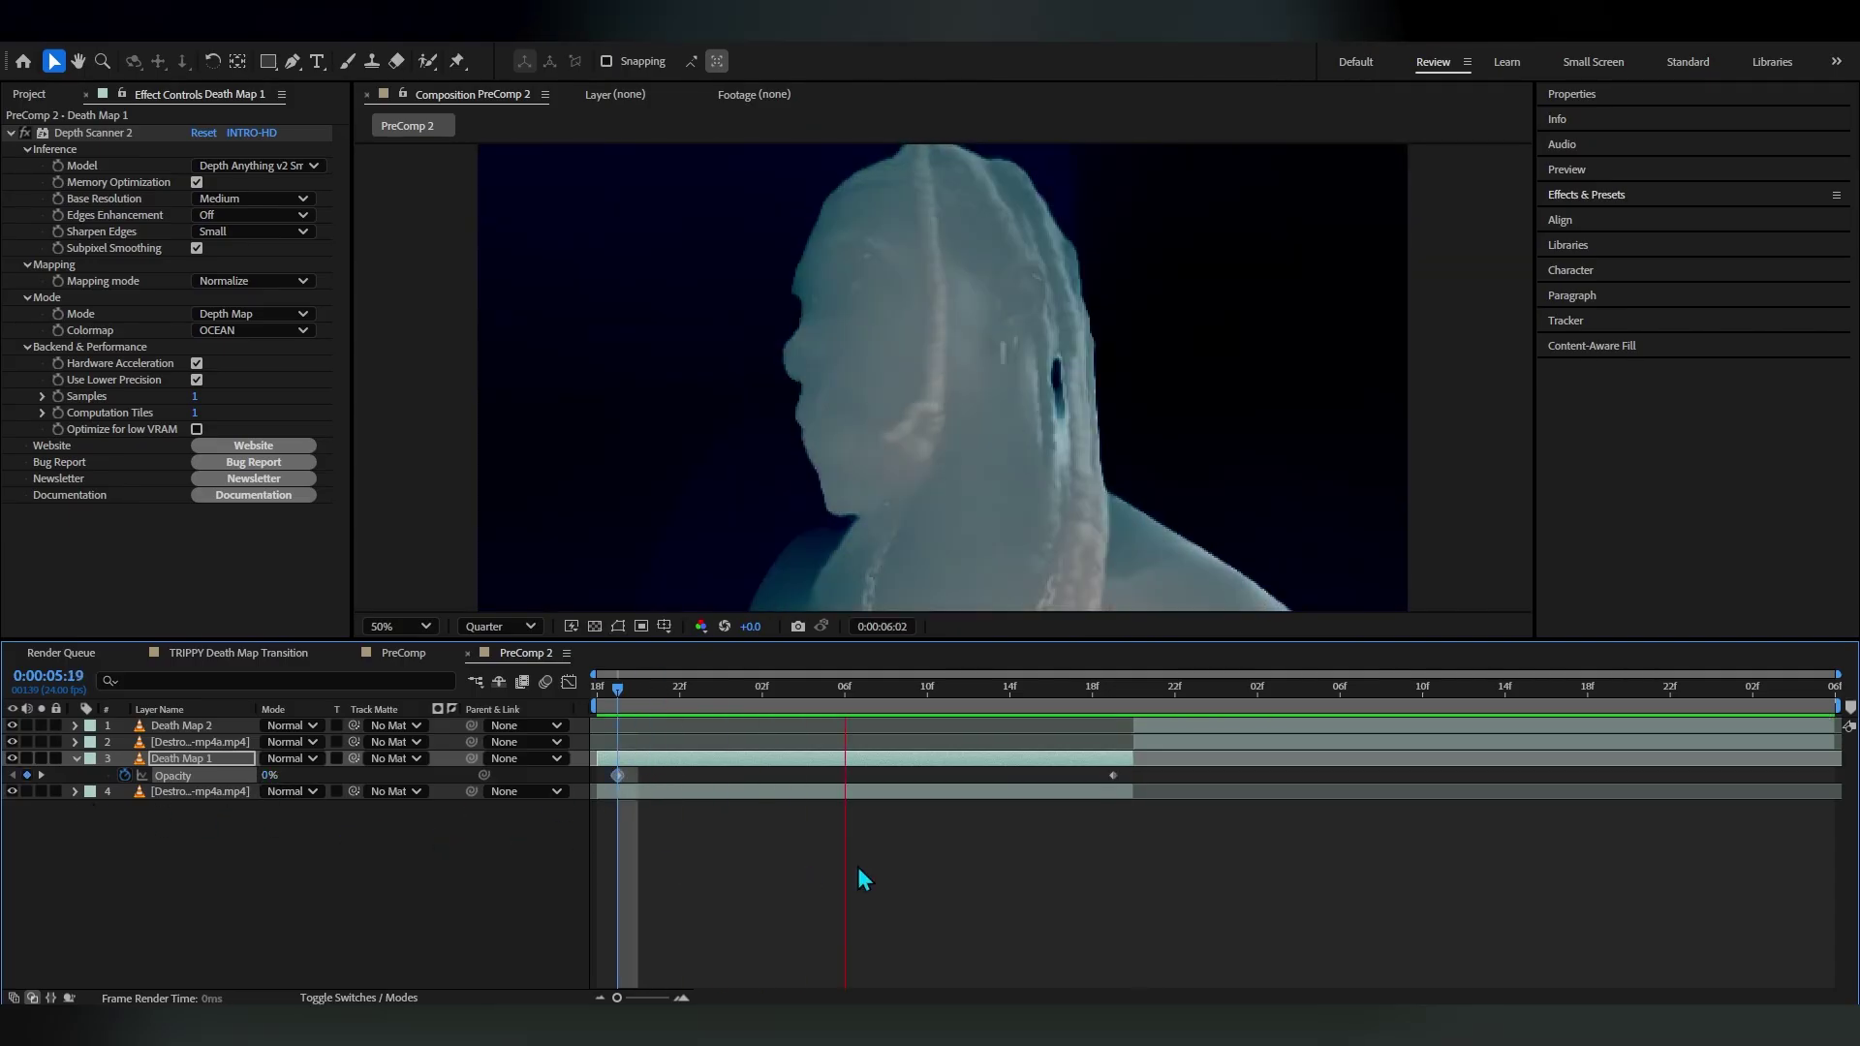
pyautogui.hotkey('ctrl', 'z')
pyautogui.moveTo(1046, 690); pyautogui.dragTo(641, 817)
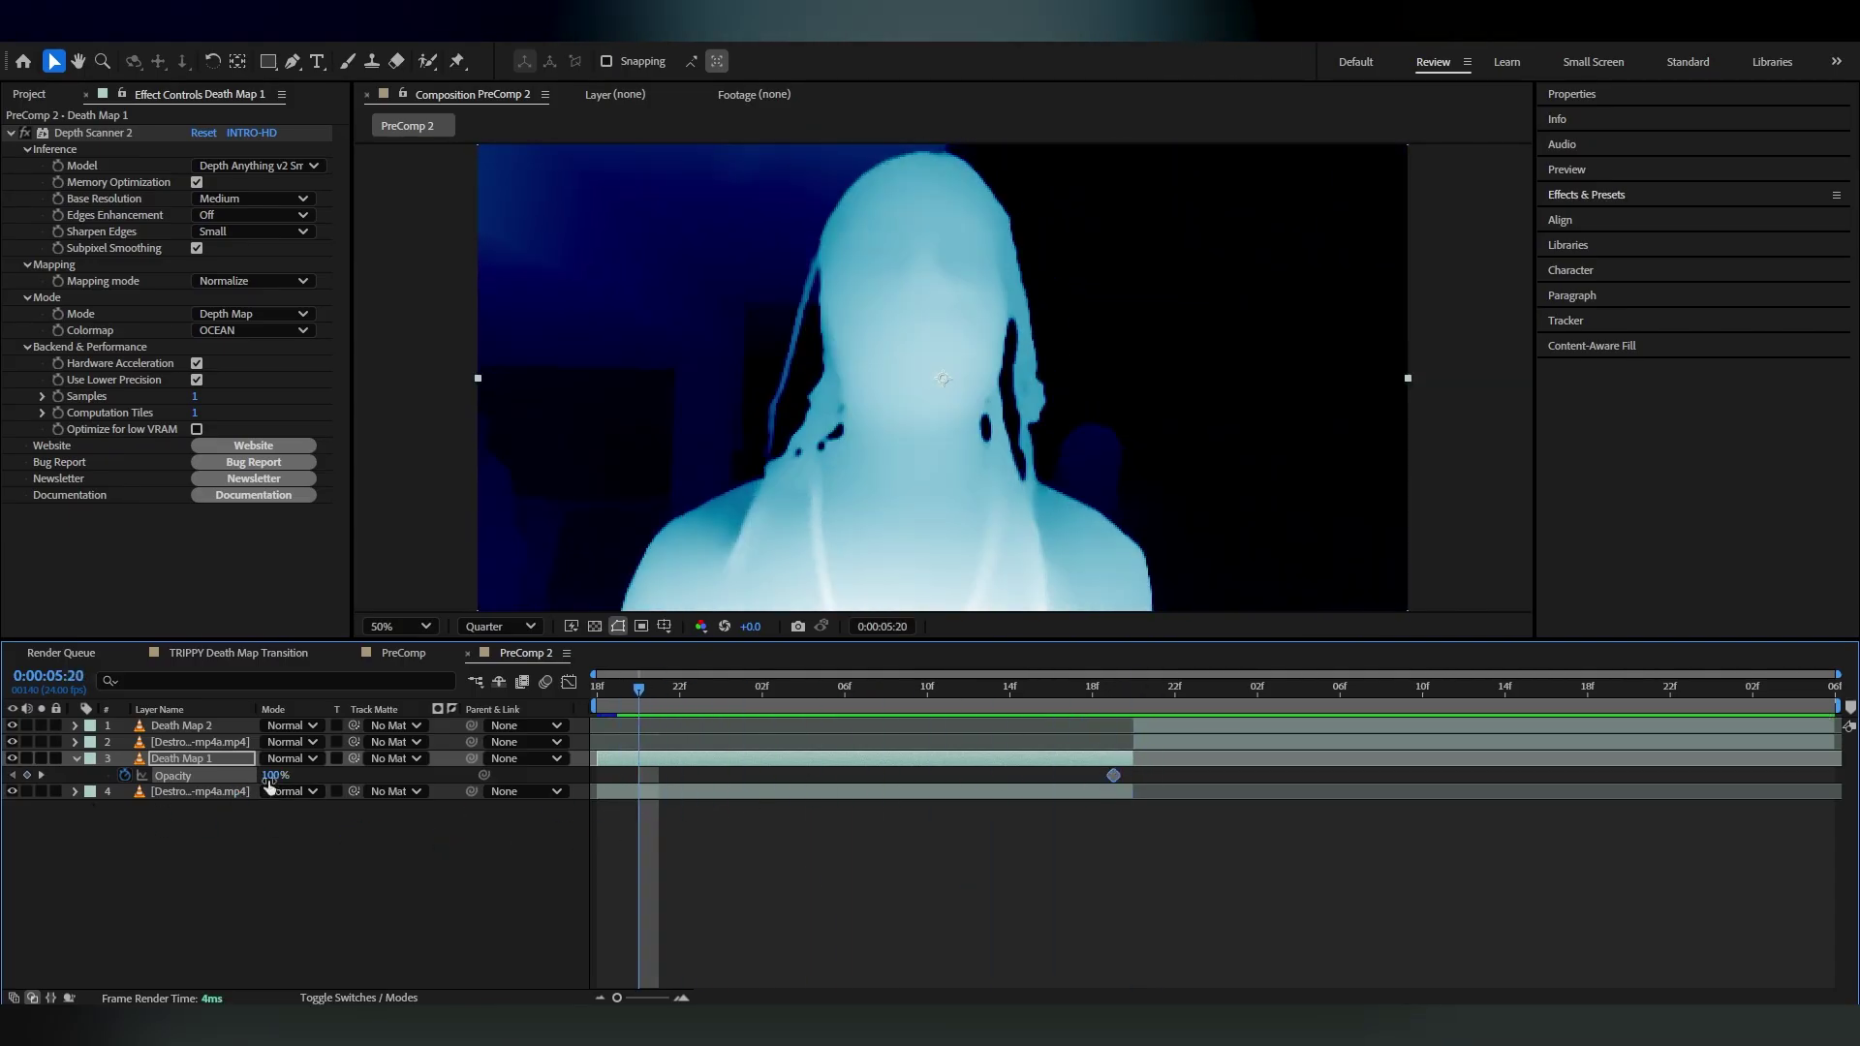
pyautogui.moveTo(272, 775); pyautogui.dragTo(174, 791)
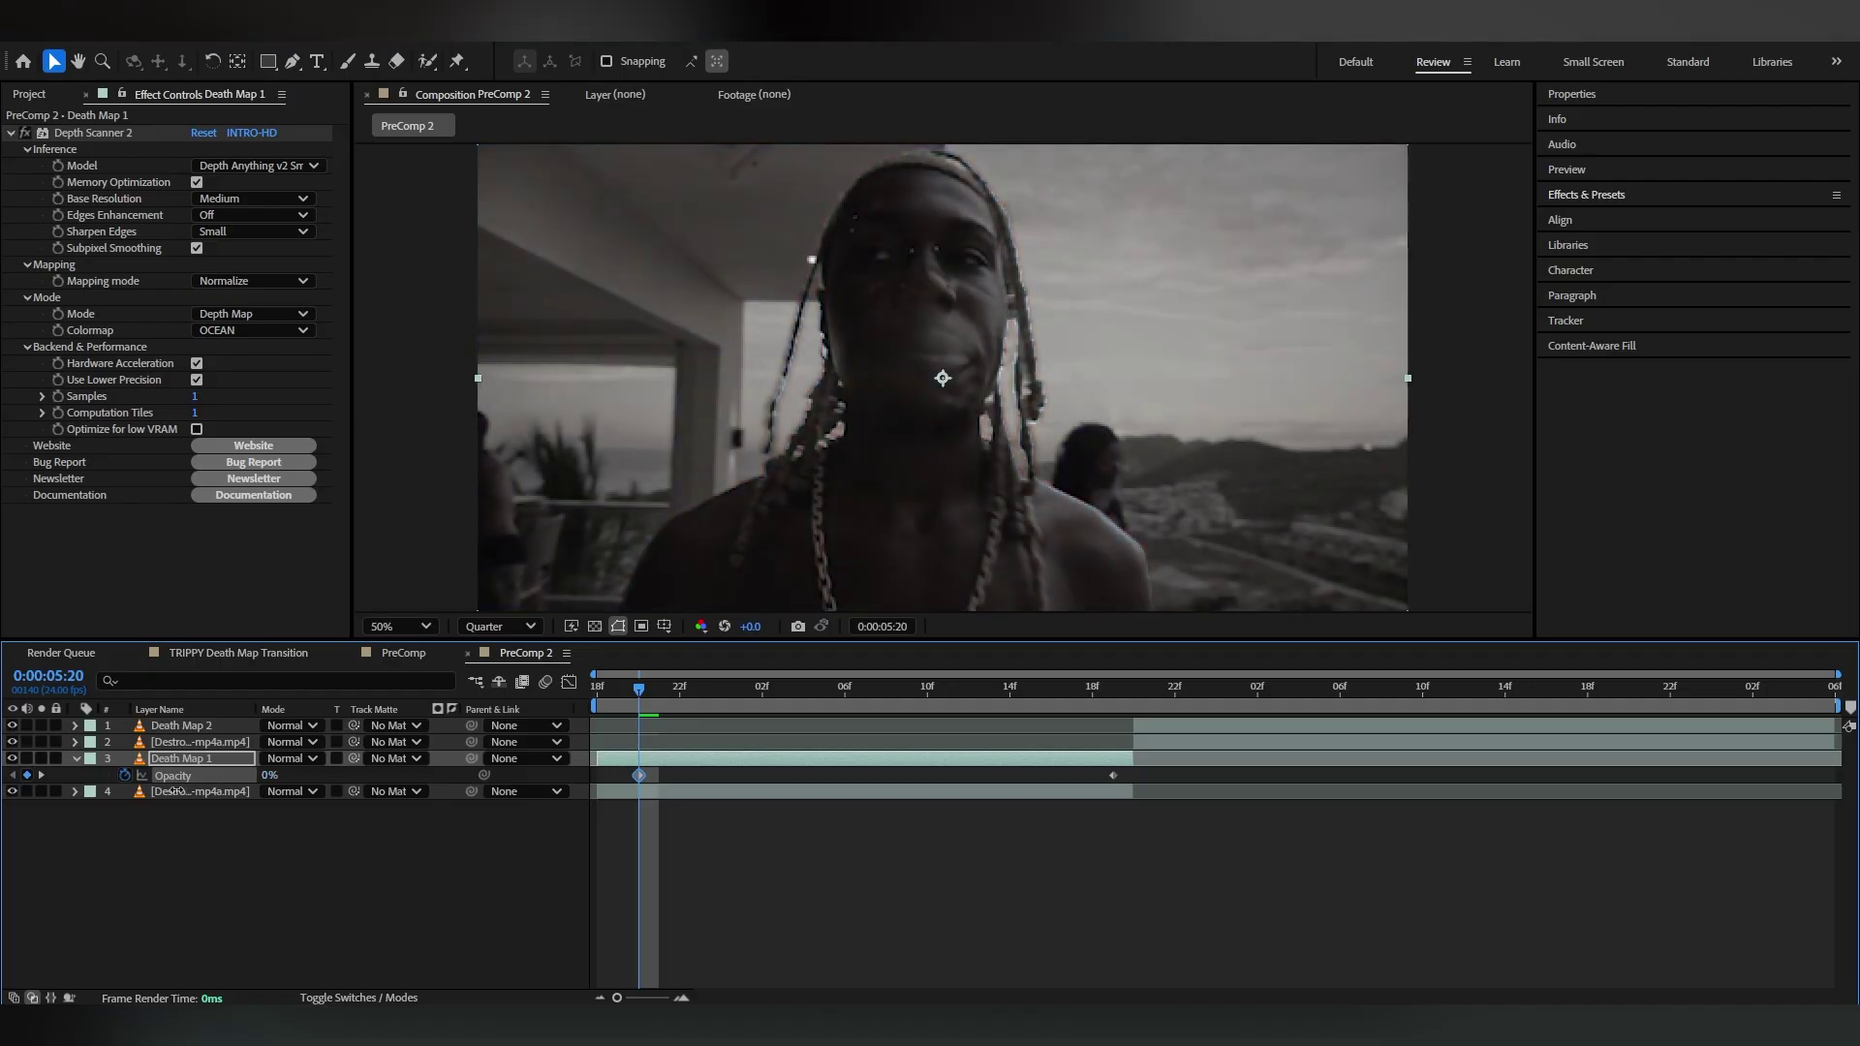
# Play back Death Map 1's opacity fade-in from 0:00:05:18
pyautogui.moveTo(681, 702); pyautogui.dragTo(462, 696)
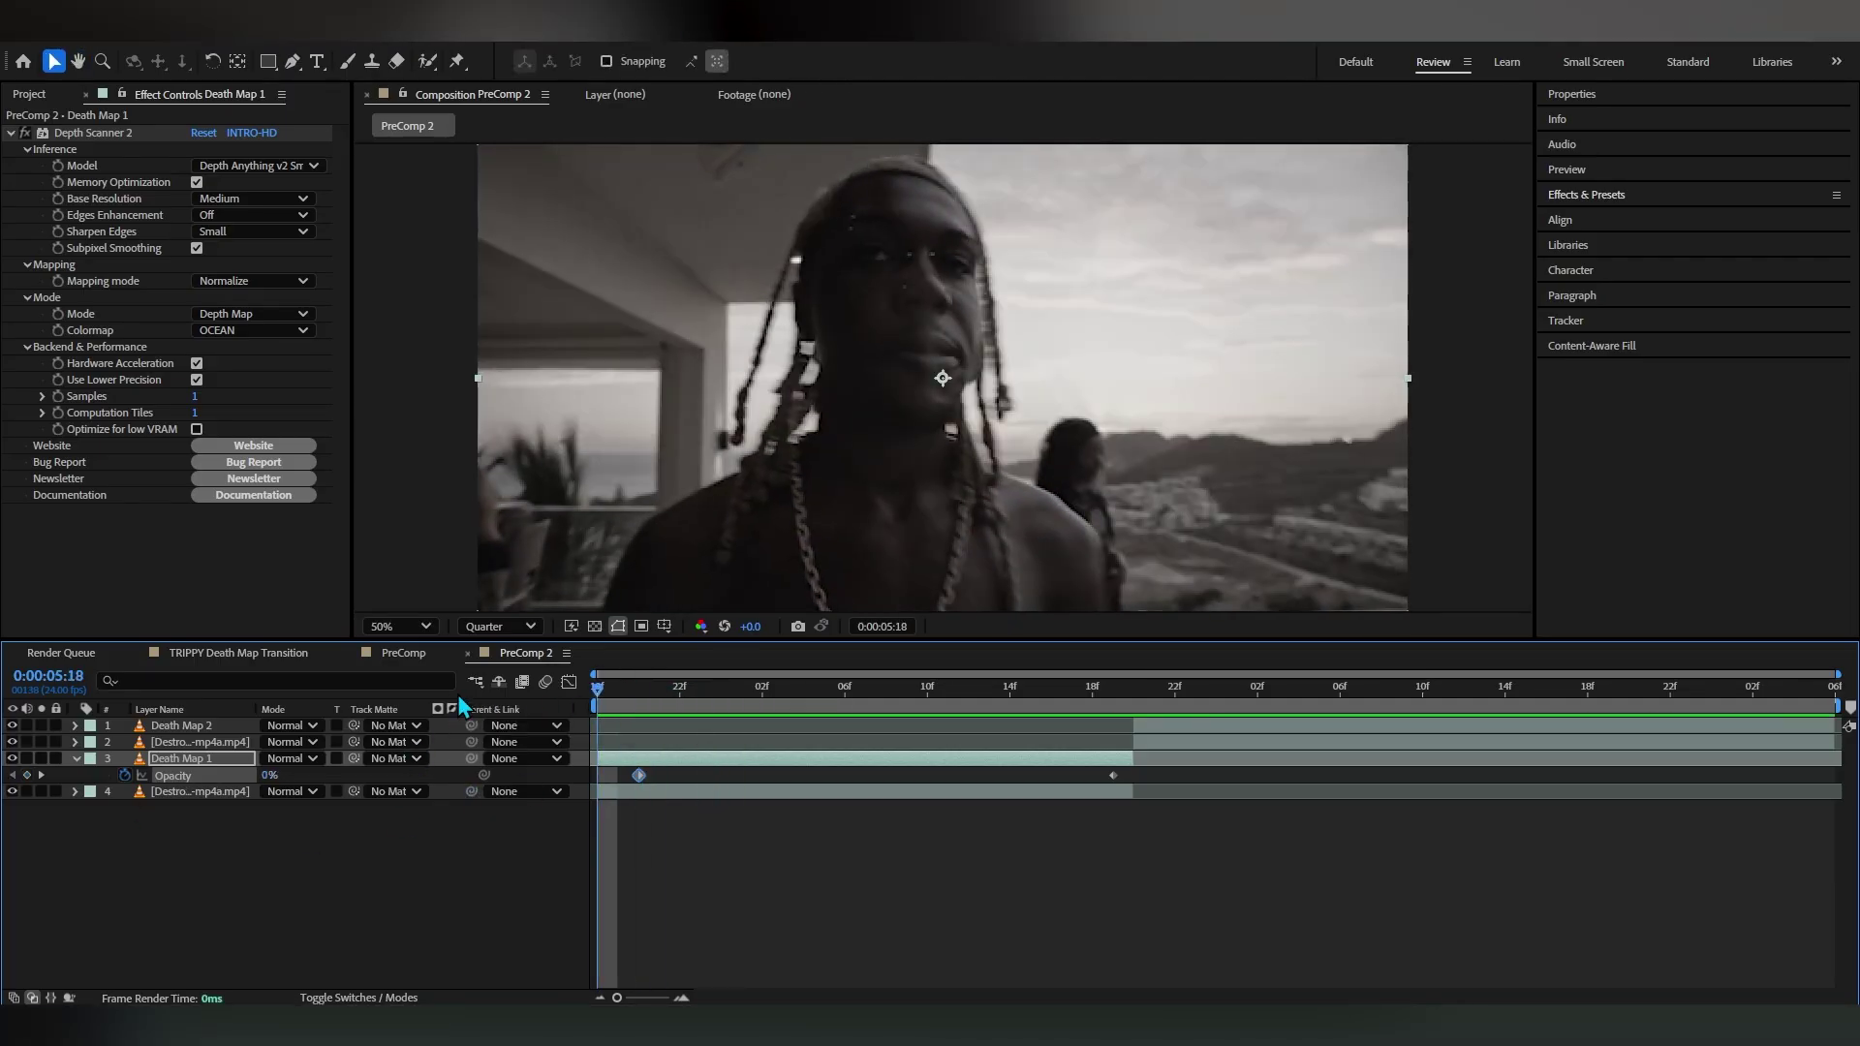
pyautogui.press('space')
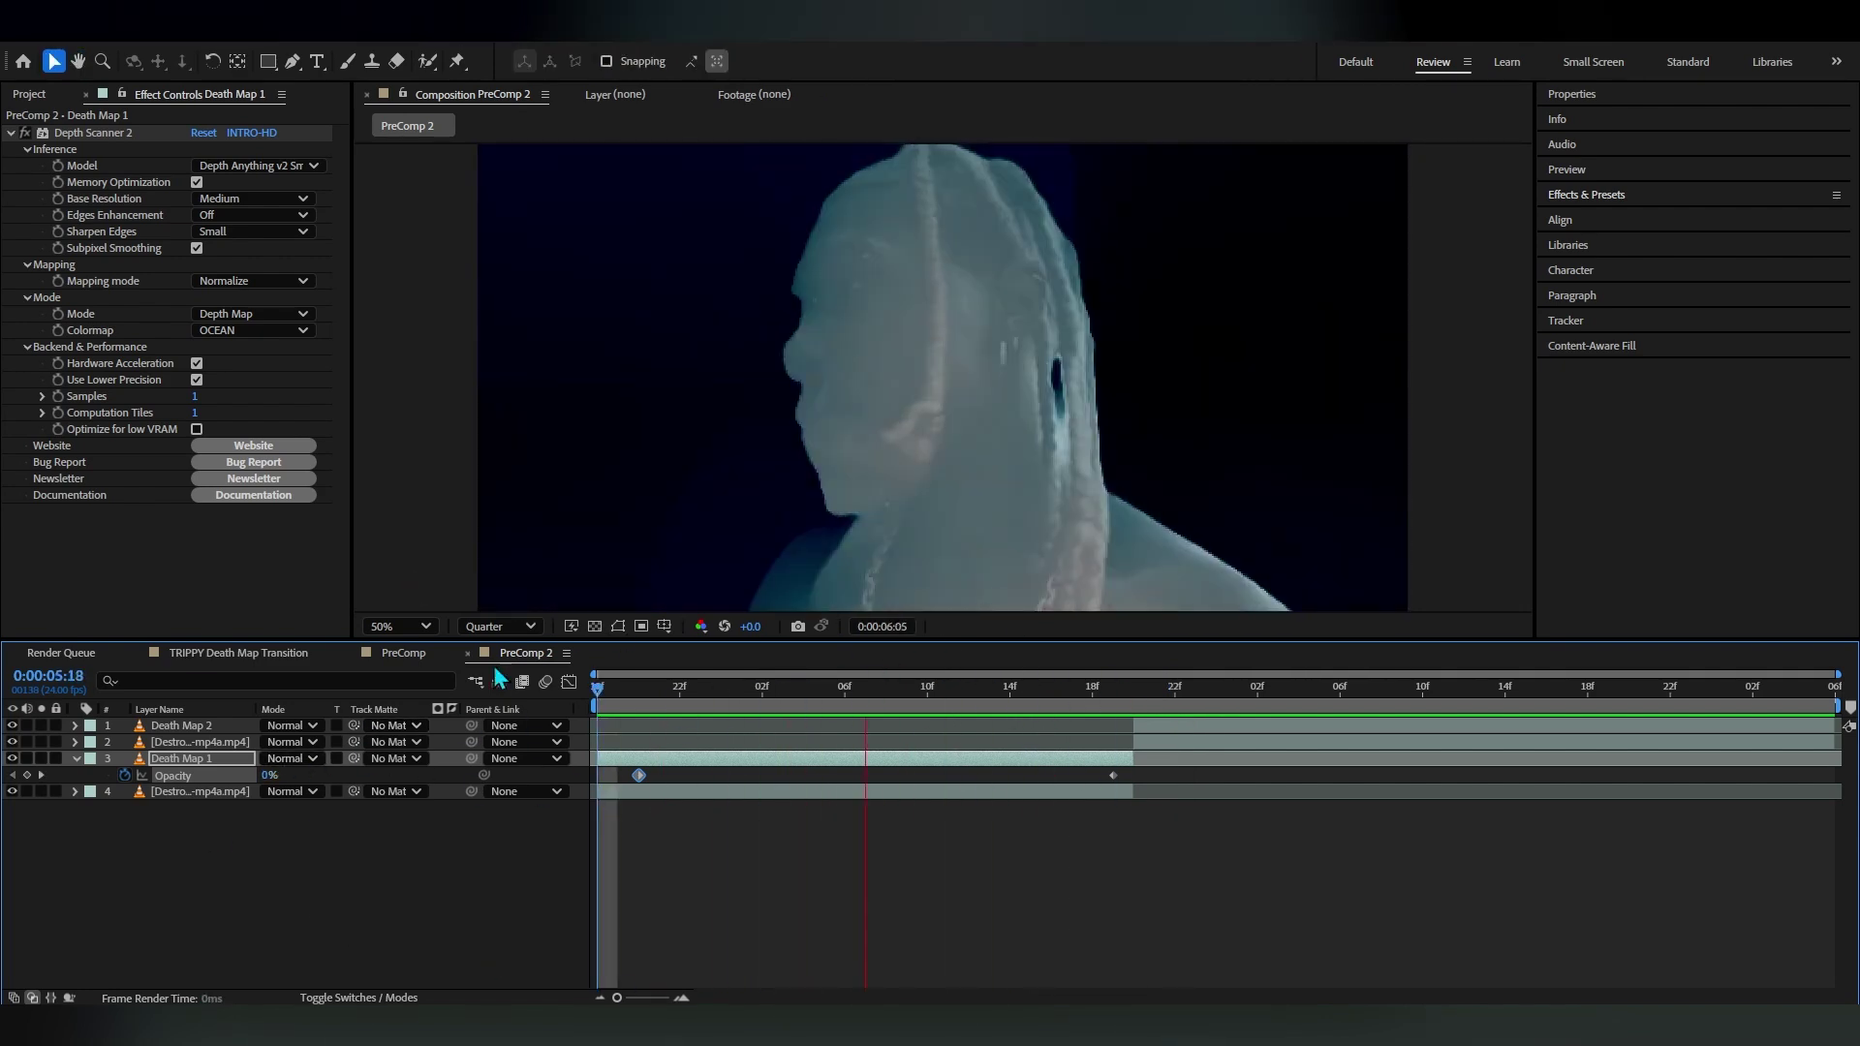
pyautogui.press('space')
# Set Death Map 1's blending mode to Linear Dodge, judging the blend at 0:00:06:06
pyautogui.click(1012, 689)
pyautogui.click(845, 690)
pyautogui.click(291, 758)
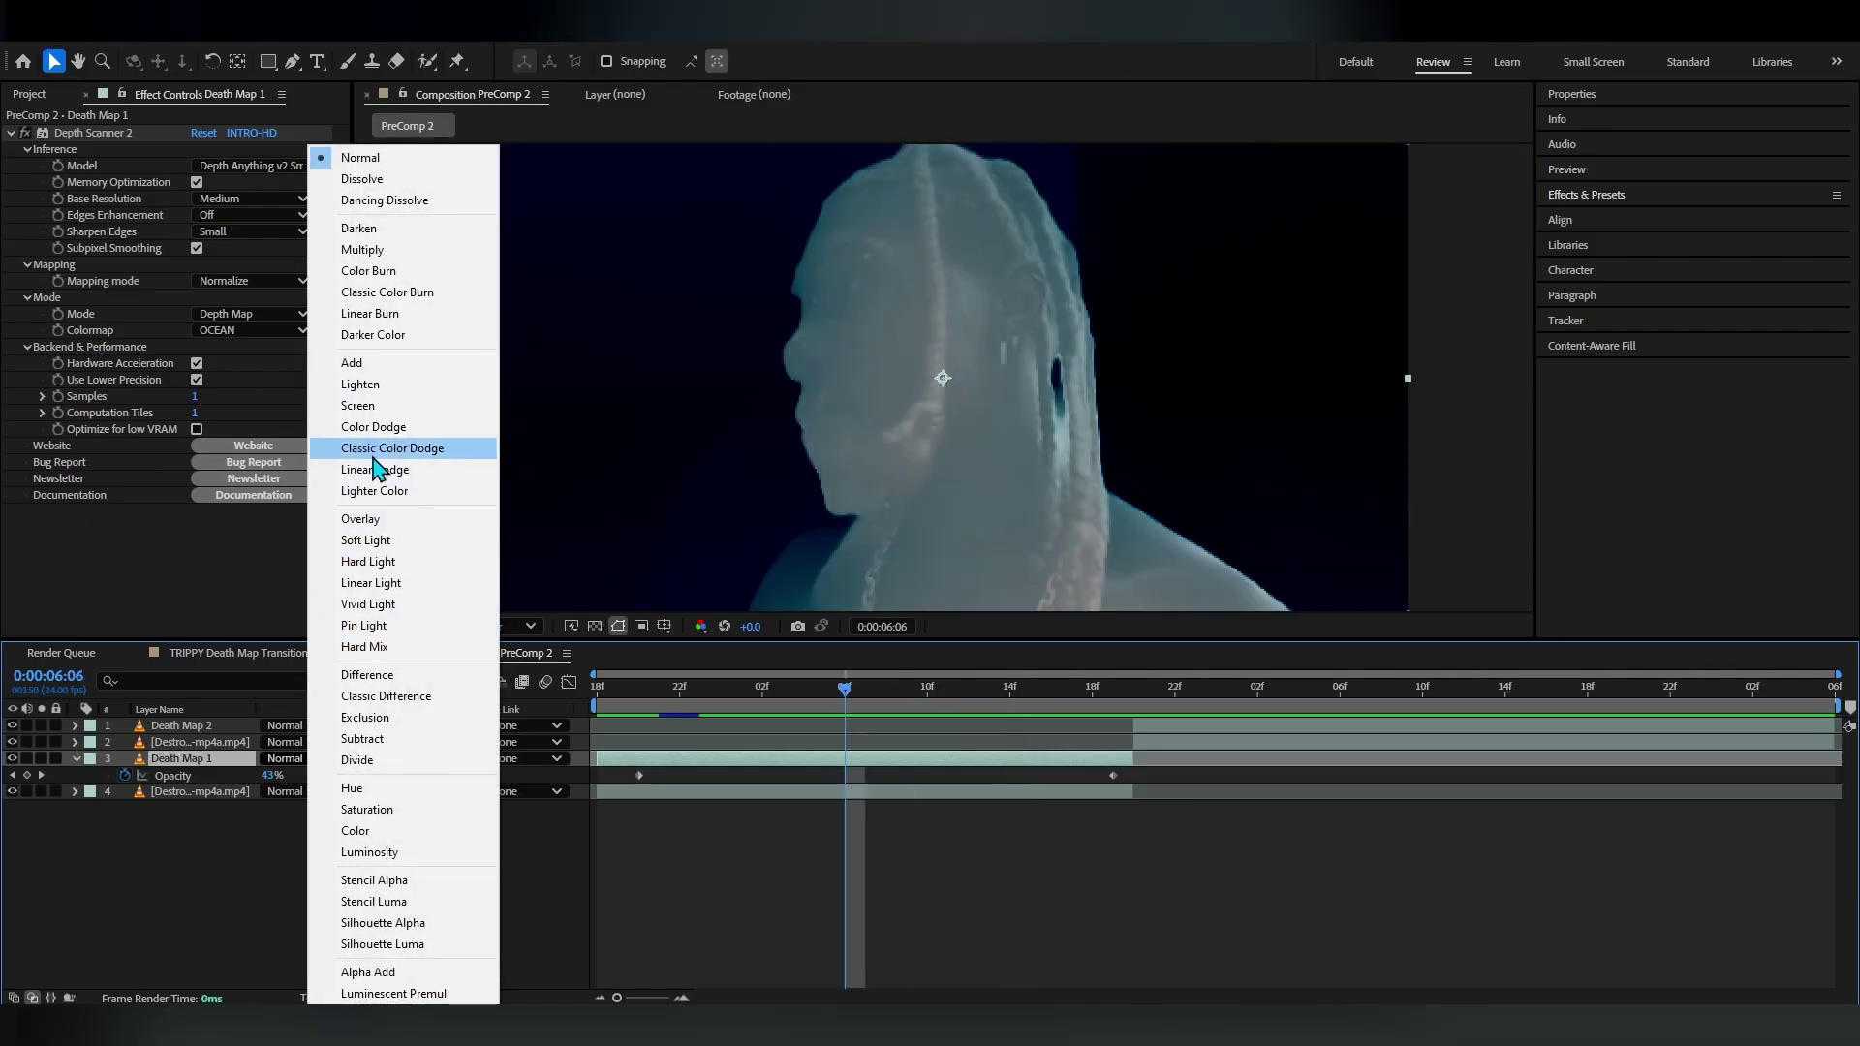
pyautogui.click(379, 471)
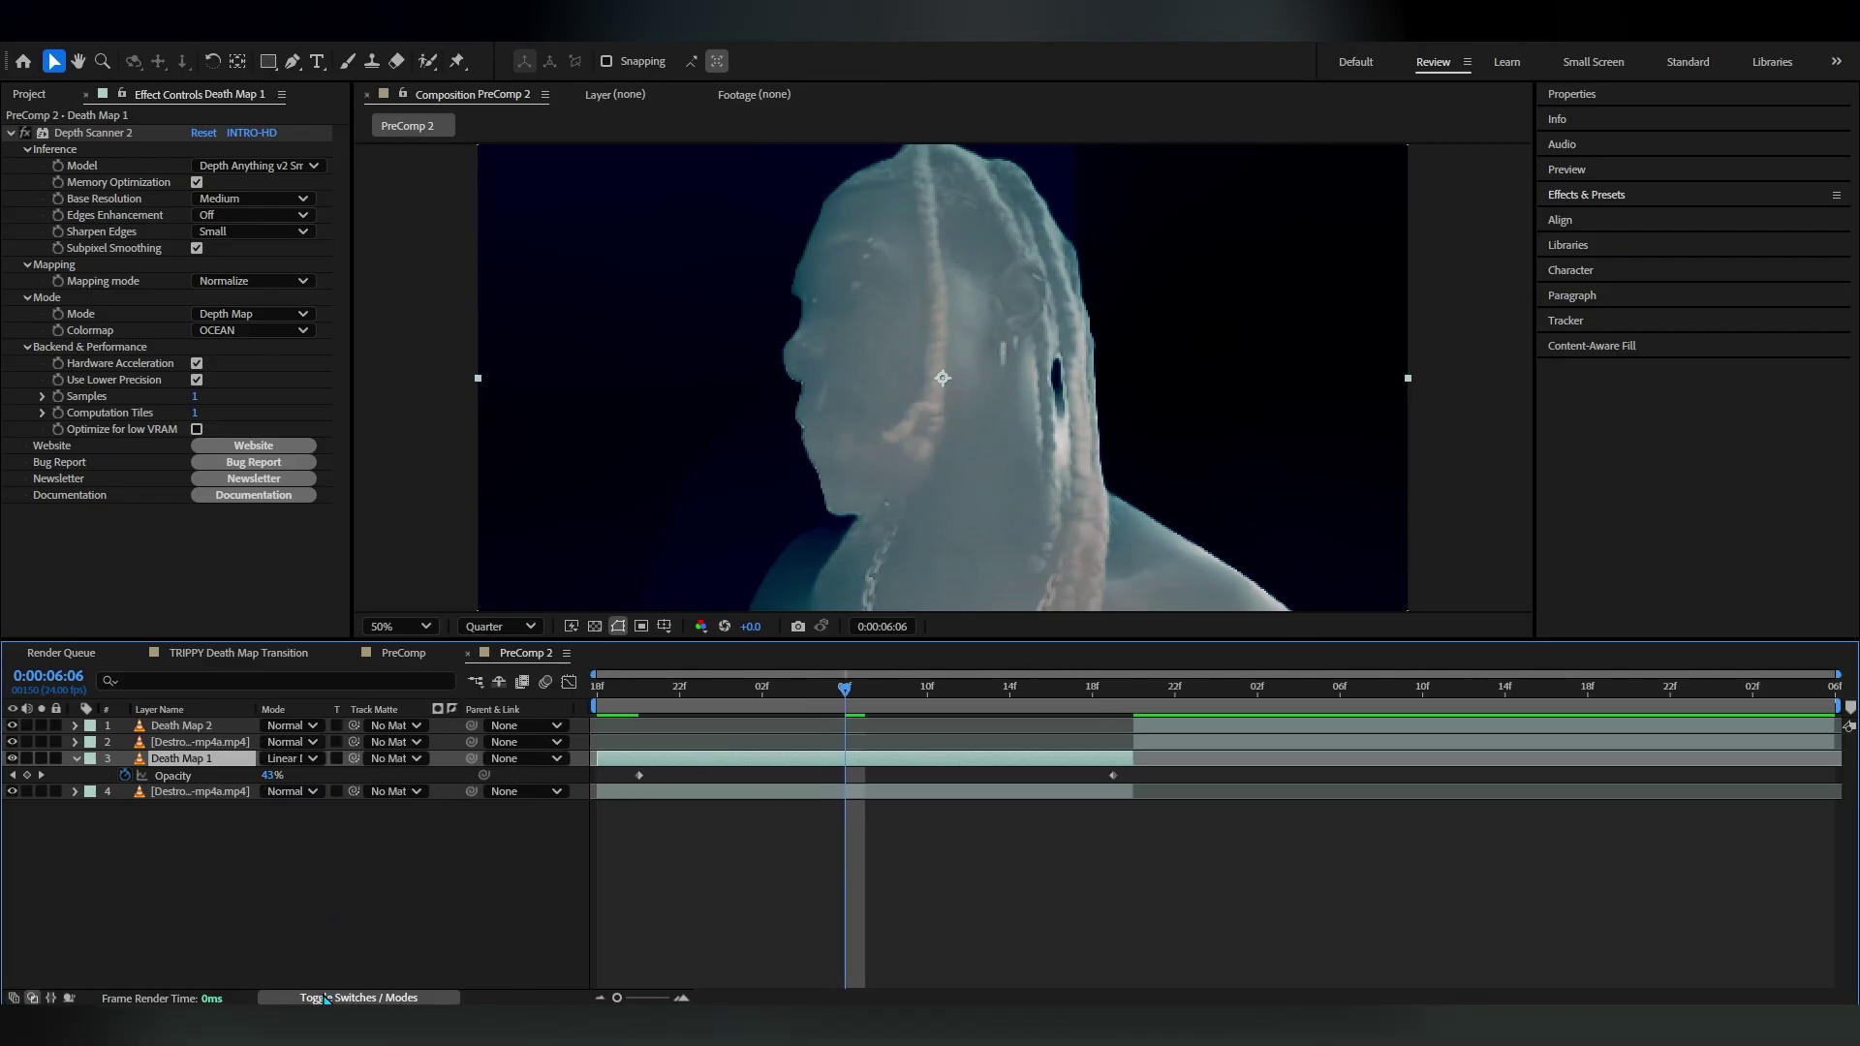
pyautogui.click(312, 759)
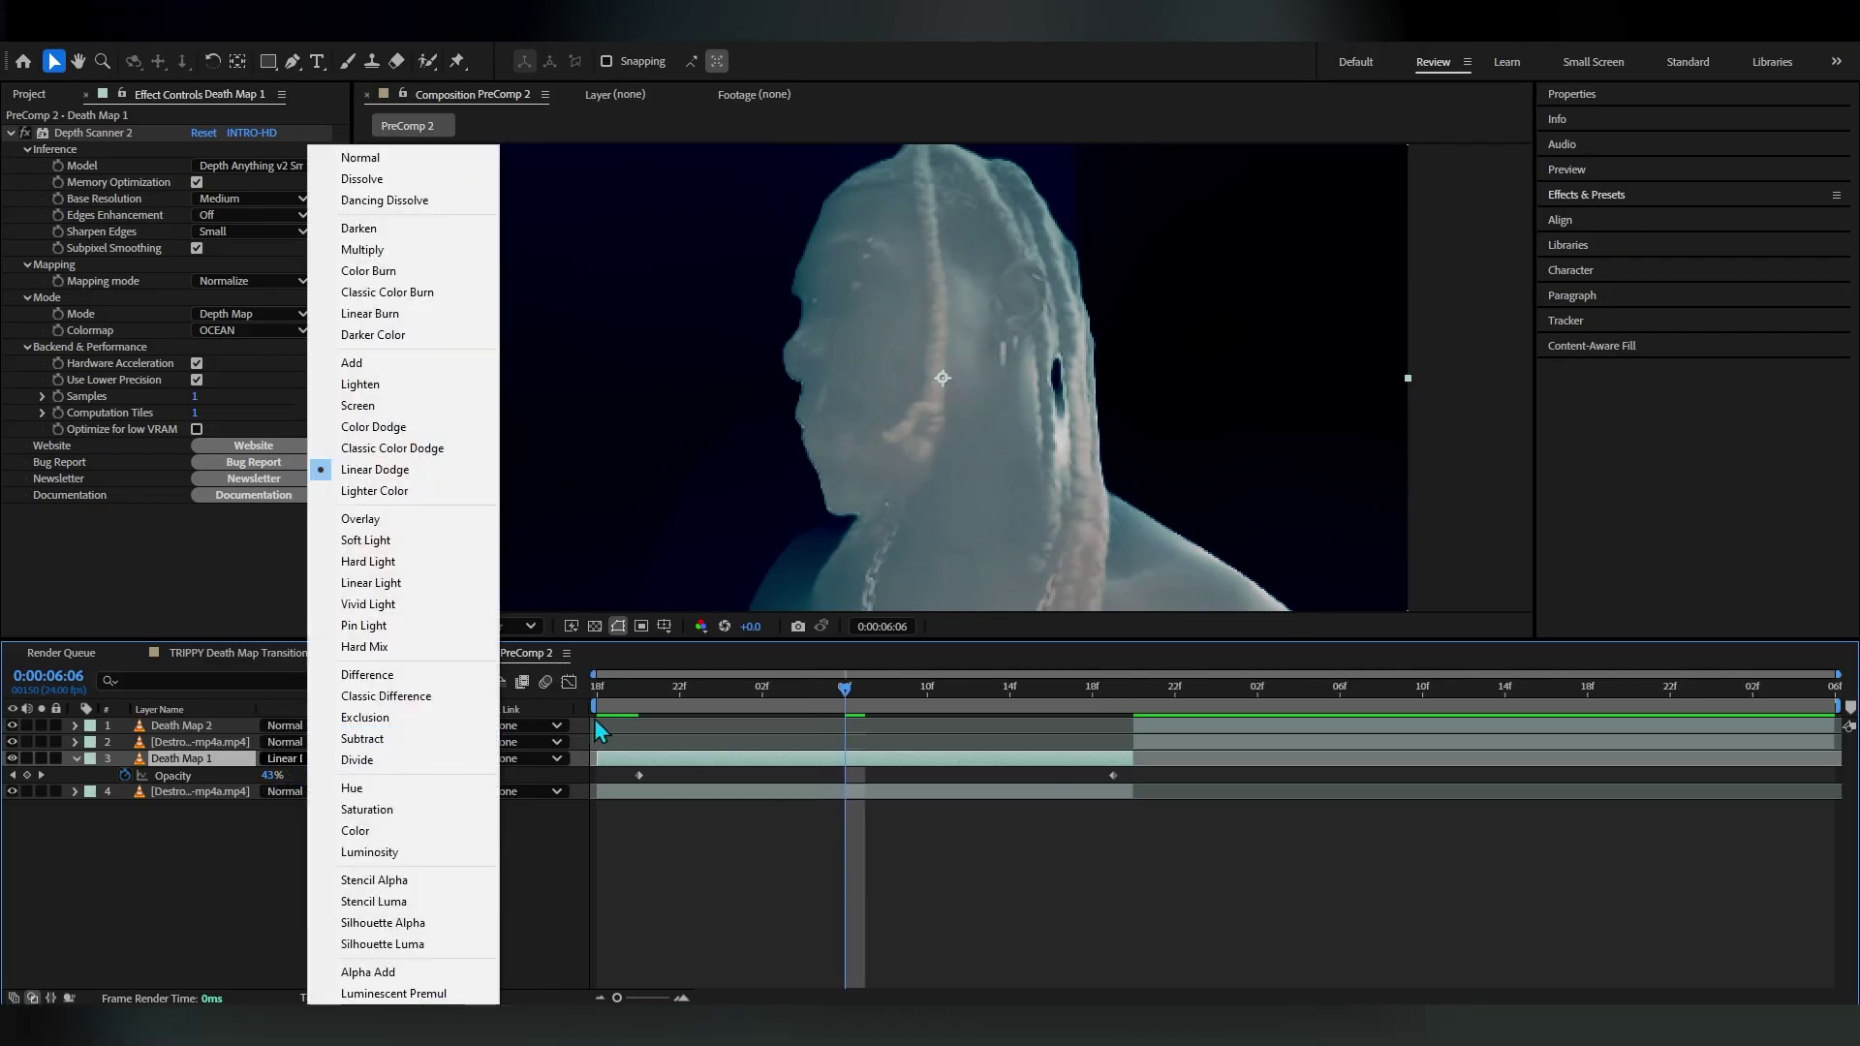
# Select Death Map 2 at 0:00:06:20 and set its Depth Scanner 2 Colormap to OCEAN
pyautogui.moveTo(728, 683); pyautogui.dragTo(1141, 741)
pyautogui.click(1167, 729)
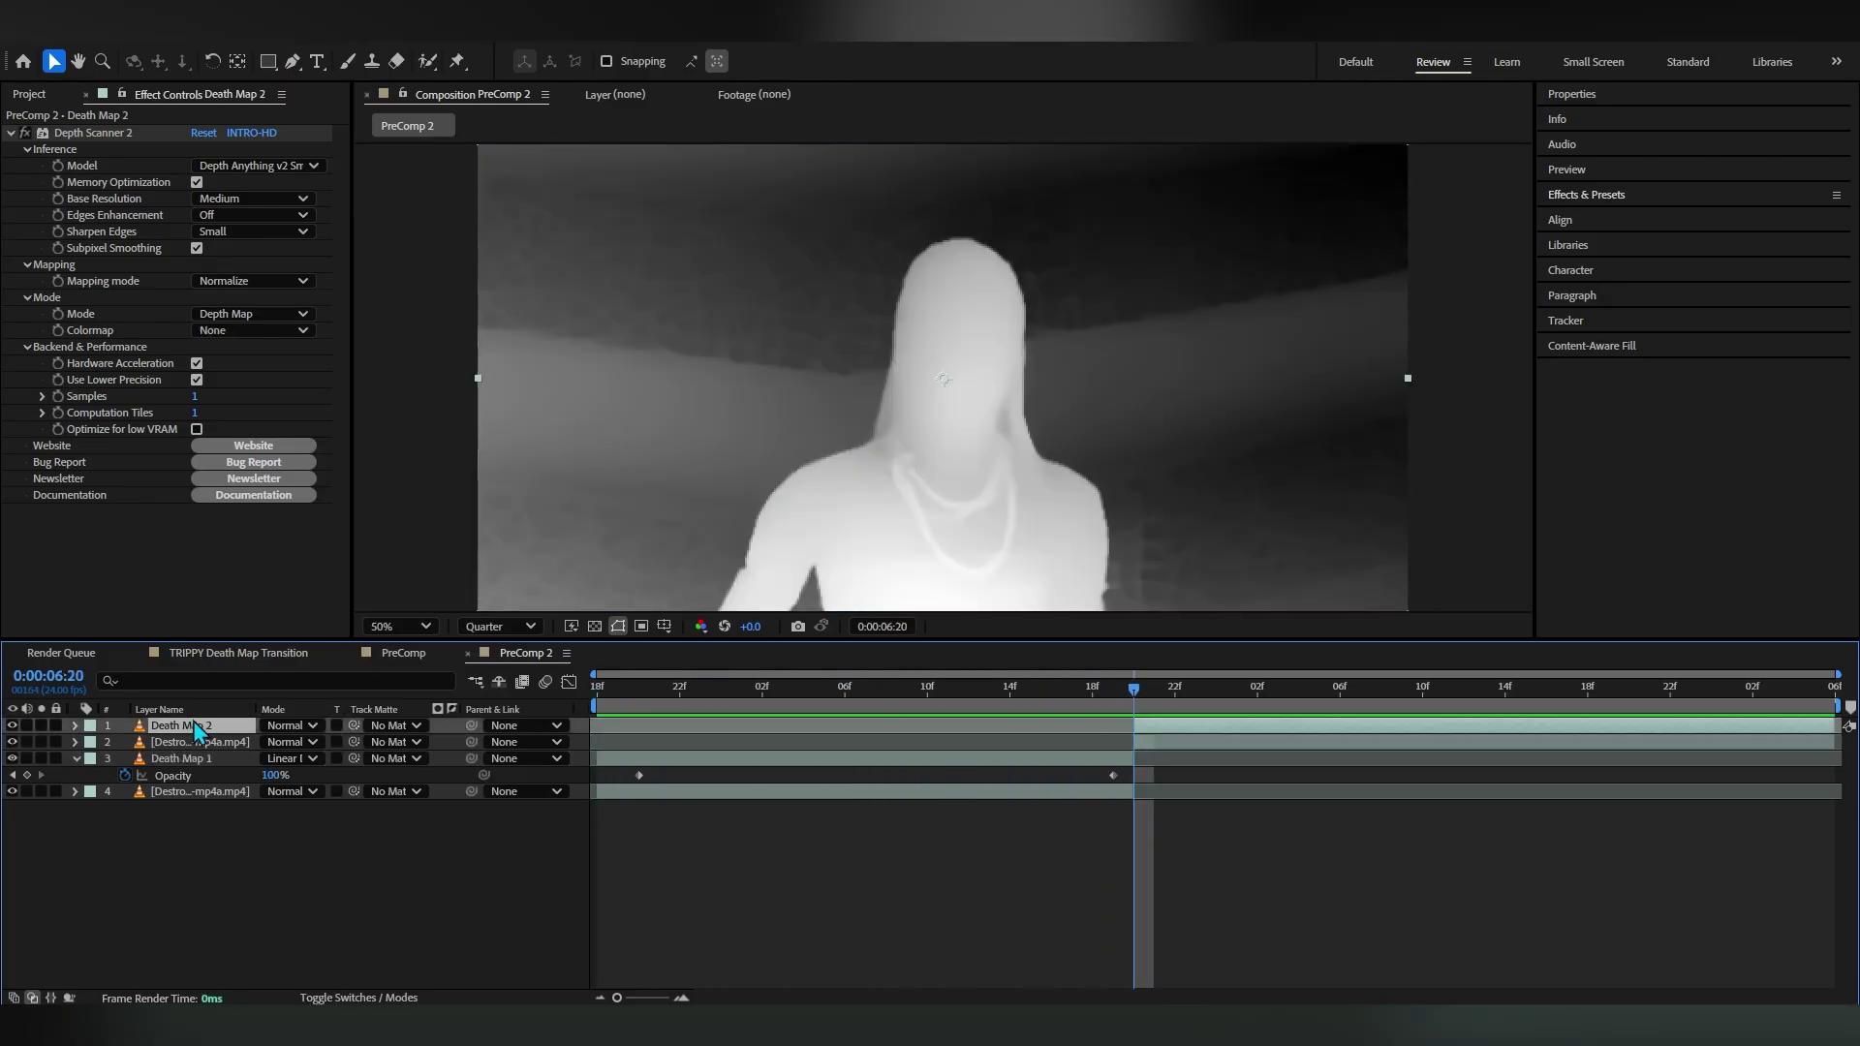
pyautogui.click(207, 331)
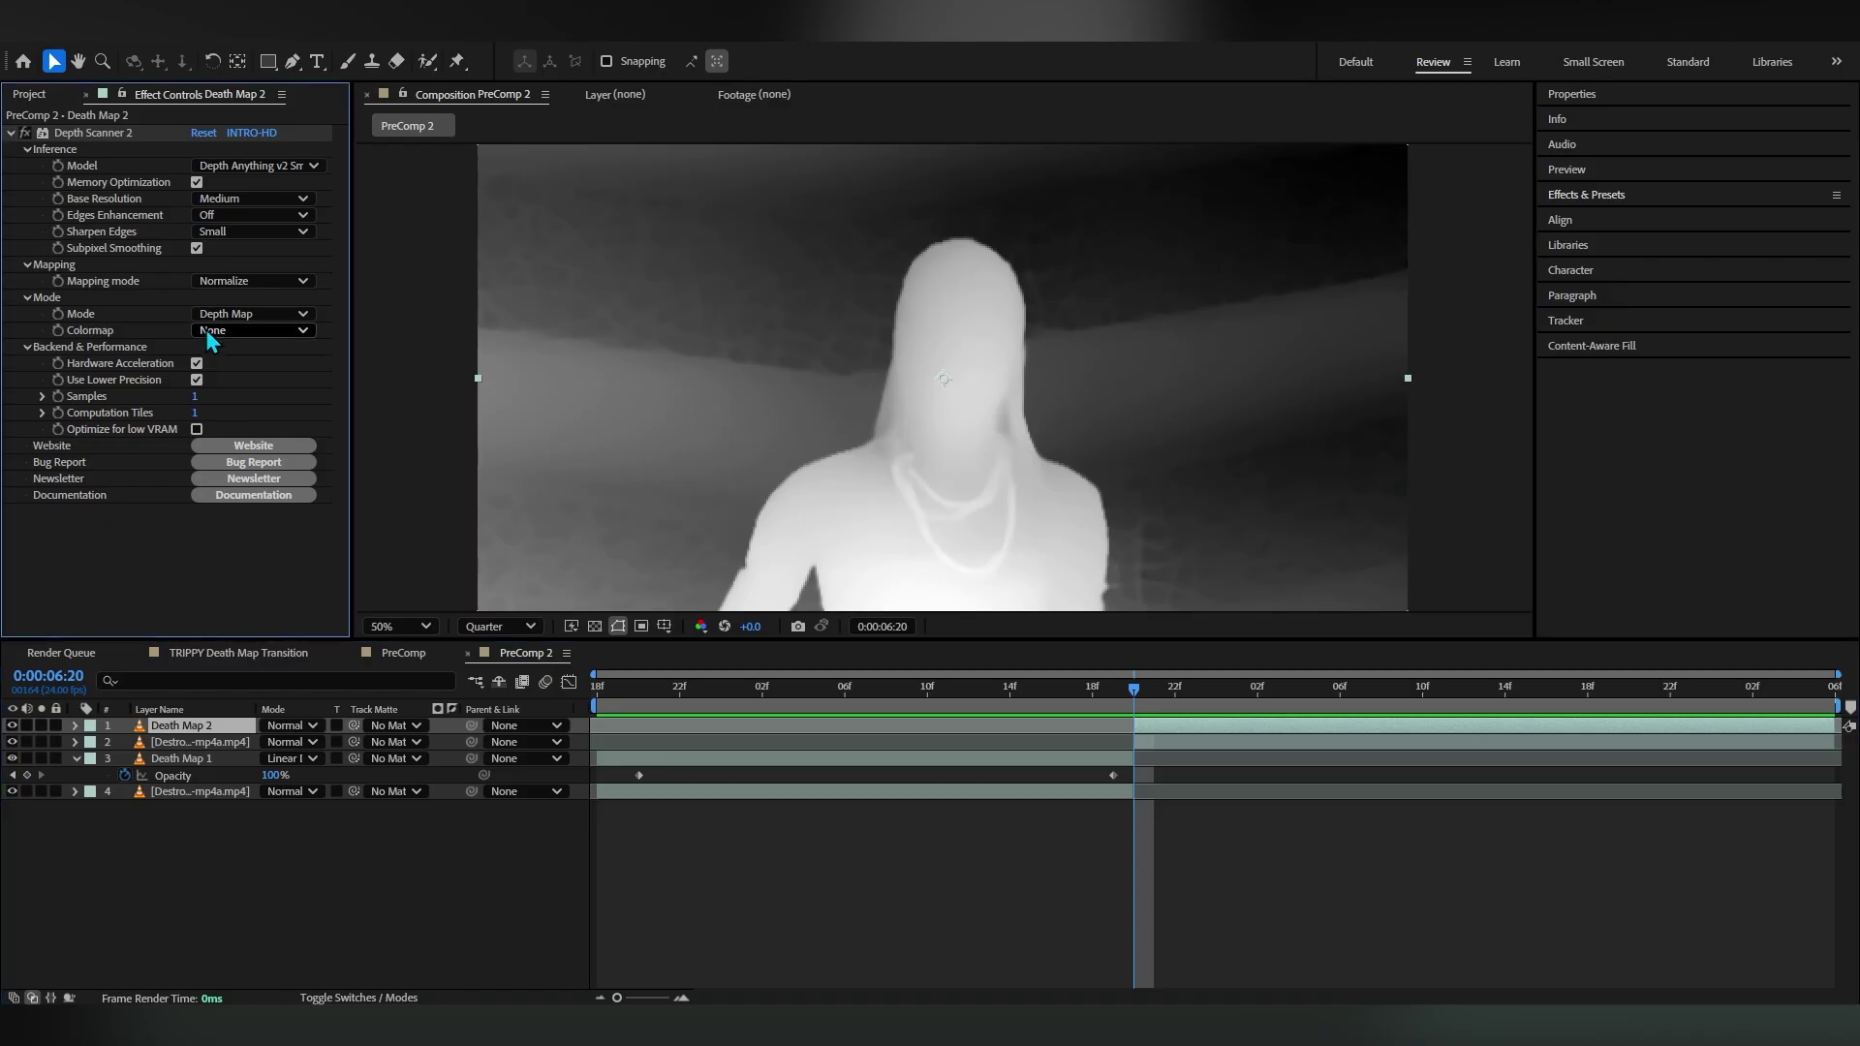
pyautogui.click(228, 332)
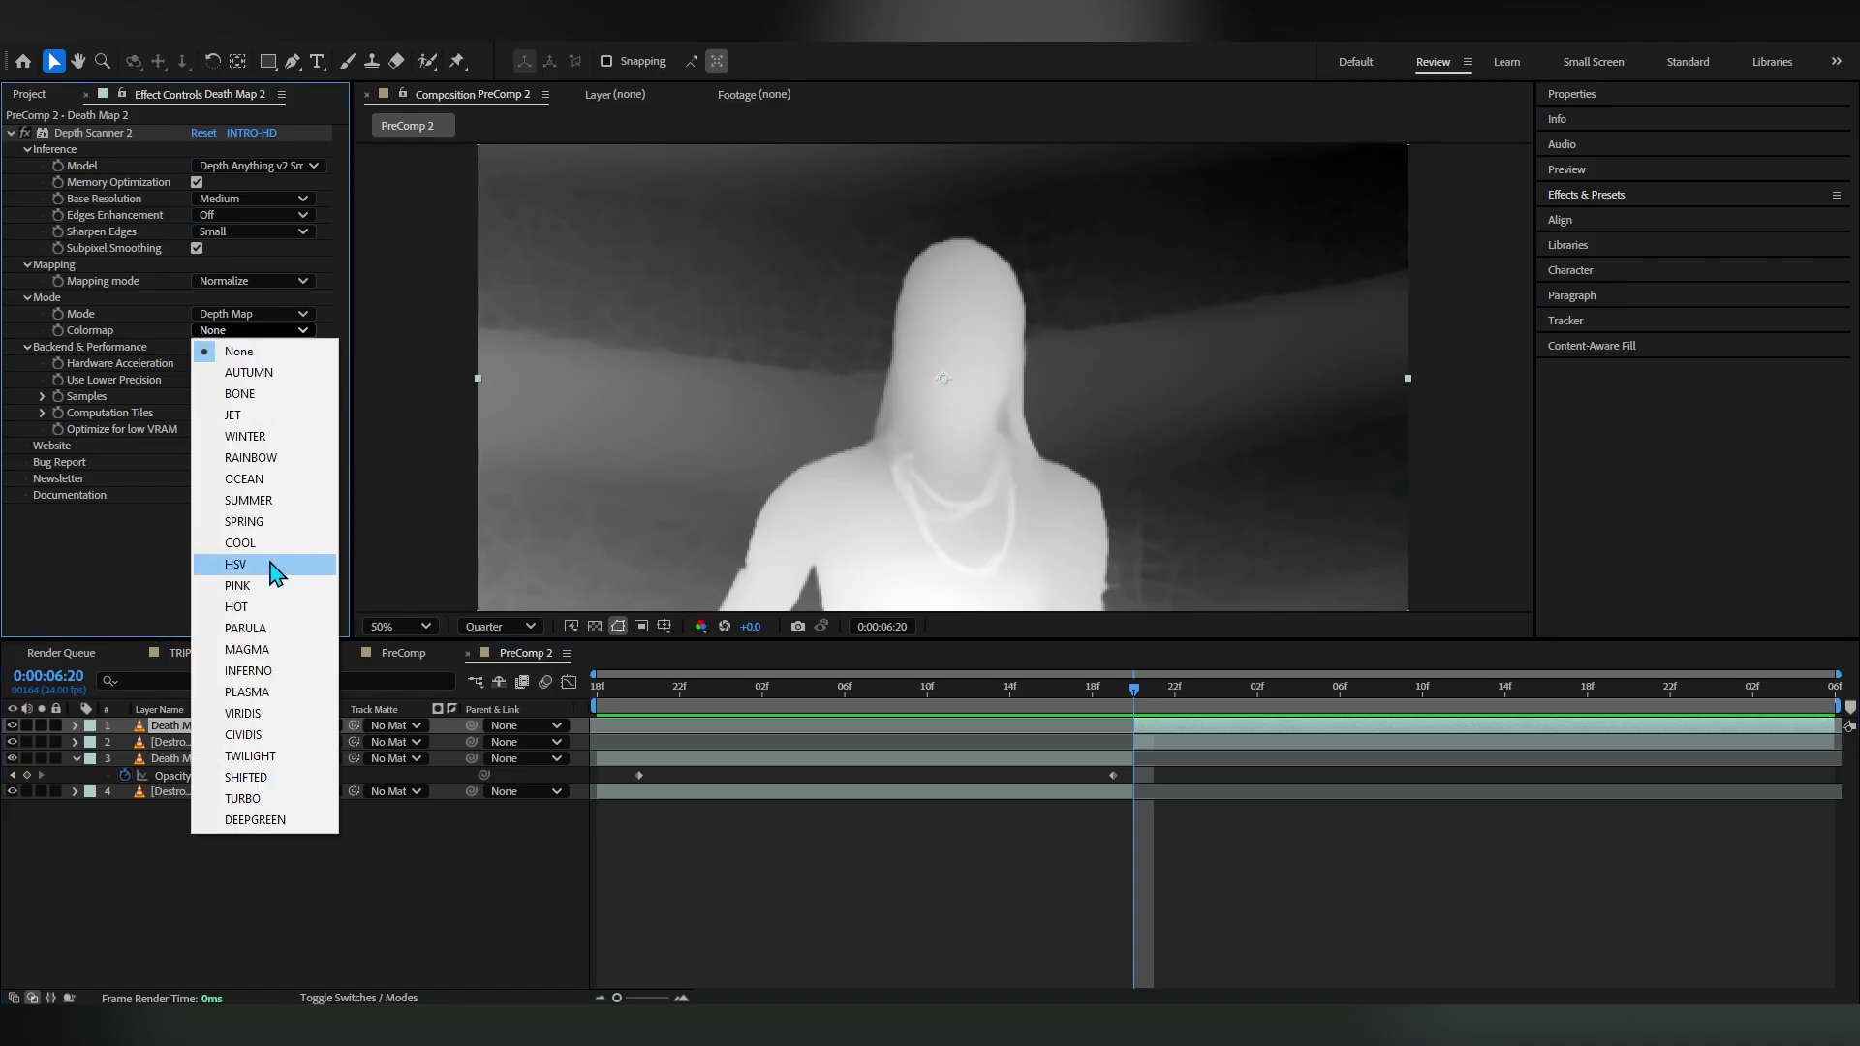
pyautogui.click(244, 479)
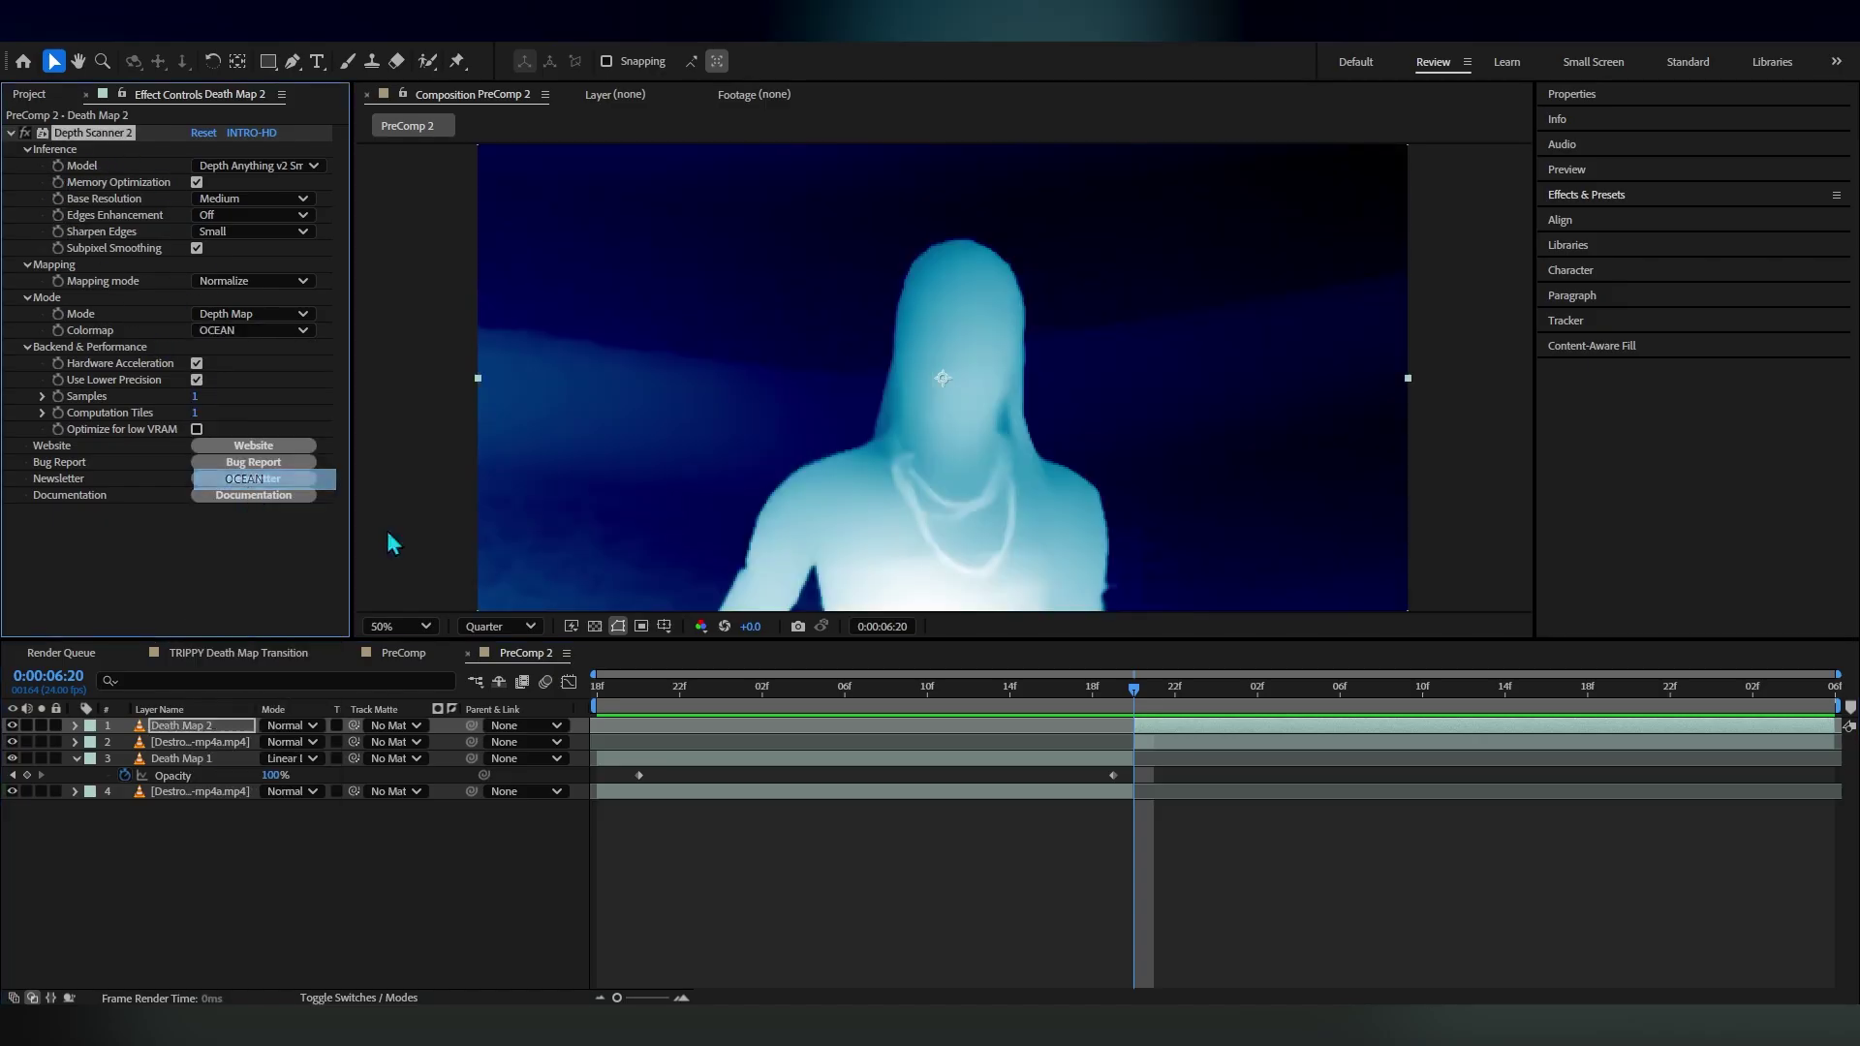
# Keyframe Death Map 2's Opacity from 100% at 0:00:06:20 down to 0% at about 0:00:08:00
pyautogui.press('t')
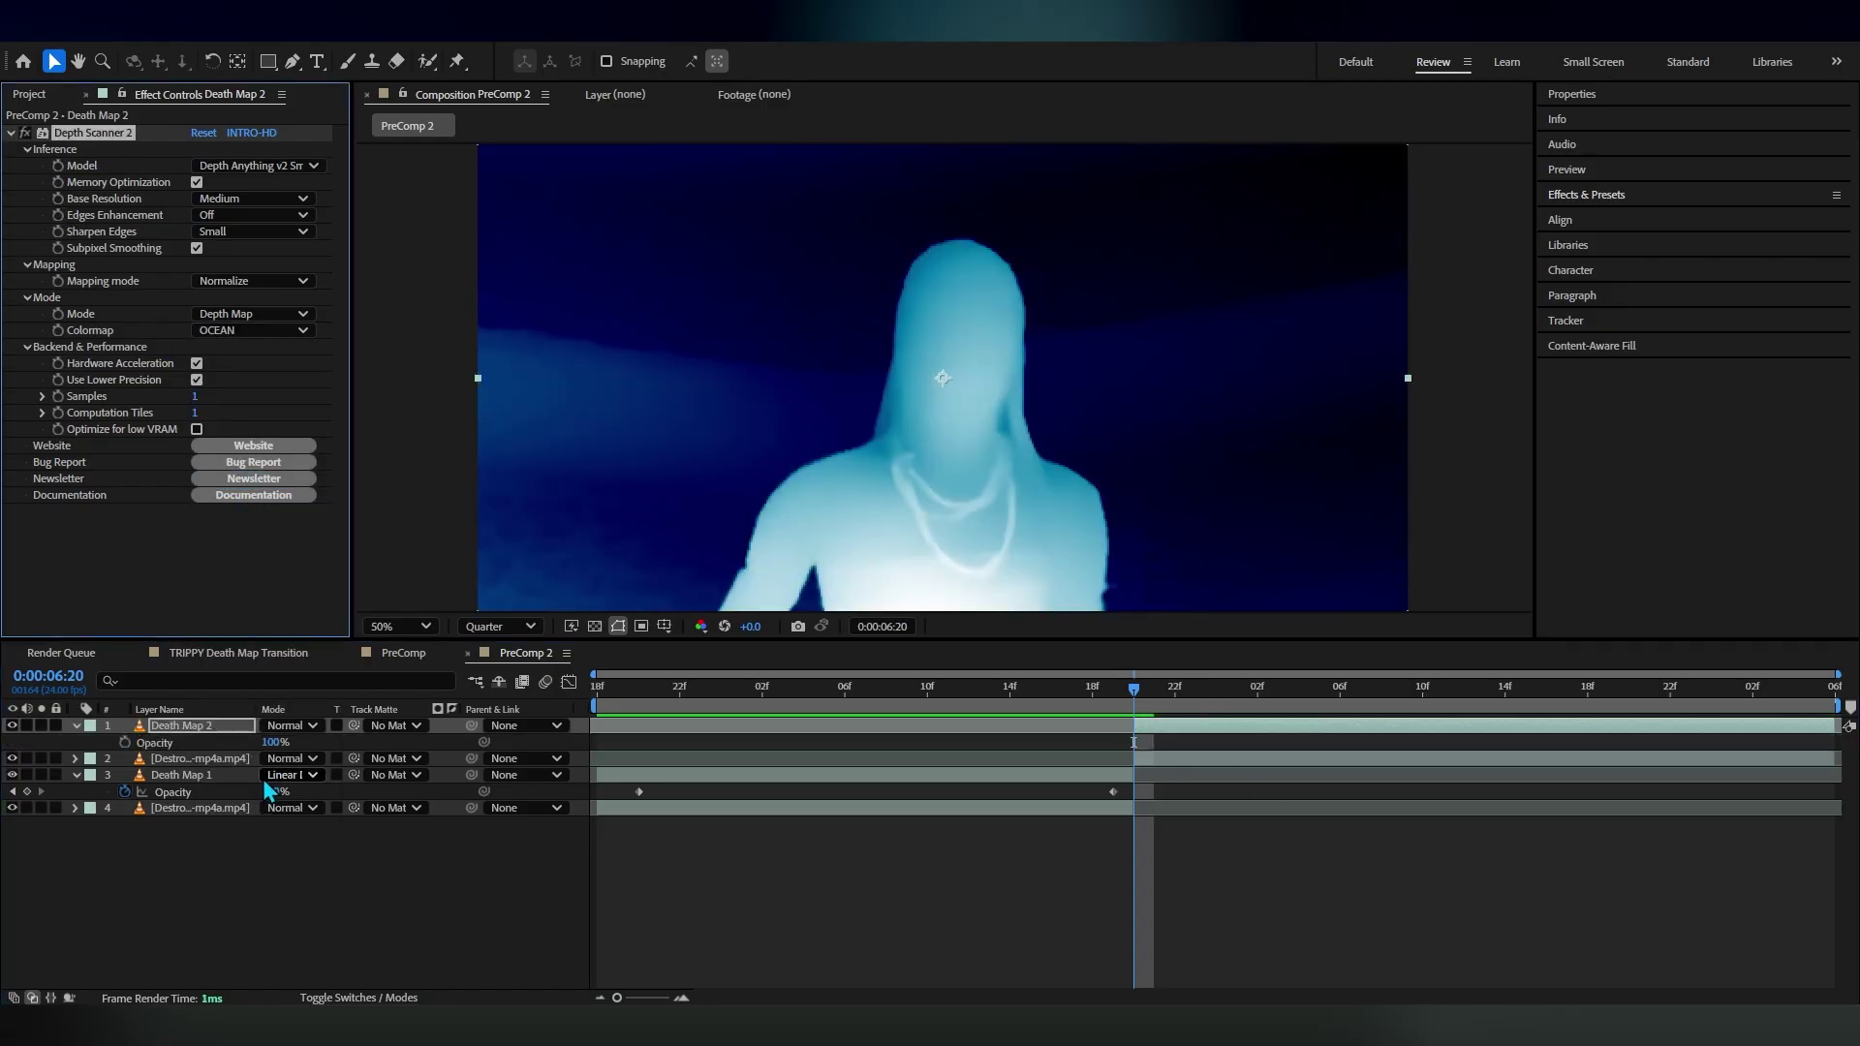
pyautogui.click(124, 742)
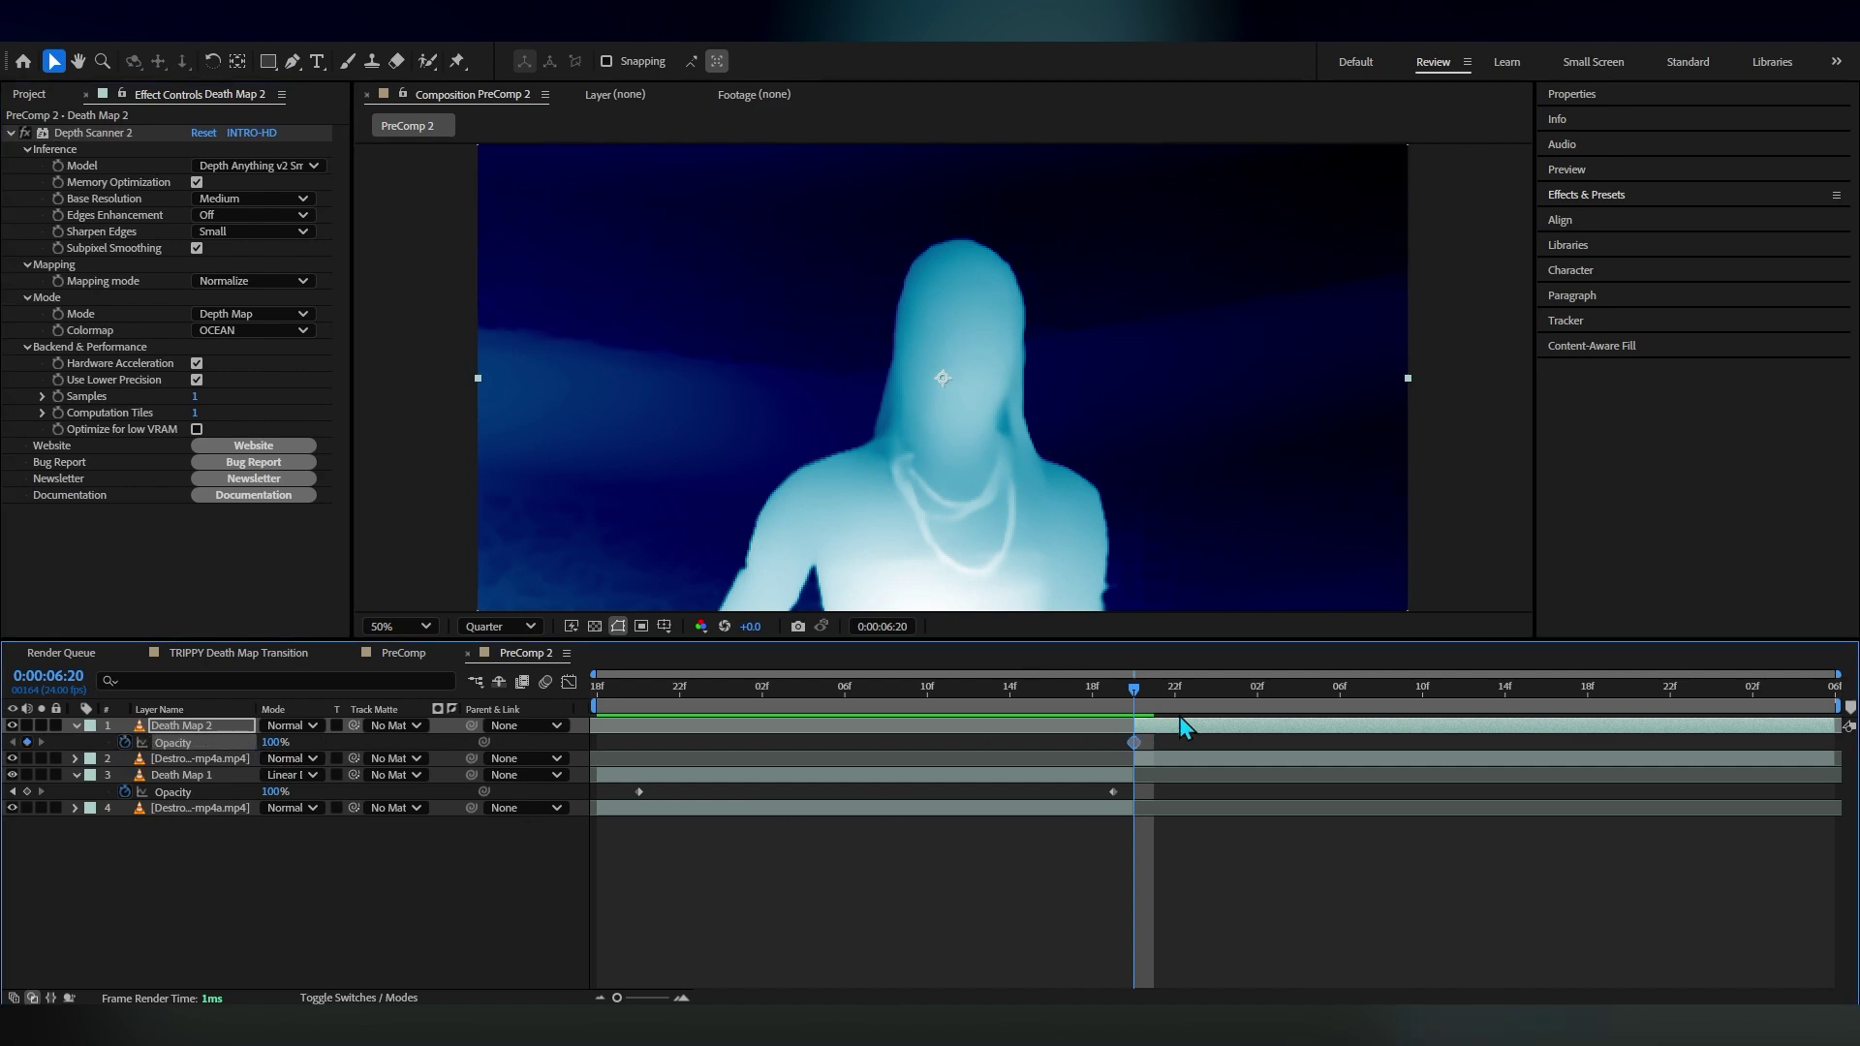
pyautogui.press('space')
pyautogui.click(274, 742)
pyautogui.write('0')
pyautogui.press('Return')
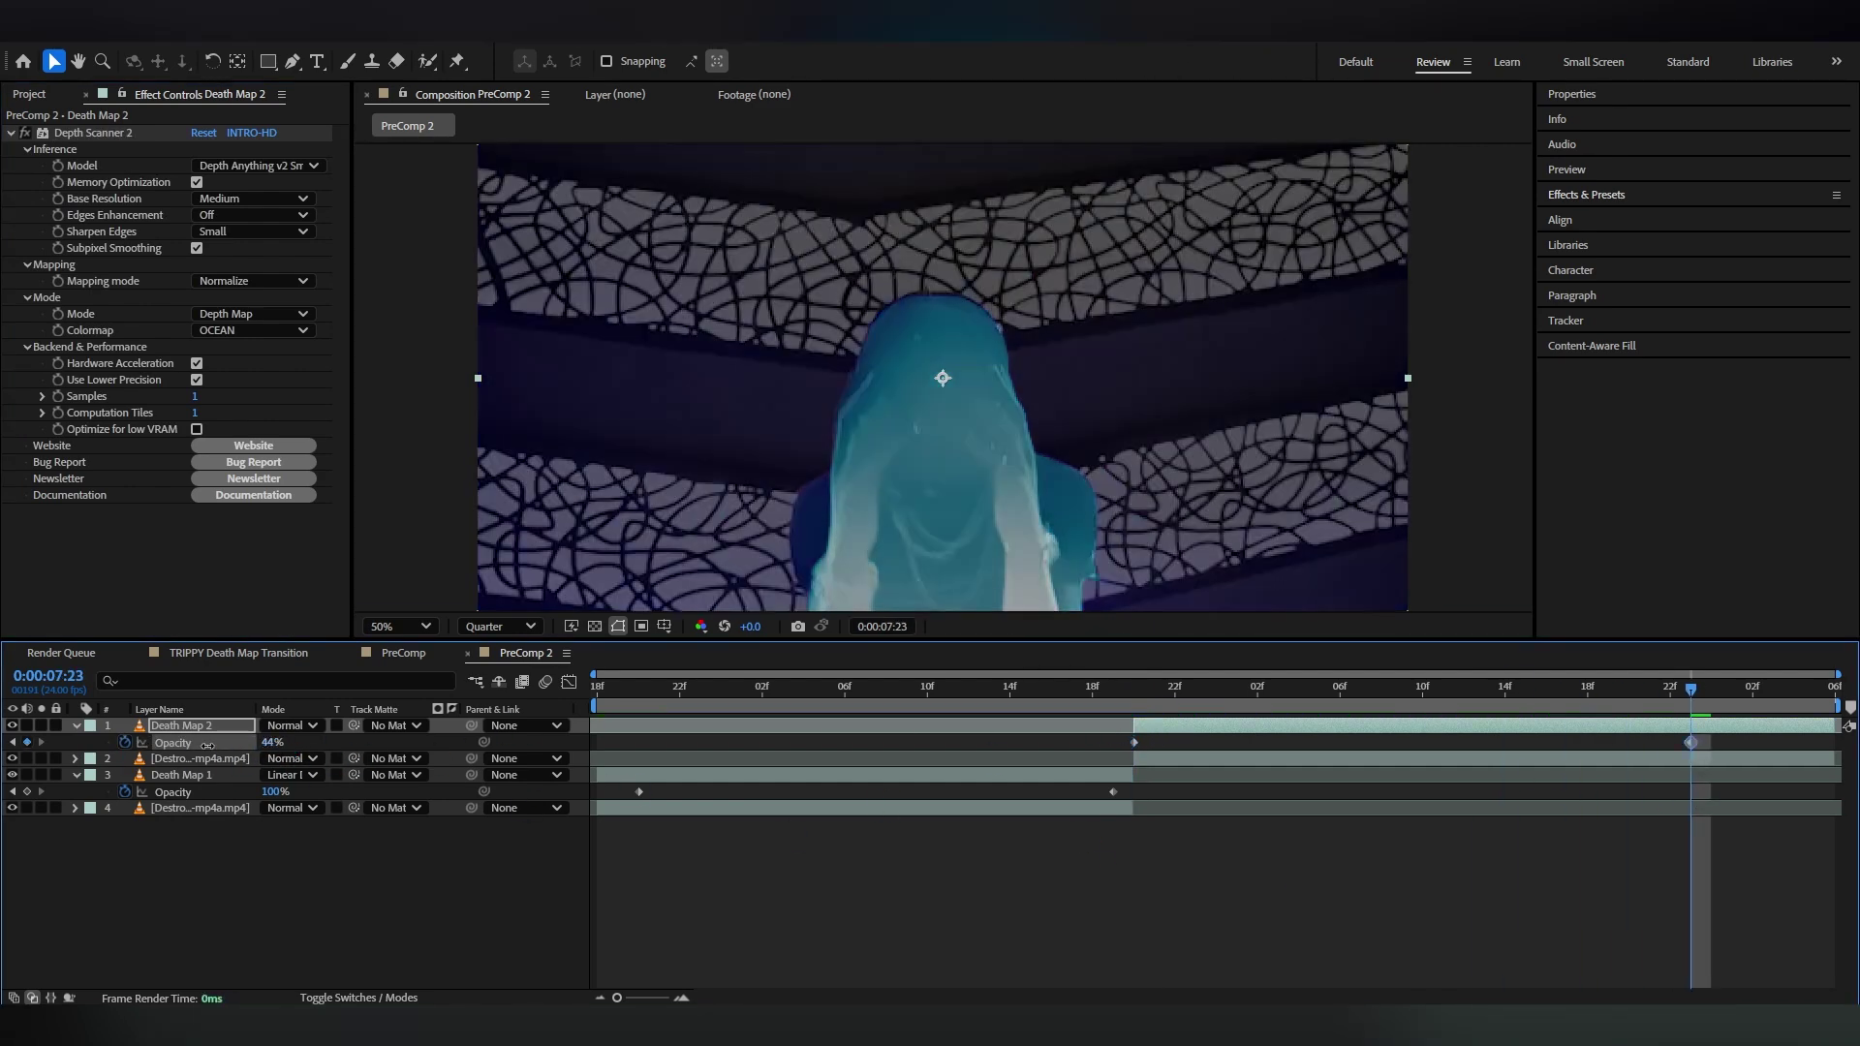
# Play back the full transition from 0:00:05:20 through Death Map 2's fade-out
pyautogui.moveTo(1648, 693); pyautogui.dragTo(639, 717)
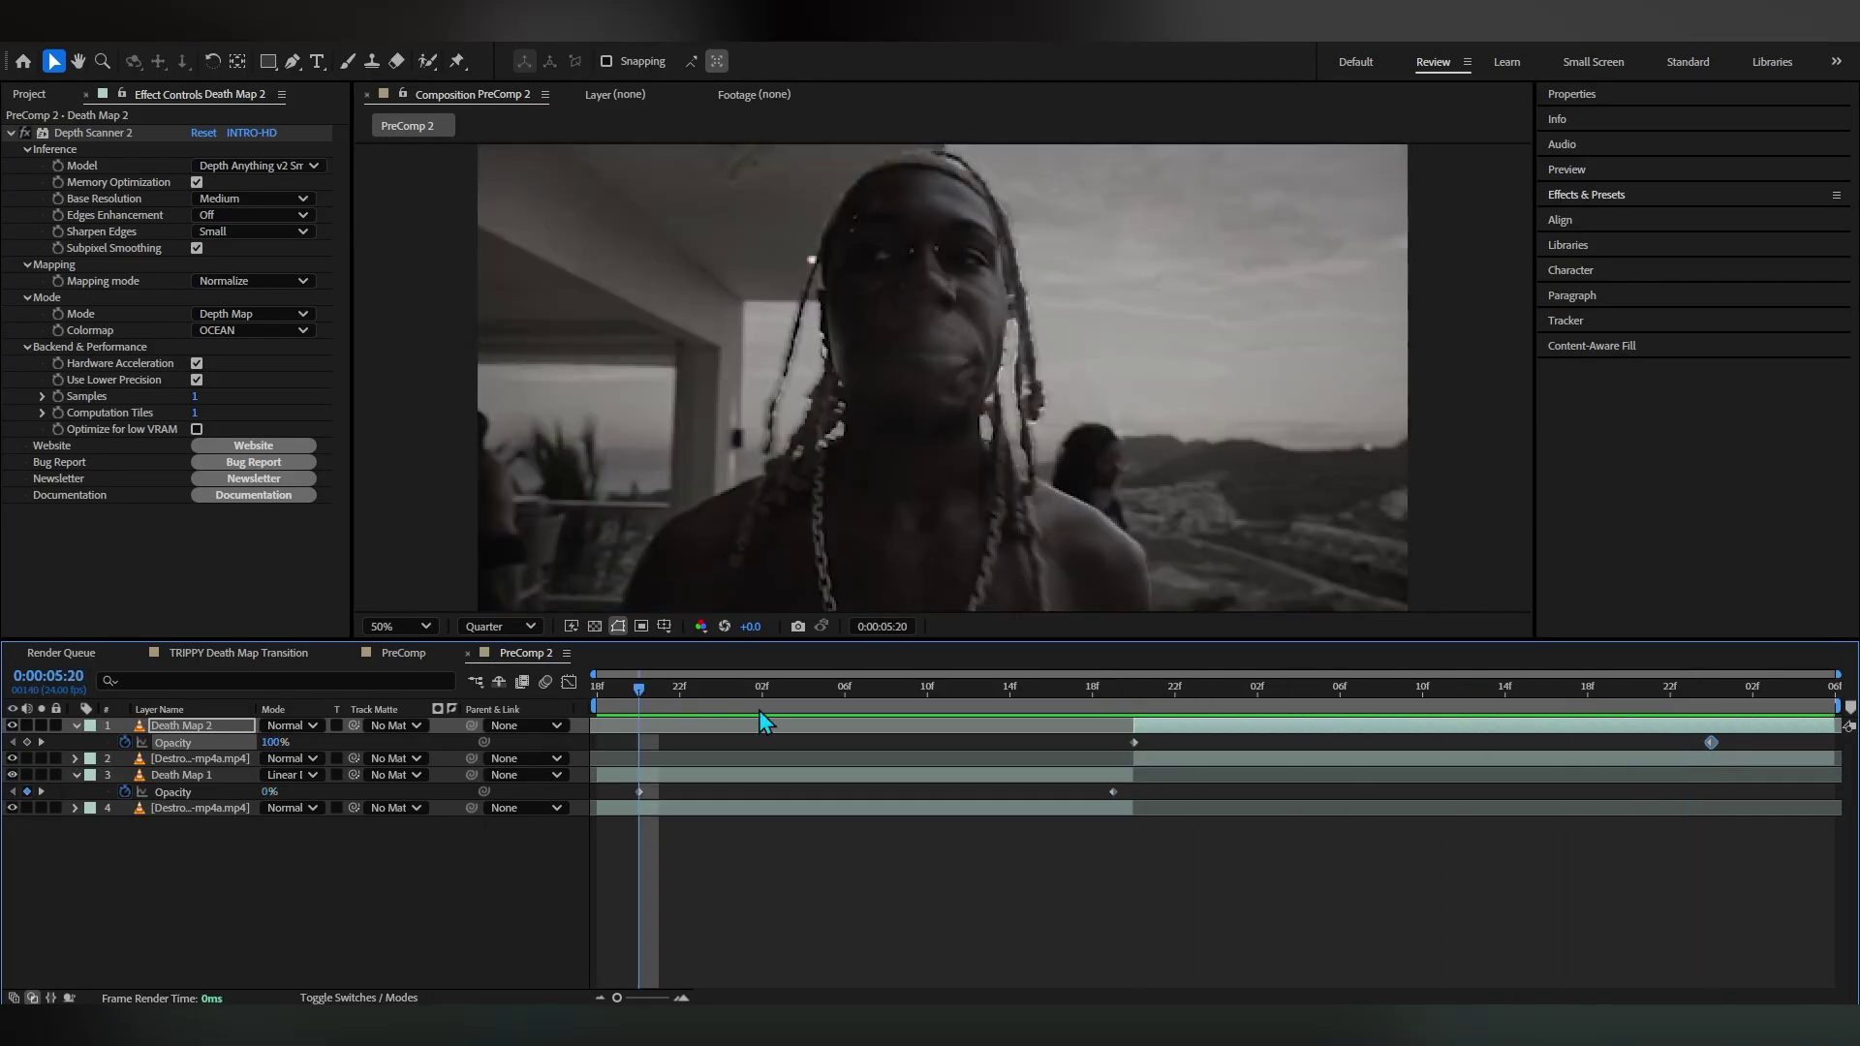
pyautogui.press('space')
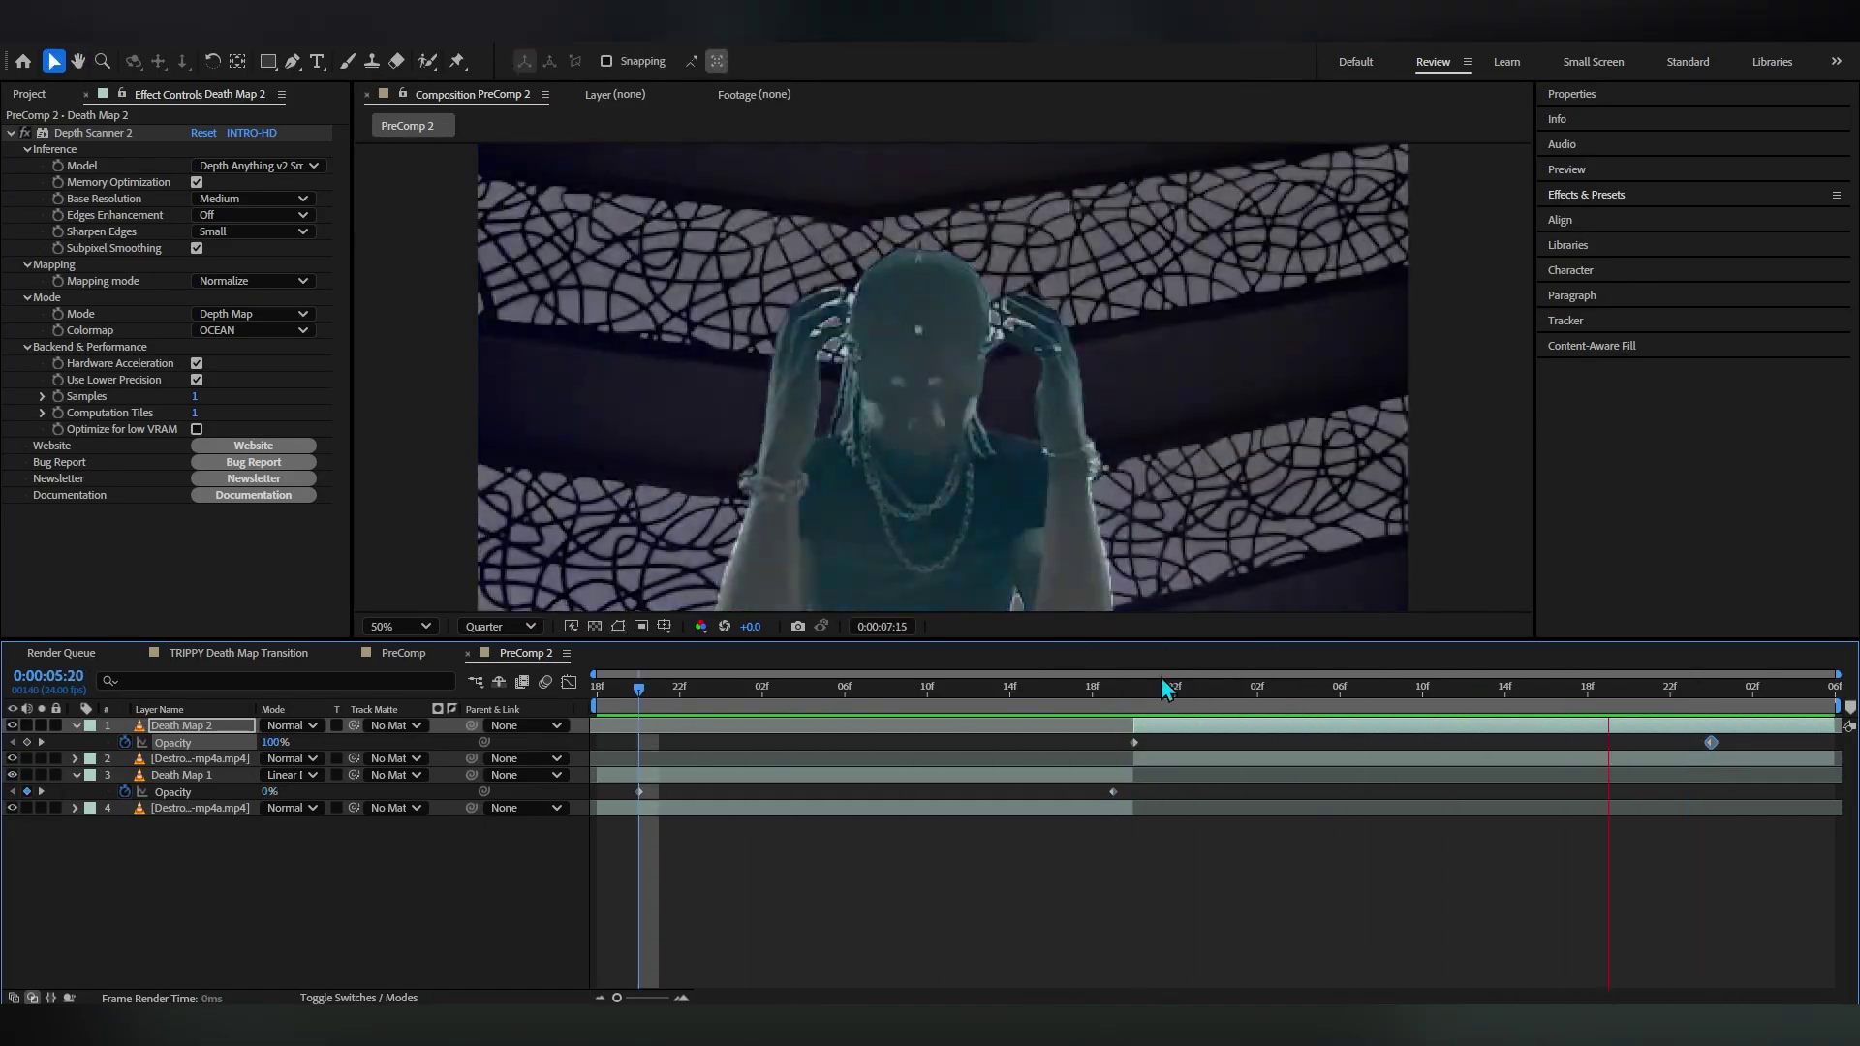
pyautogui.press('space')
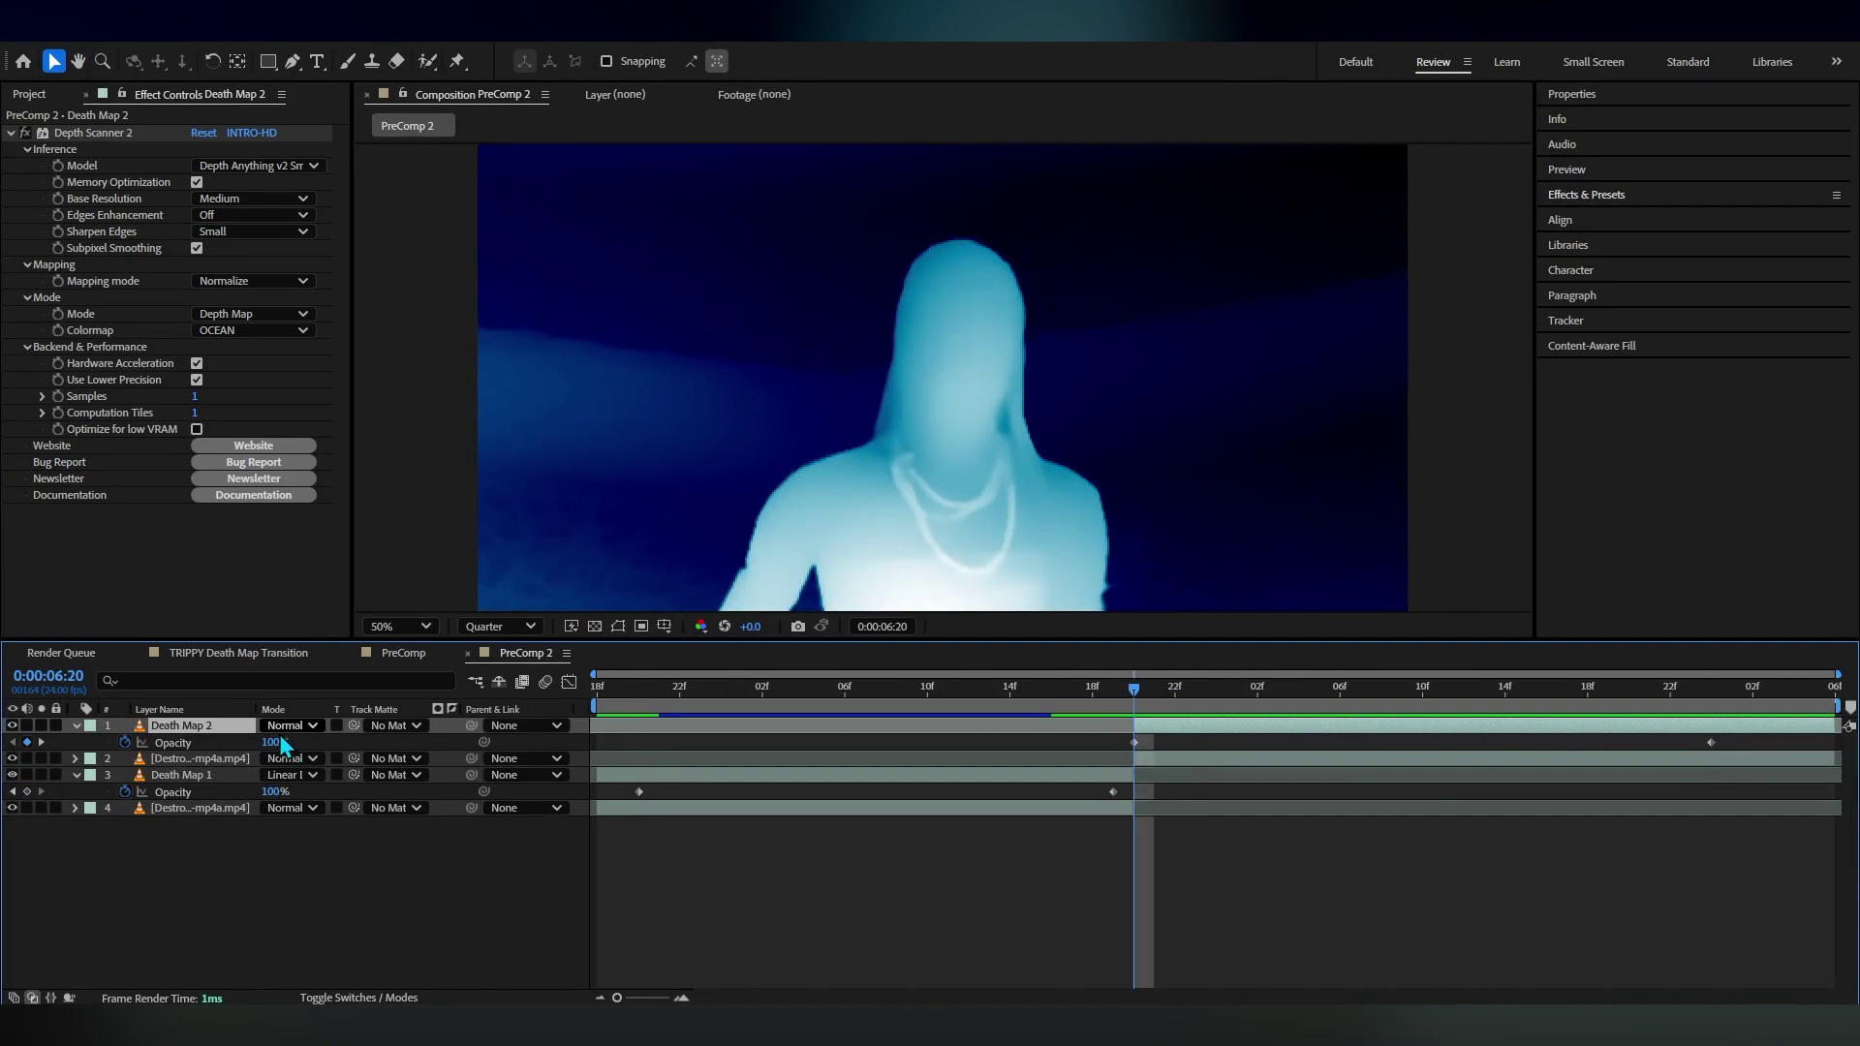
# Set Death Map 2's blending mode to Linear Light and play back the transition around the cut
pyautogui.click(281, 726)
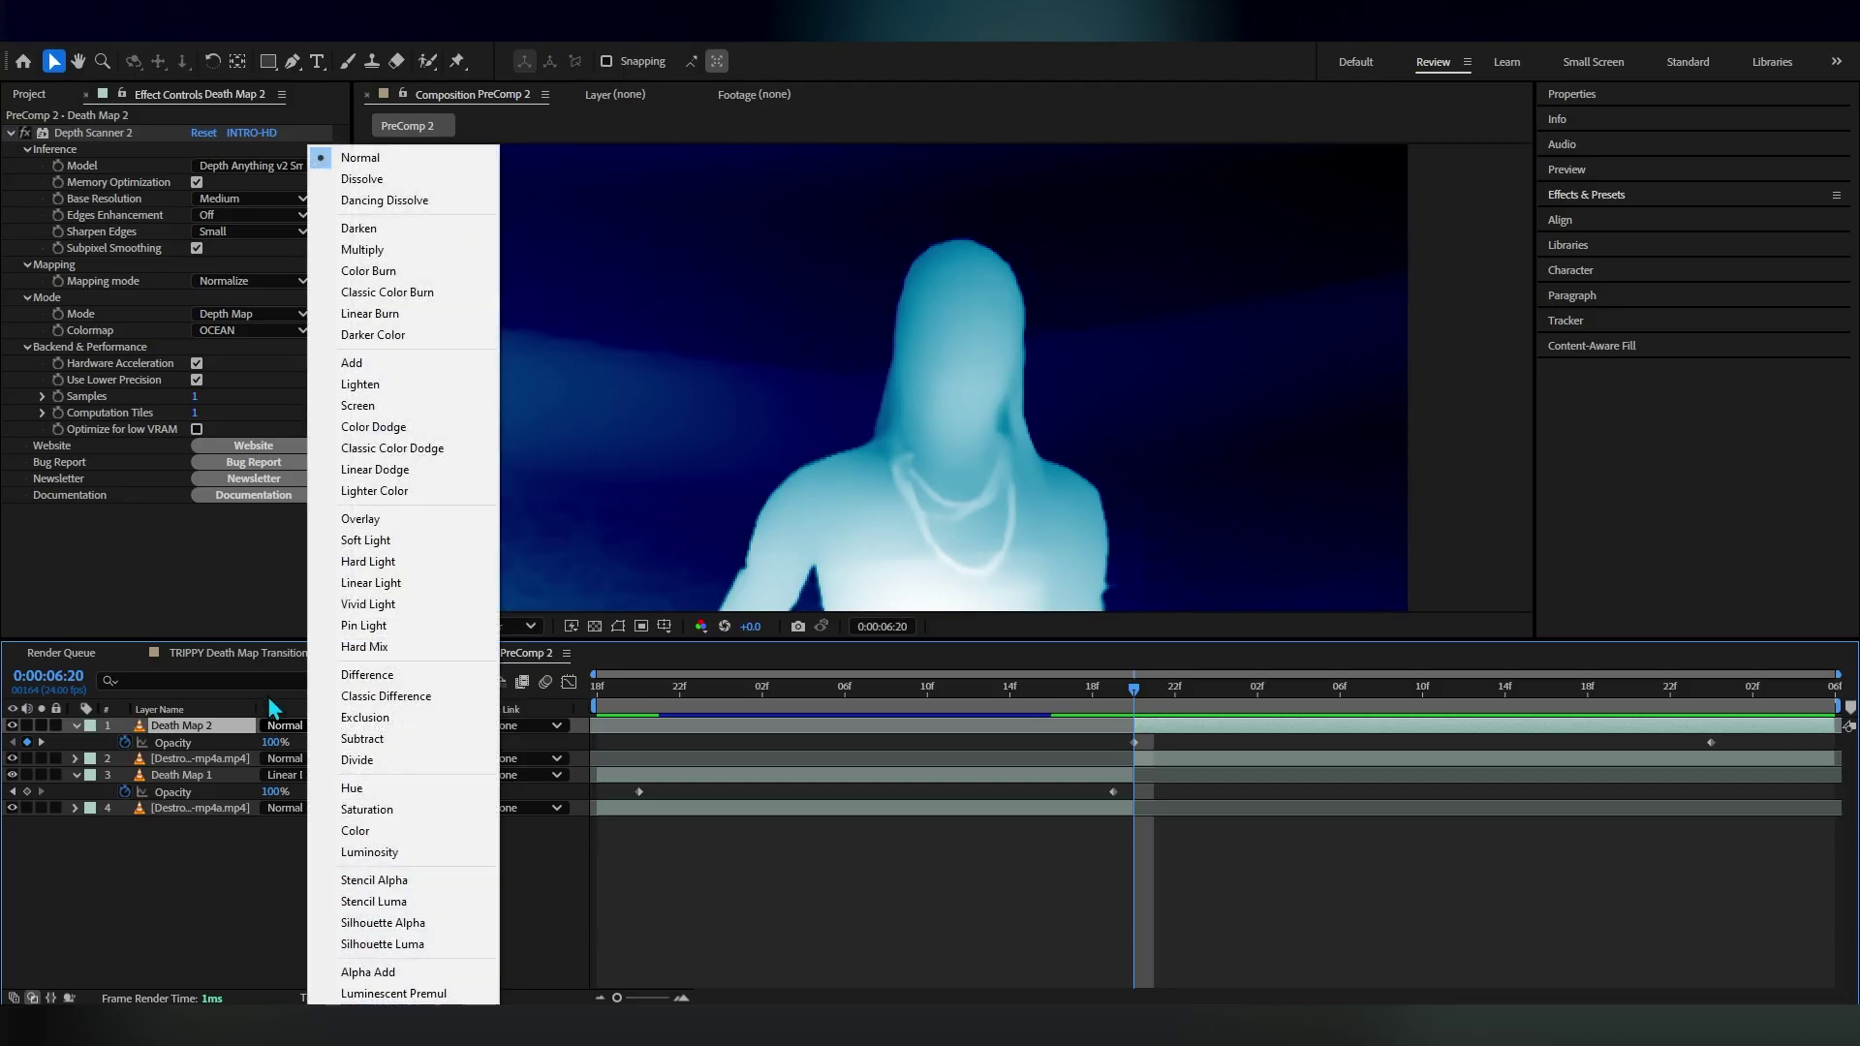
pyautogui.click(357, 584)
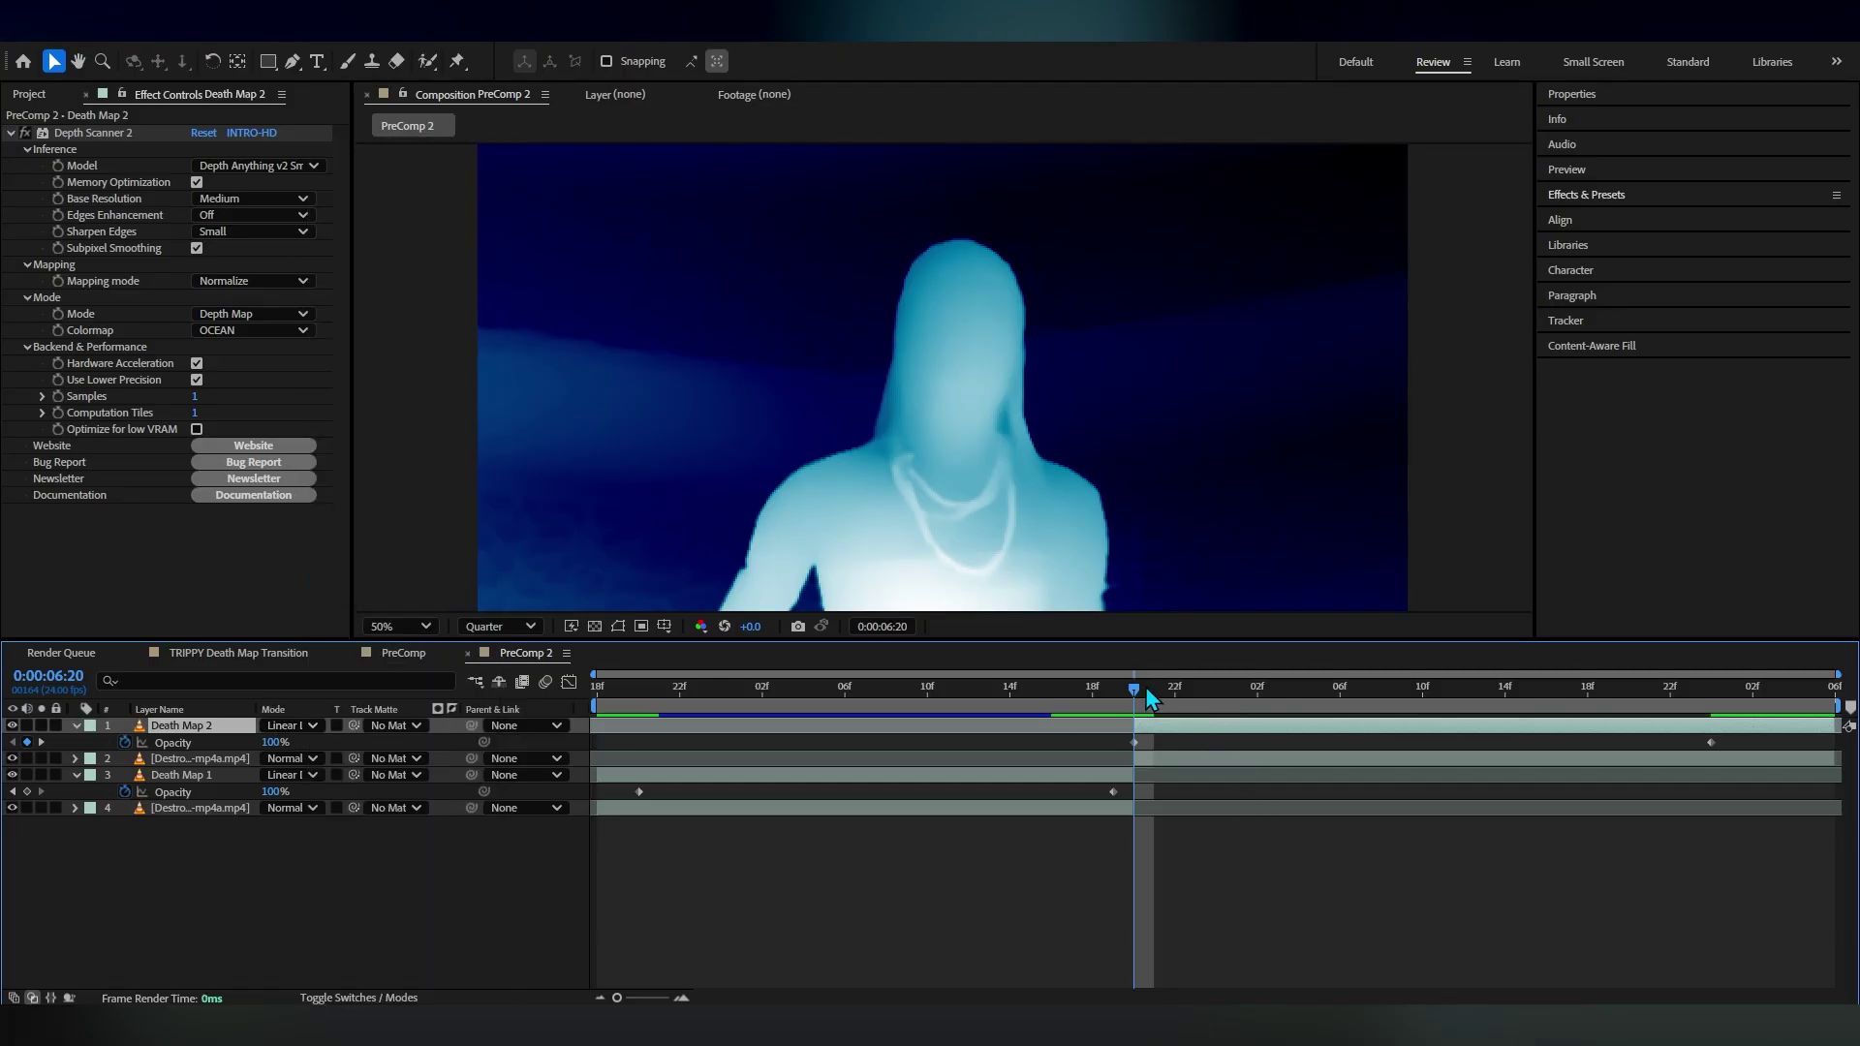
pyautogui.moveTo(1146, 698); pyautogui.dragTo(1197, 703)
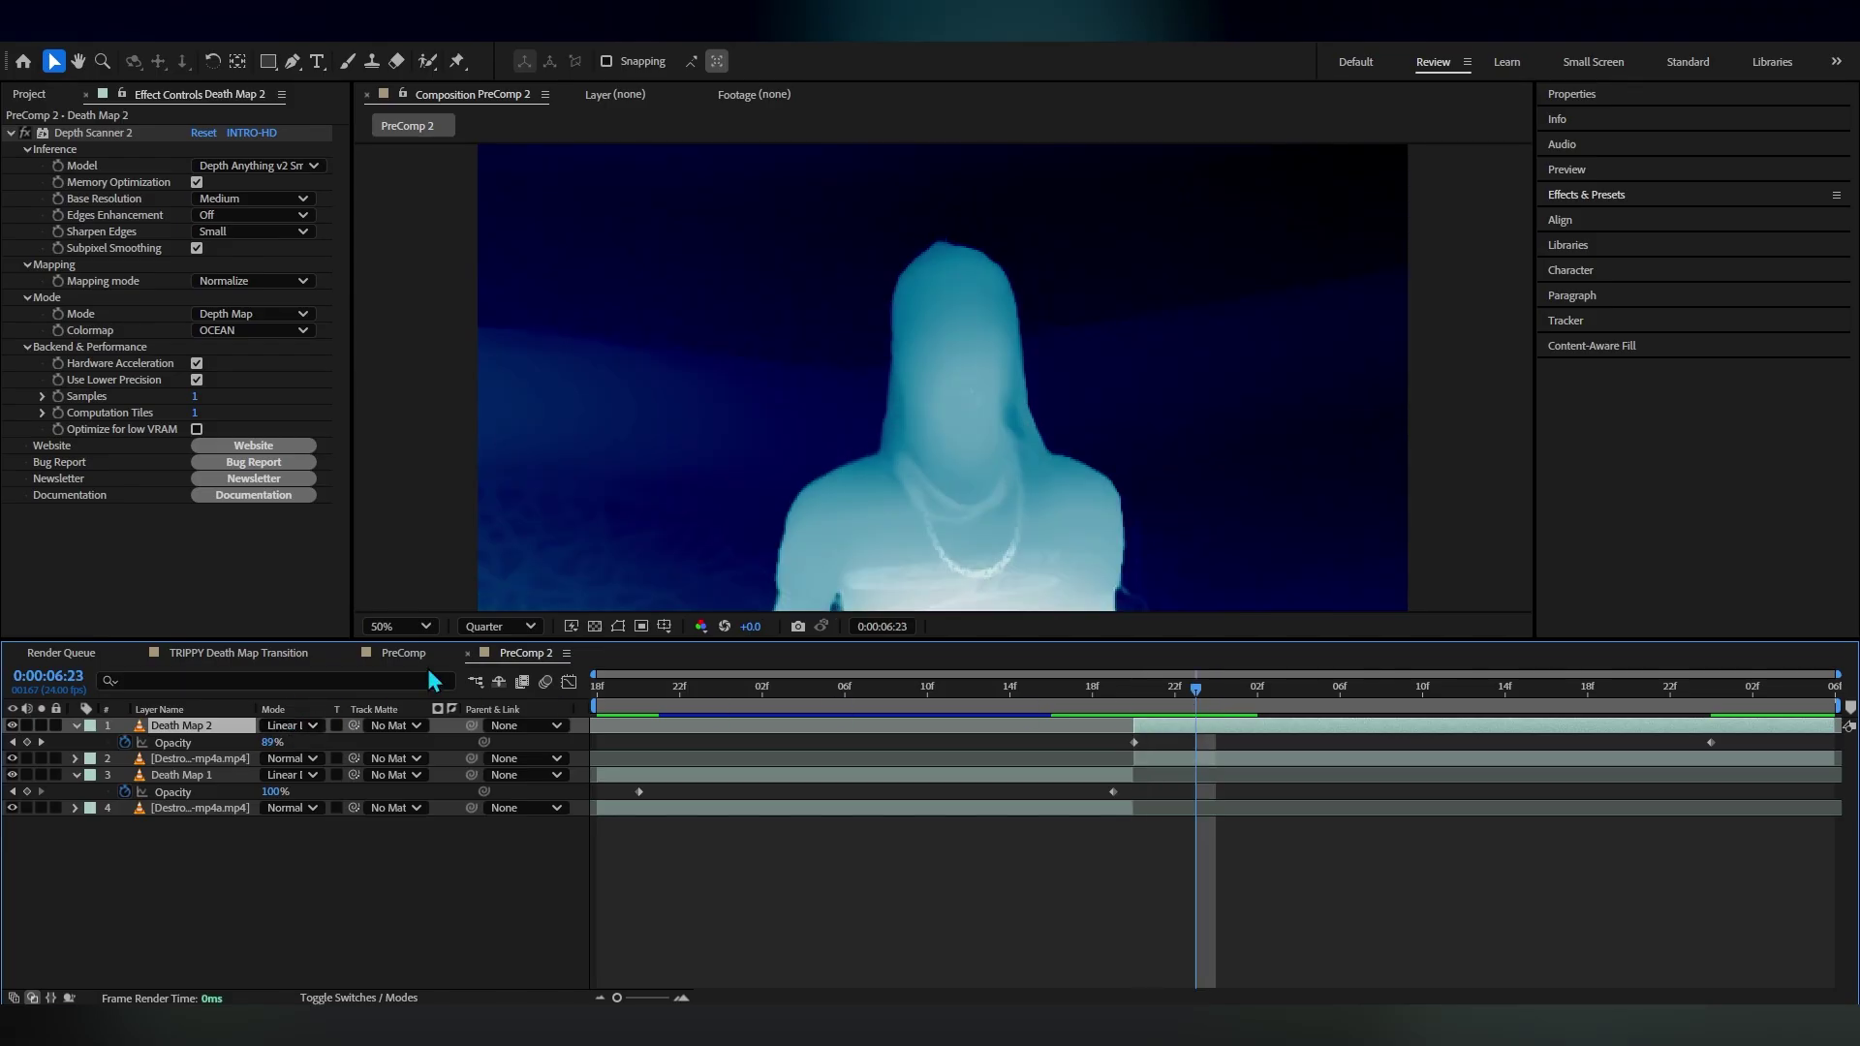
pyautogui.press('space')
pyautogui.press('space')
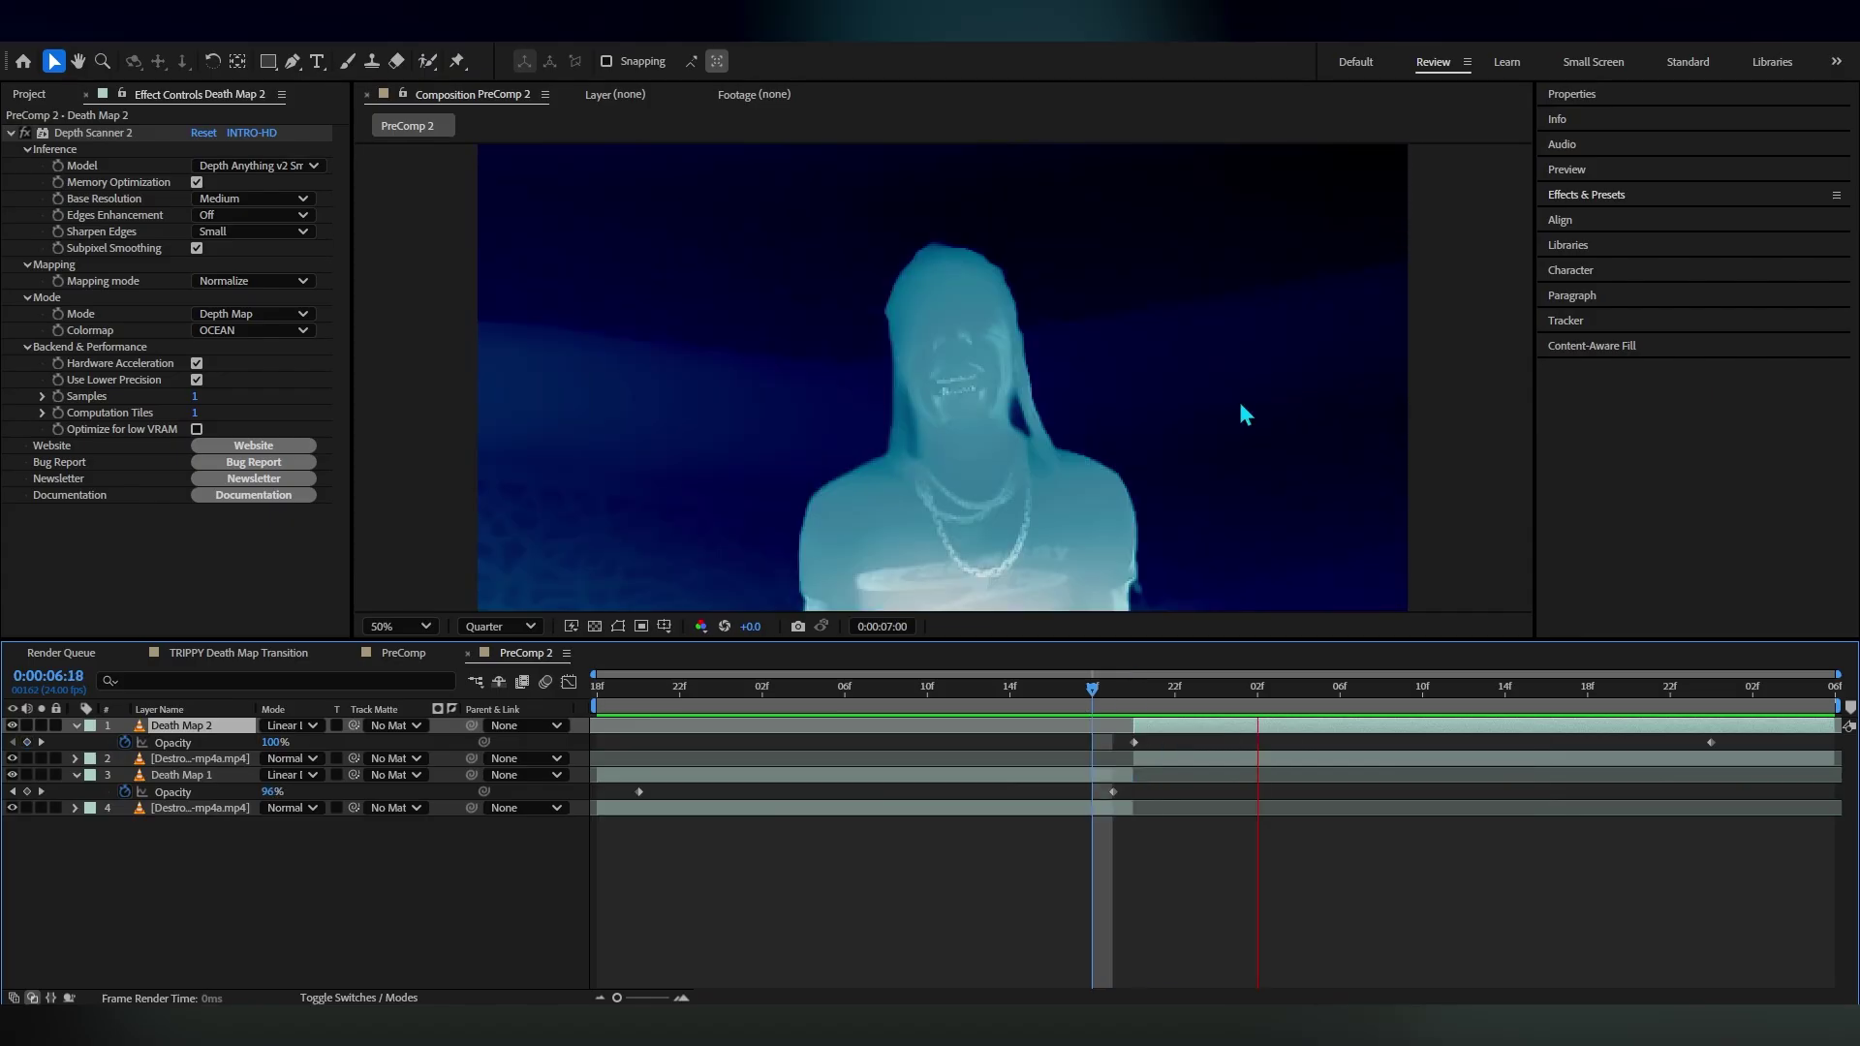
pyautogui.press('space')
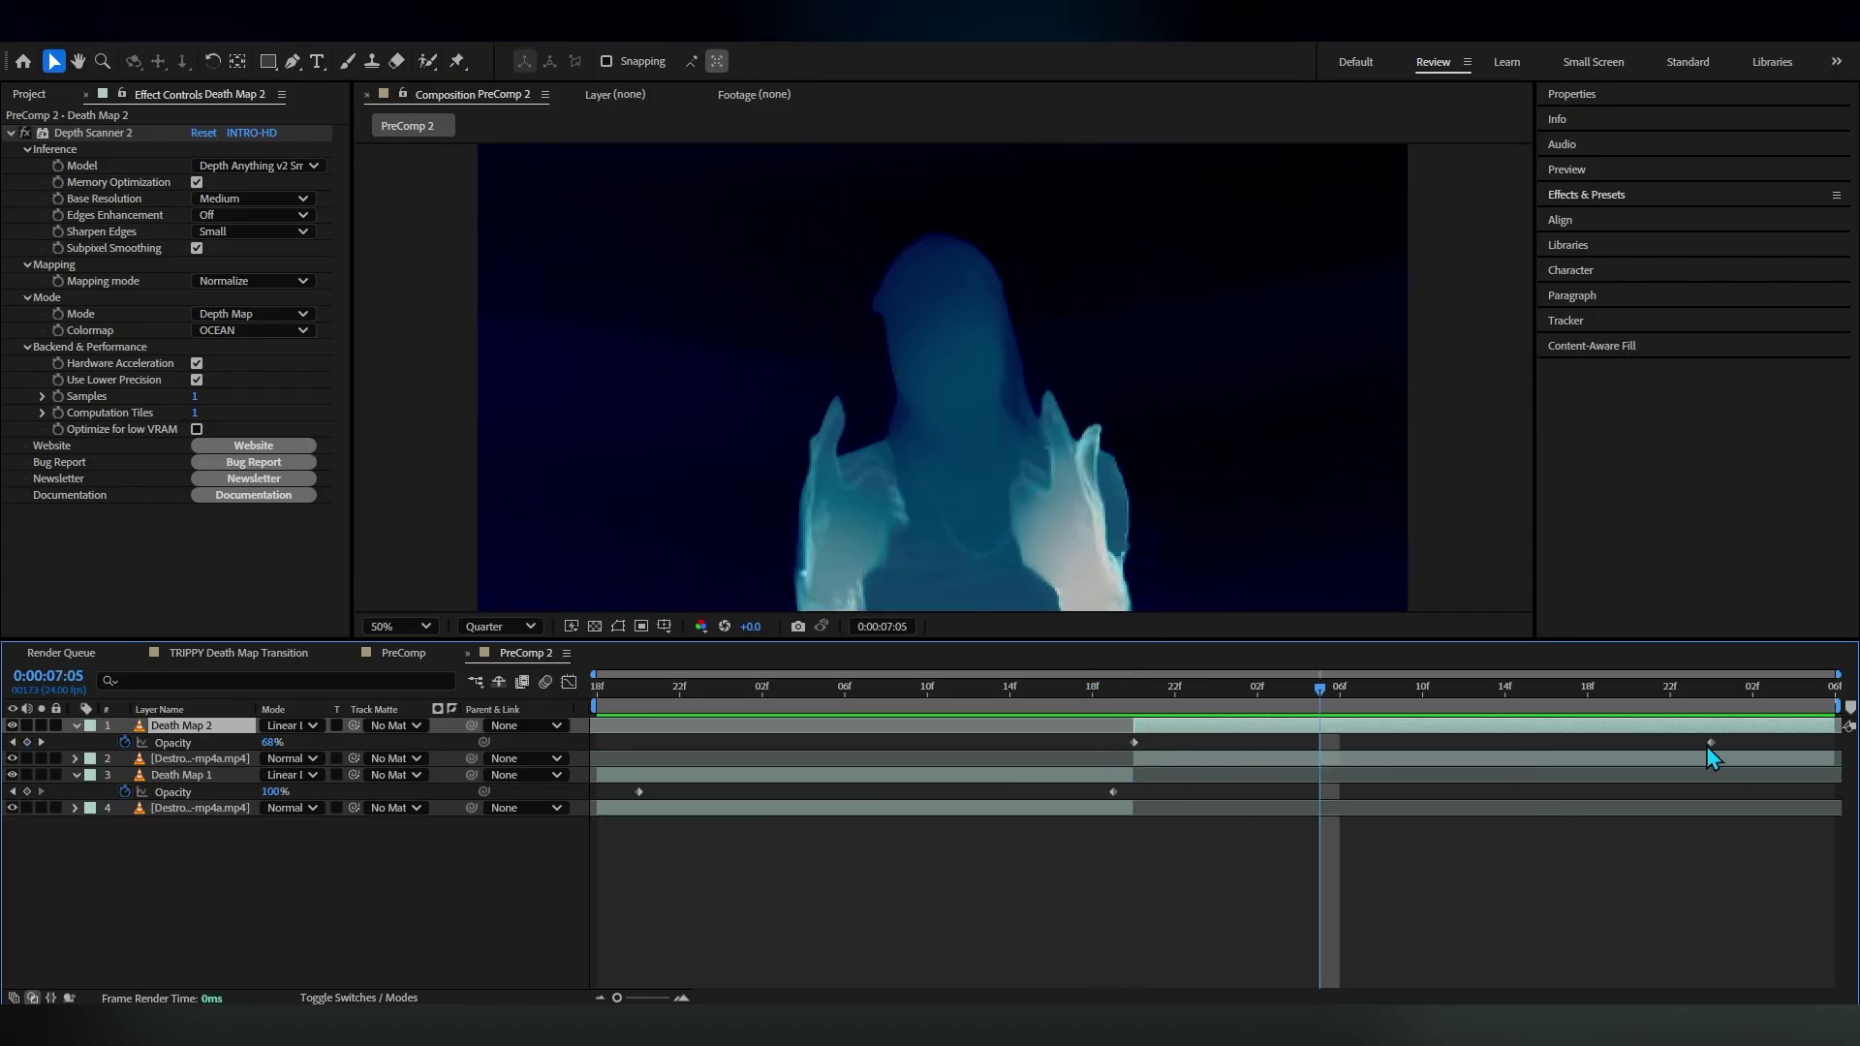
# Retime Death Map 2's Opacity fade to run from 0:00:06:21 to 0:00:07:19 and play back the transition
pyautogui.moveTo(1710, 743); pyautogui.dragTo(1609, 743)
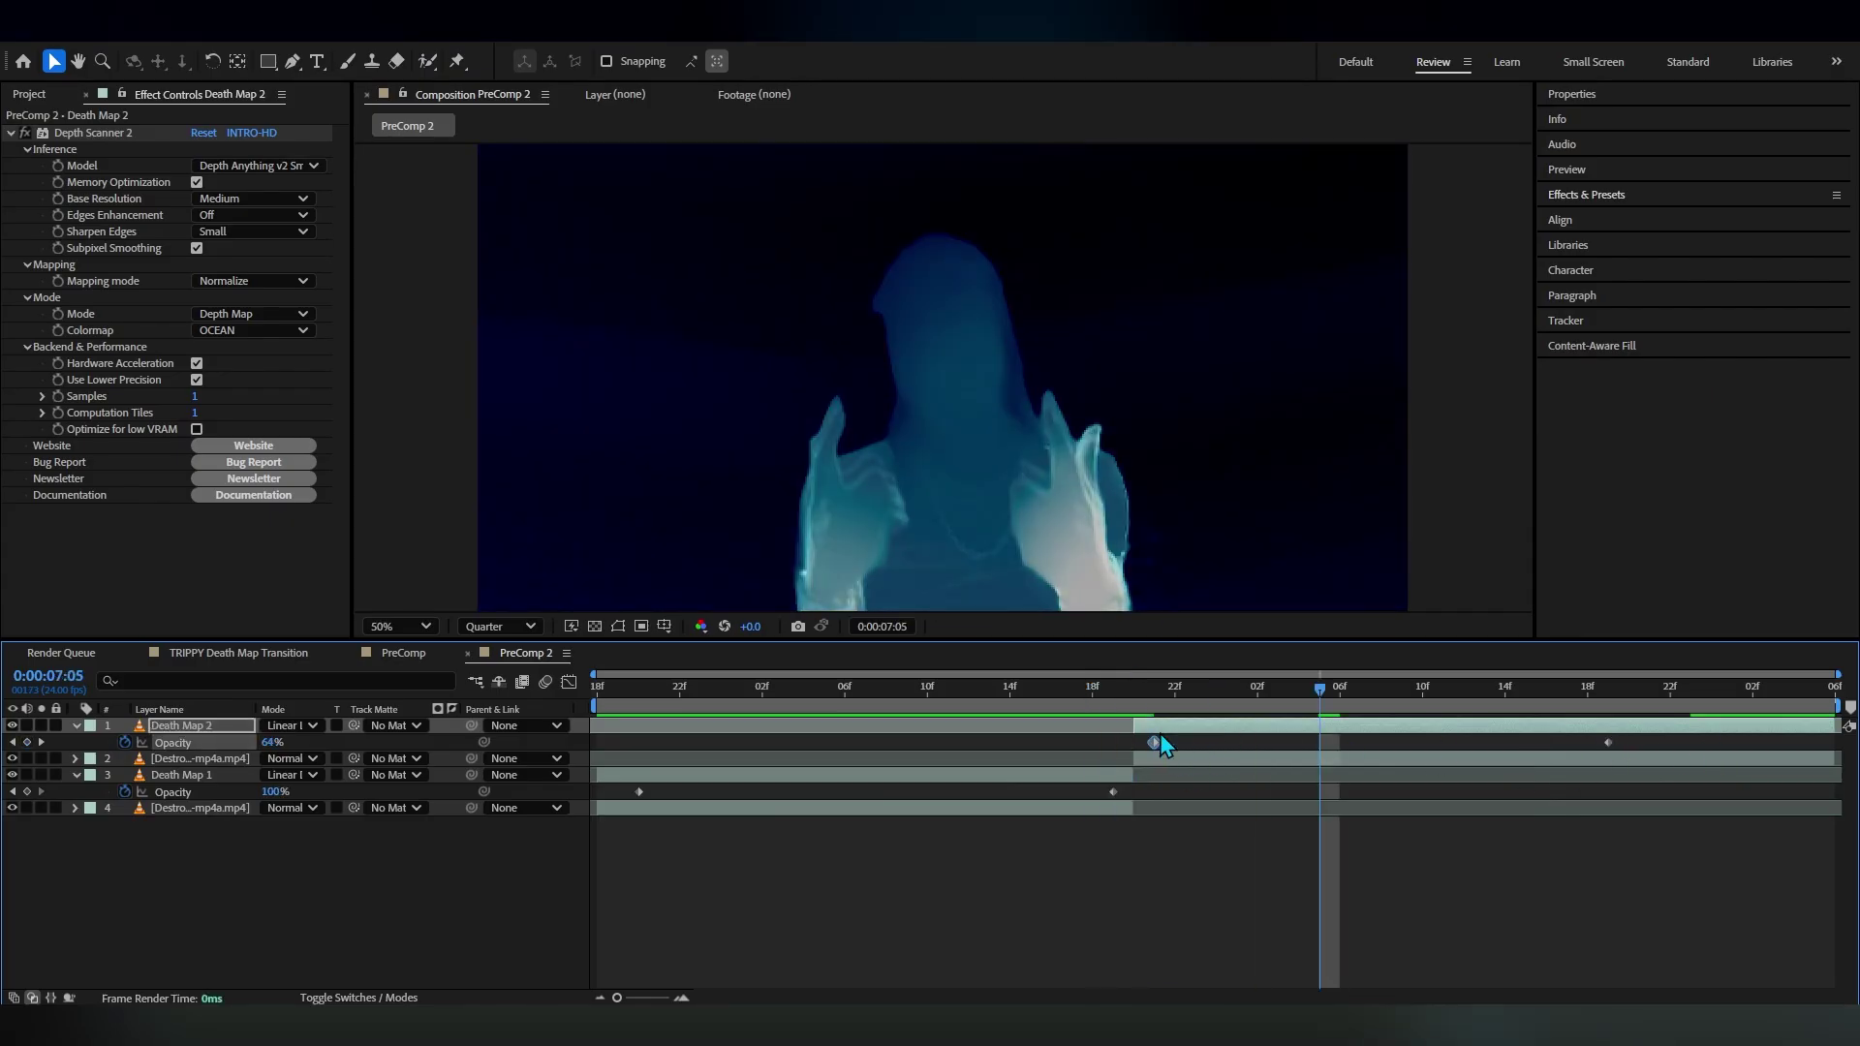
pyautogui.moveTo(1187, 689); pyautogui.dragTo(1438, 743)
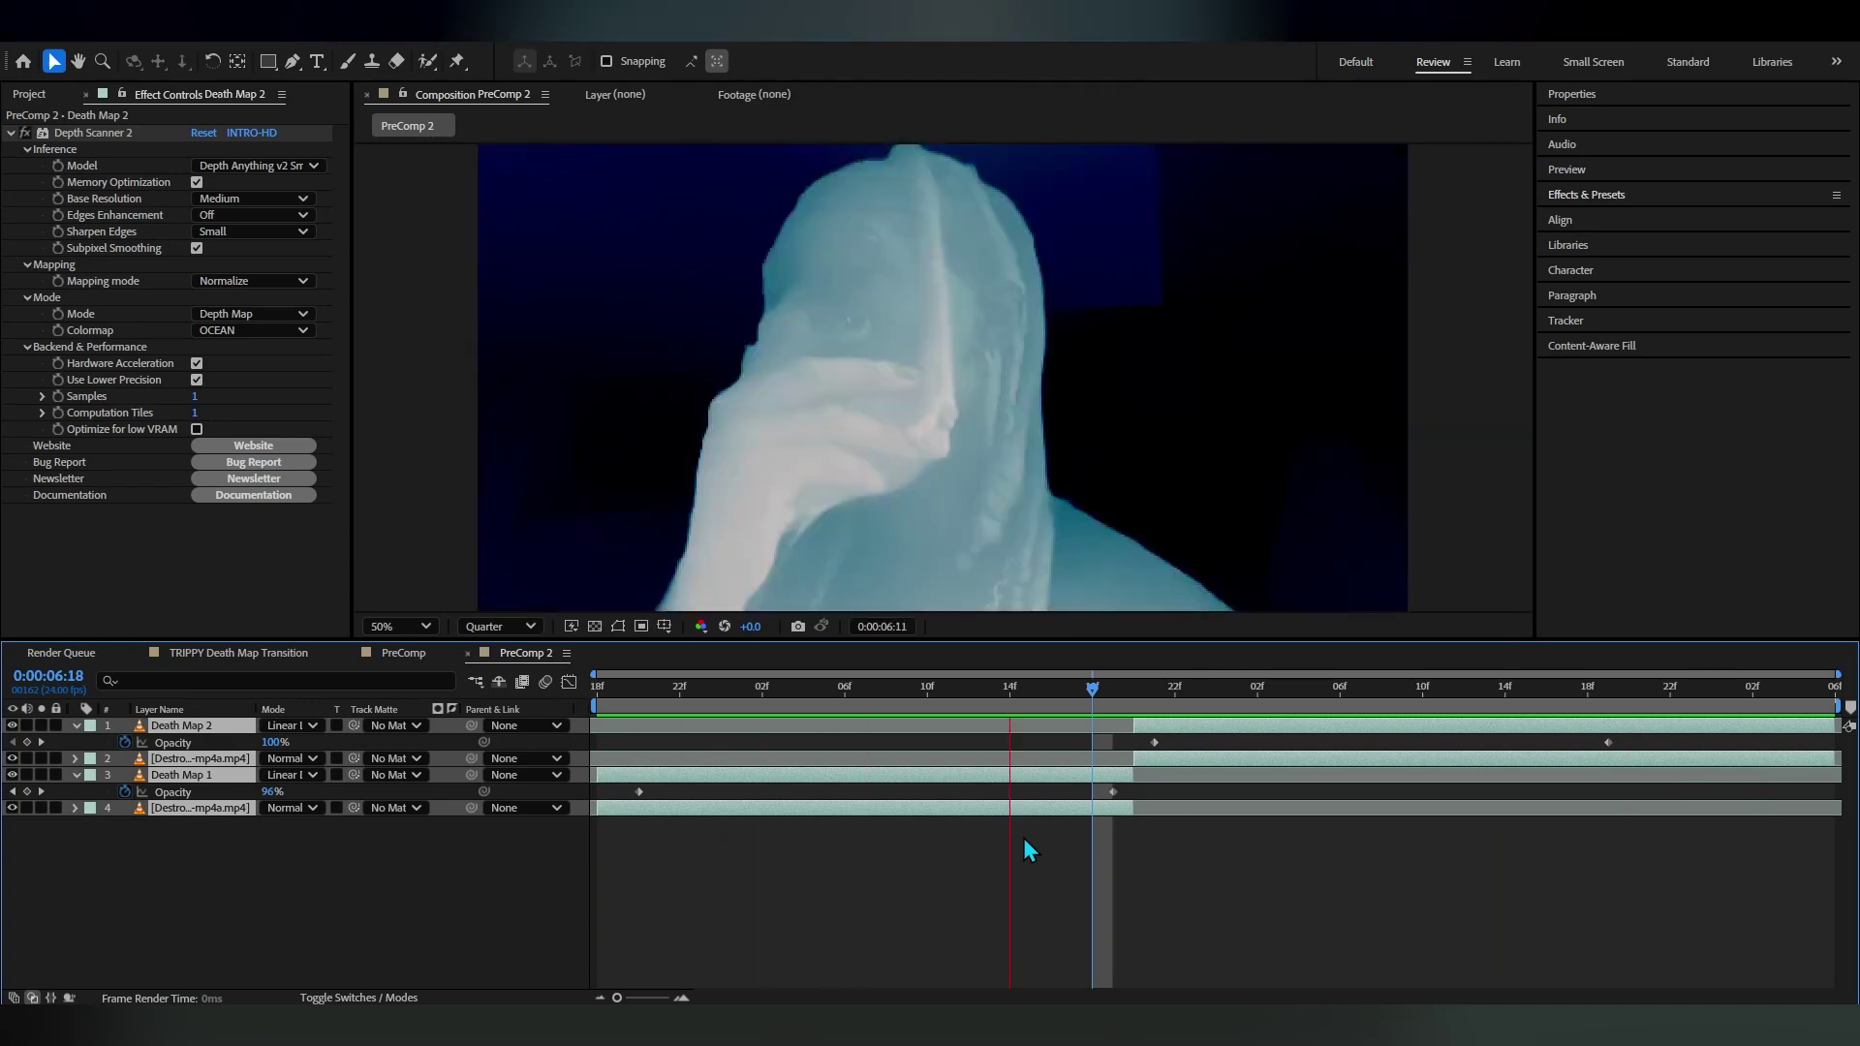
# Collapse the layer properties and add an adjustment layer above all the layers in PreComp 2
pyautogui.click(77, 727)
pyautogui.rightClick(1244, 652)
pyautogui.moveTo(1298, 662)
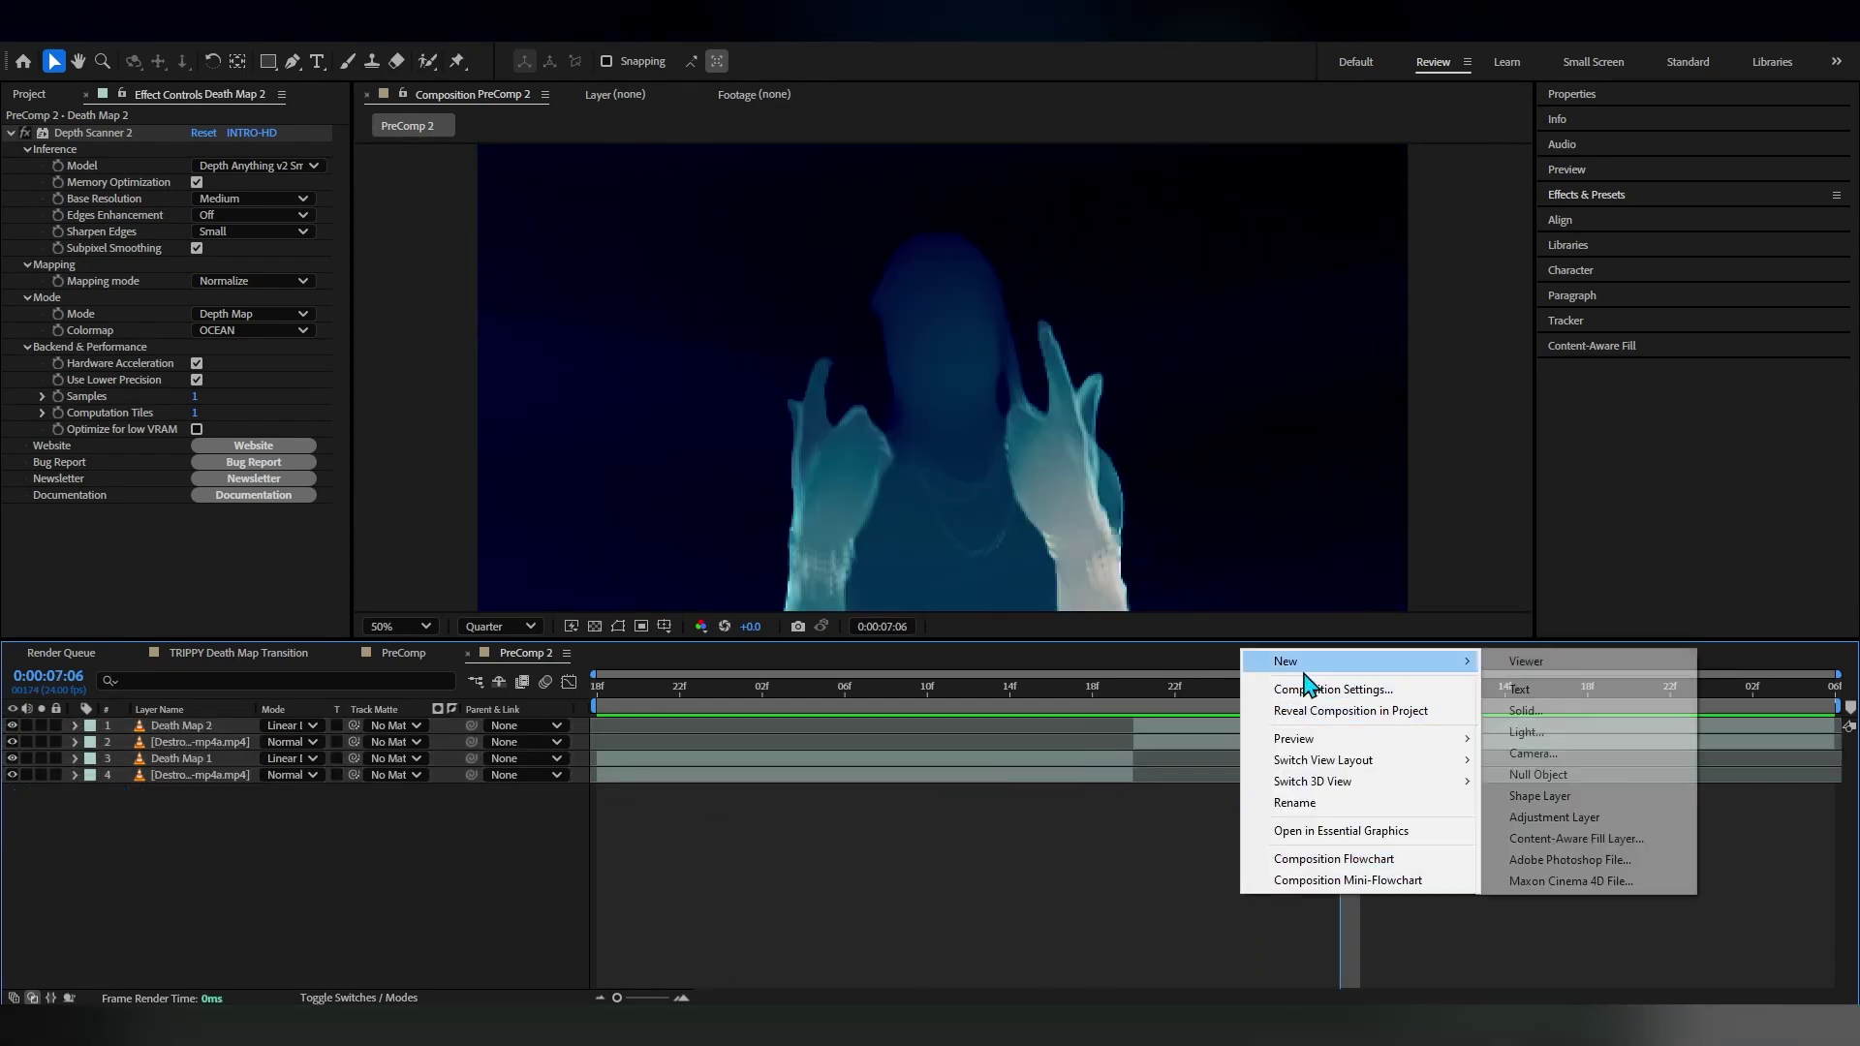
pyautogui.click(1553, 816)
# Try an Exposure effect on the adjustment layer, keyframed from 0.00 at 0:00:06:16 to 4.71 at the 0:00:06:20 cut
pyautogui.click(1134, 689)
pyautogui.hotkey('ctrl', 'space')
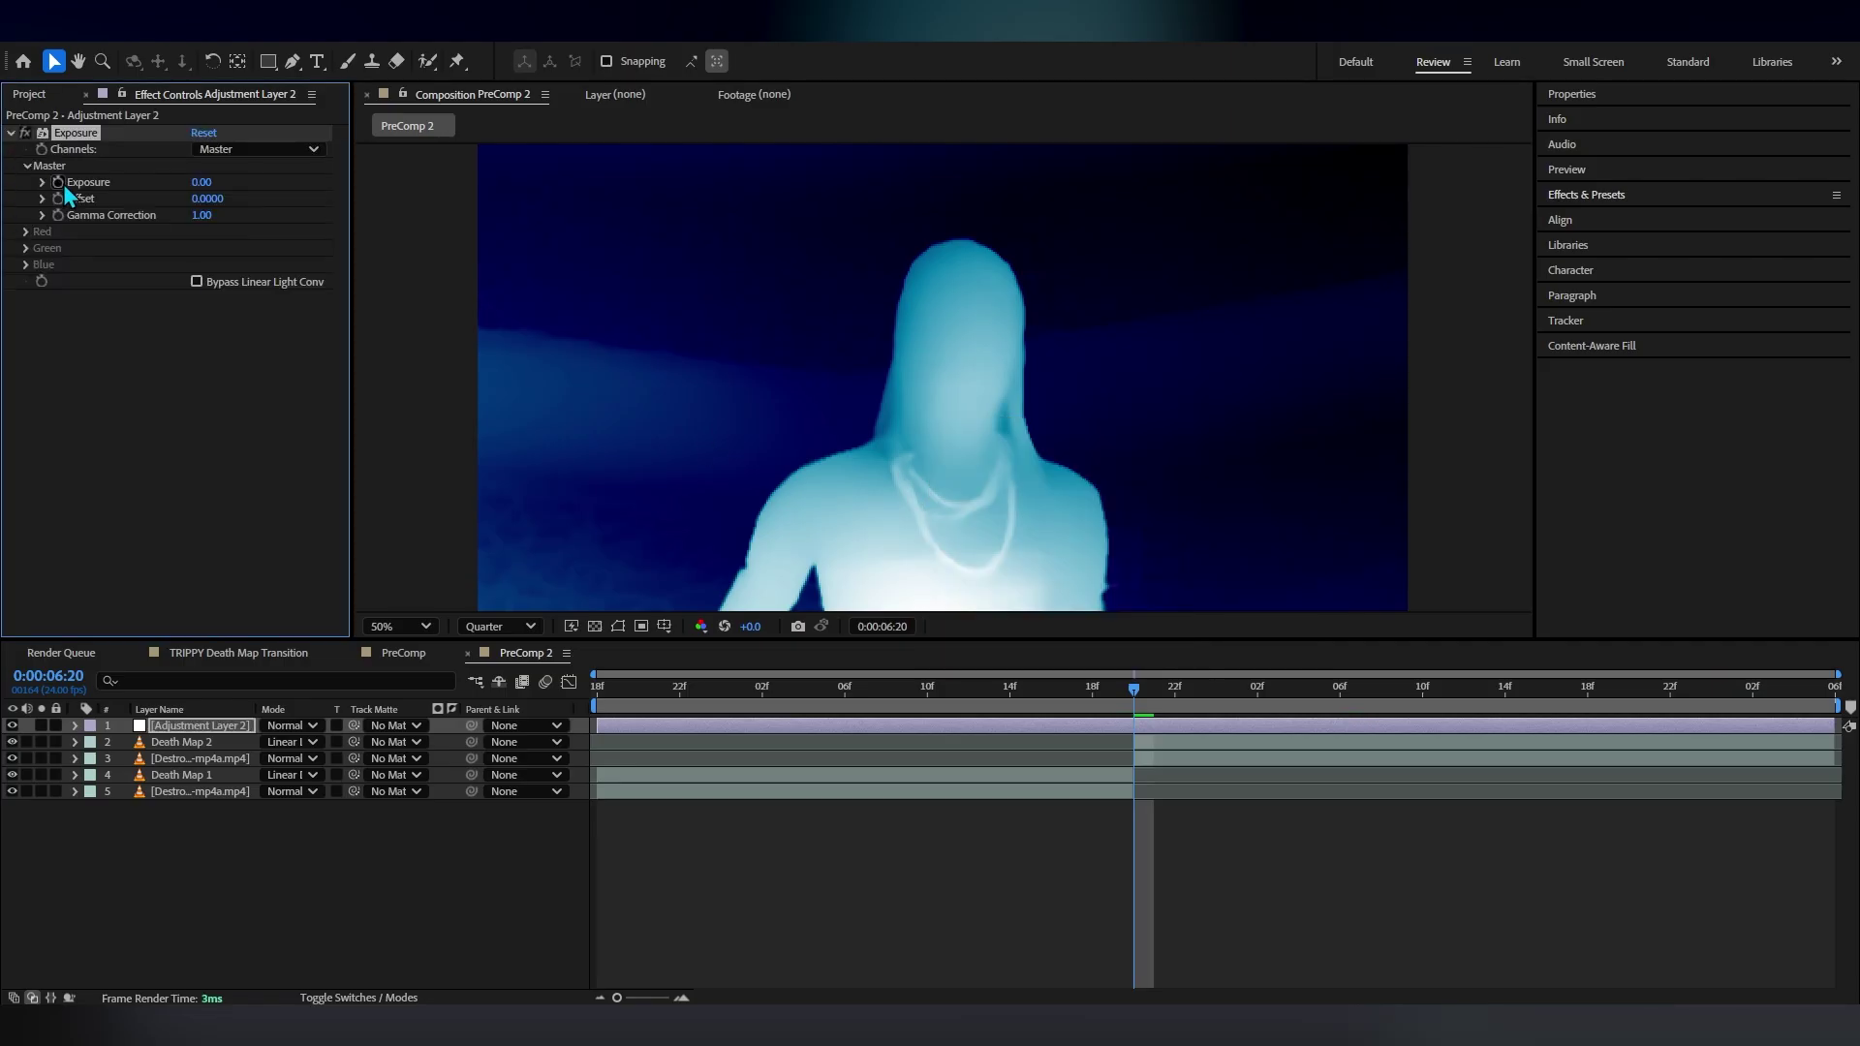
pyautogui.press('u')
pyautogui.moveTo(1133, 758); pyautogui.dragTo(1051, 759)
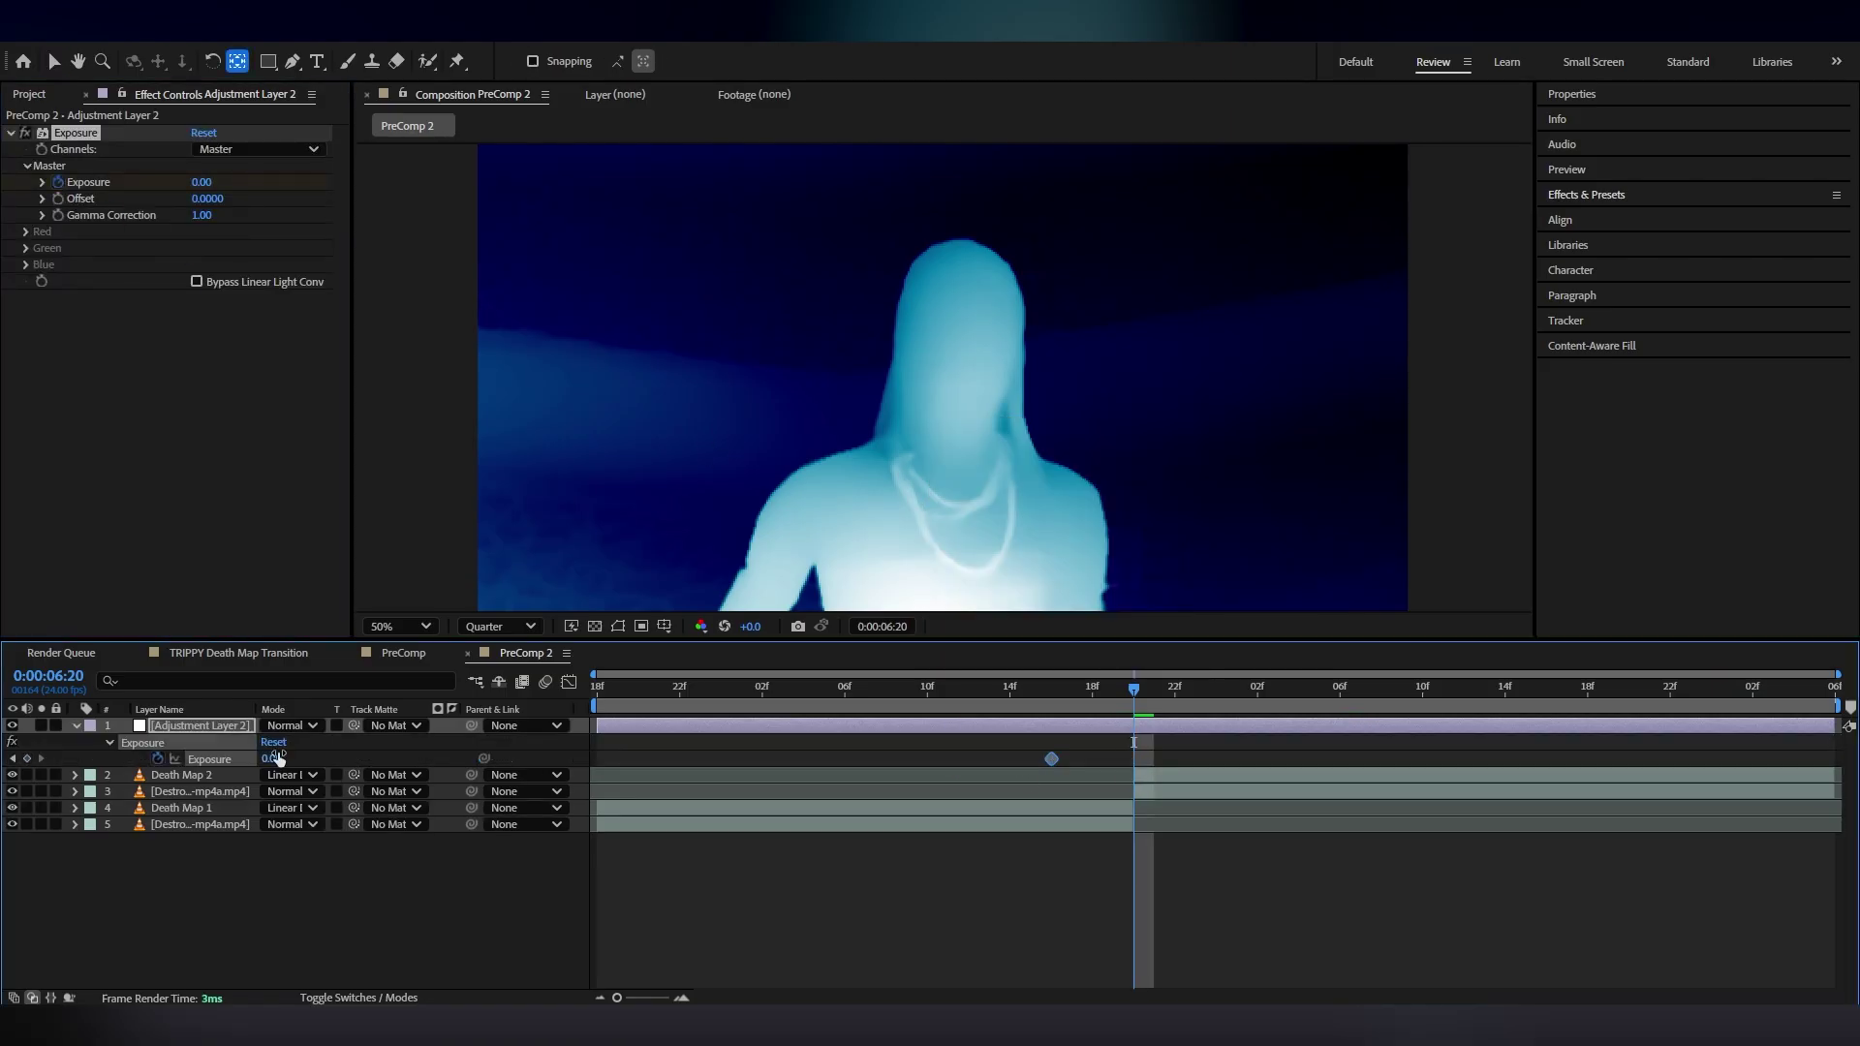
pyautogui.moveTo(274, 759); pyautogui.dragTo(749, 755)
# Reset Exposure to 0.00 at 0:00:07:01 and play back the flash around the cut
pyautogui.moveTo(1156, 695); pyautogui.dragTo(1236, 696)
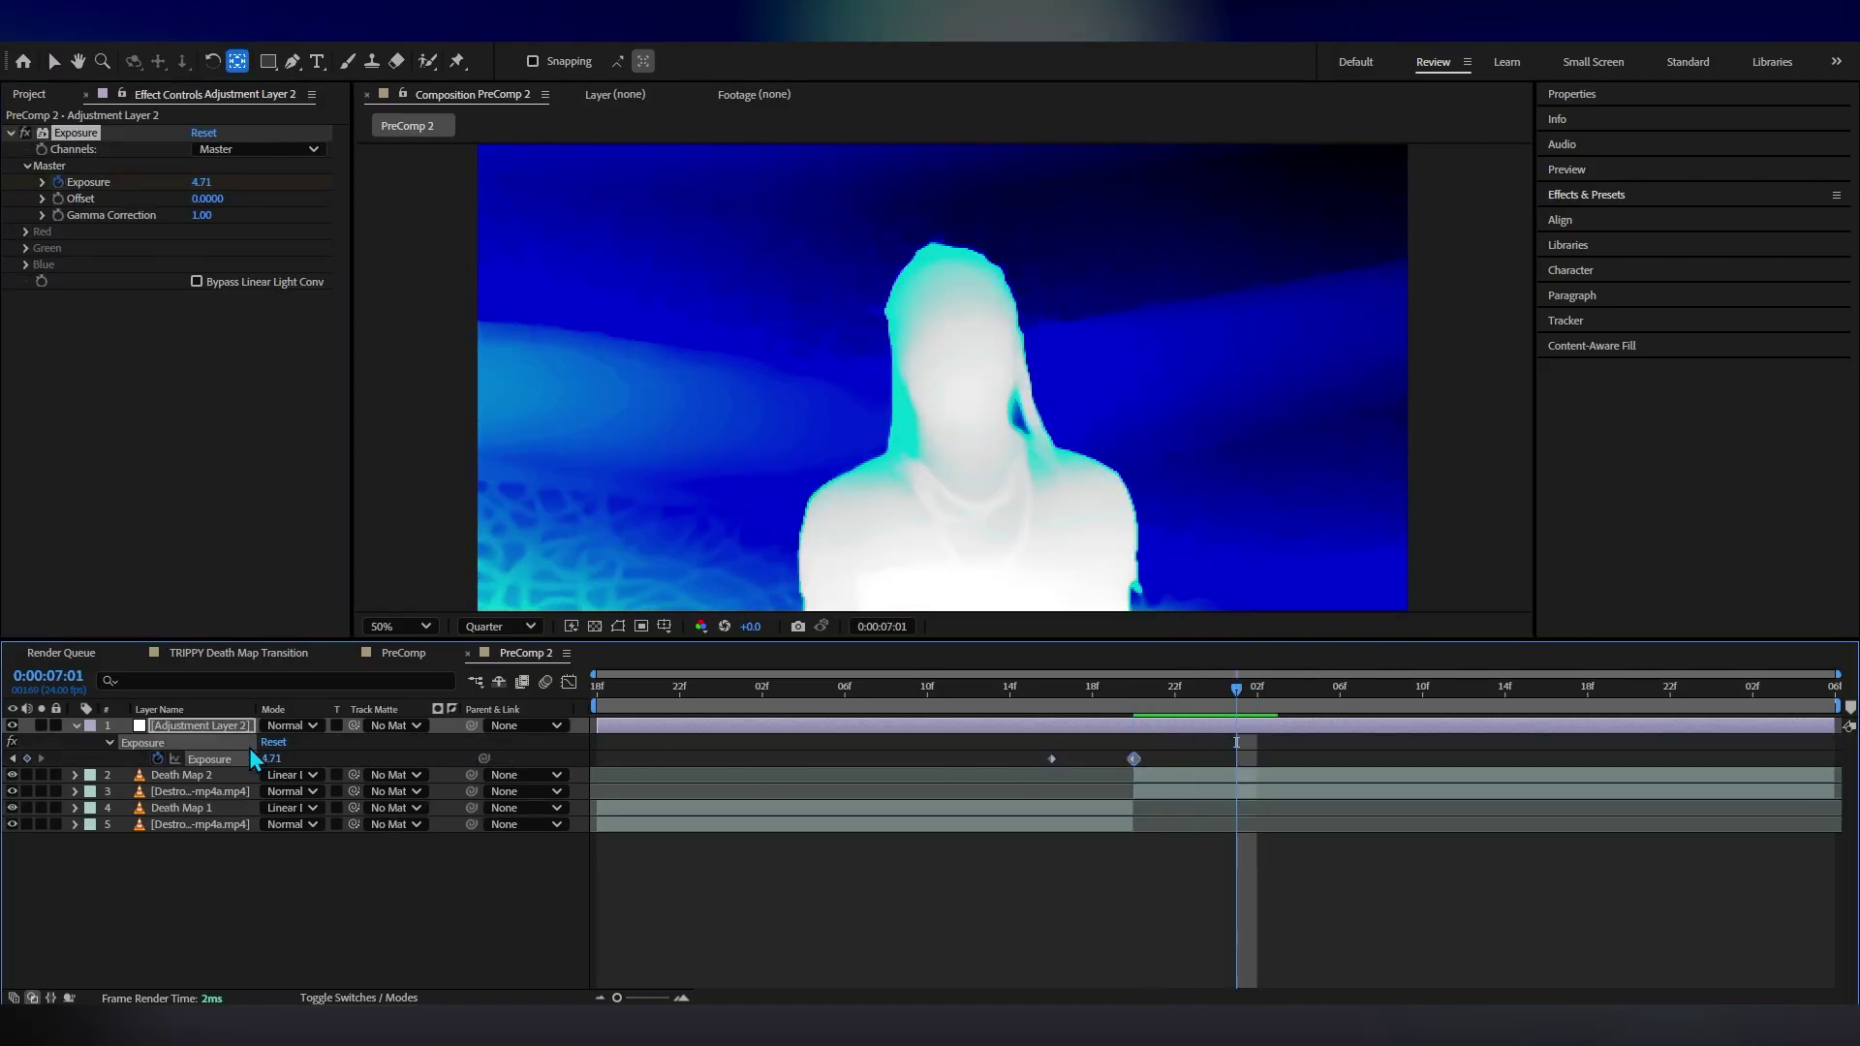
pyautogui.click(275, 743)
pyautogui.moveTo(998, 687); pyautogui.dragTo(1017, 710)
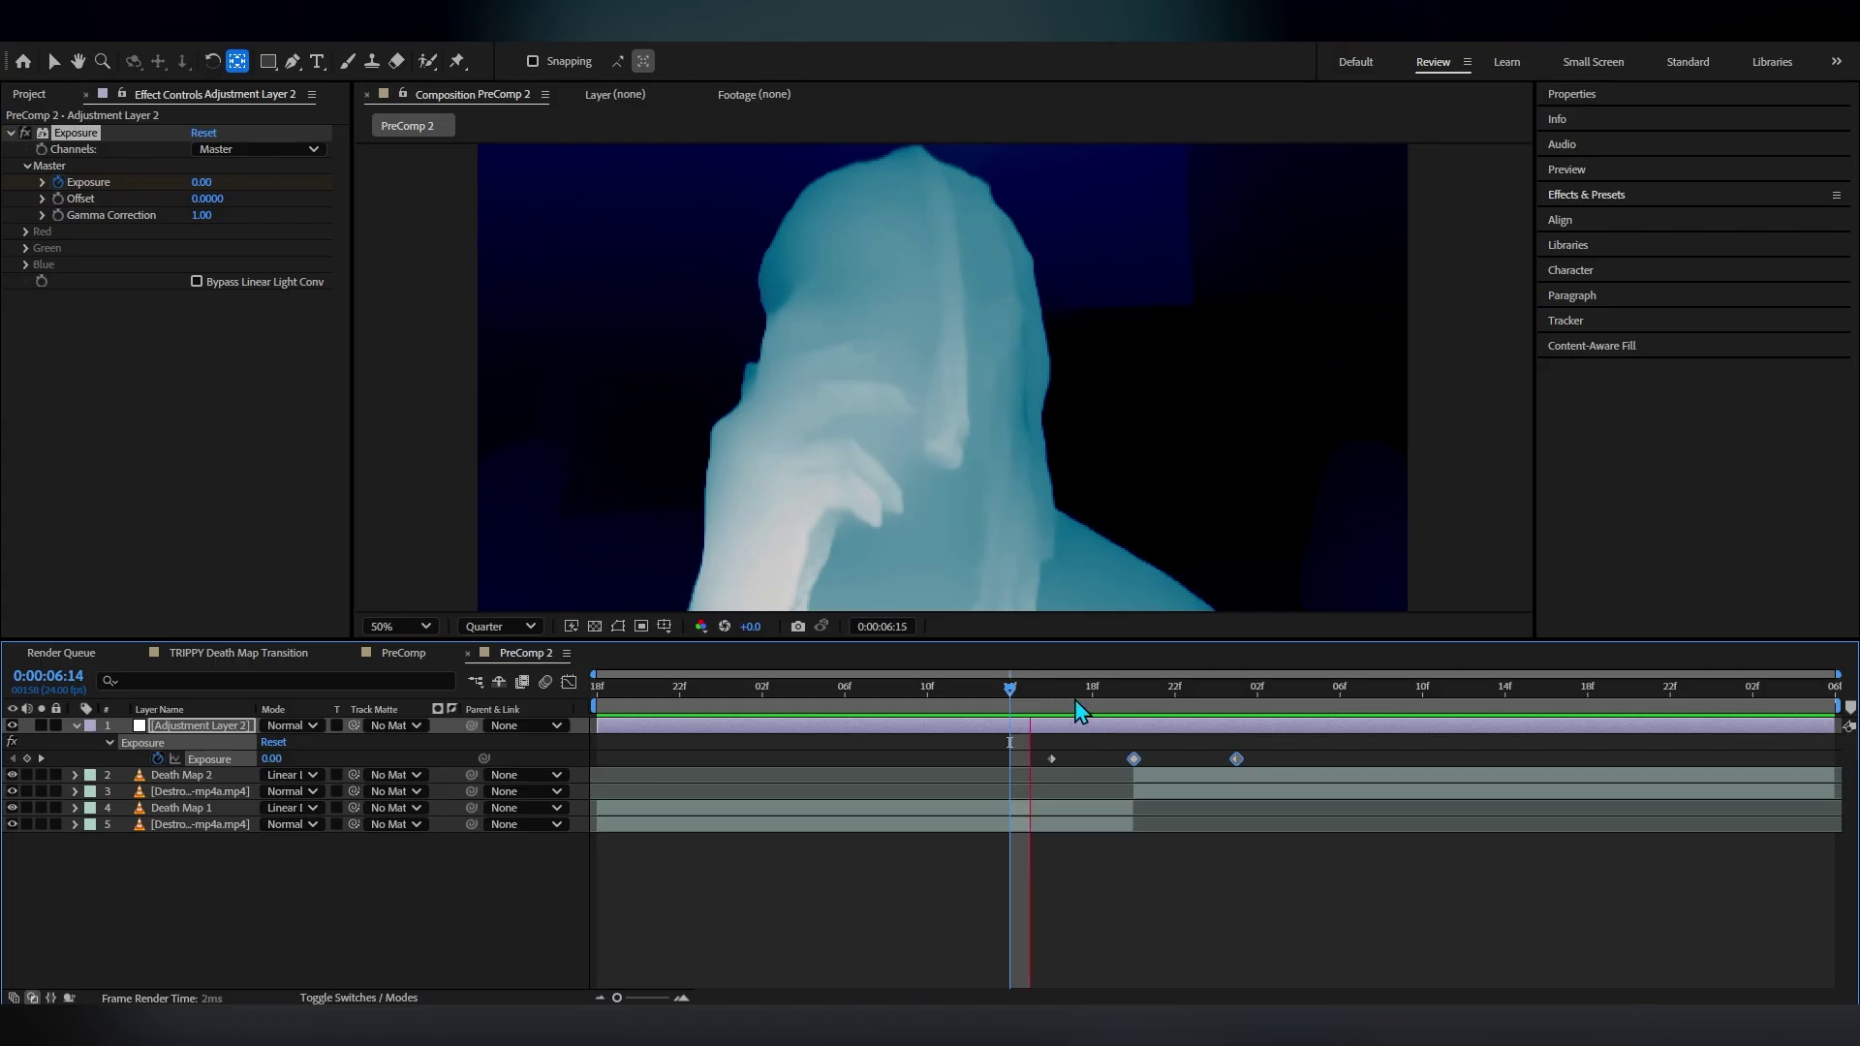
pyautogui.press('space')
# Try S_Flicker with Amplitude 2.89 on the adjustment layer in place of Exposure, preview it and remove the effect
pyautogui.click(136, 235)
pyautogui.hotkey('ctrl', 'space')
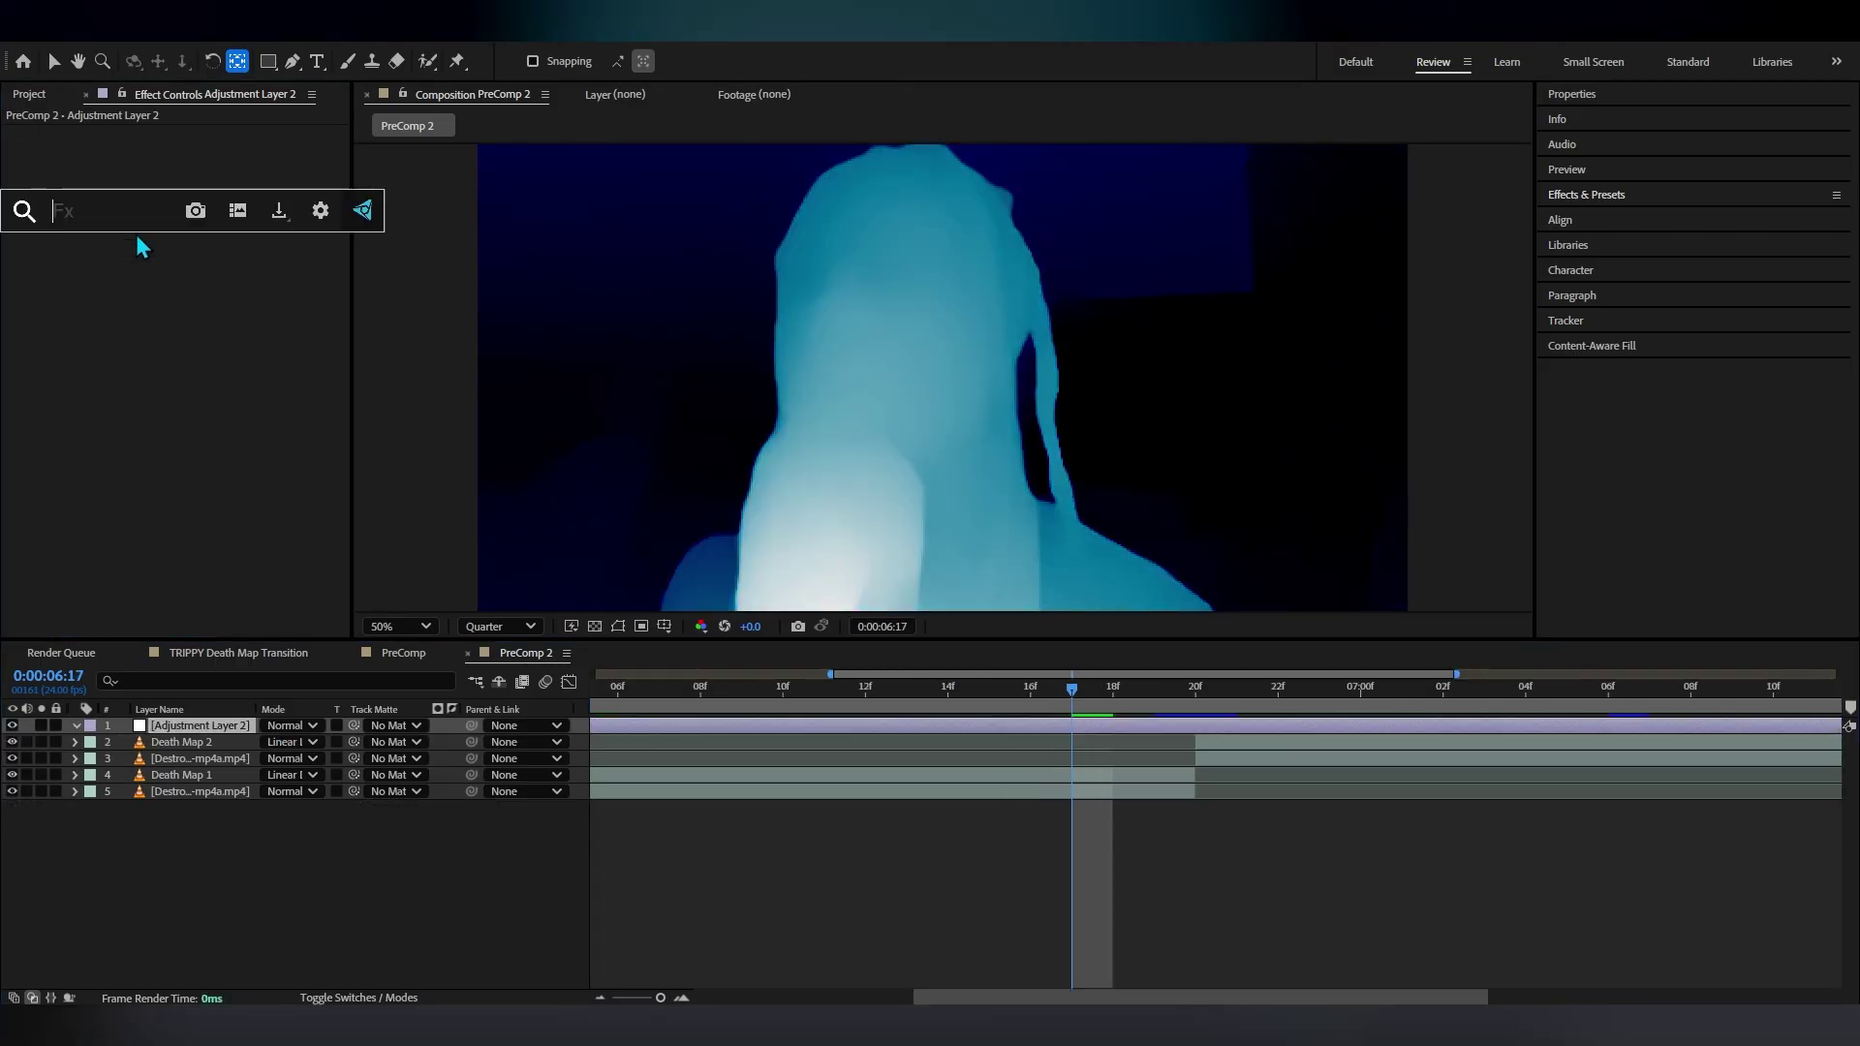
pyautogui.write('flick')
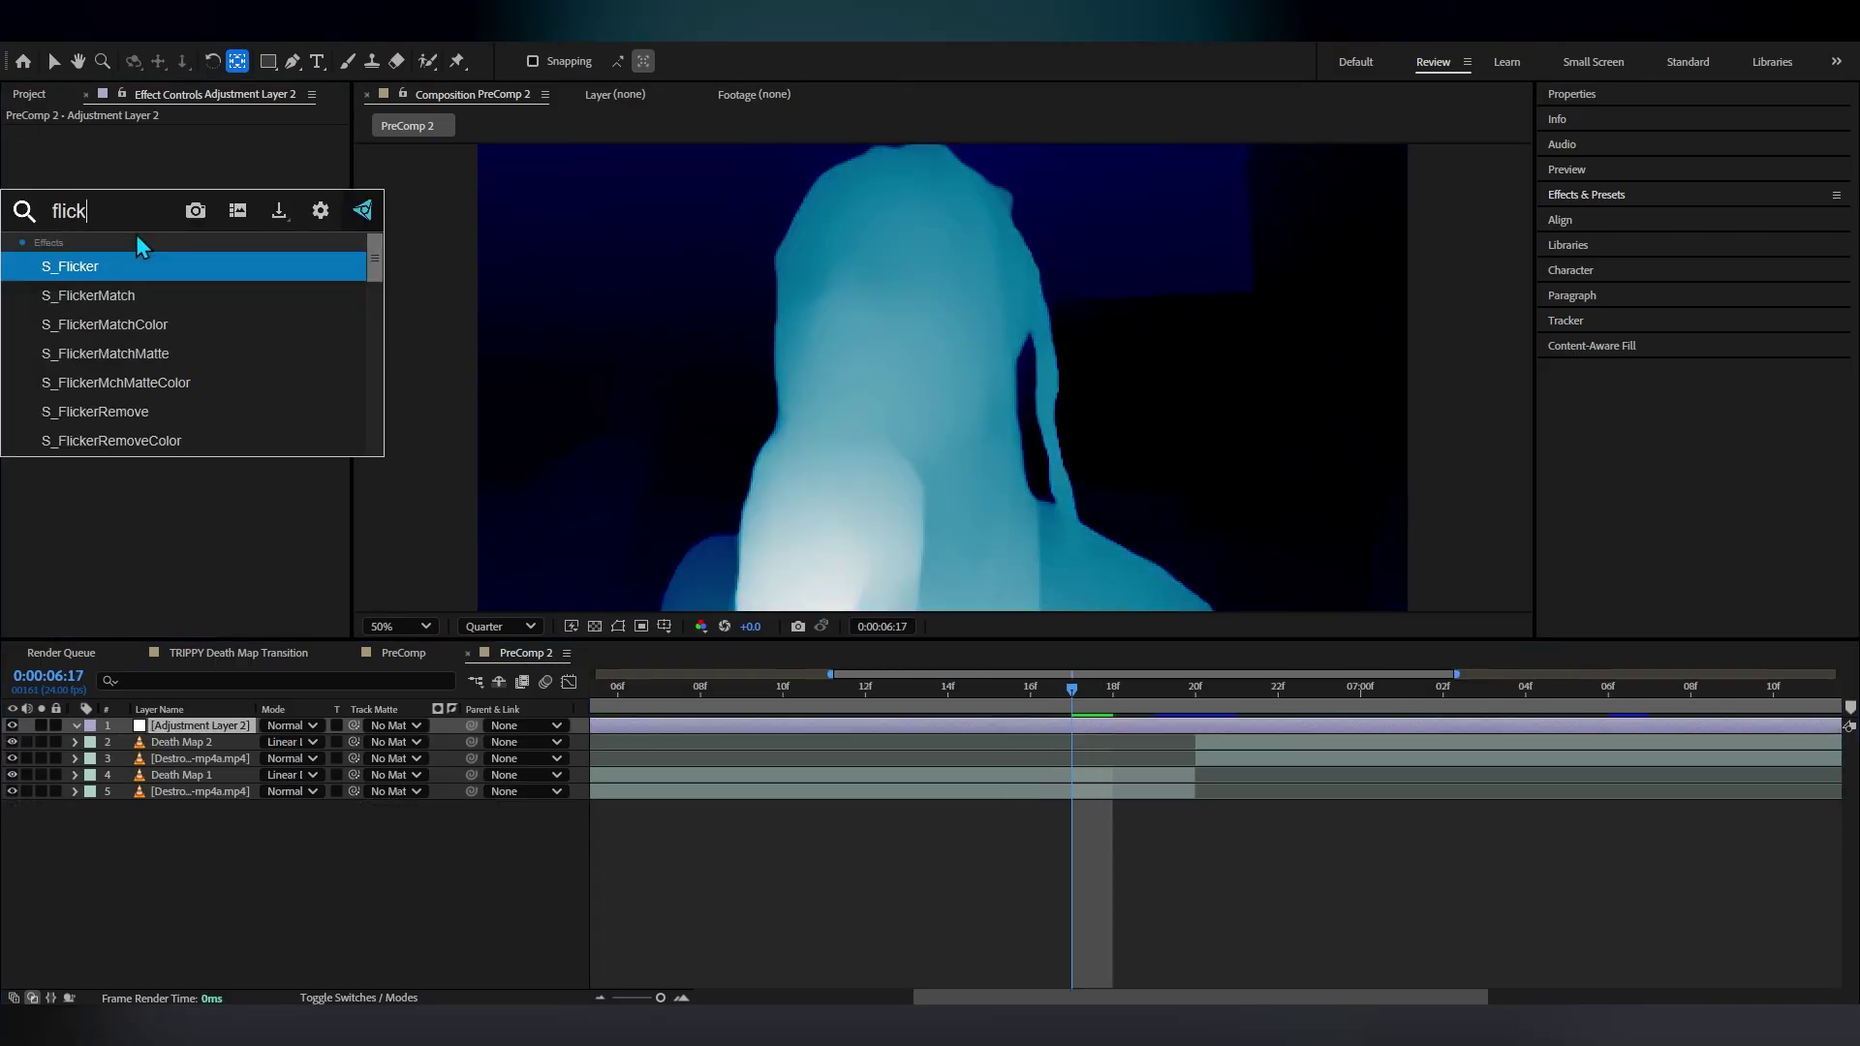
pyautogui.write('er')
pyautogui.click(209, 263)
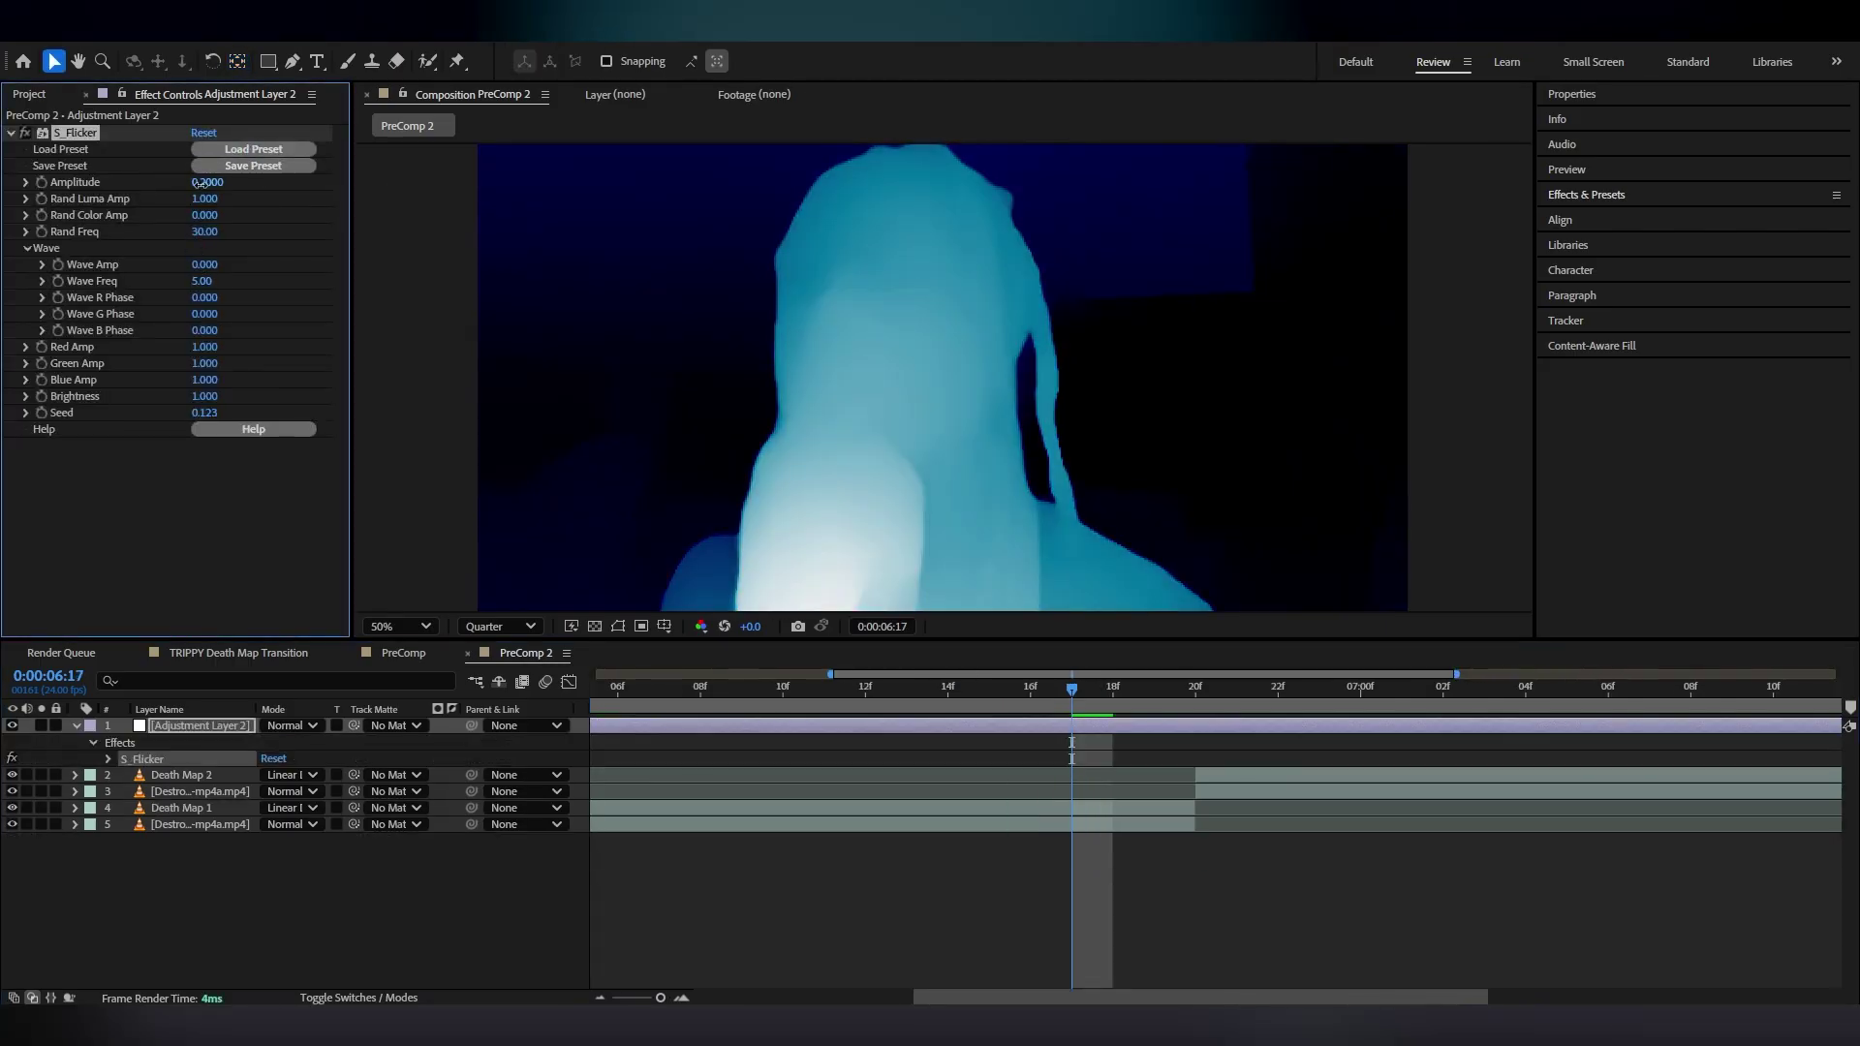
pyautogui.moveTo(199, 182); pyautogui.dragTo(460, 182)
pyautogui.press('space')
pyautogui.press('-')
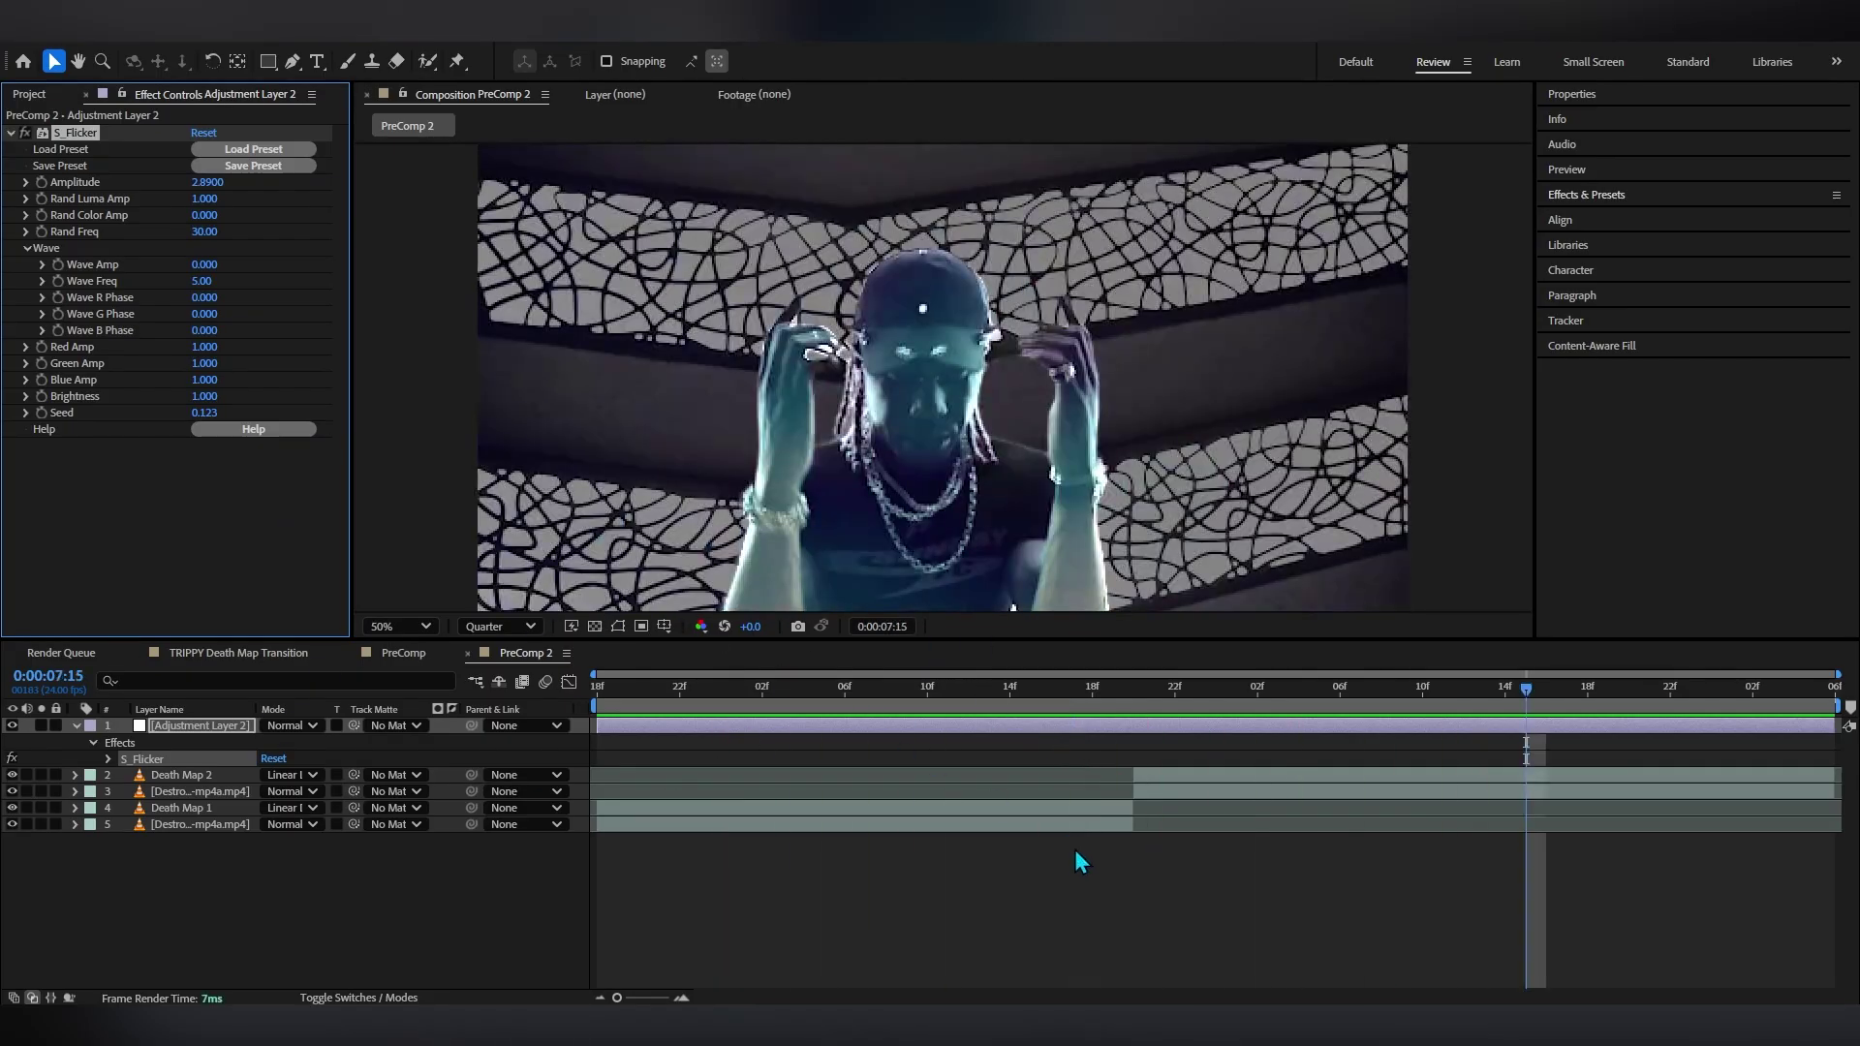
pyautogui.press('Delete')
# Pre-compose all layers of PreComp 2 into Pre-comp 1, moving all attributes into the new composition
pyautogui.click(1197, 766)
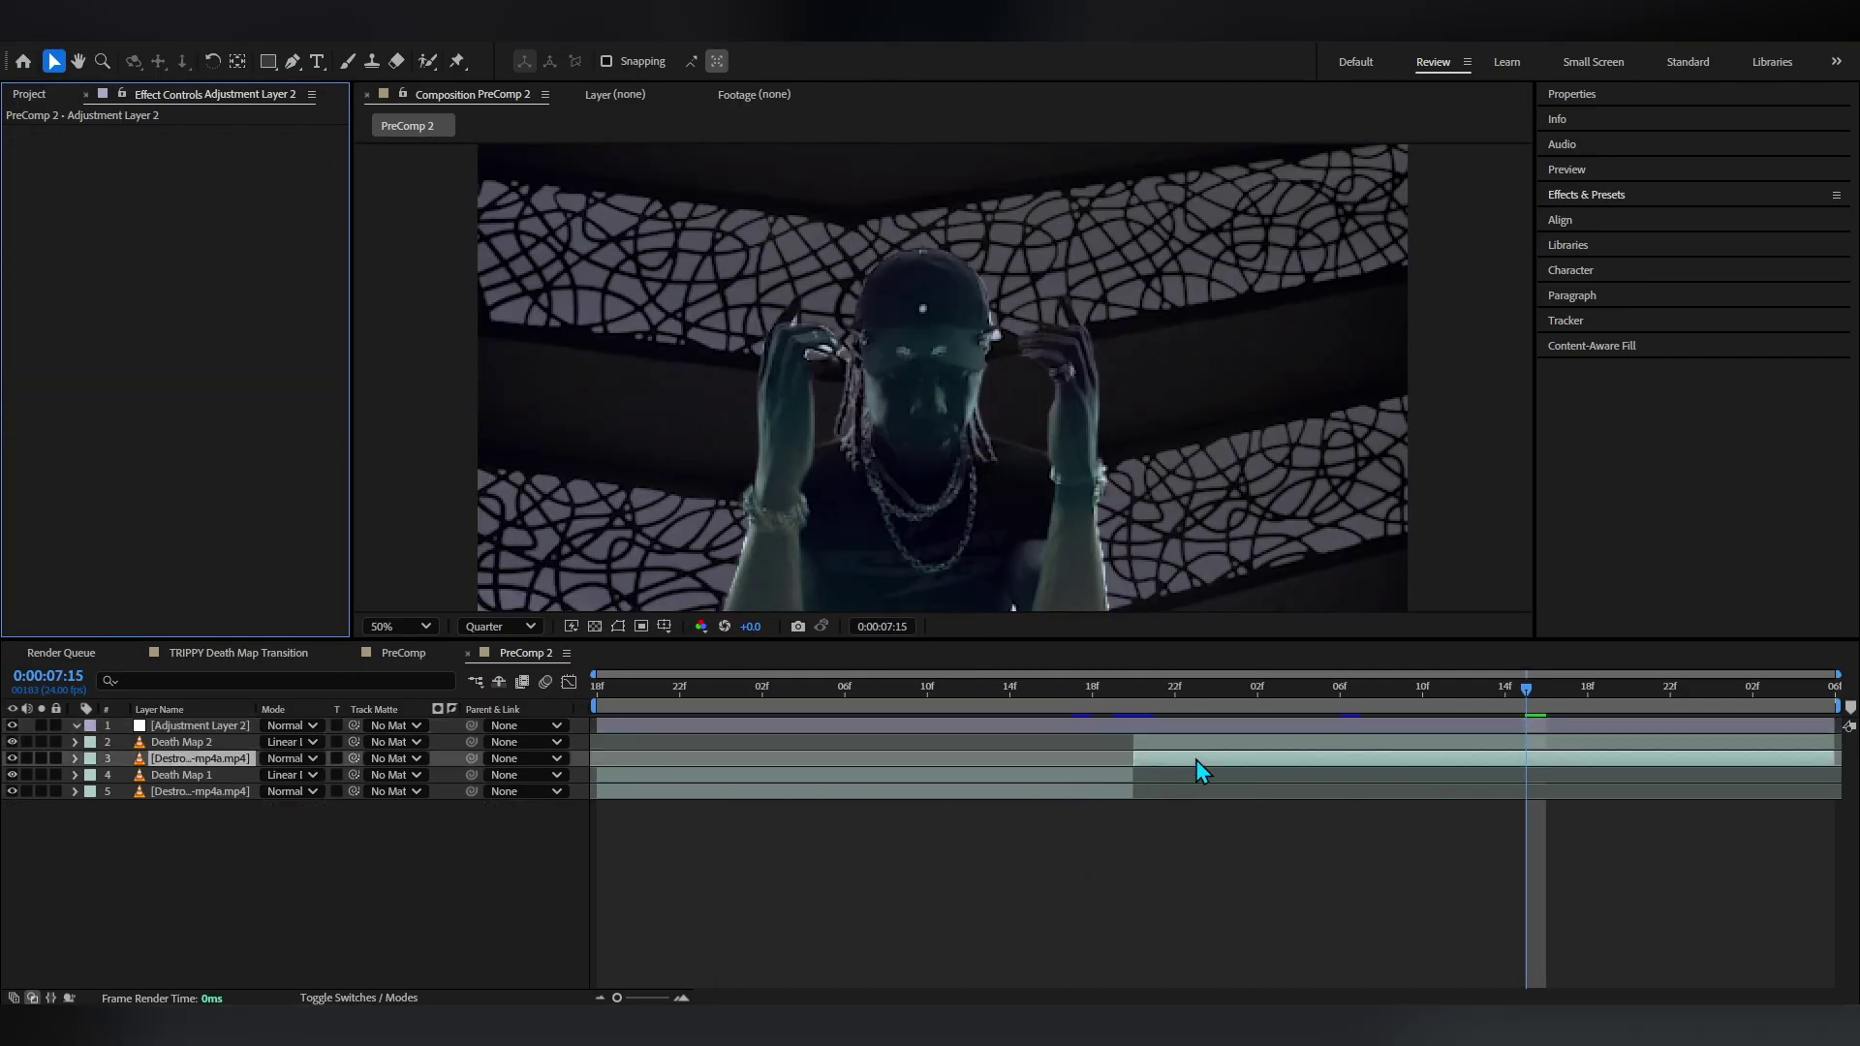
pyautogui.hotkey('ctrl', 'a')
pyautogui.rightClick(1071, 798)
pyautogui.click(1114, 668)
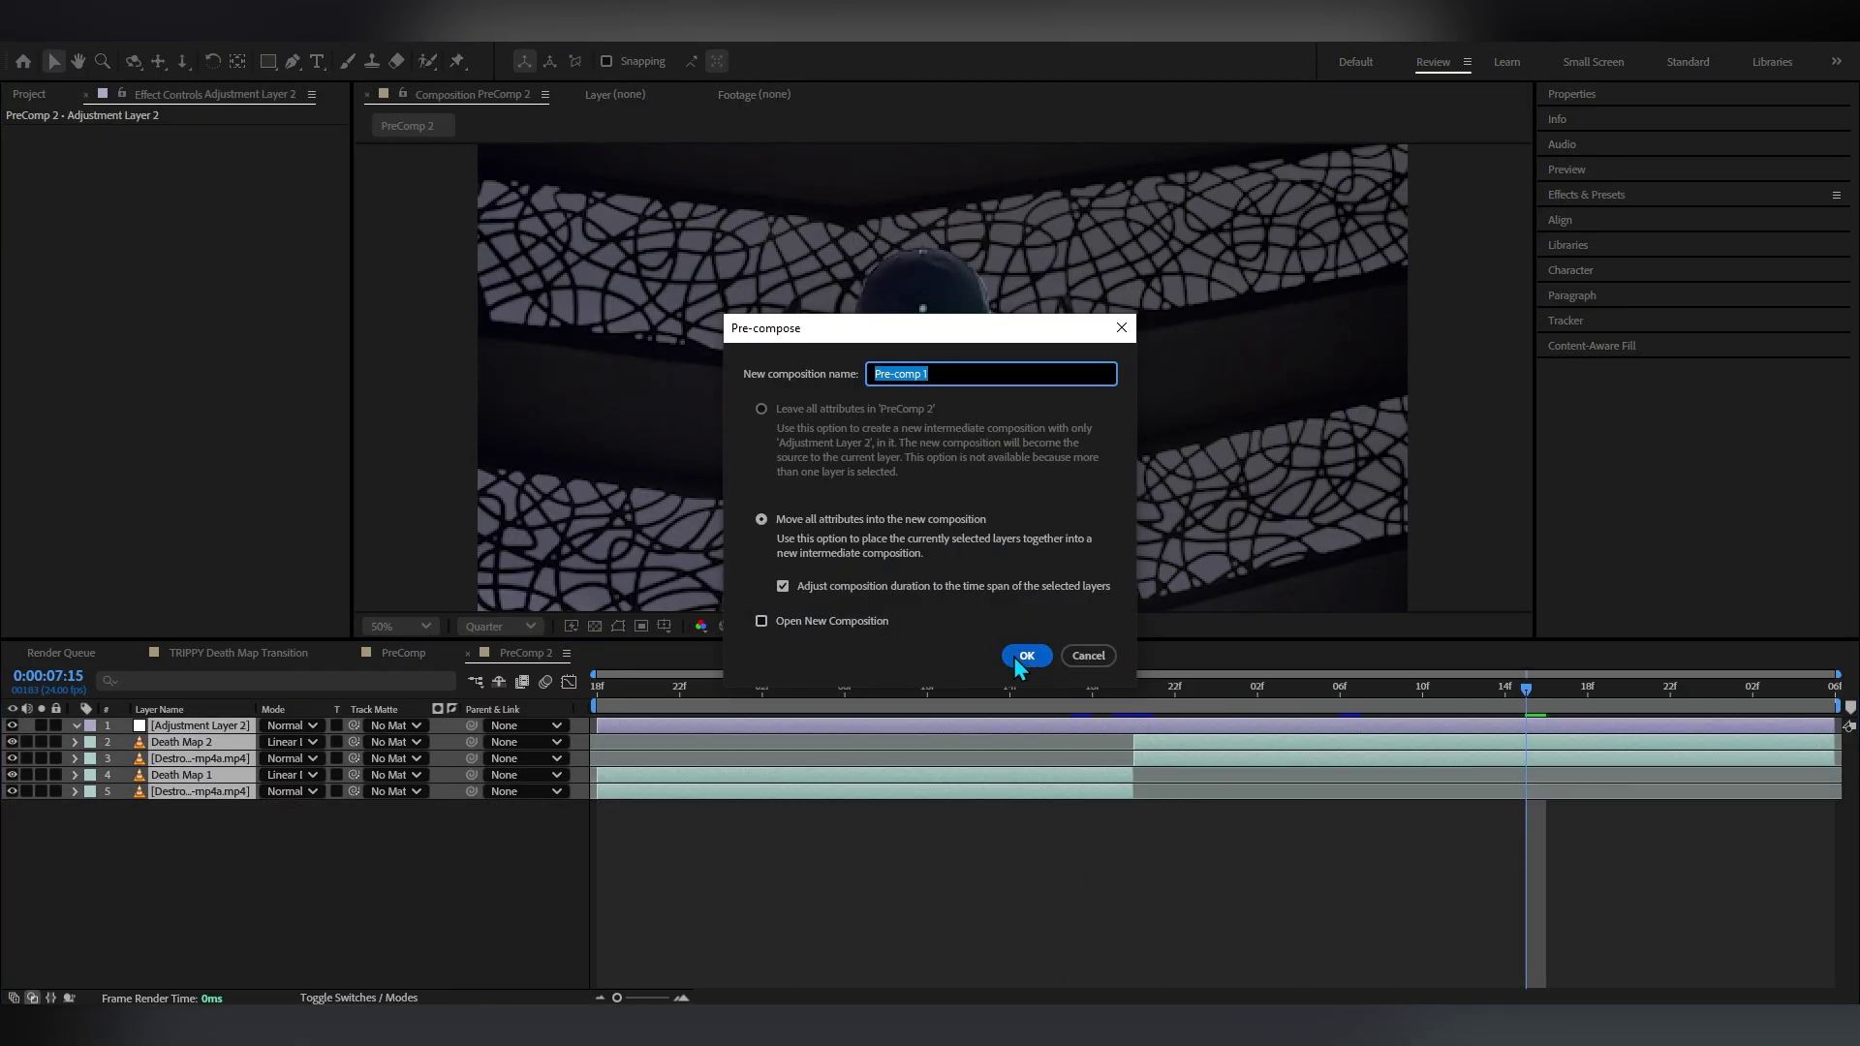
pyautogui.click(1015, 659)
# At 0:00:06:19, add an adjustment layer above Pre-comp 1 and apply the Chroma_2 preset from Essential Effects & Transition V2
pyautogui.moveTo(1121, 692); pyautogui.dragTo(1114, 756)
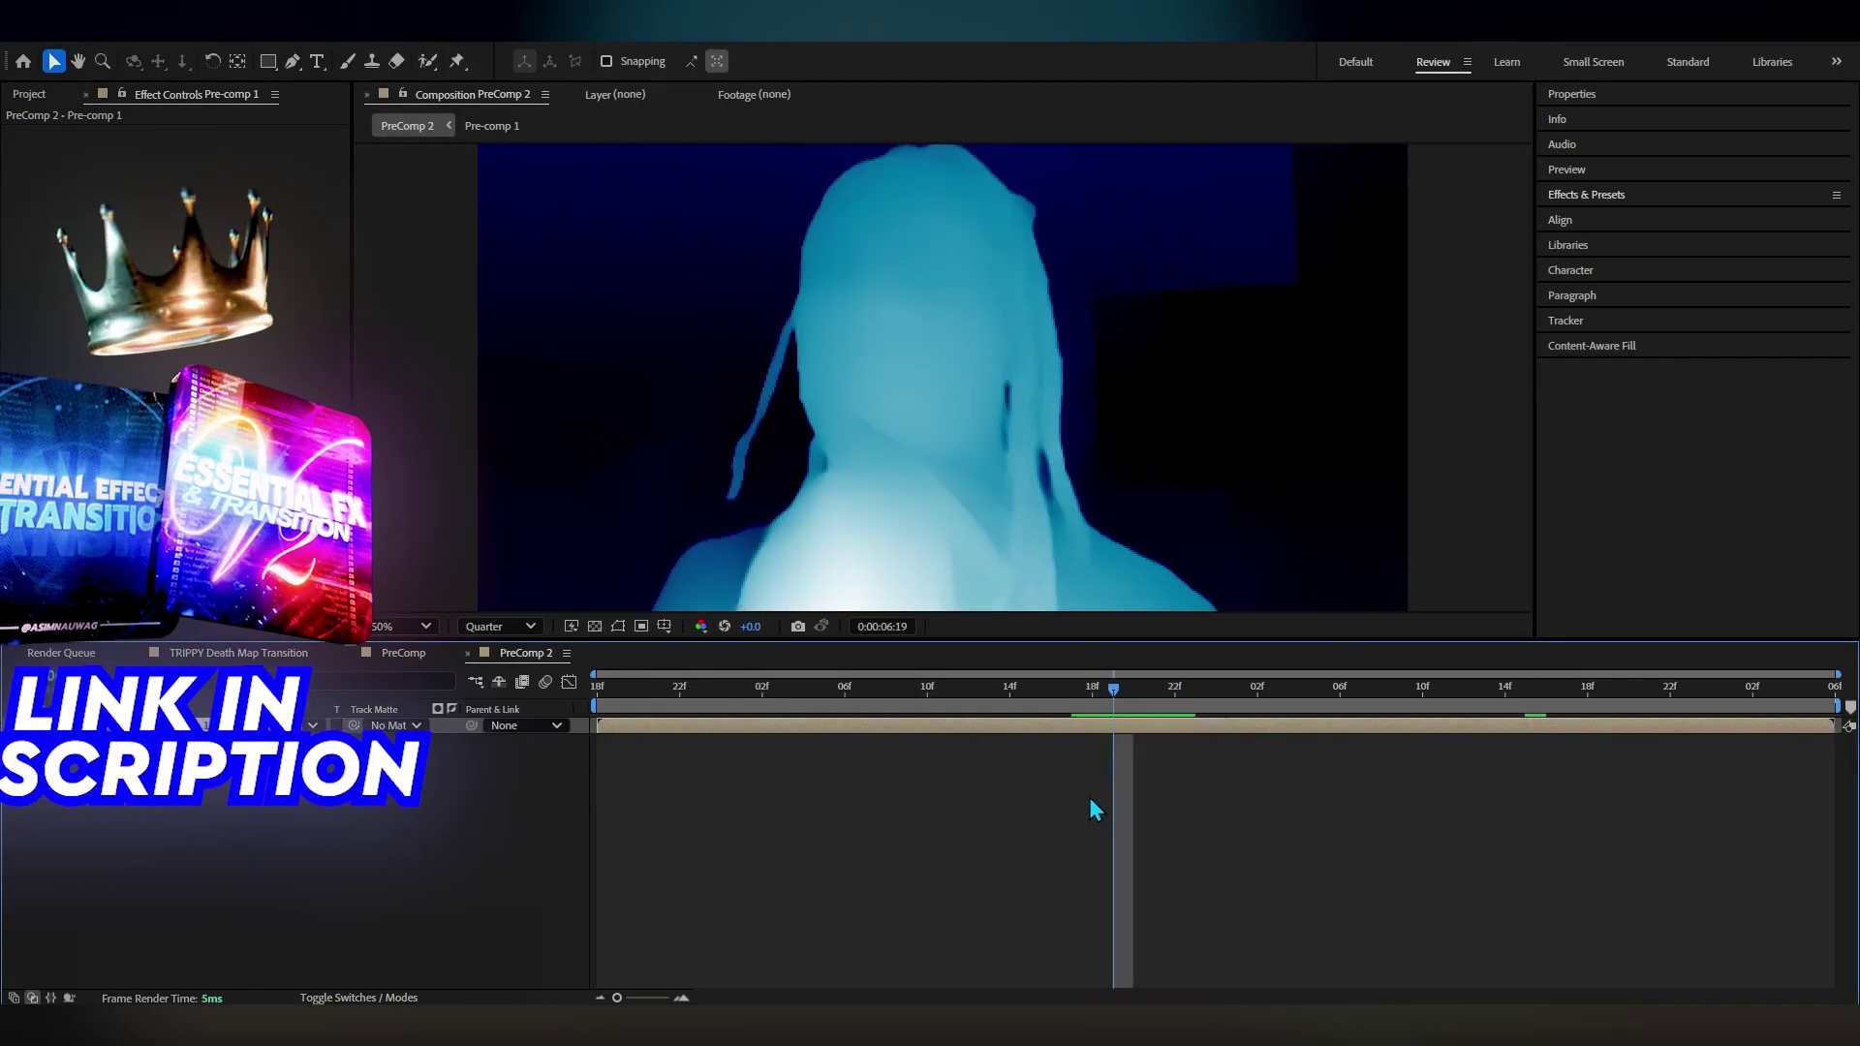
pyautogui.rightClick(1089, 799)
pyautogui.moveTo(1143, 559)
pyautogui.click(1400, 724)
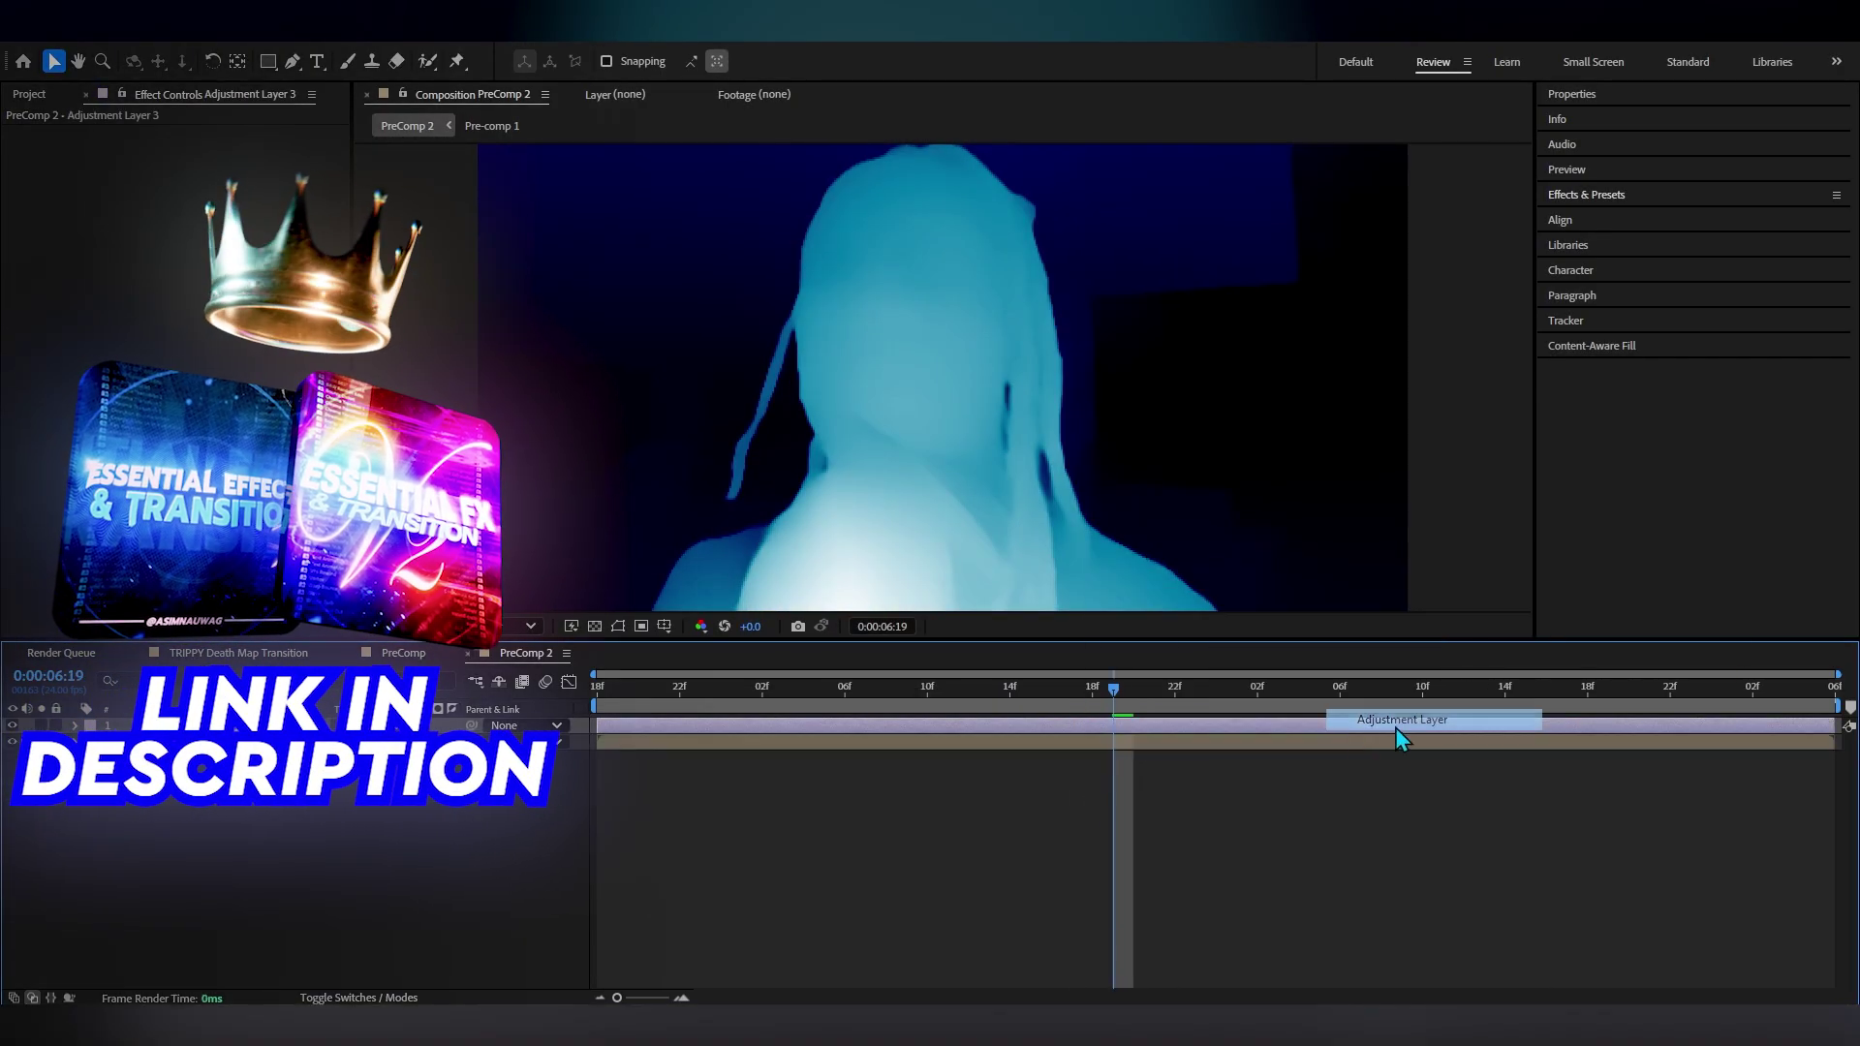
pyautogui.click(1605, 197)
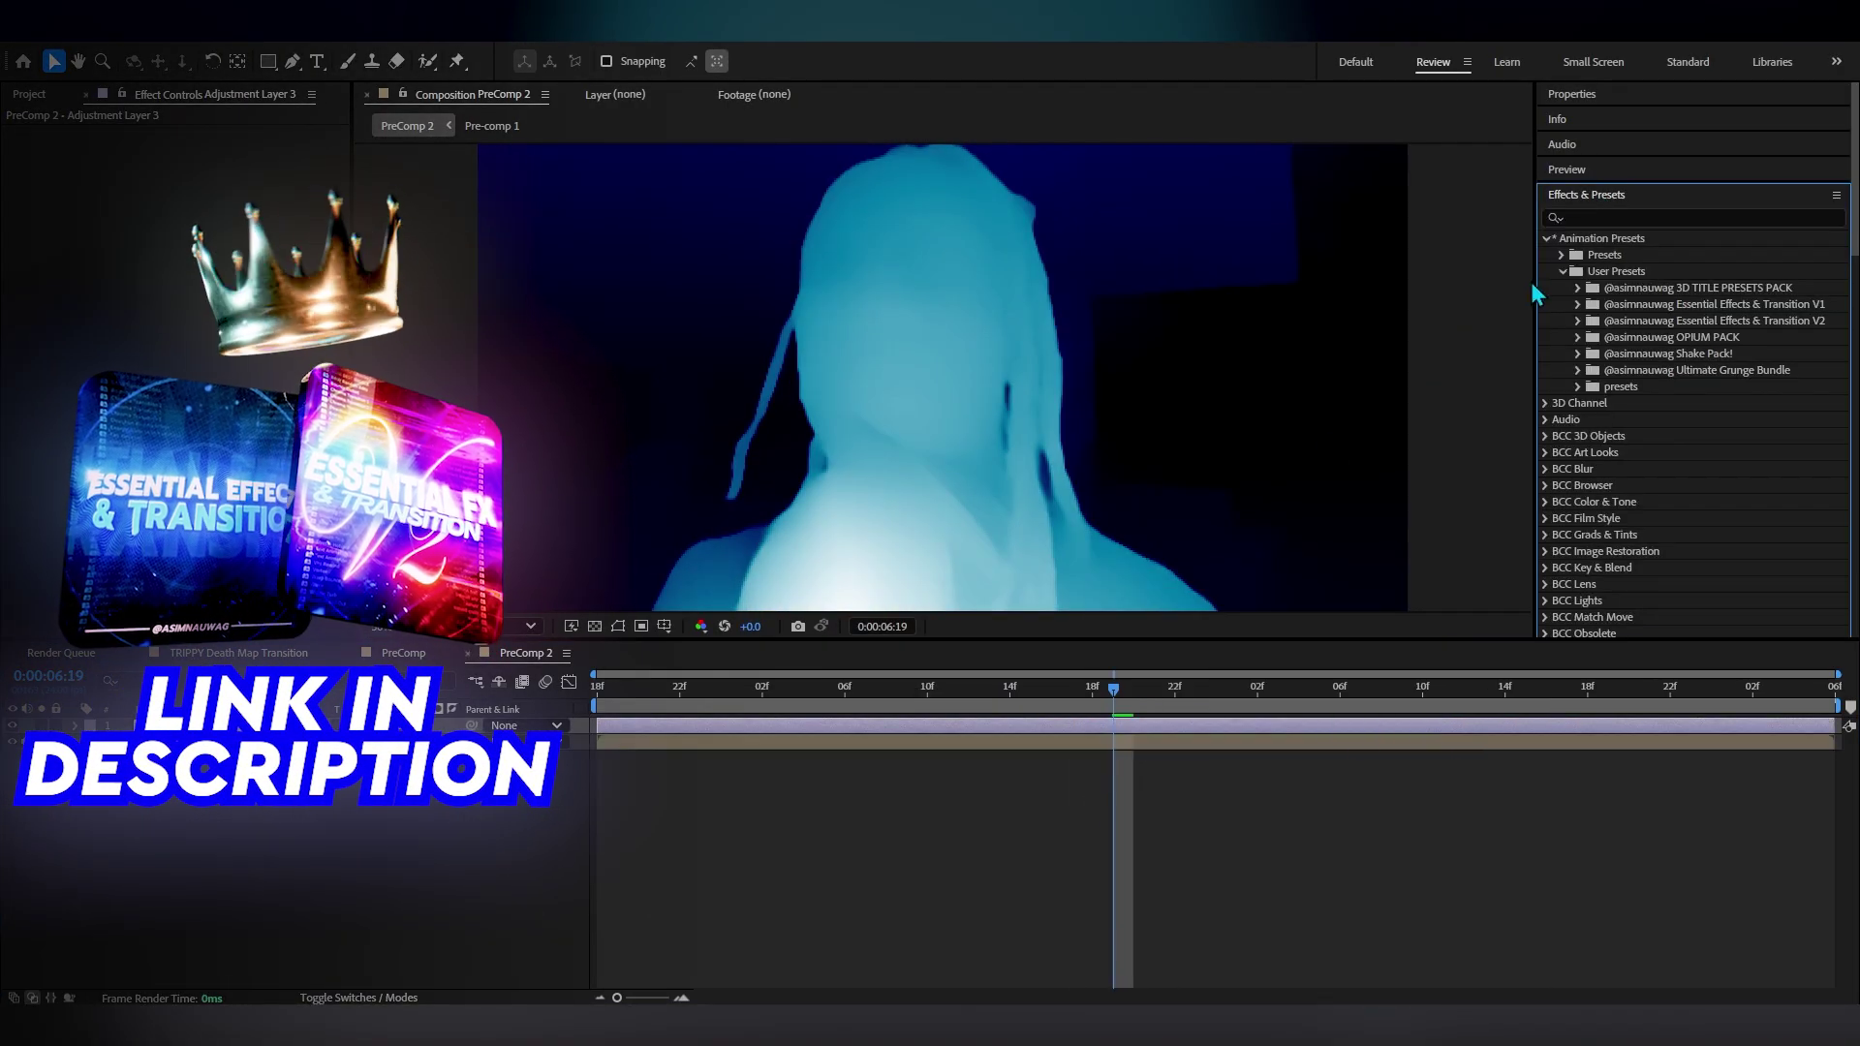
pyautogui.click(1579, 321)
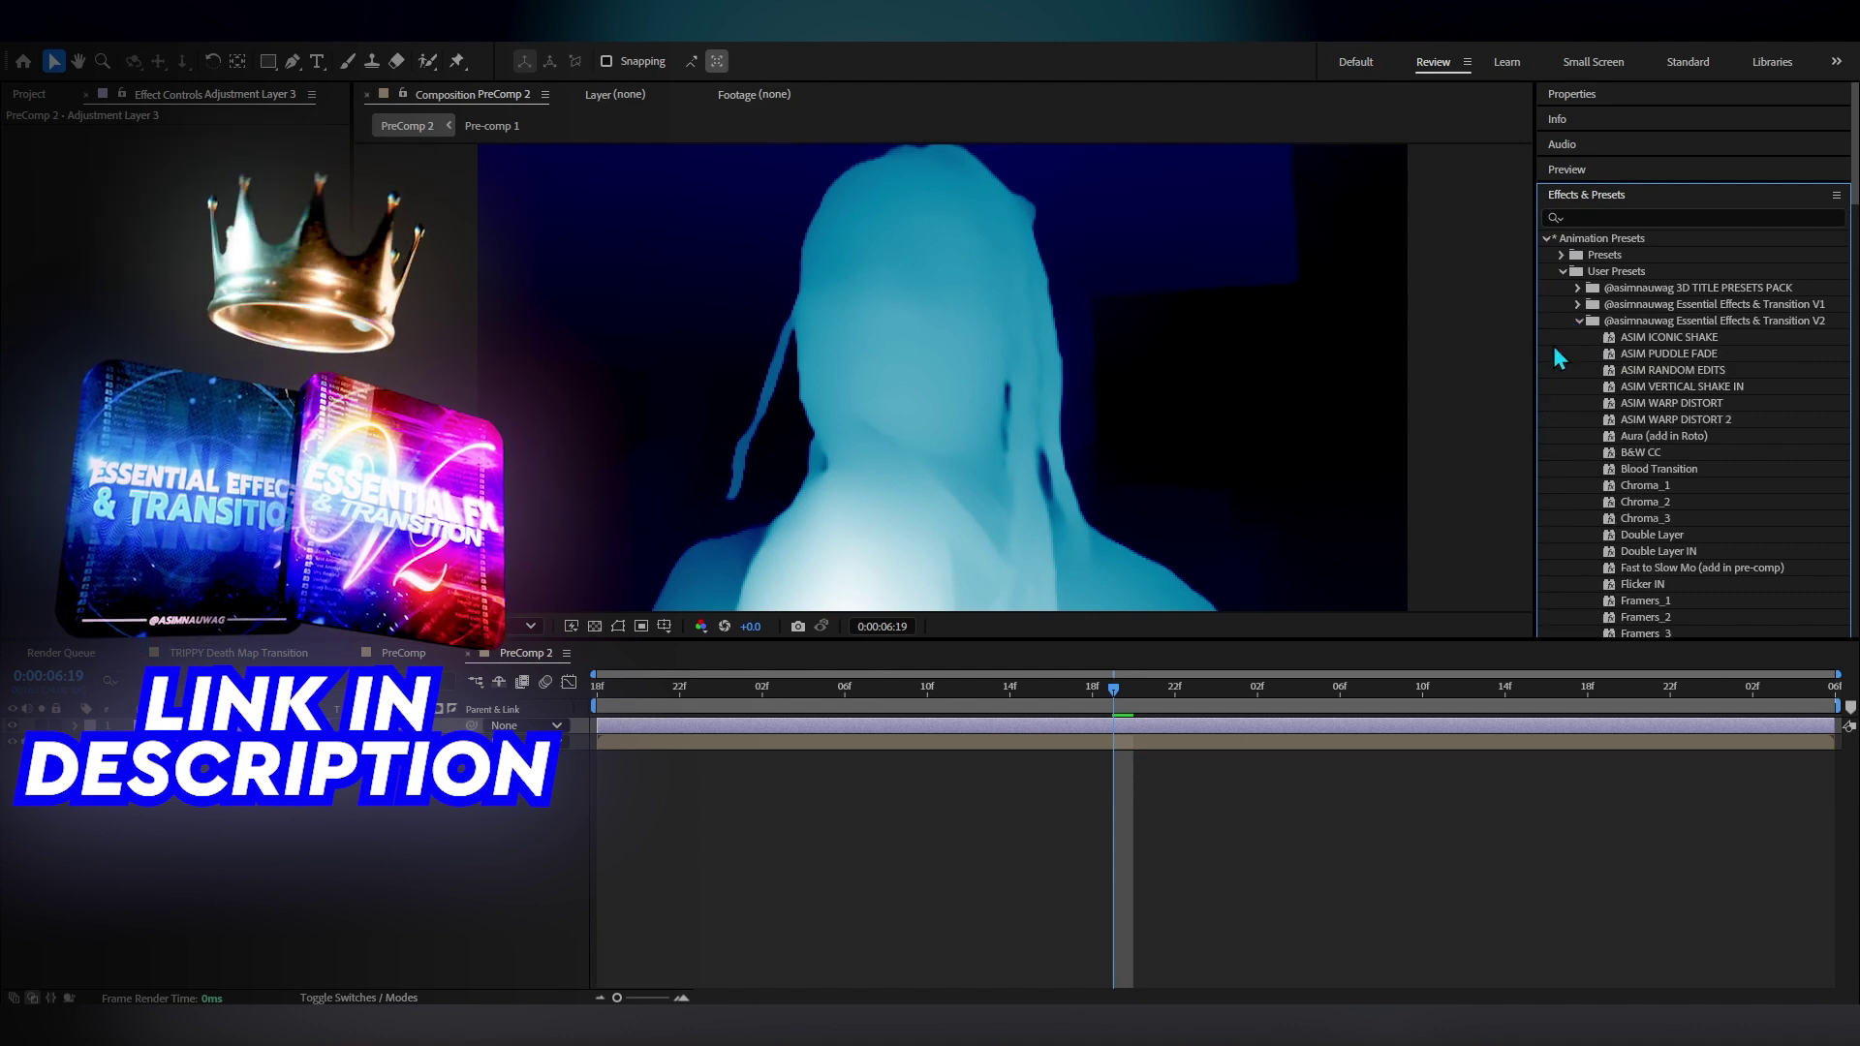
pyautogui.scroll(-3, 1654, 376)
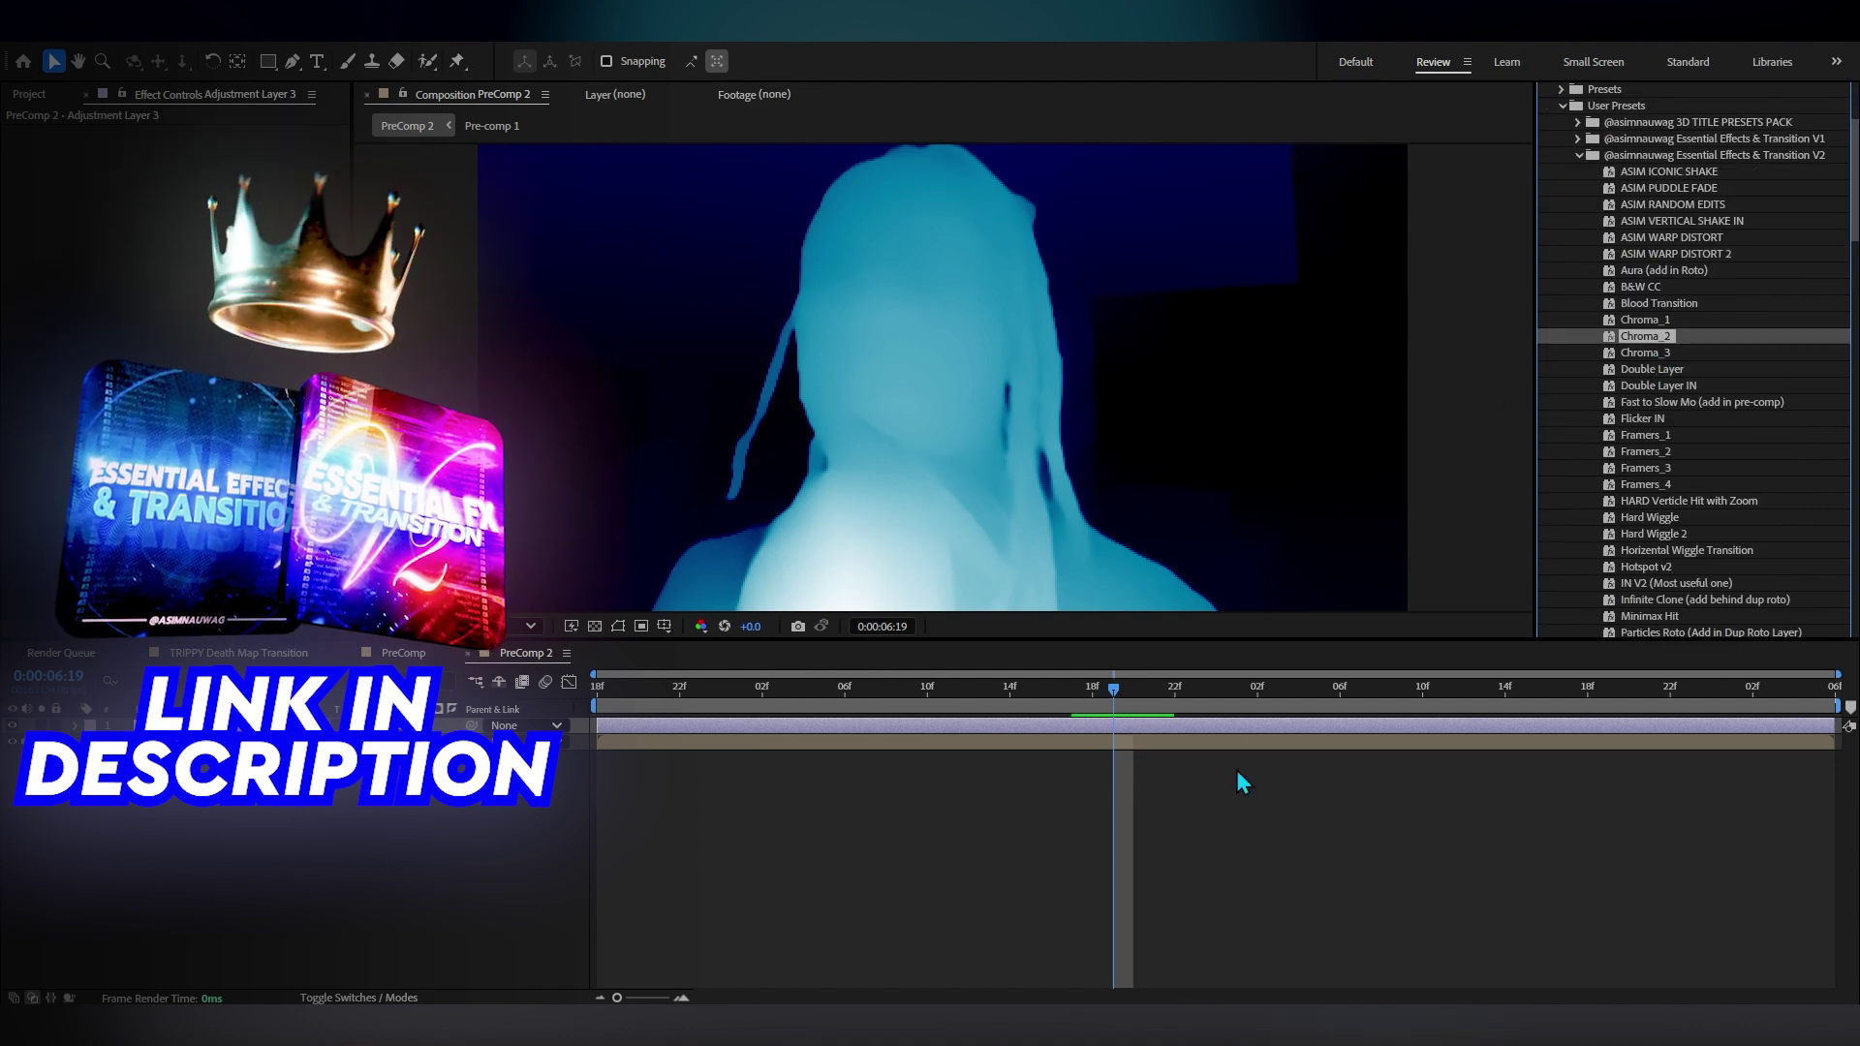
# Slide the new adjustment layer earlier so its middle keyframes sit at 0:00:06:19, extend it to the comp's end, and preview
pyautogui.press('u')
pyautogui.moveTo(1281, 725); pyautogui.dragTo(875, 744)
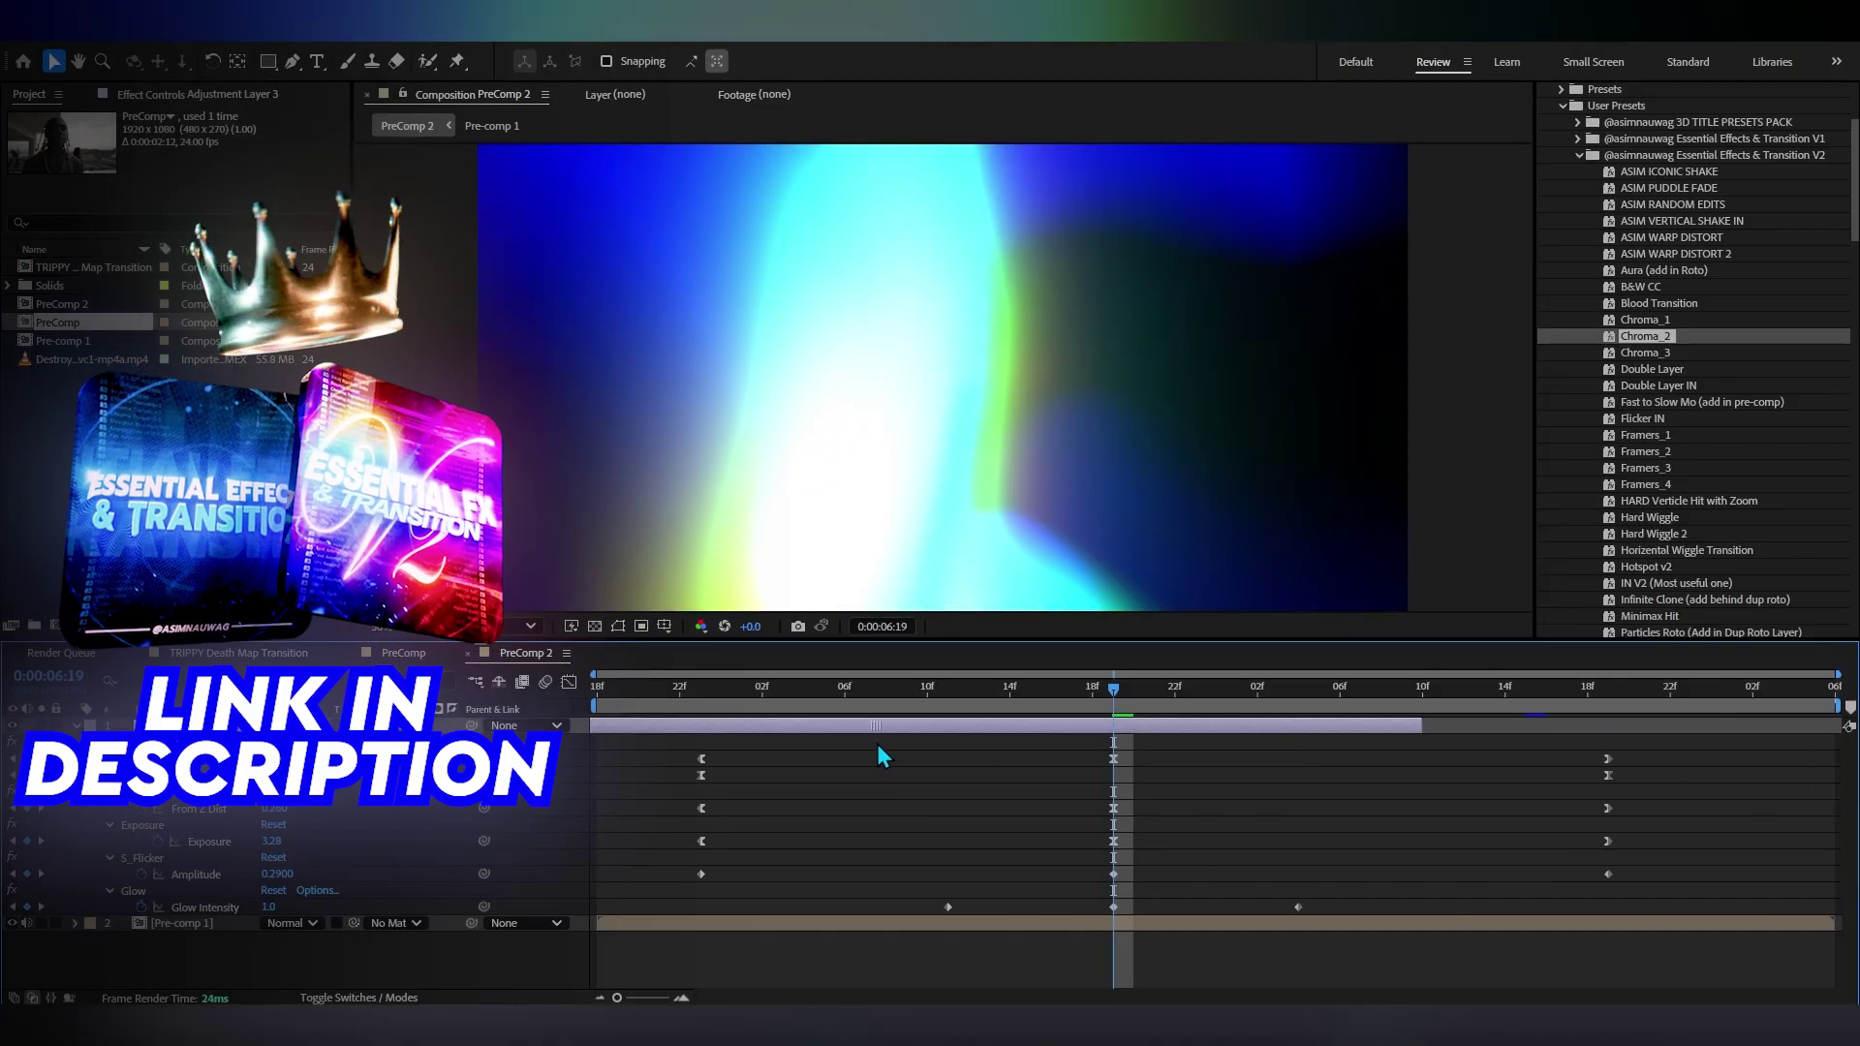
pyautogui.moveTo(1010, 707); pyautogui.dragTo(927, 784)
pyautogui.press('space')
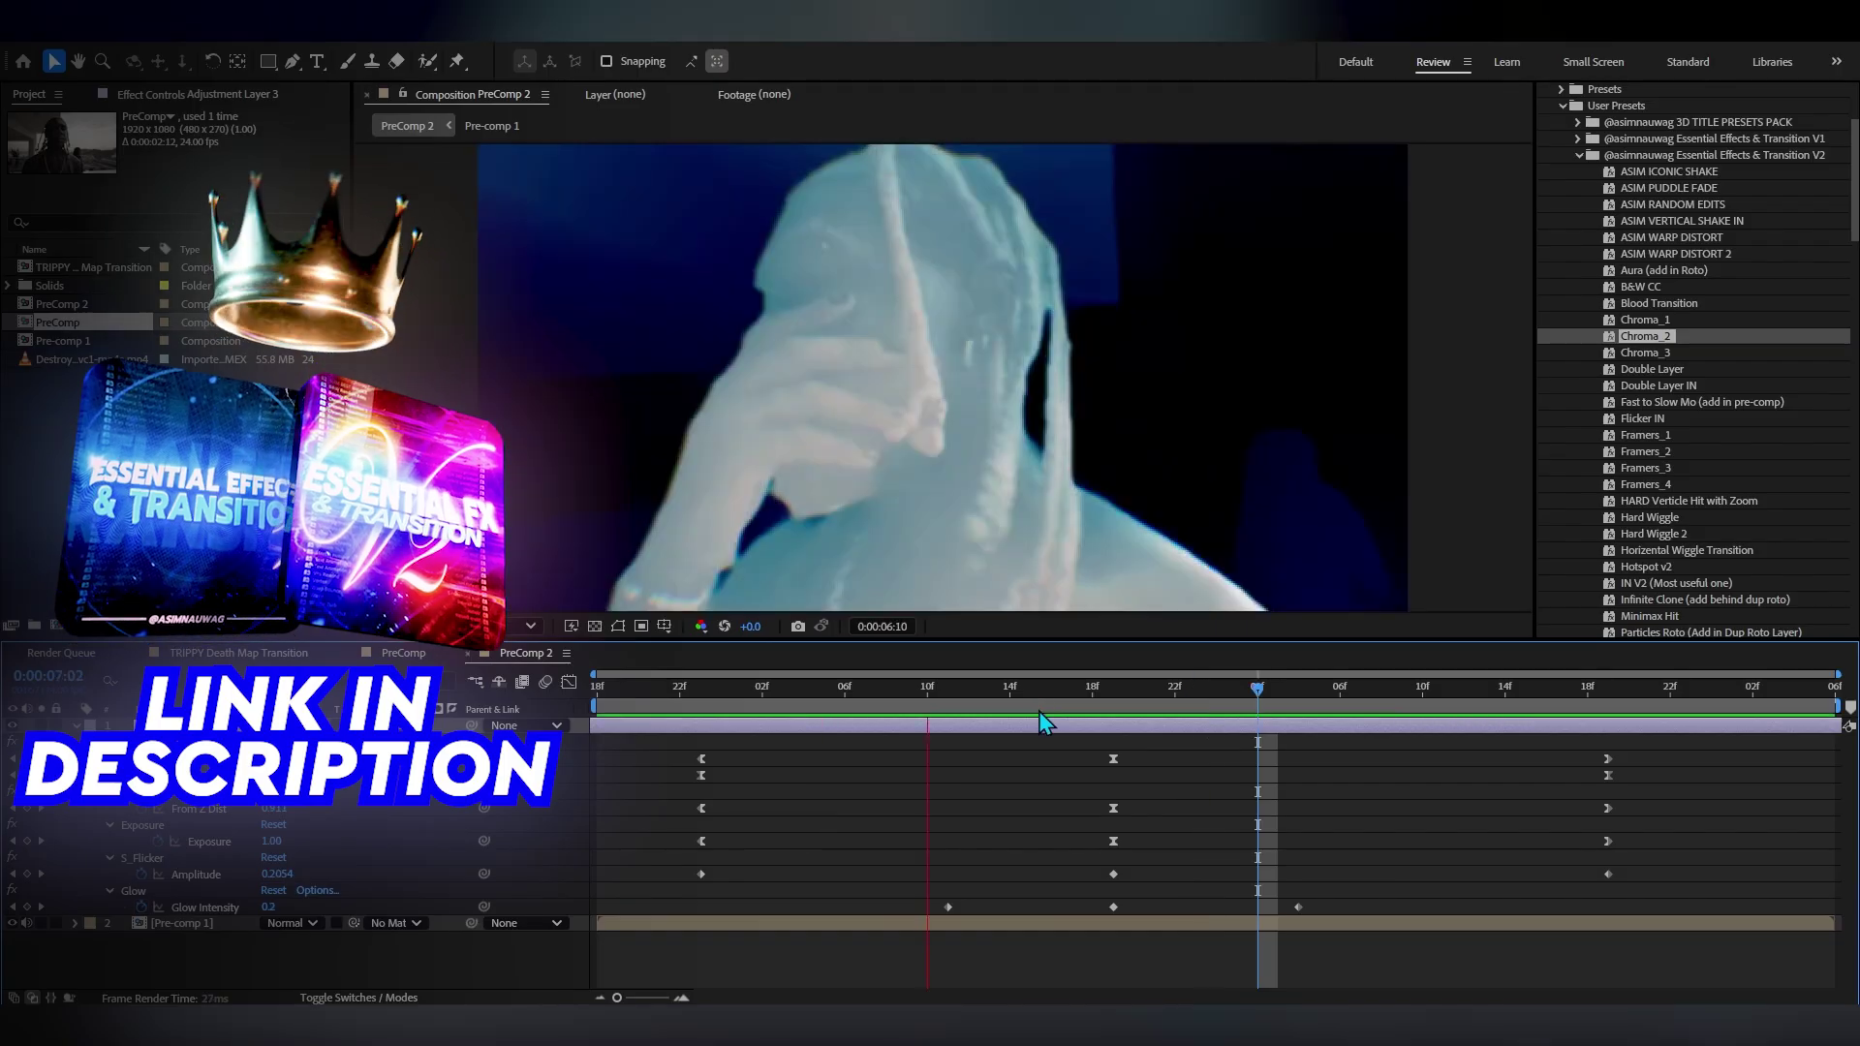
pyautogui.moveTo(1044, 712); pyautogui.dragTo(497, 988)
pyautogui.press('space')
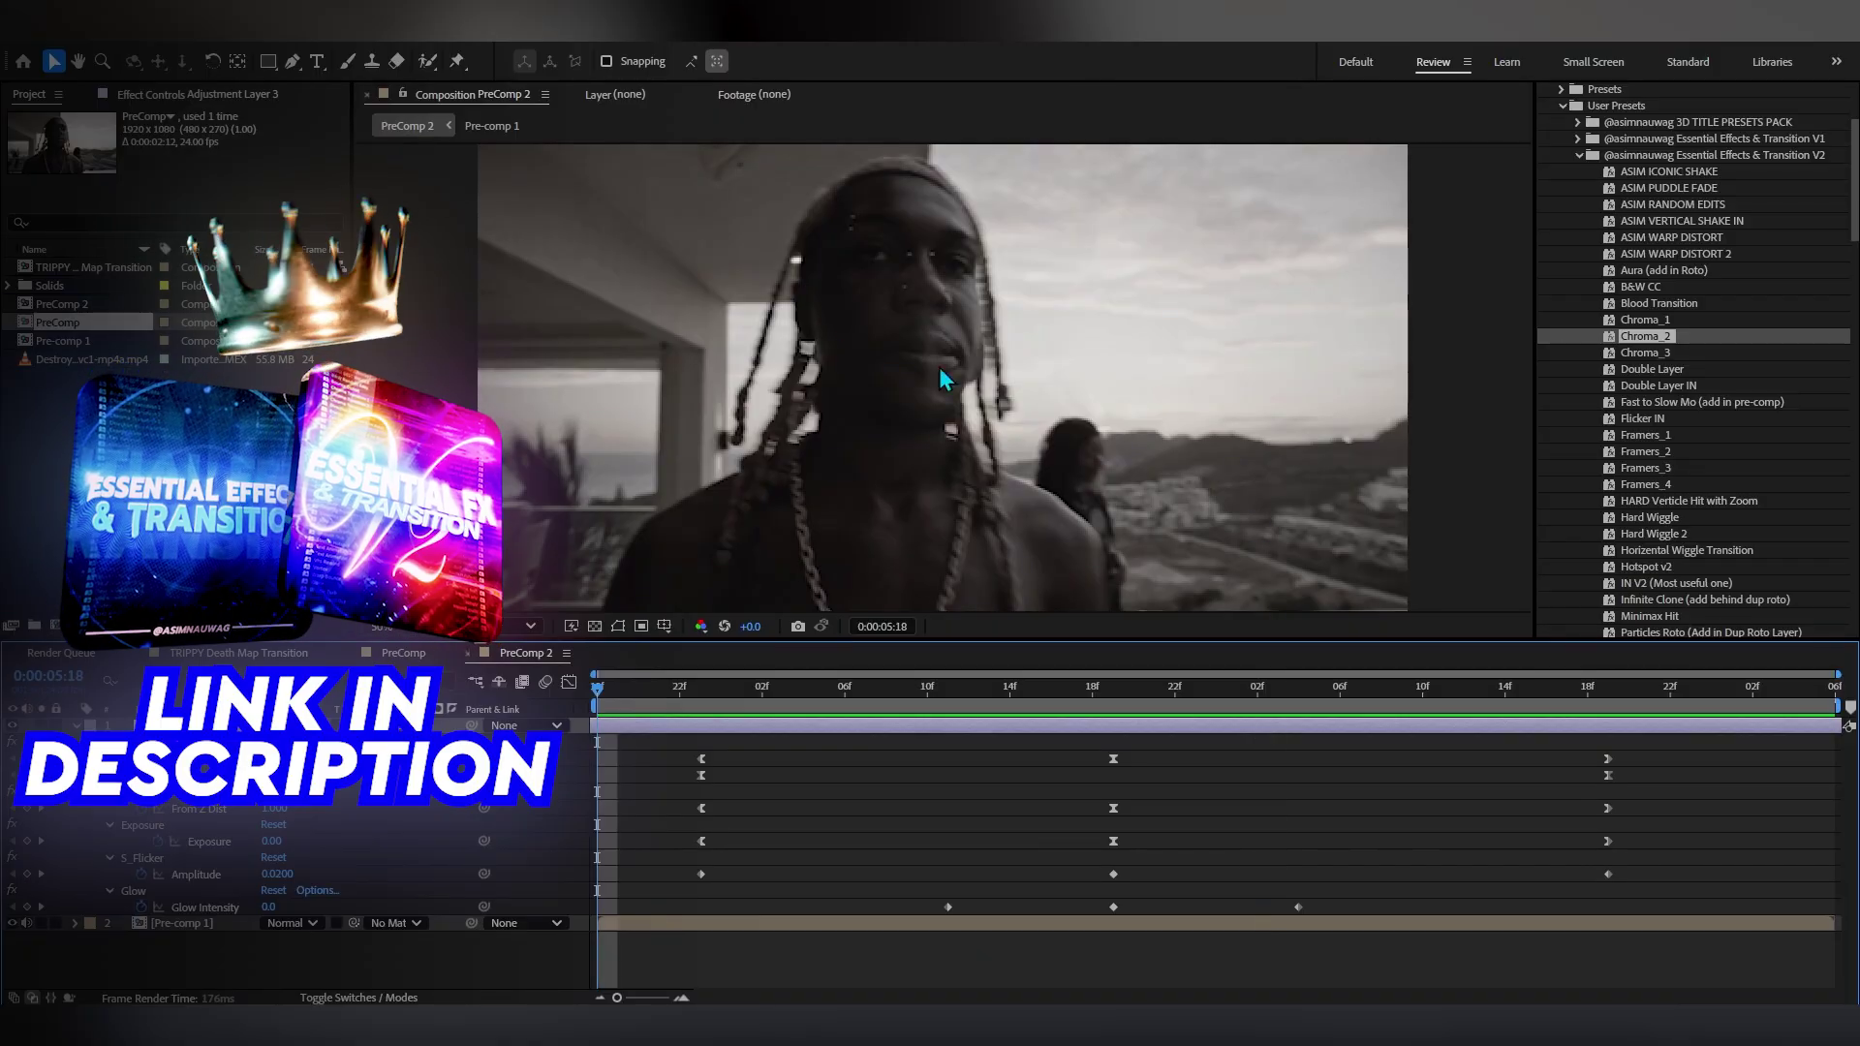
# Open Pre-comp 1 and apply Optical Glow to its adjustment layer at the 0:00:01:02 cut
pyautogui.click(1089, 940)
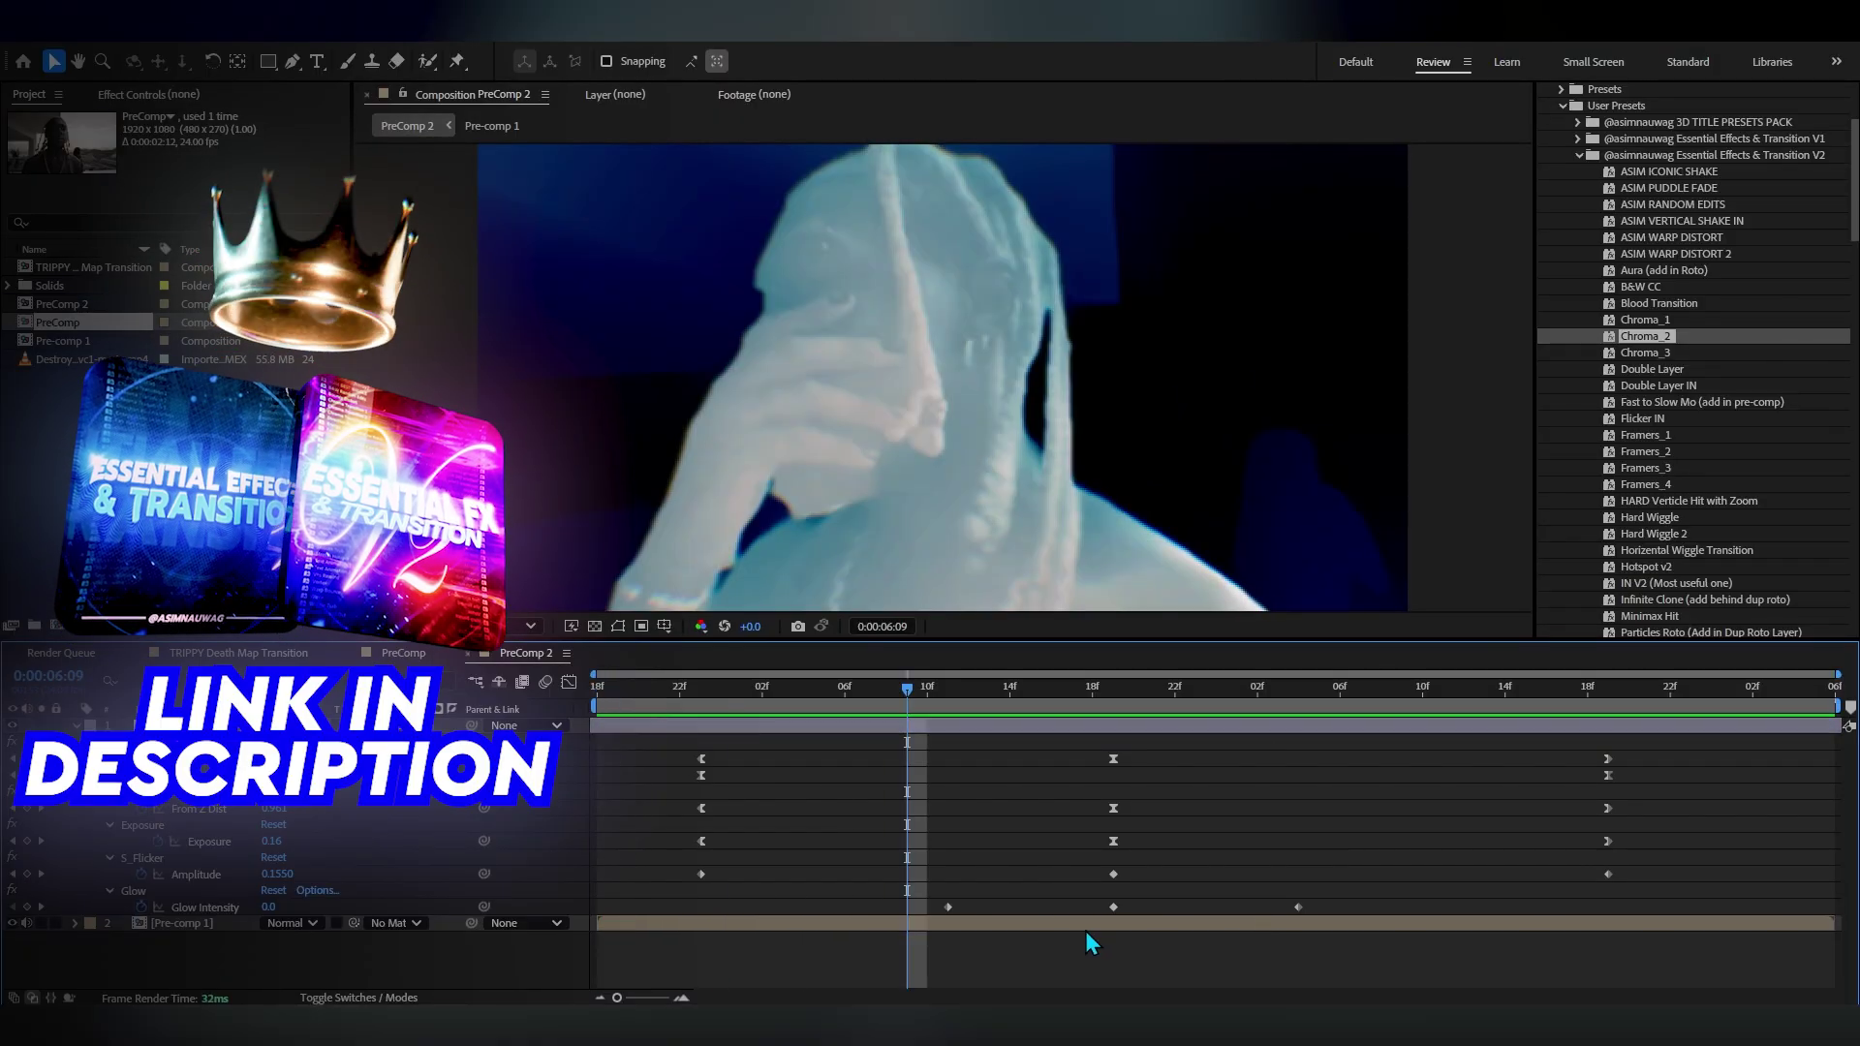
pyautogui.doubleClick(1060, 929)
pyautogui.rightClick(1177, 909)
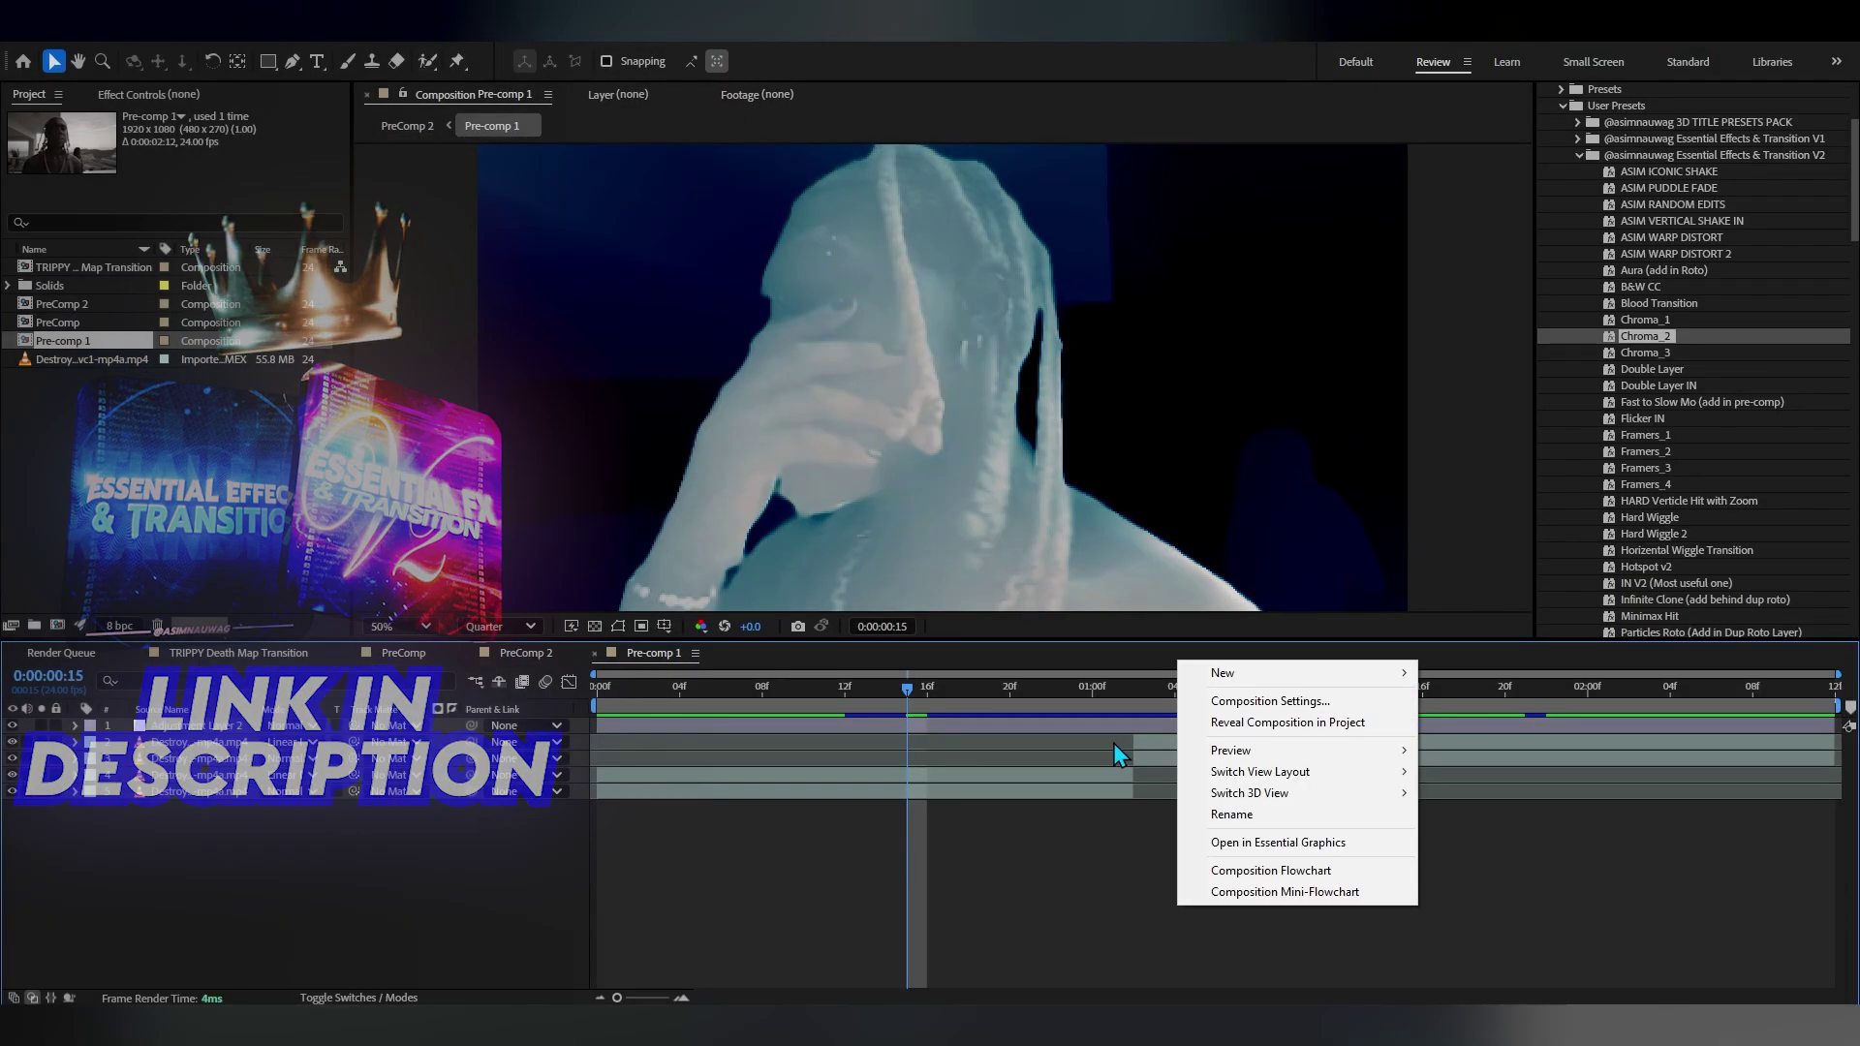
pyautogui.click(1108, 725)
pyautogui.write('op')
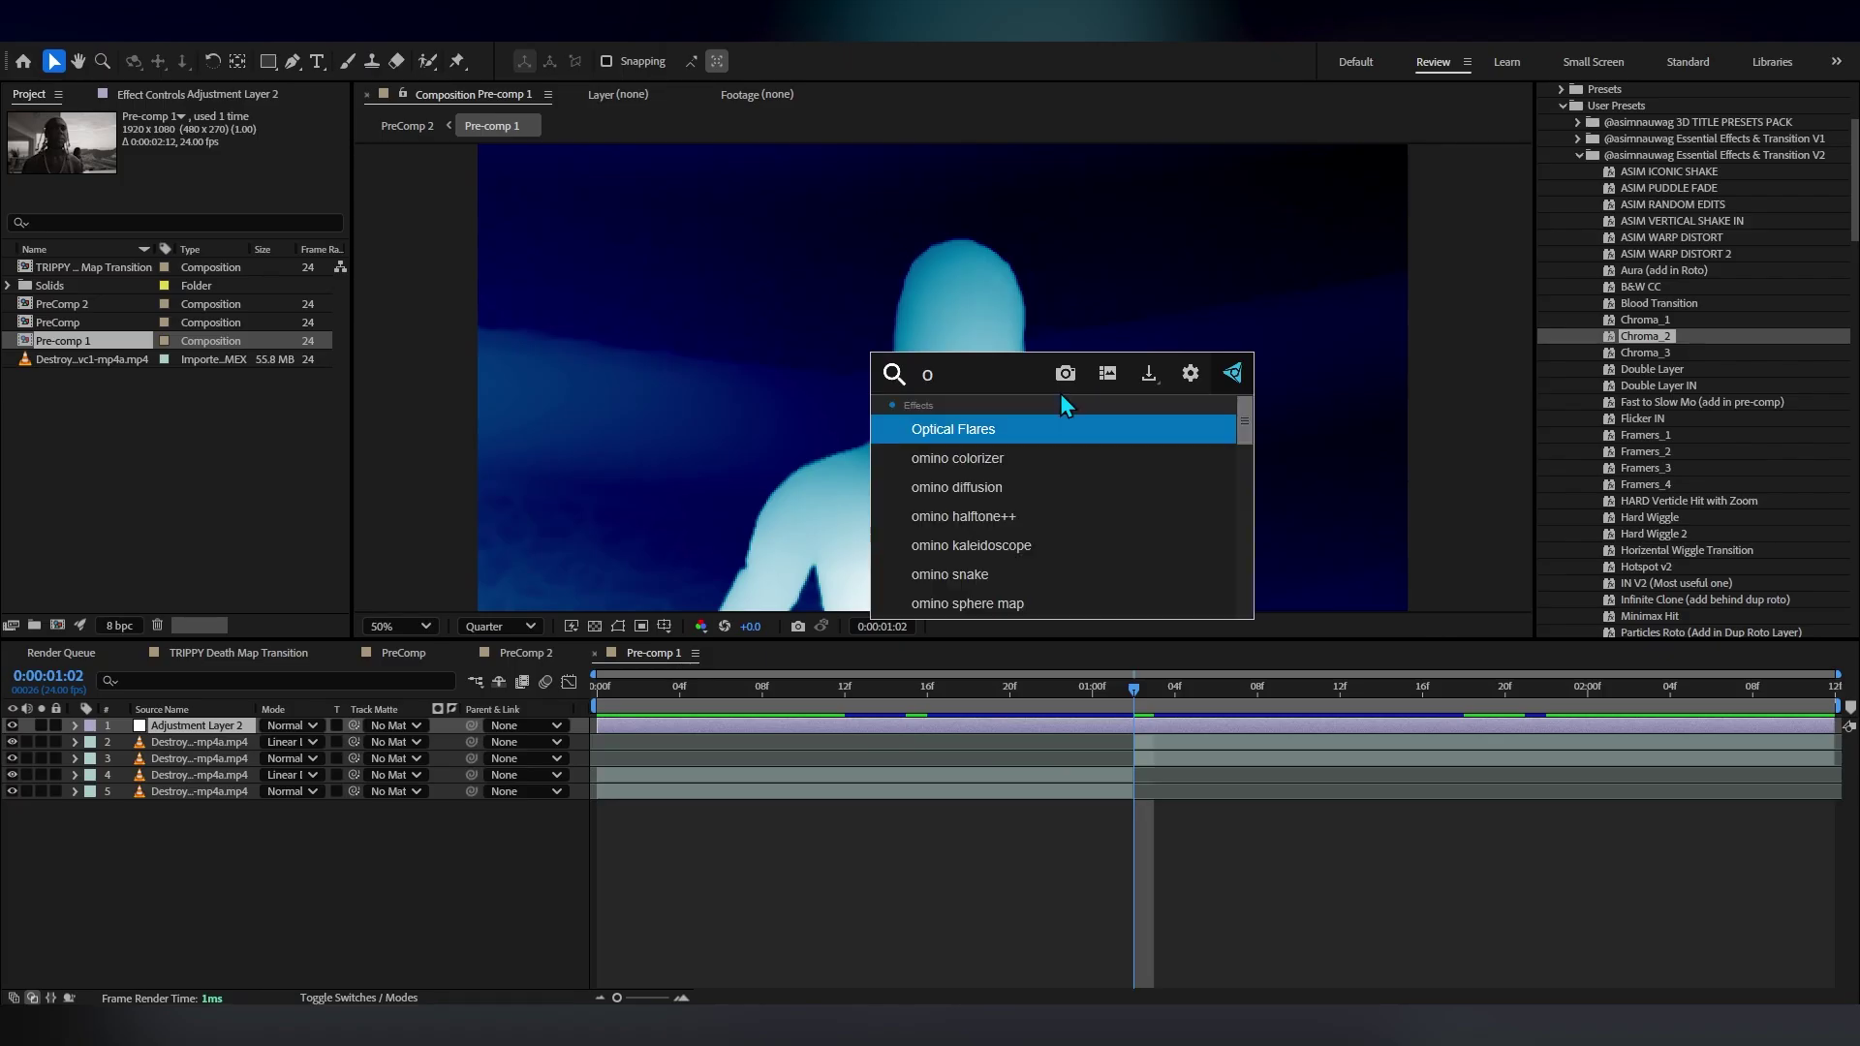
pyautogui.click(1070, 460)
# Set Optical Glow's Size to 472, Amount to 8 and Highlights Only to 46%, checking the look around the cut
pyautogui.moveTo(236, 270); pyautogui.dragTo(279, 272)
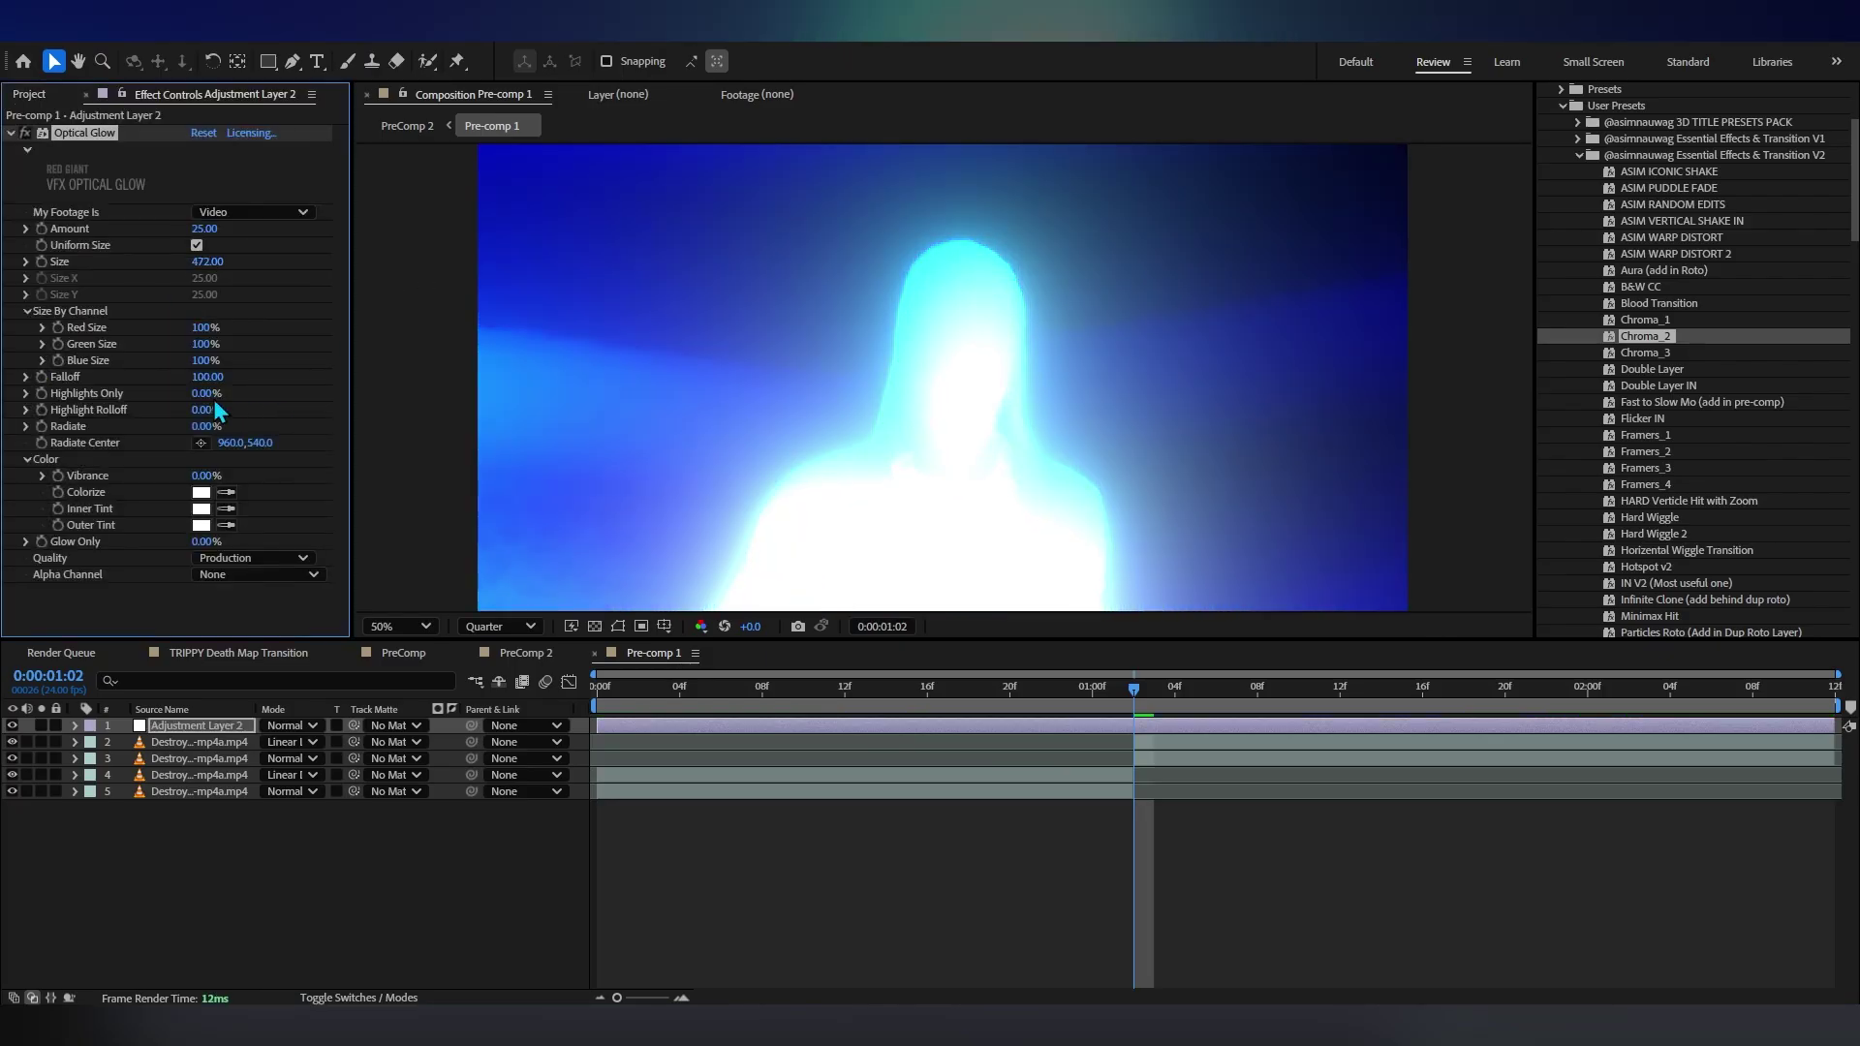
pyautogui.moveTo(204, 393); pyautogui.dragTo(264, 393)
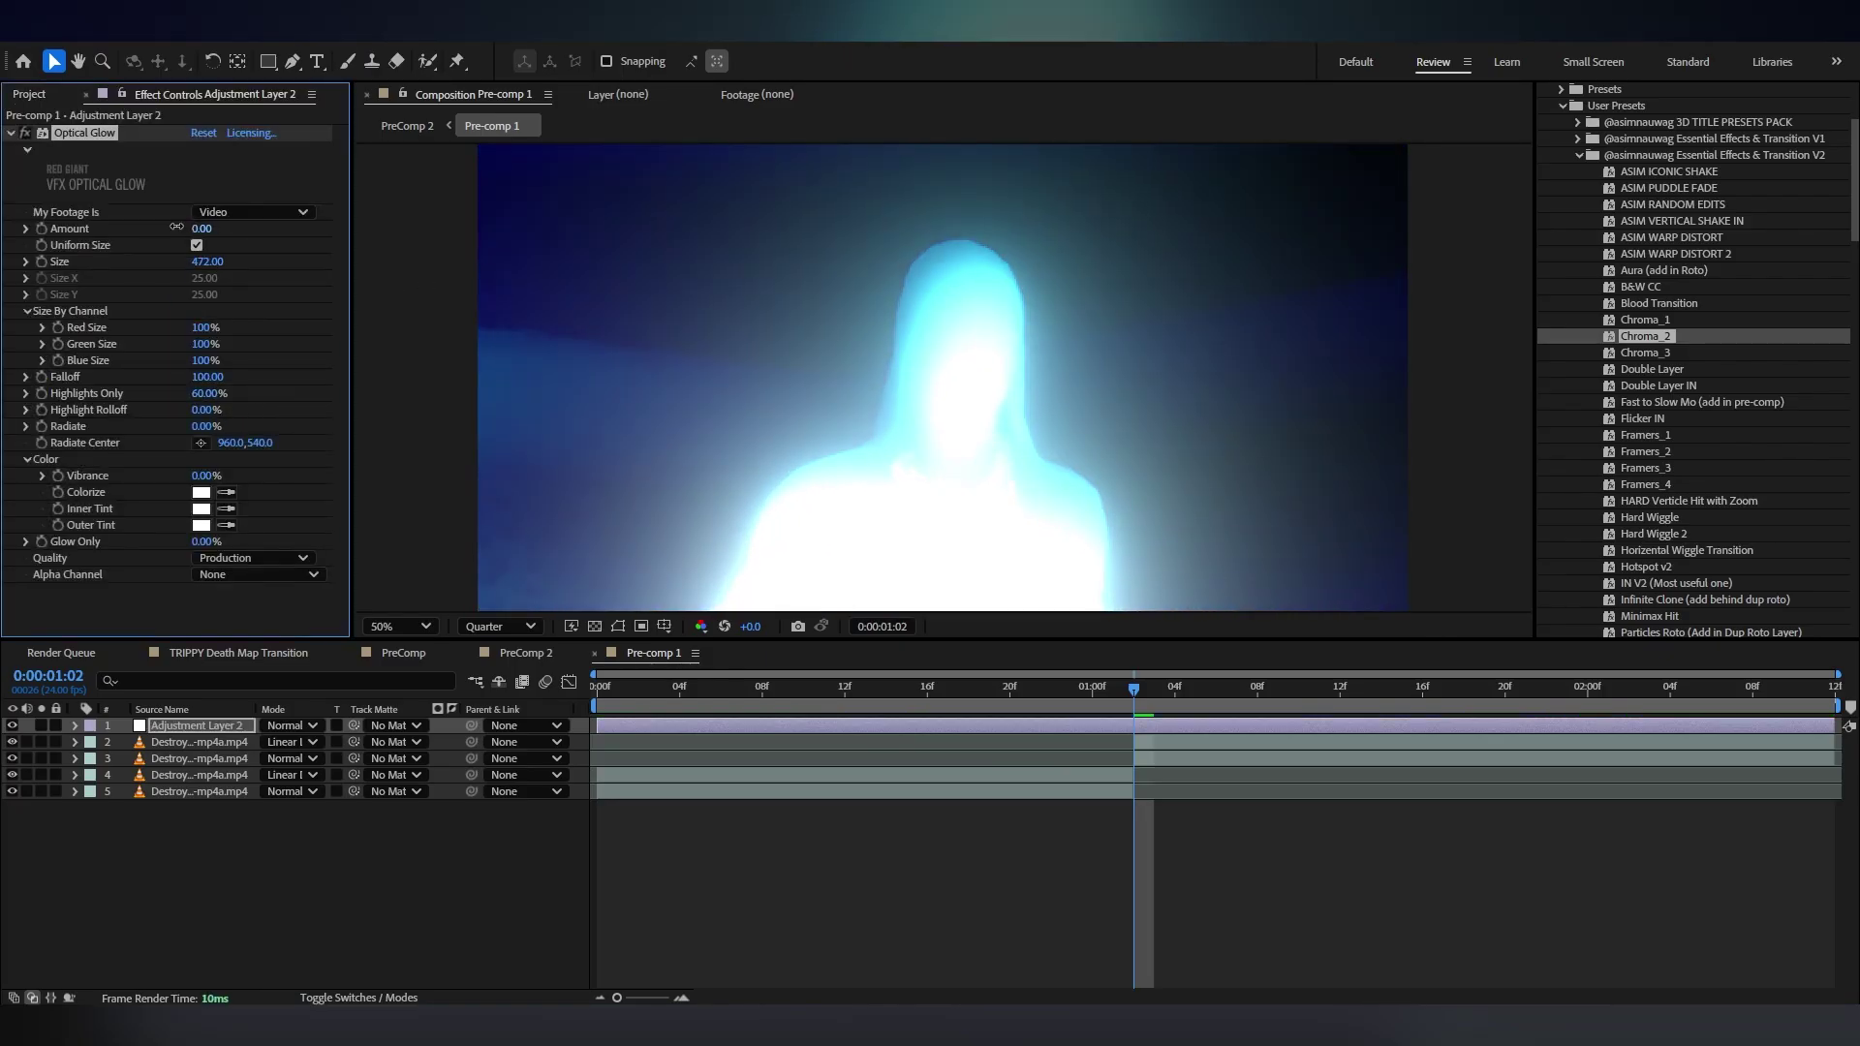
pyautogui.moveTo(177, 226); pyautogui.dragTo(206, 226)
pyautogui.moveTo(1051, 703); pyautogui.dragTo(1136, 754)
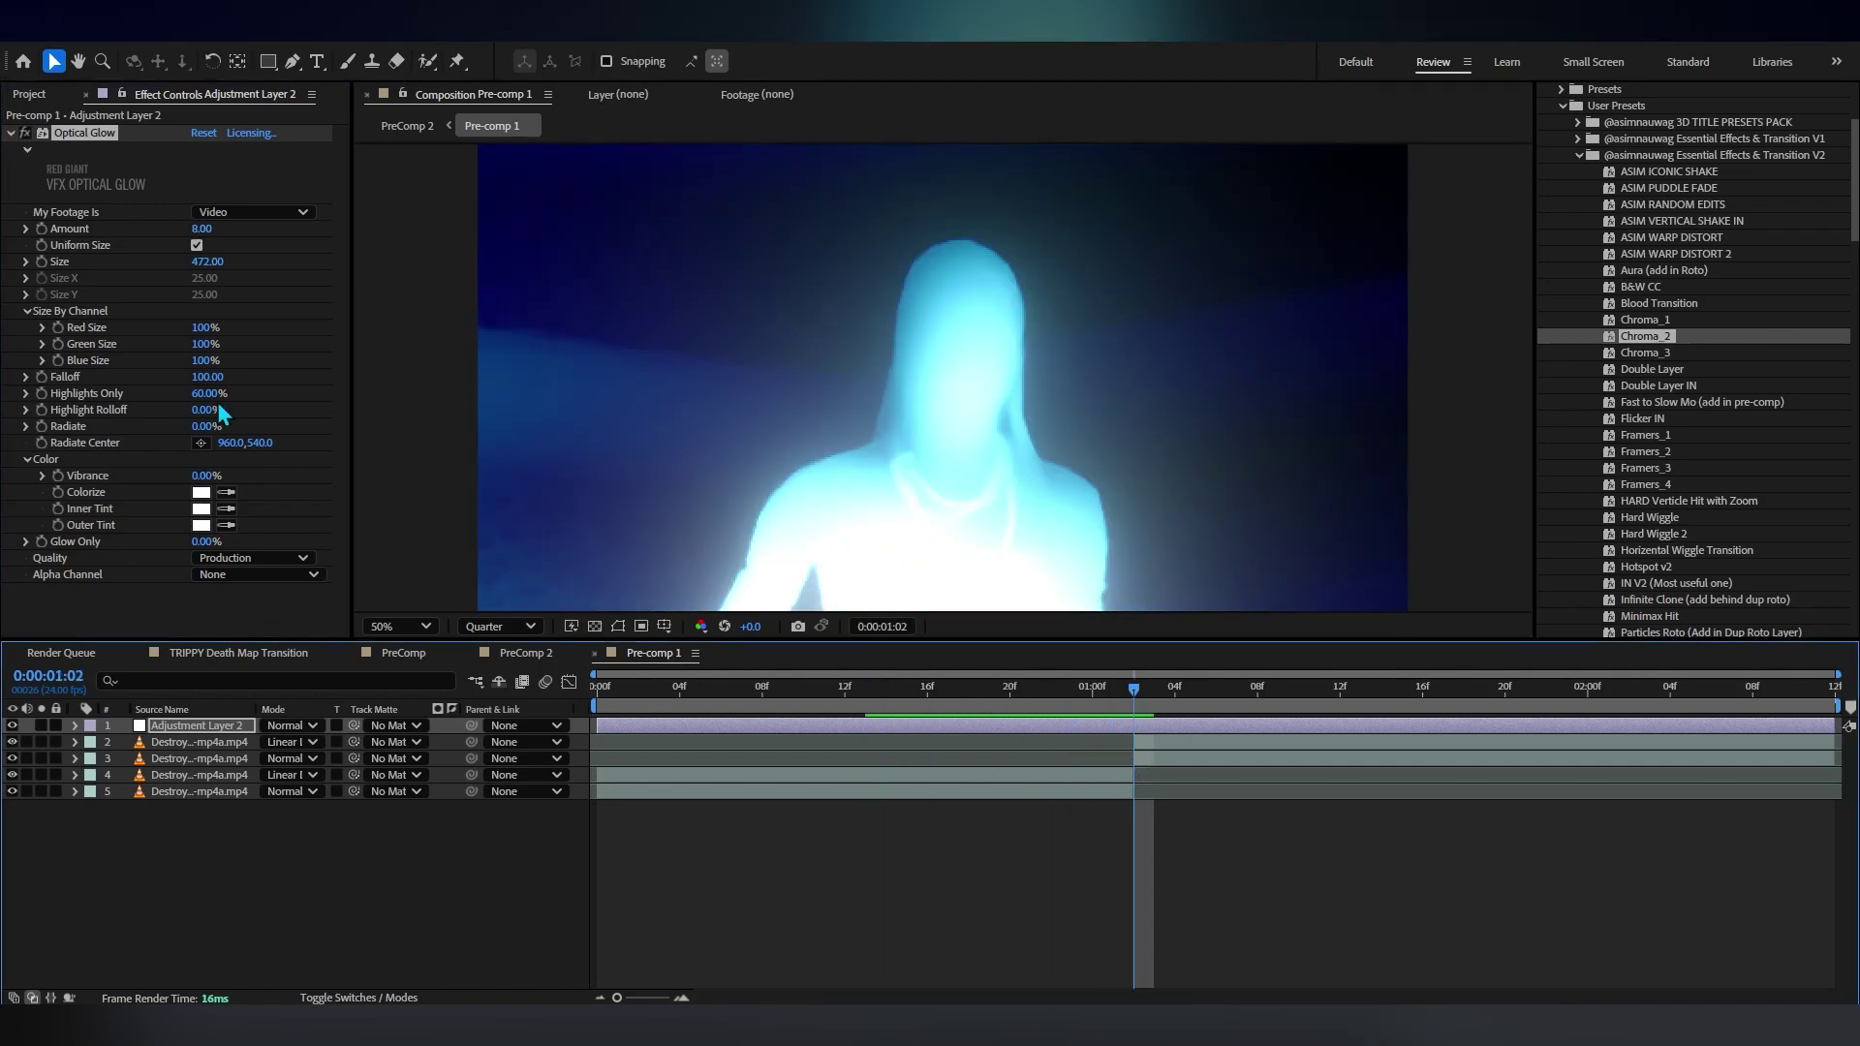
pyautogui.moveTo(212, 393); pyautogui.dragTo(197, 394)
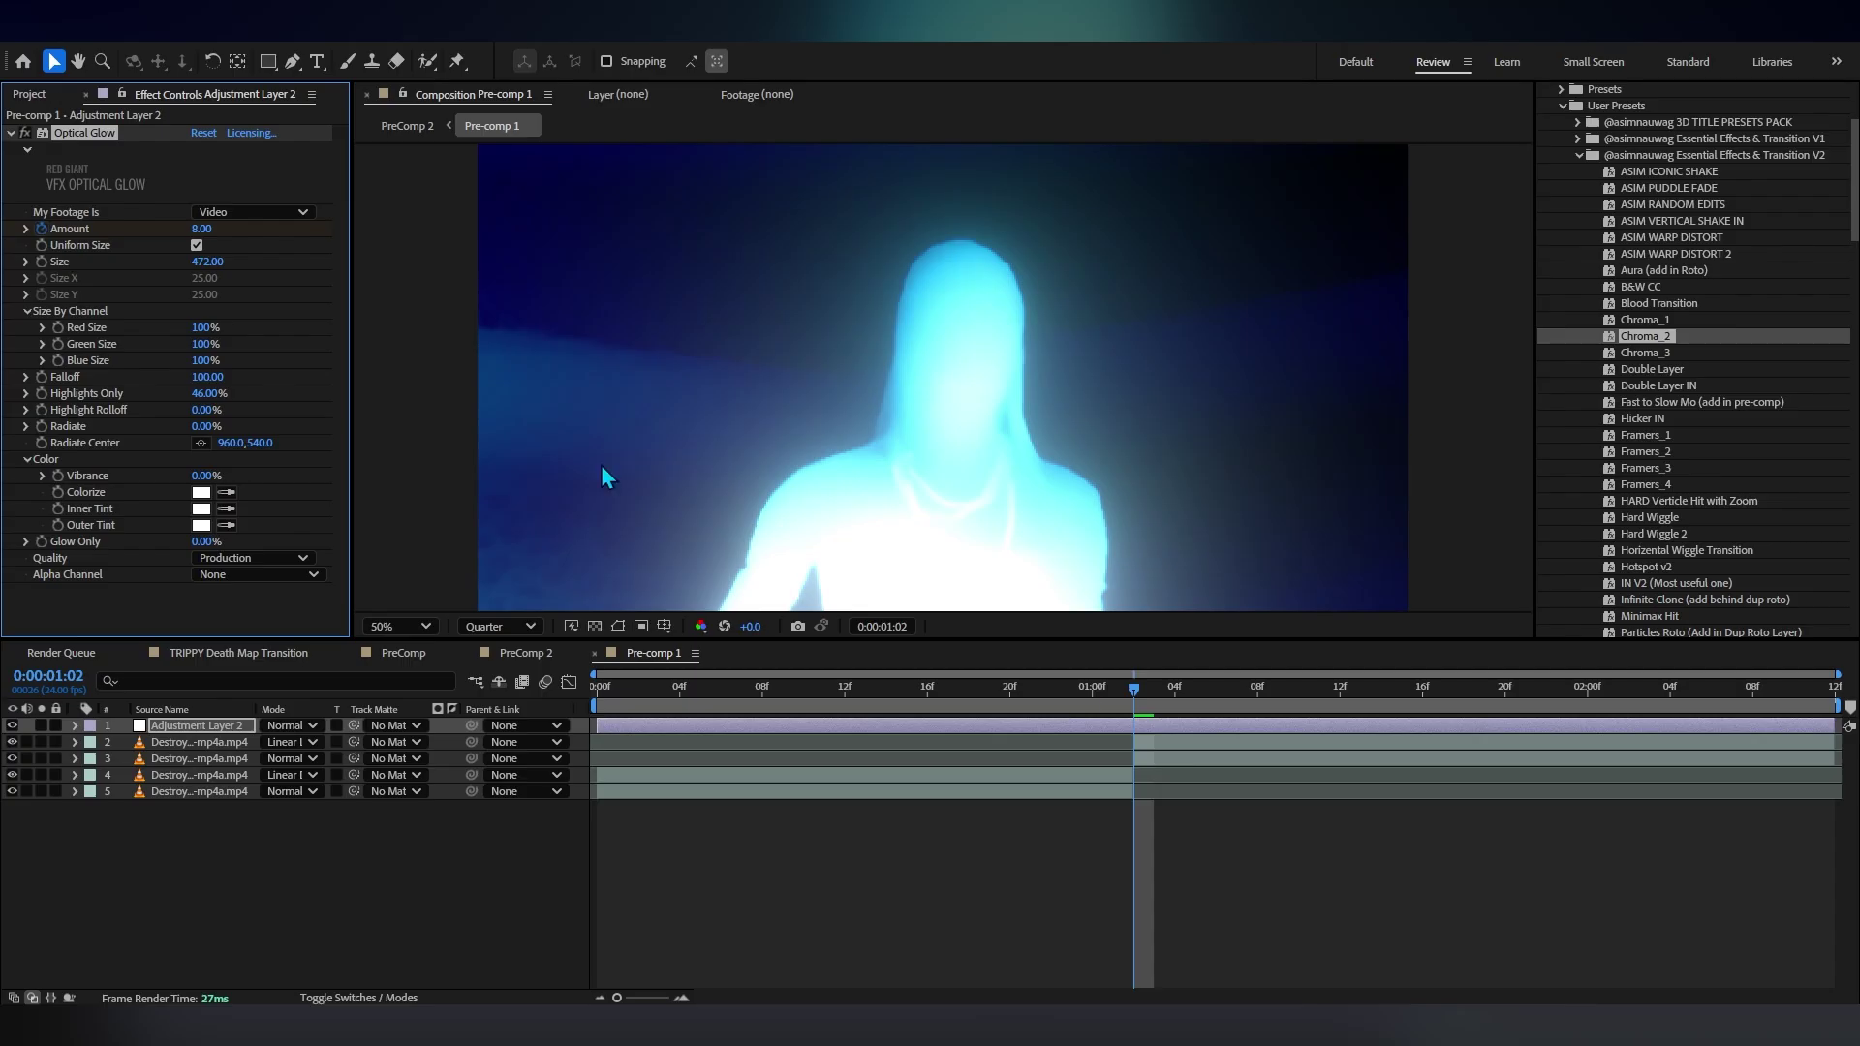
# Keyframe Optical Glow's Amount from 0 at 0:00:00:12 up to 8 at 0:00:01:02 and preview the glow
pyautogui.press('u')
pyautogui.moveTo(1125, 690); pyautogui.dragTo(845, 756)
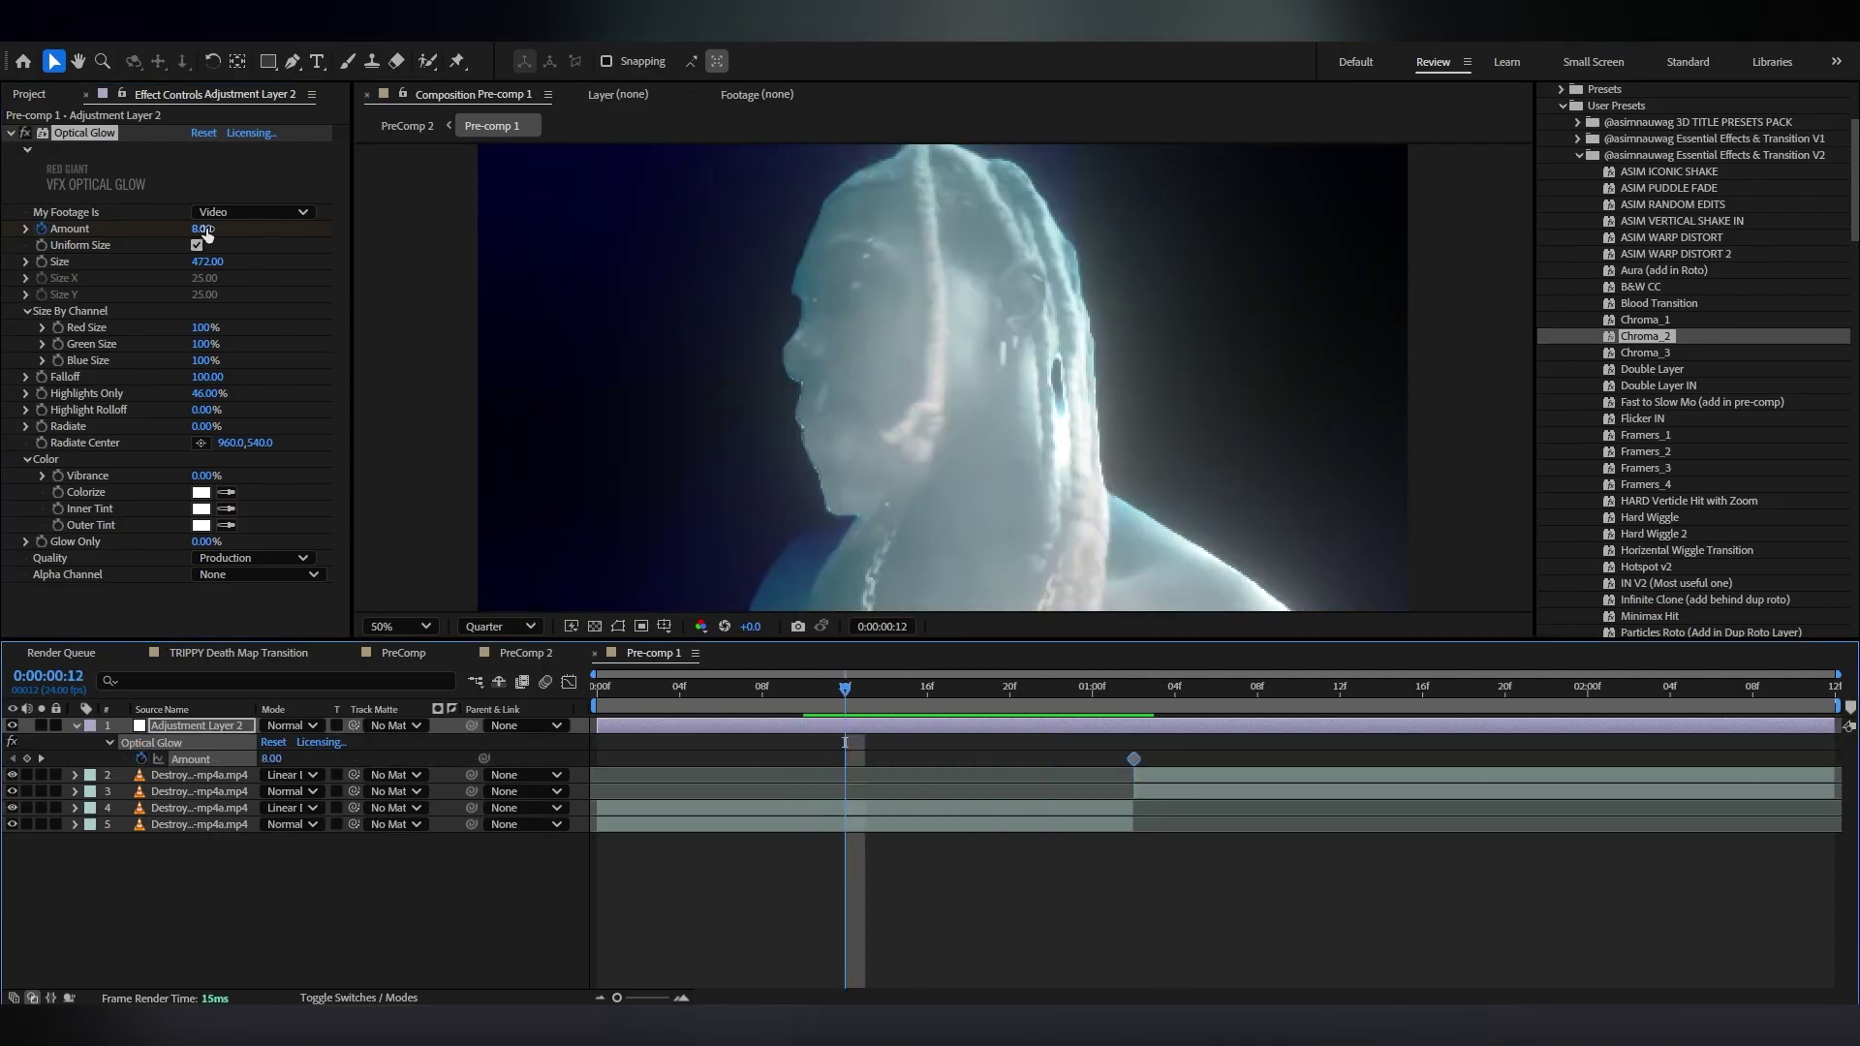
pyautogui.moveTo(184, 233); pyautogui.dragTo(136, 382)
pyautogui.press('space')
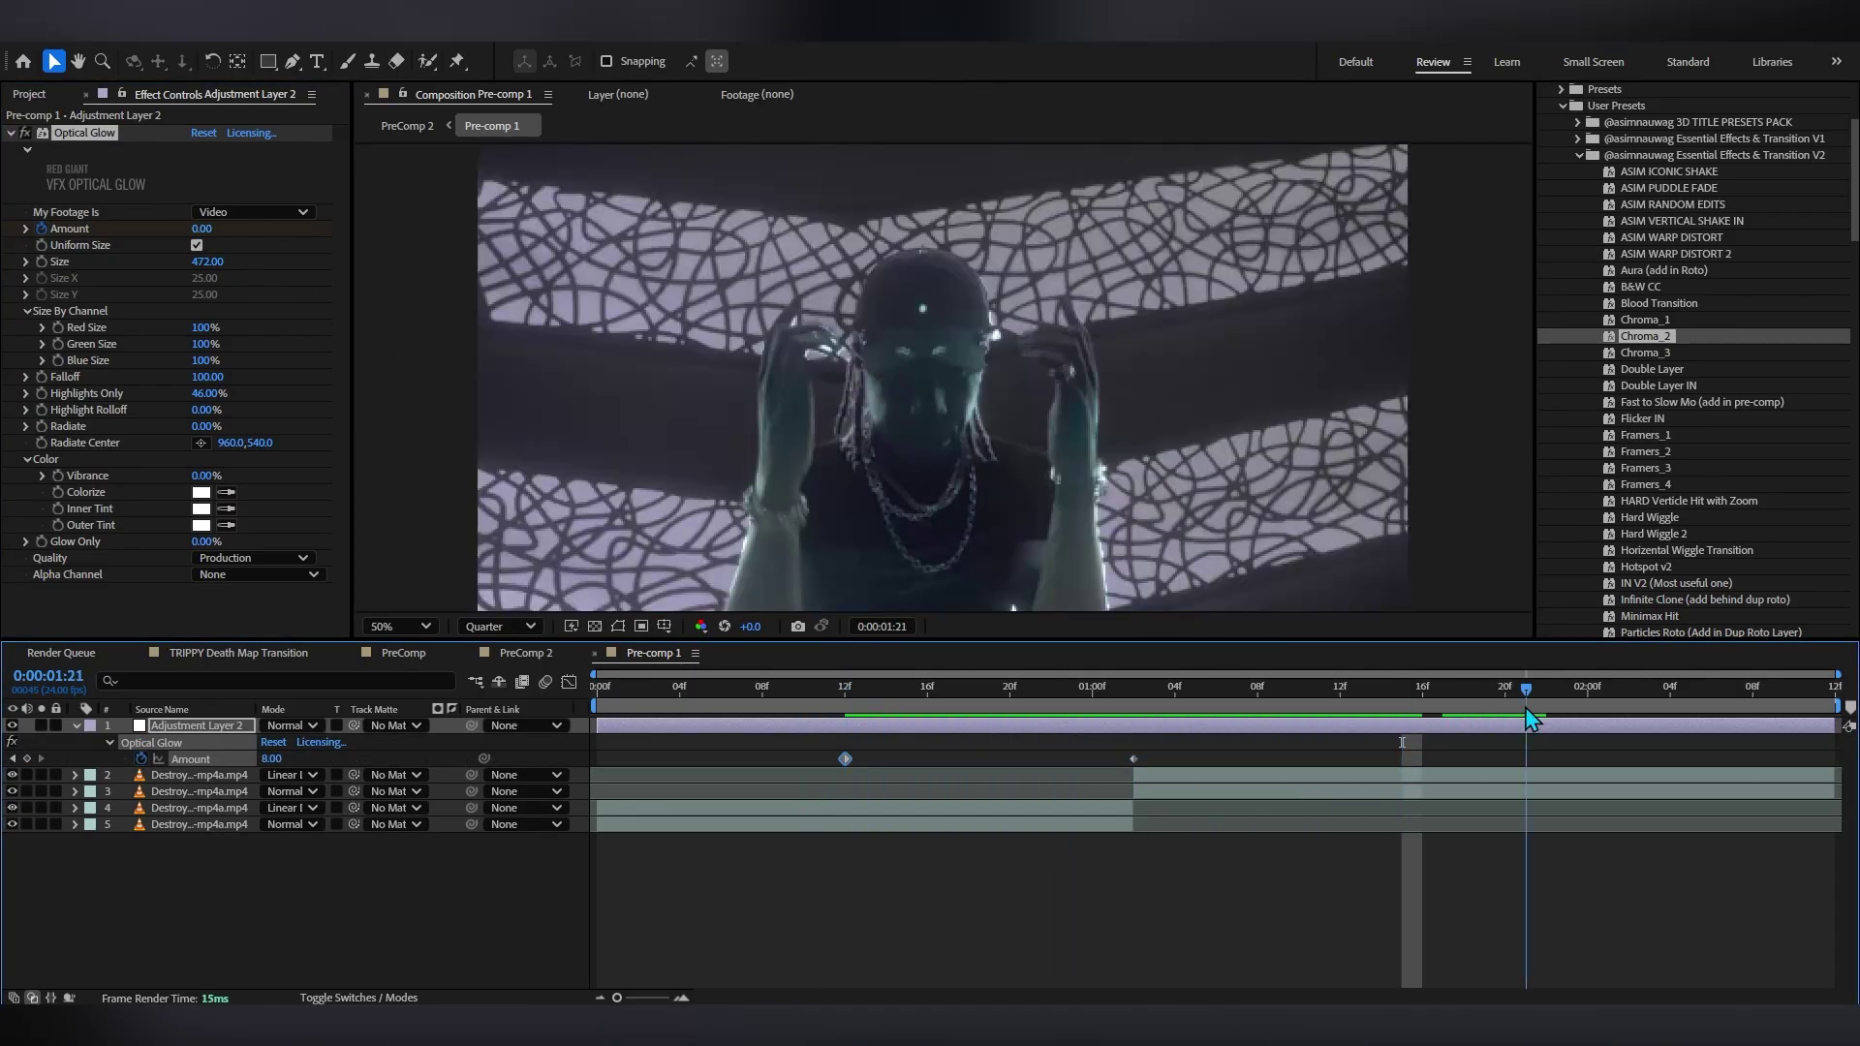
# Lower Optical Glow's Amount to 1 at 0:00:01:21 and play back the full transition in PreComp 2
pyautogui.moveTo(201, 231); pyautogui.dragTo(7, 255)
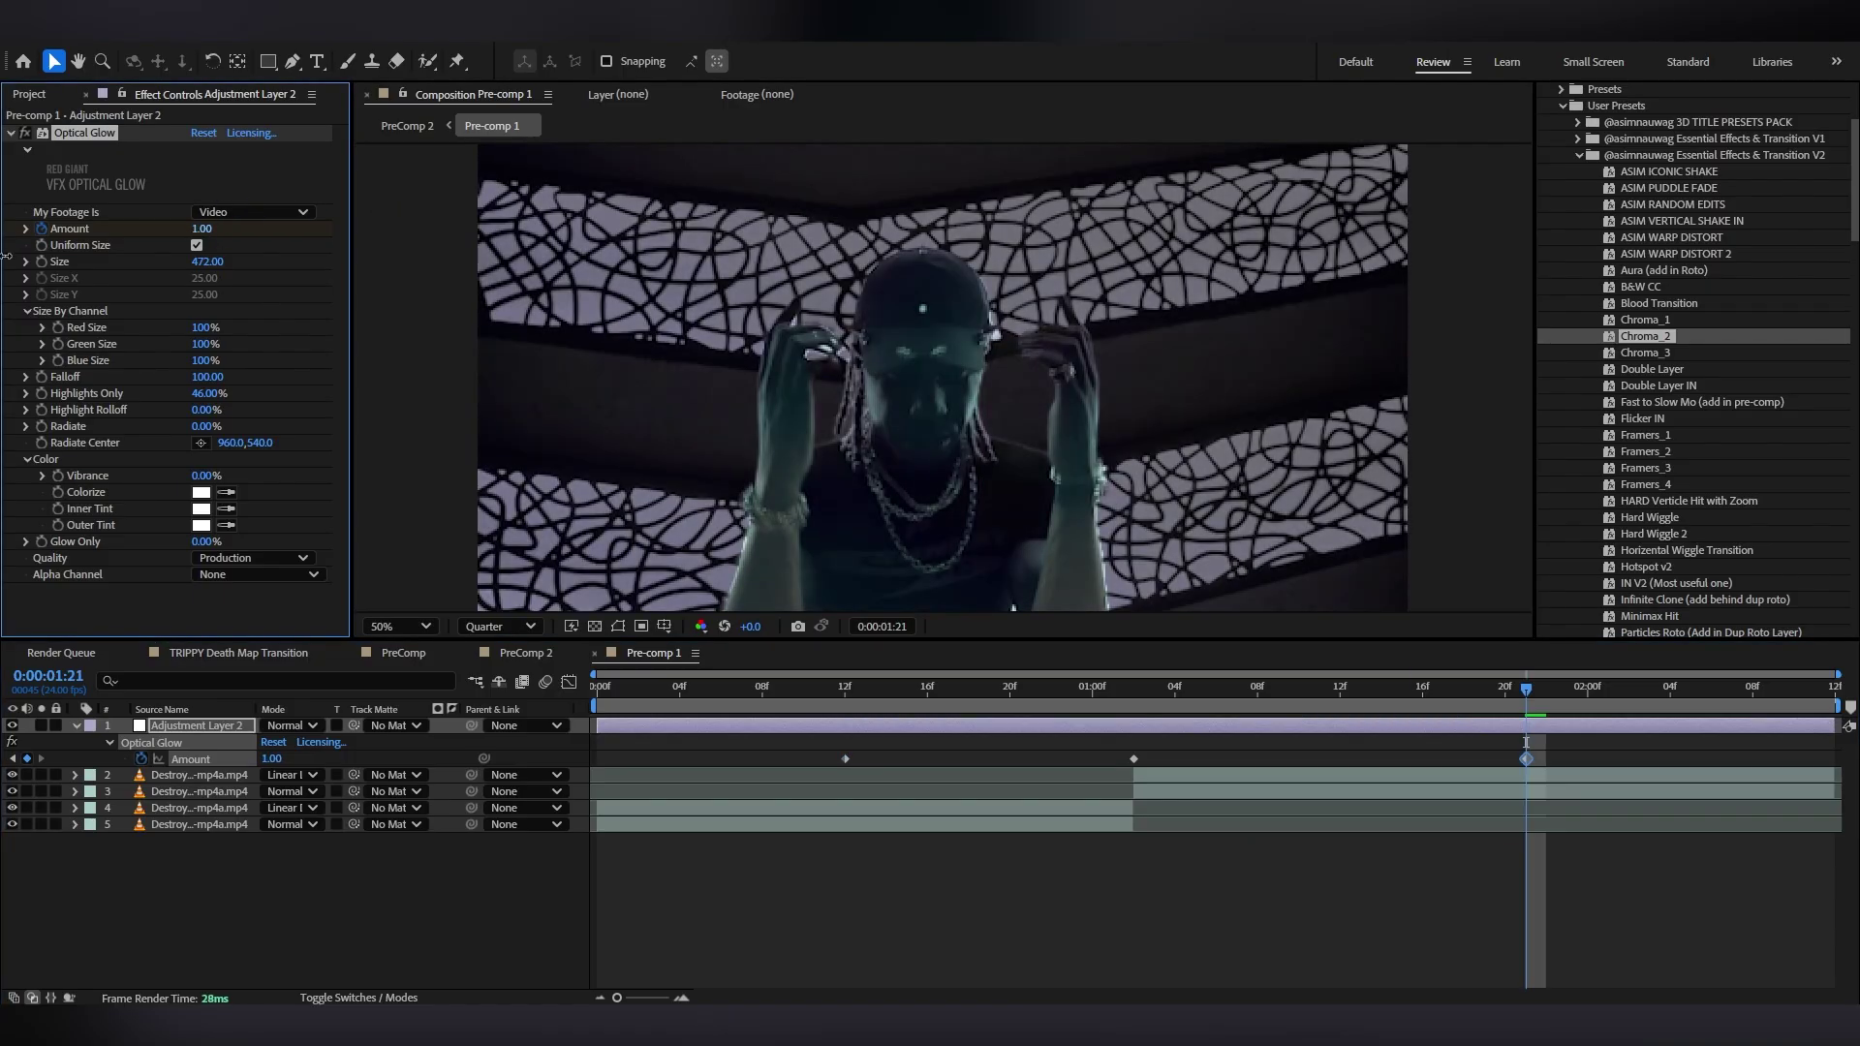
pyautogui.click(1464, 703)
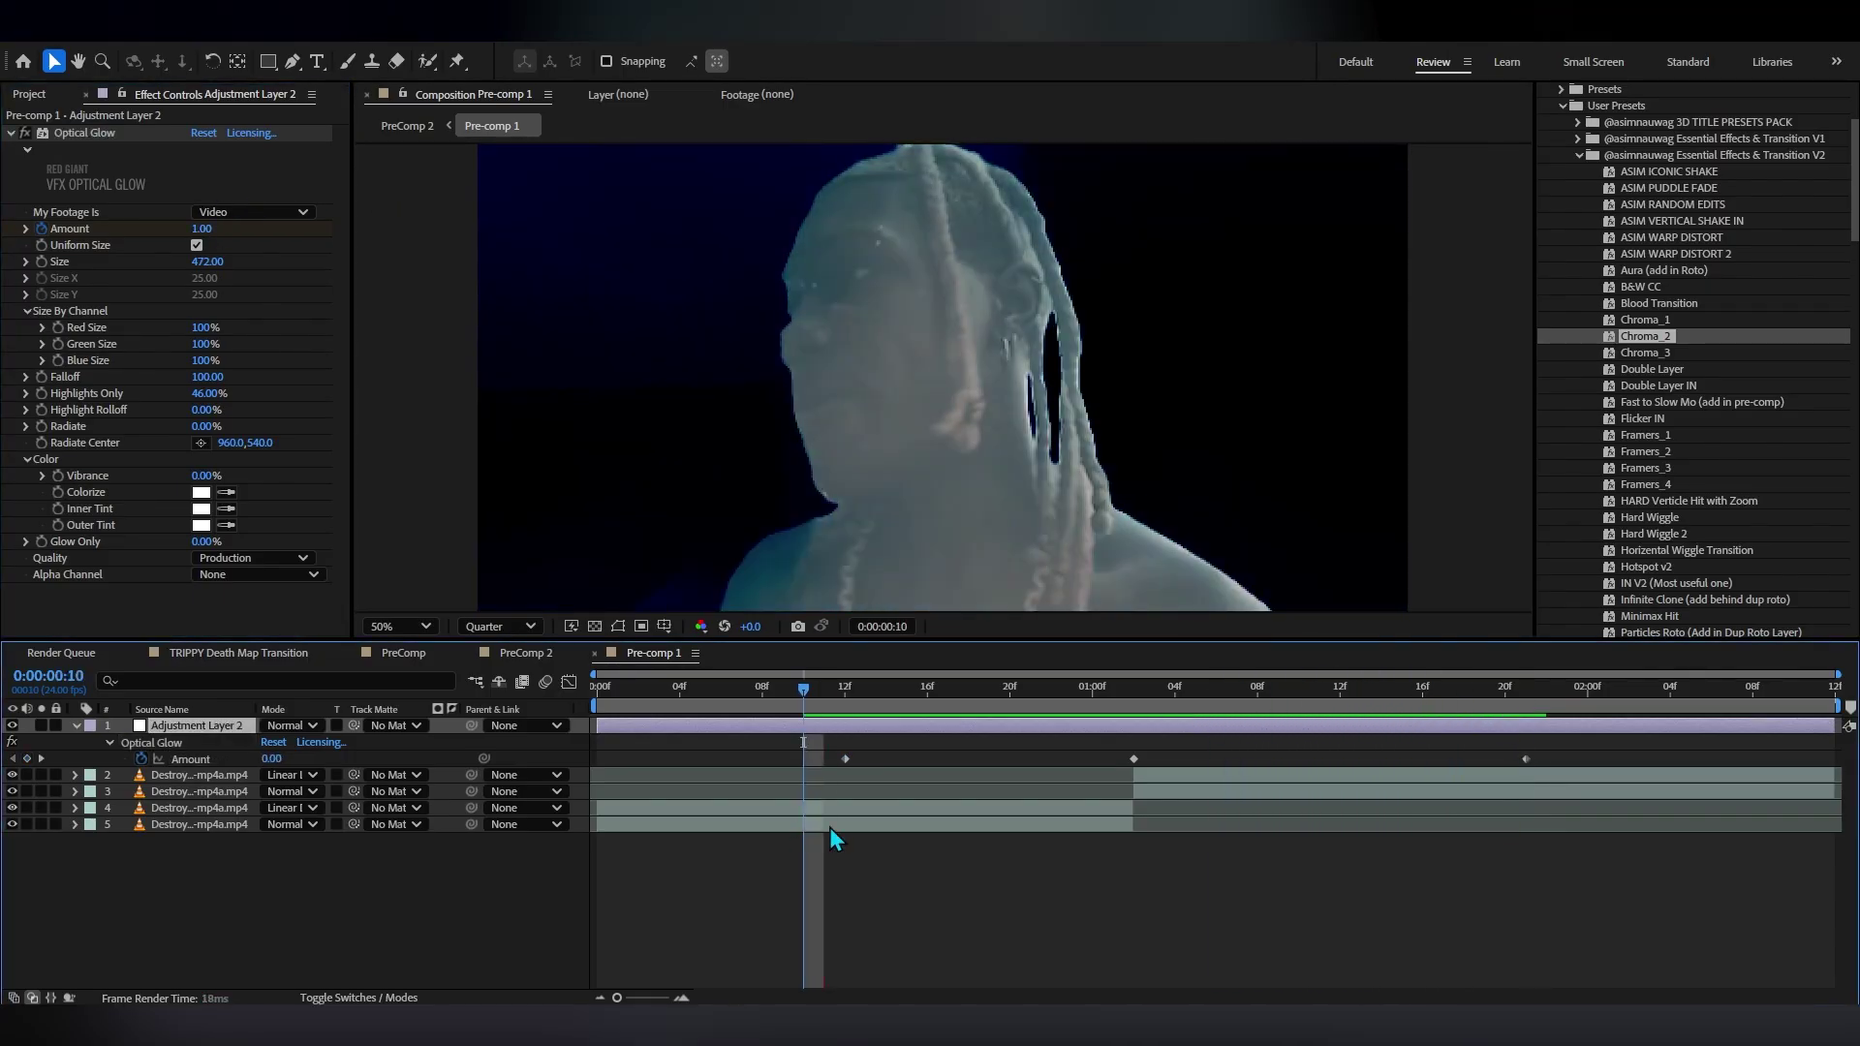
pyautogui.press('space')
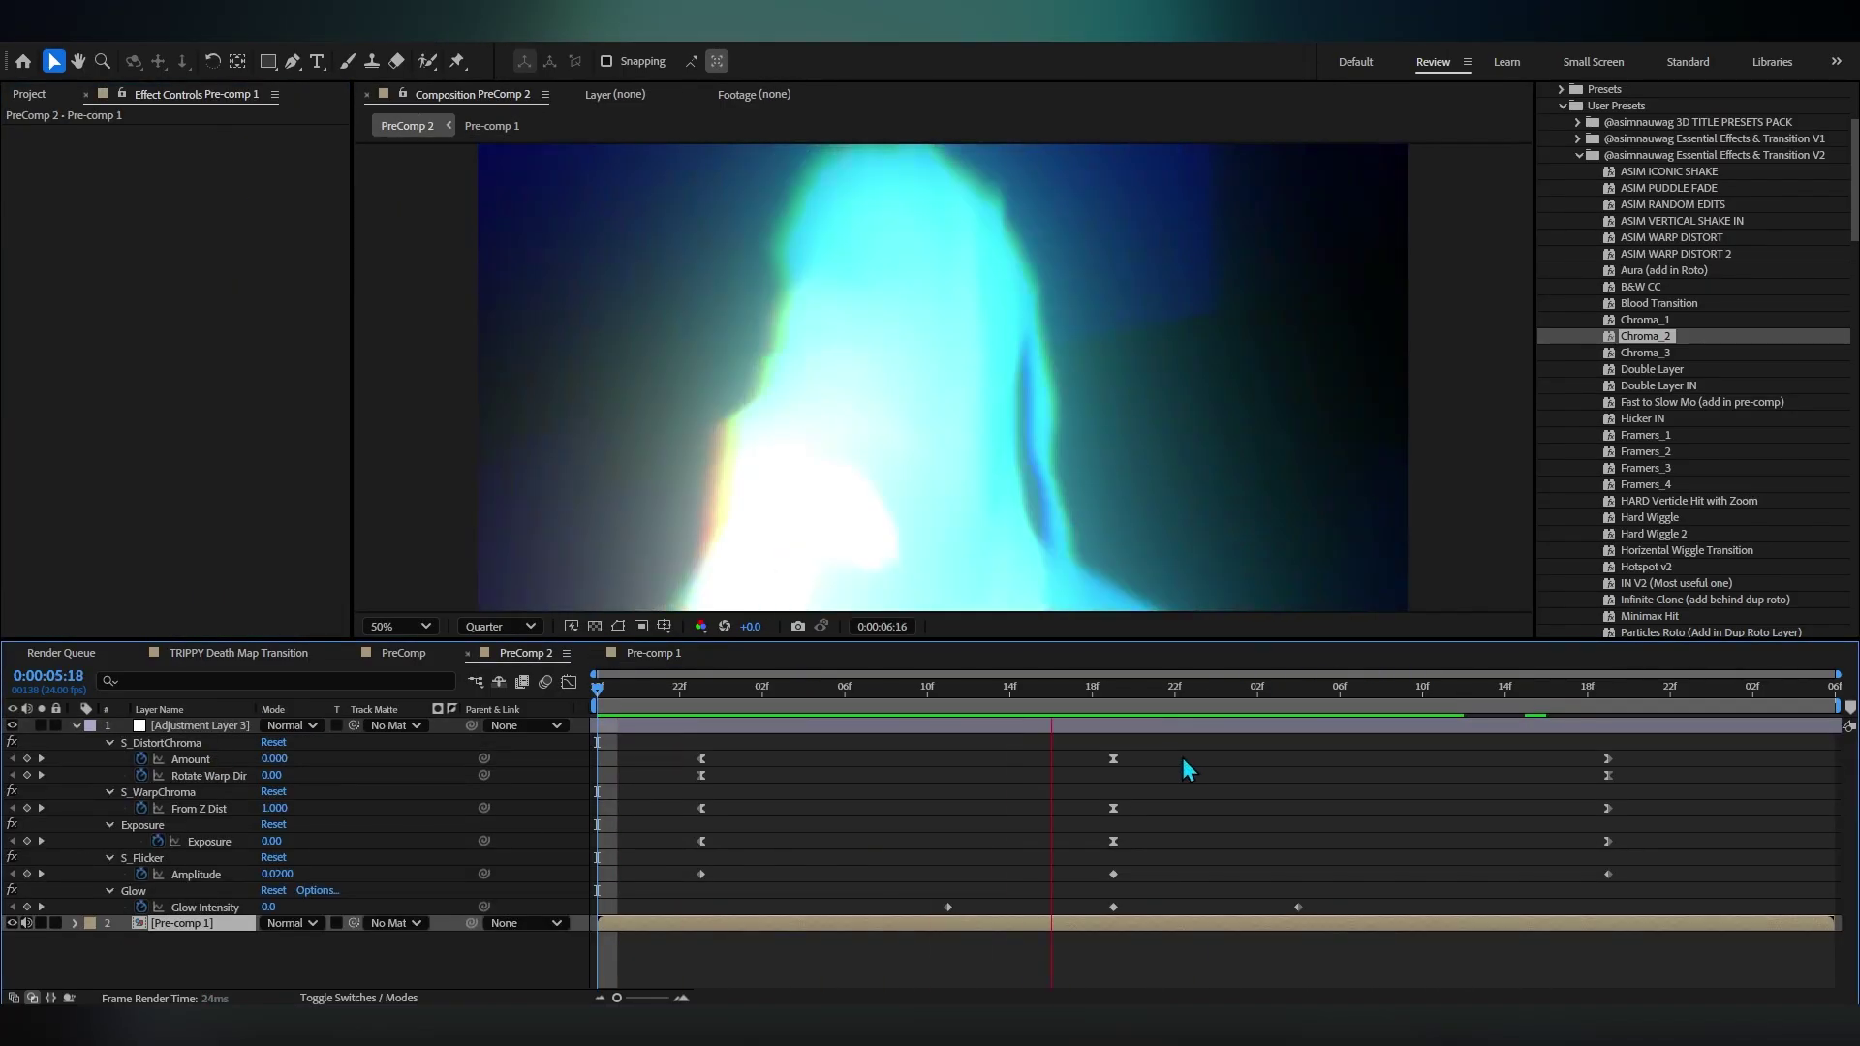